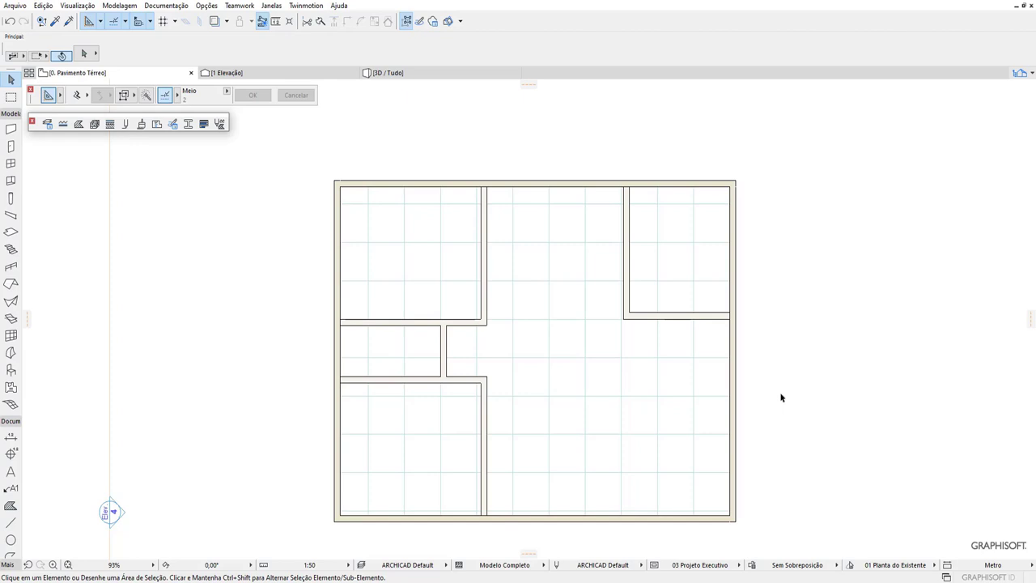
# Step: Set the 0,80 × 2,10 'Porta de Abrir com Pintura Branco Acetinado com Soleira' door from Door Favorites as the door to place
pyautogui.scroll(3, 501, 364)
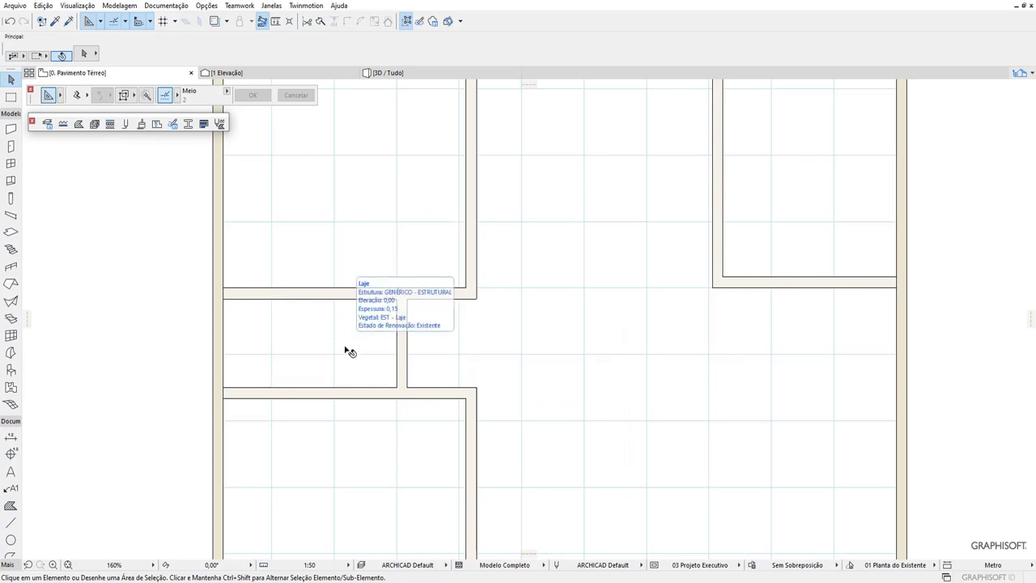
pyautogui.scroll(-1, 348, 347)
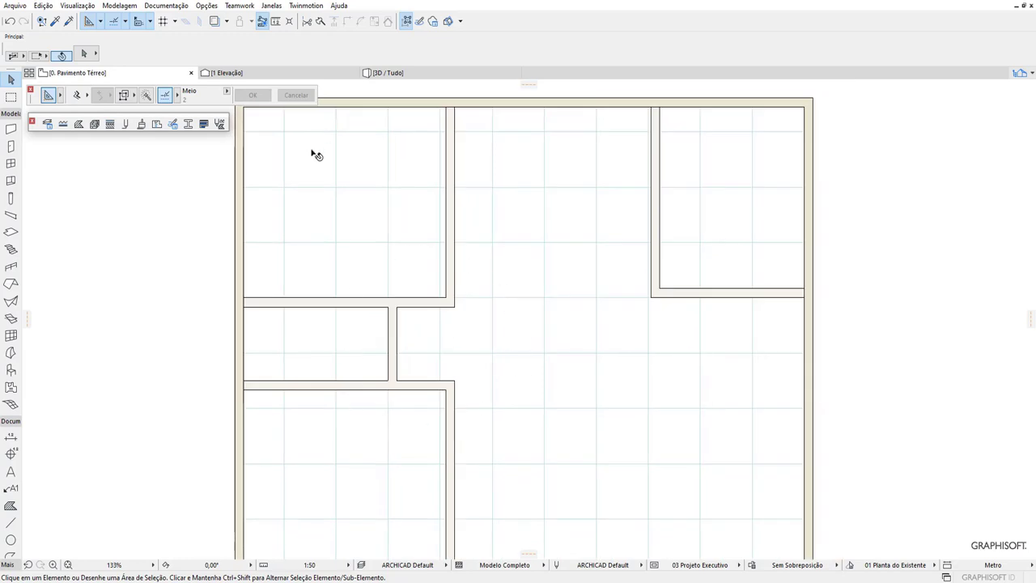
pyautogui.click(10, 147)
pyautogui.click(18, 146)
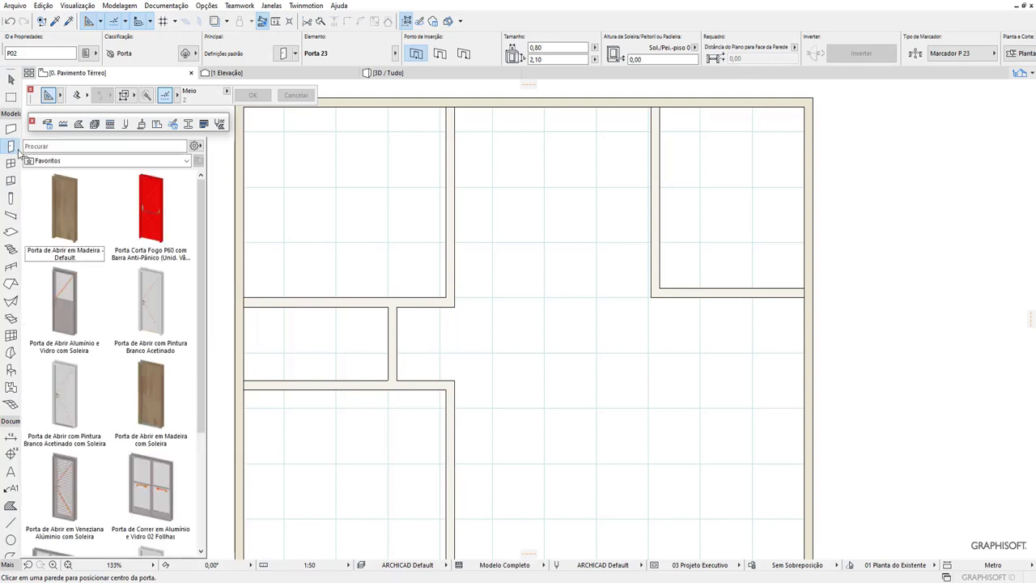
pyautogui.click(15, 146)
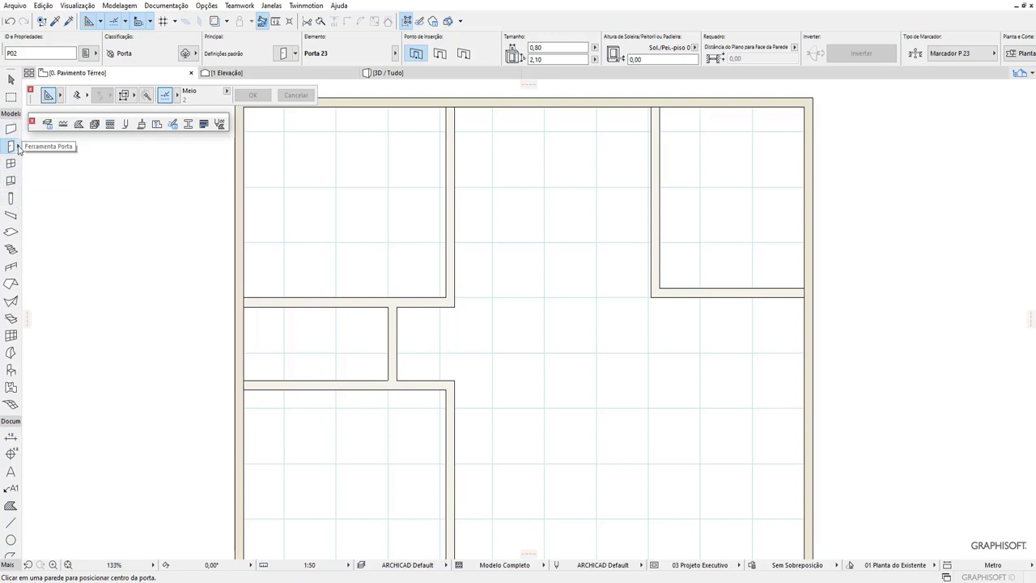
pyautogui.click(18, 146)
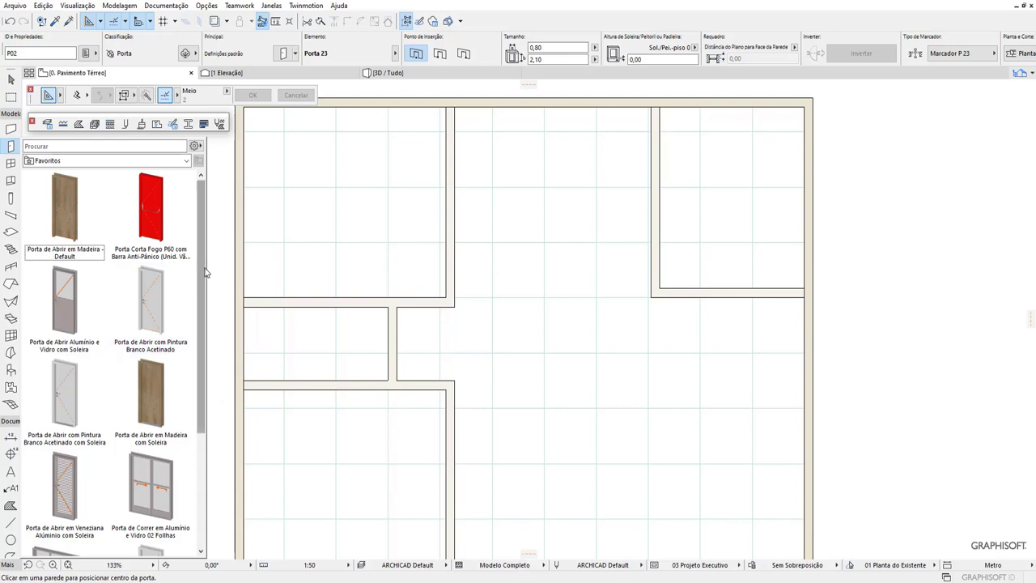
pyautogui.moveTo(202, 271)
pyautogui.mouseDown()
pyautogui.moveTo(205, 388)
pyautogui.moveTo(203, 256)
pyautogui.moveTo(204, 340)
pyautogui.mouseUp()
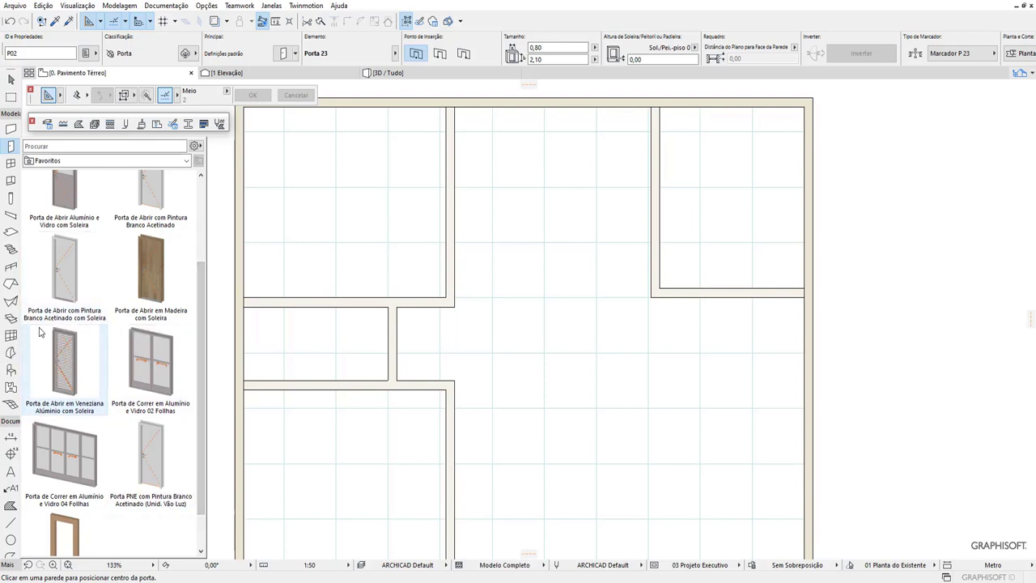
pyautogui.moveTo(65, 275)
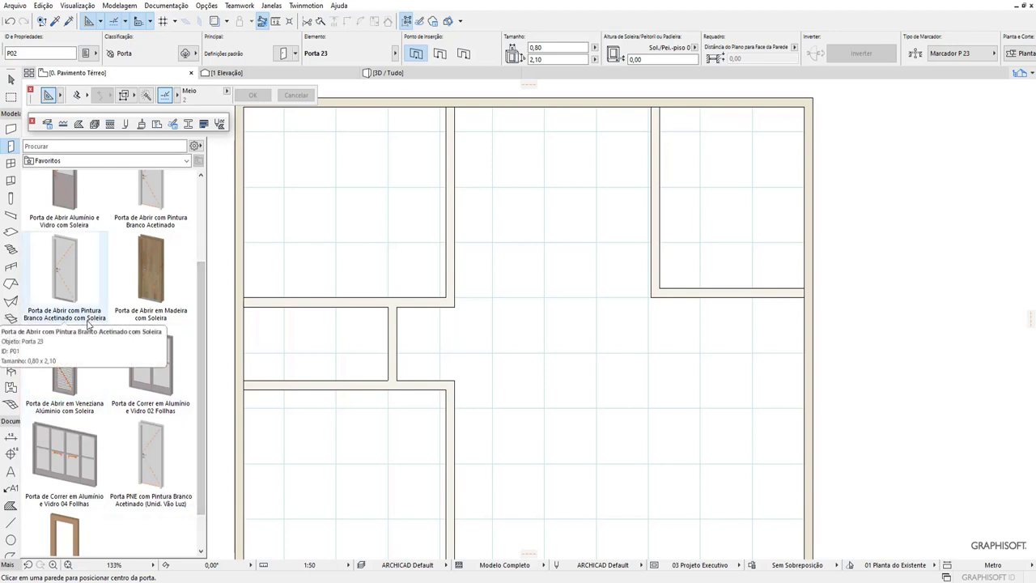
pyautogui.click(74, 290)
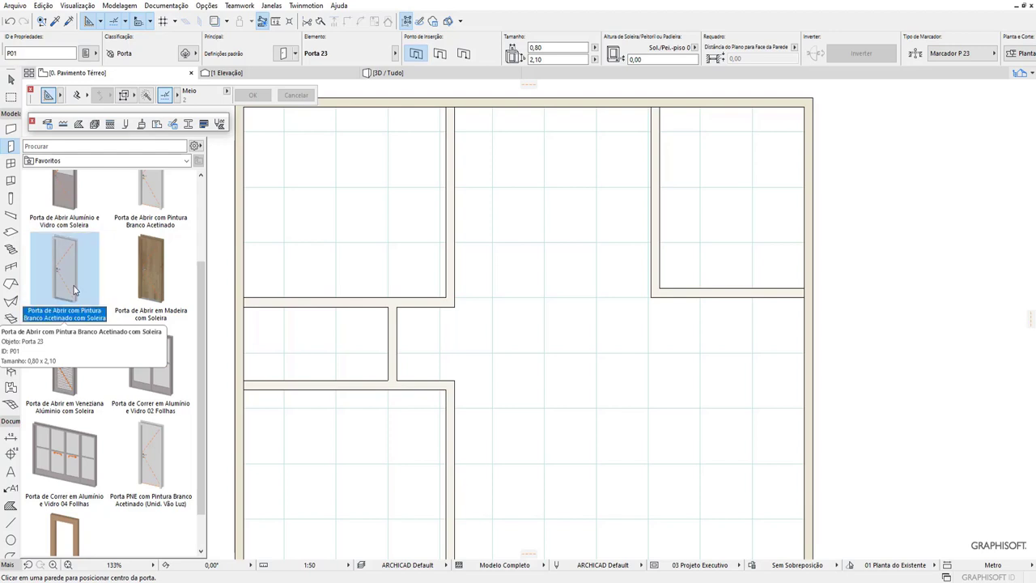
pyautogui.doubleClick(74, 290)
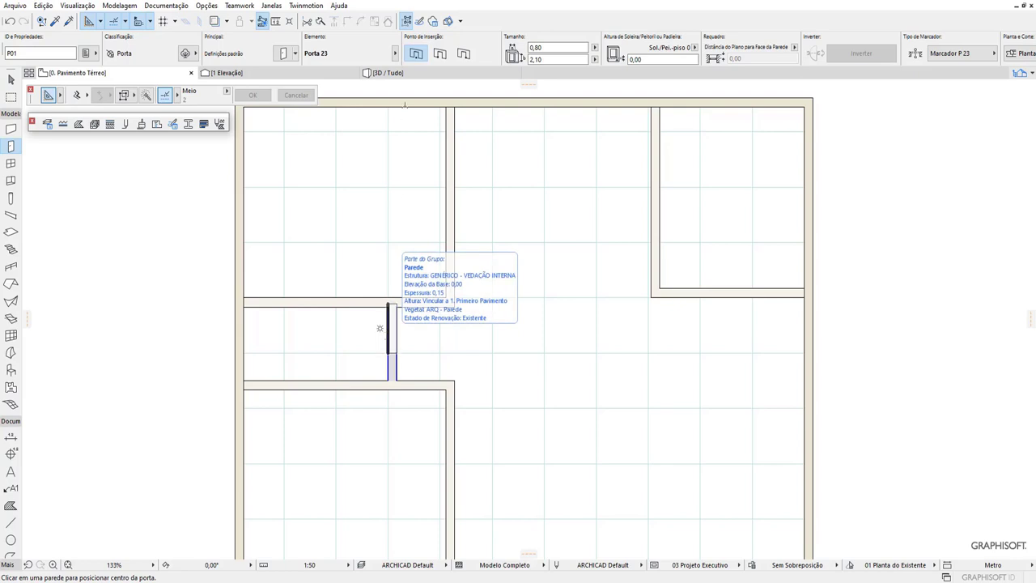
# Step: Set the door width to 0,70 in the Info Box
pyautogui.scroll(-3, 432, 45)
pyautogui.scroll(-3, 431, 44)
pyautogui.scroll(-2, 431, 44)
pyautogui.click(331, 47)
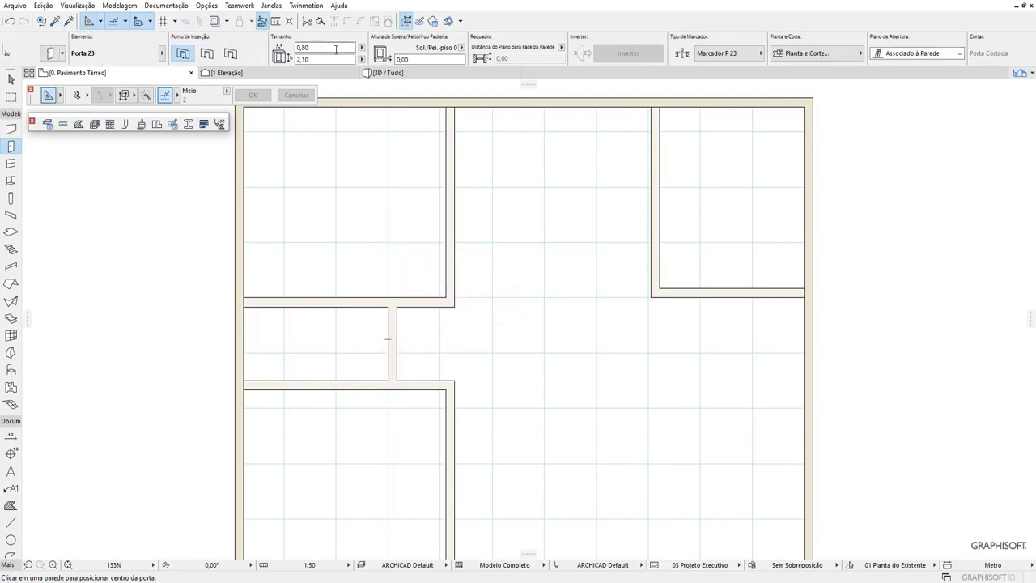
pyautogui.write('.7')
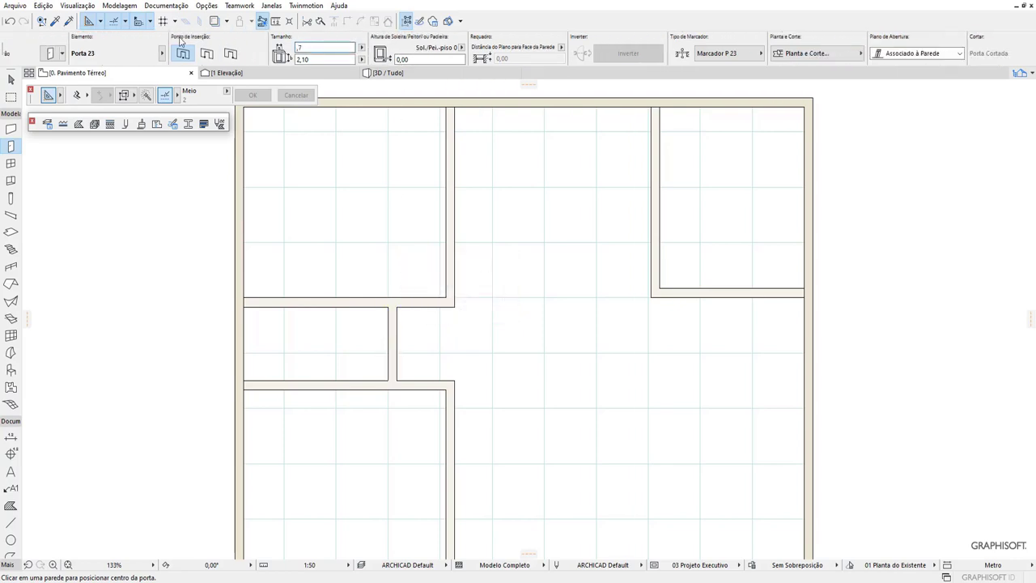
pyautogui.press('Tab')
# Step: Place door P01 in the short interior wall, swinging into the small room
pyautogui.scroll(-1, 469, 59)
pyautogui.scroll(-1, 458, 60)
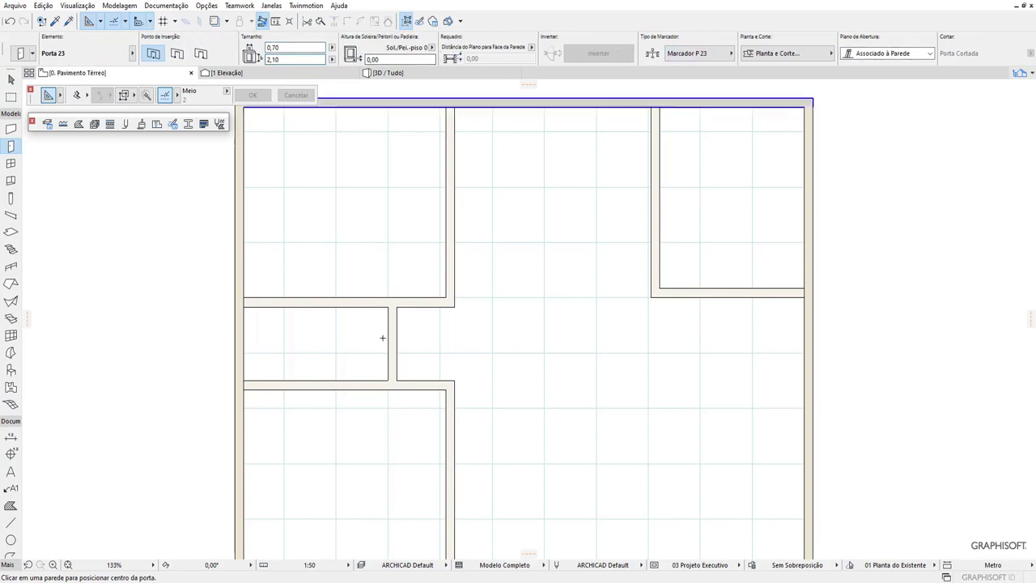
pyautogui.scroll(5, 386, 346)
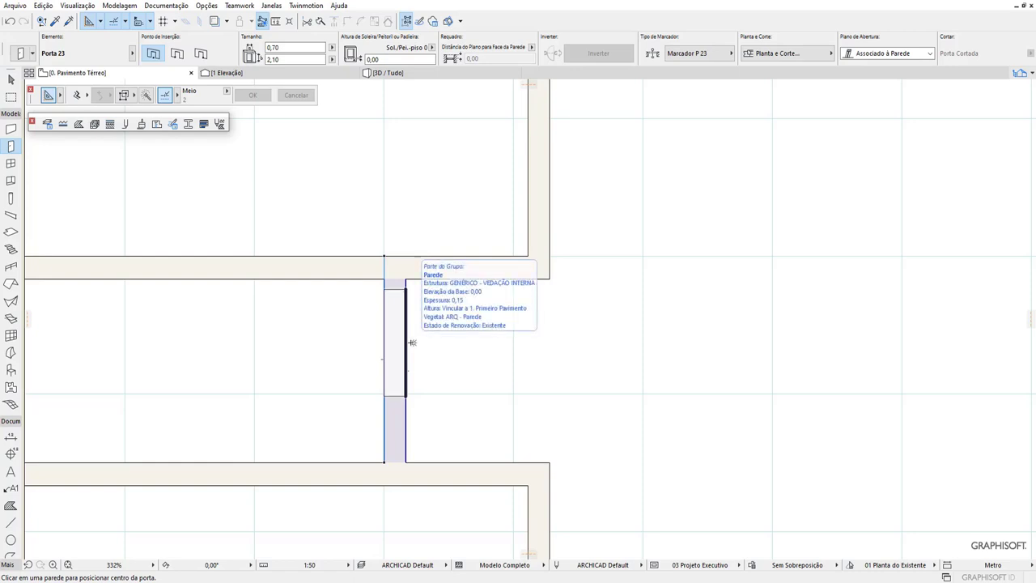
pyautogui.click(412, 342)
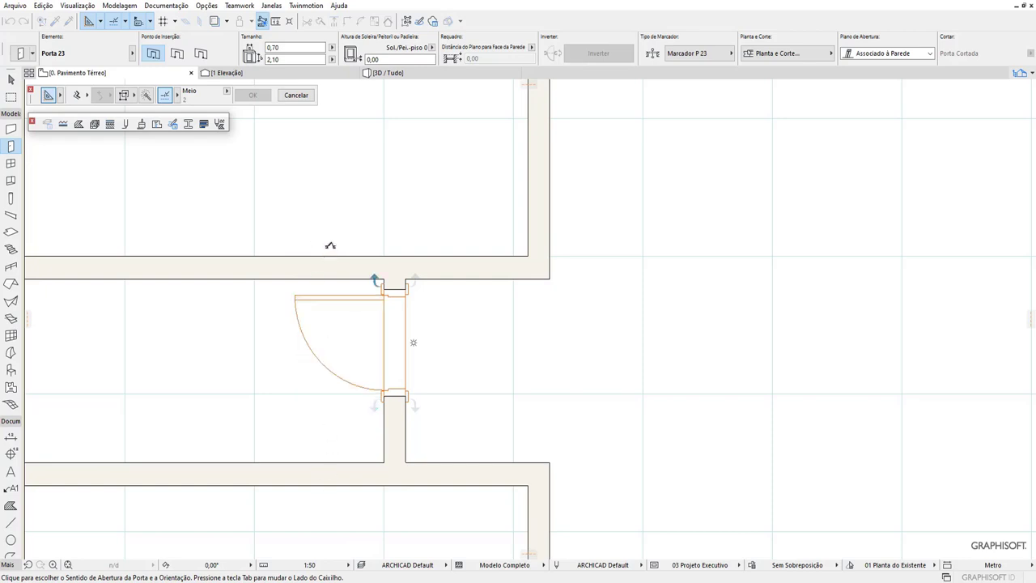
pyautogui.click(330, 245)
pyautogui.scroll(-1, 450, 385)
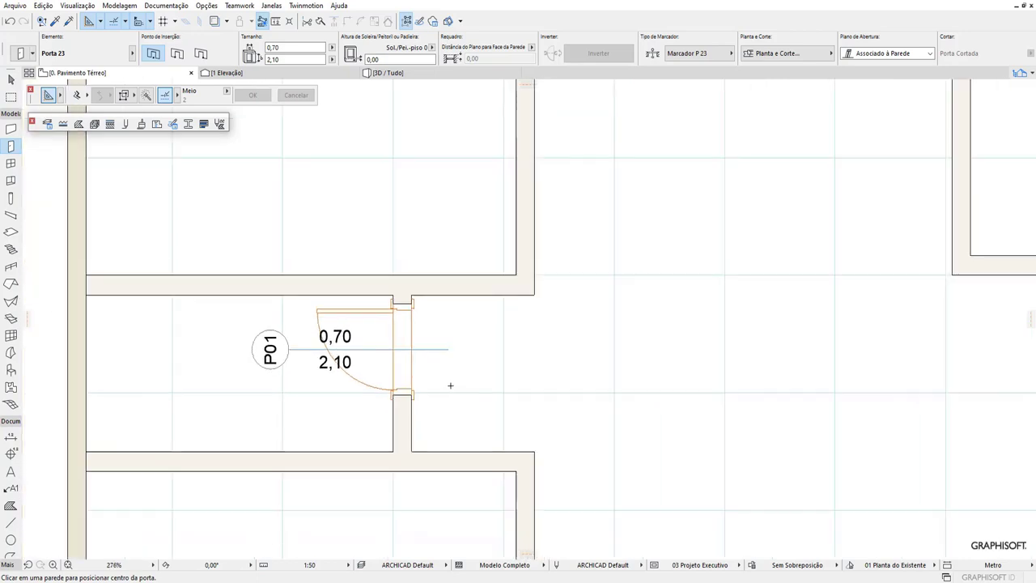
pyautogui.scroll(-1, 450, 385)
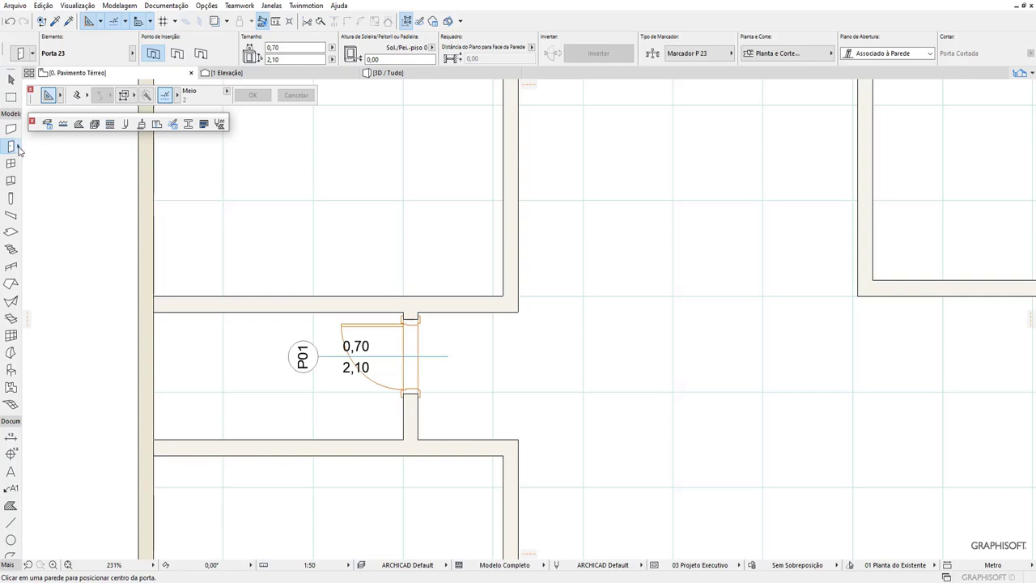
# Step: Reapply the painted swing door from Favorites and set its width to 0,70
pyautogui.click(19, 148)
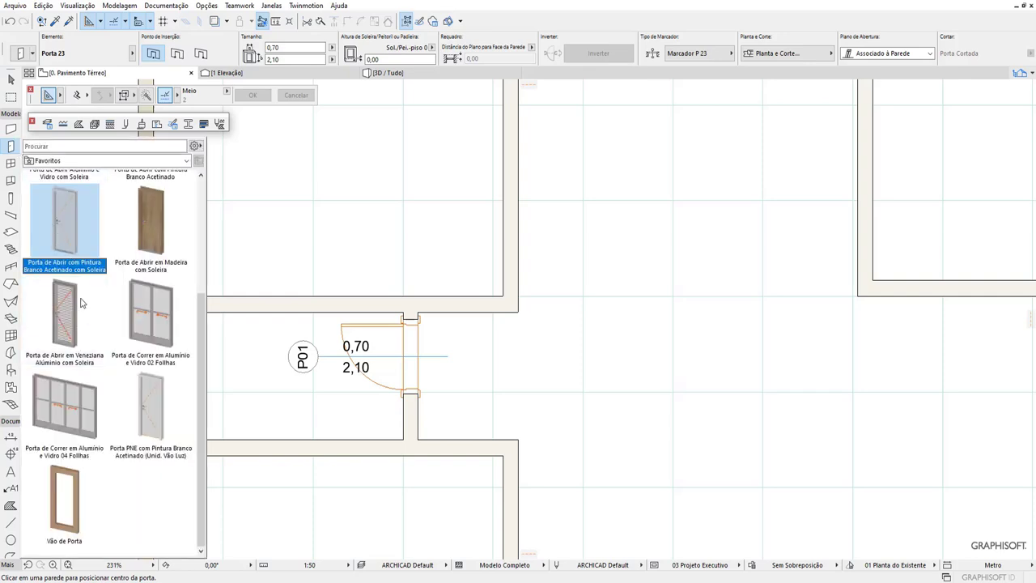
pyautogui.scroll(3, 159, 410)
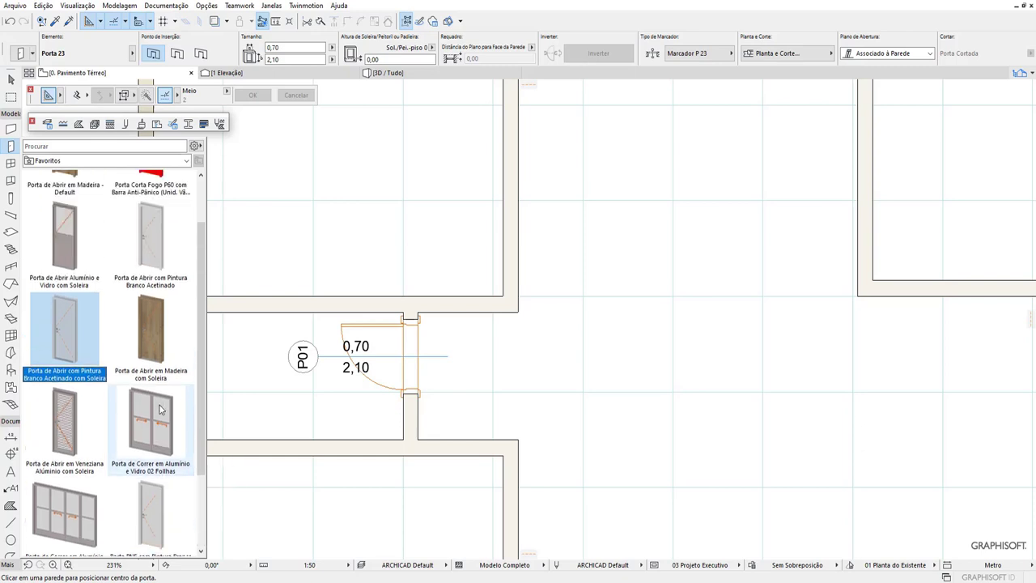
pyautogui.scroll(1, 162, 380)
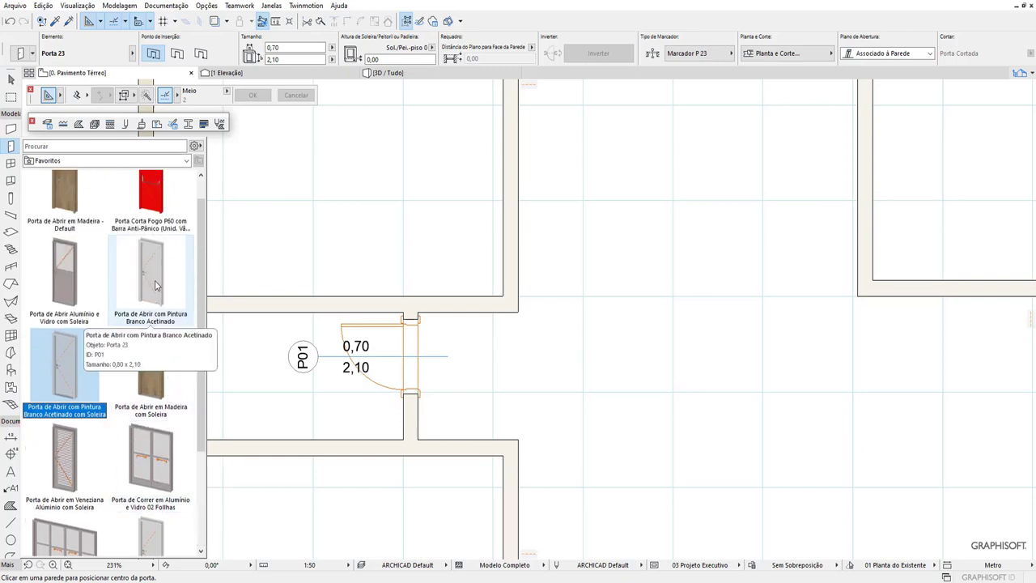
pyautogui.moveTo(150, 236)
pyautogui.doubleClick(158, 284)
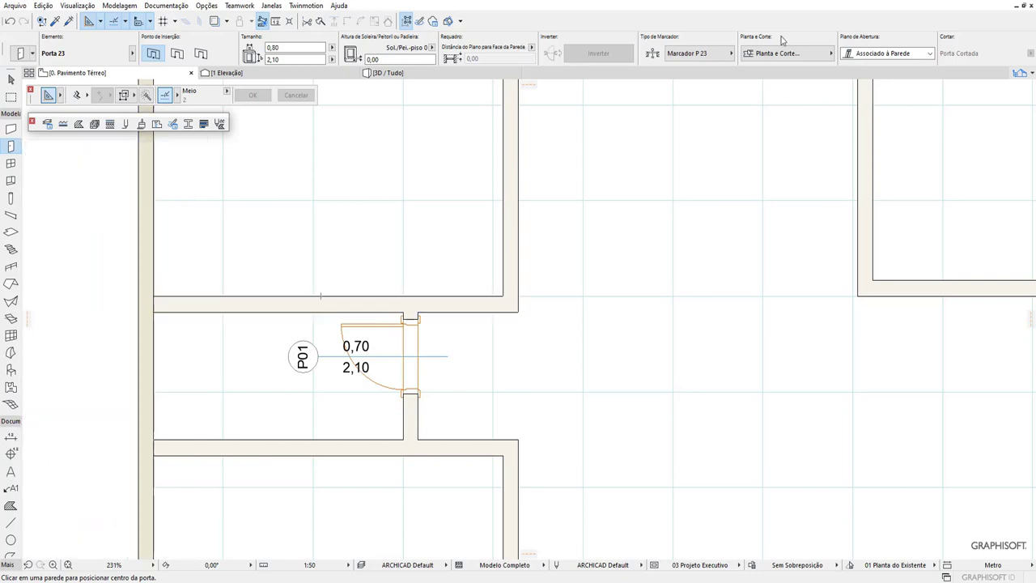
pyautogui.click(413, 47)
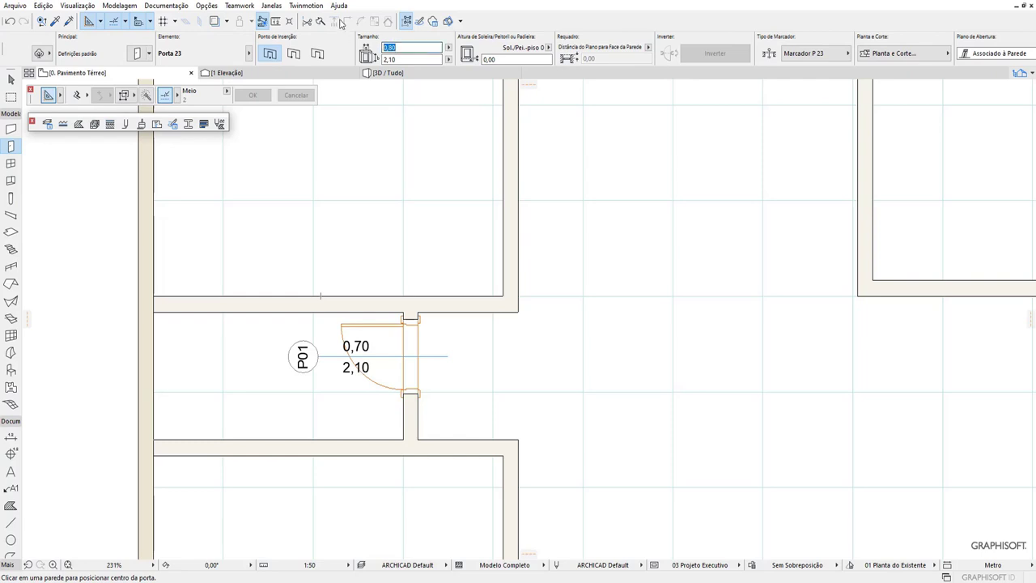
pyautogui.press('BackSpace')
pyautogui.write(',7')
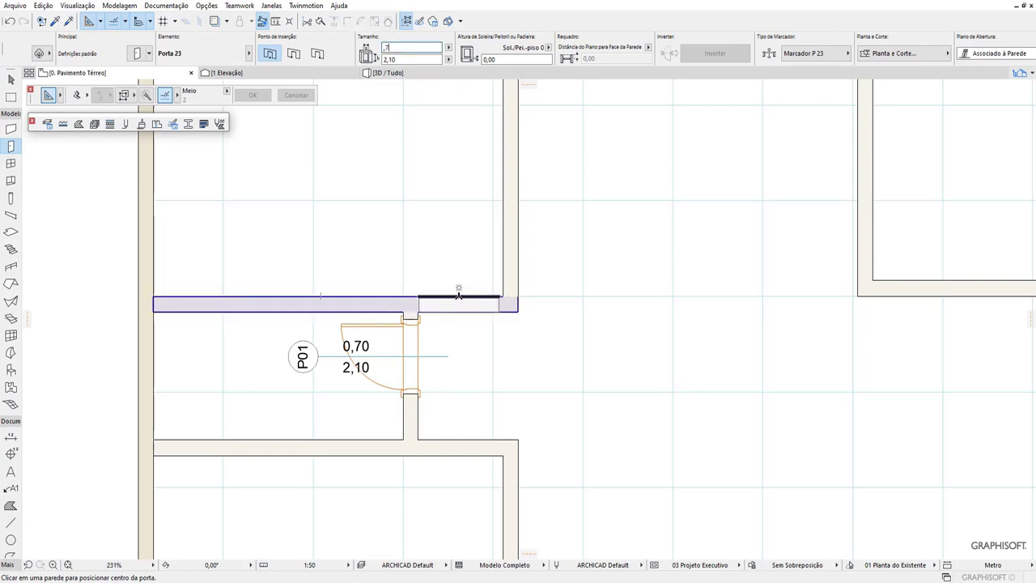
pyautogui.press('Return')
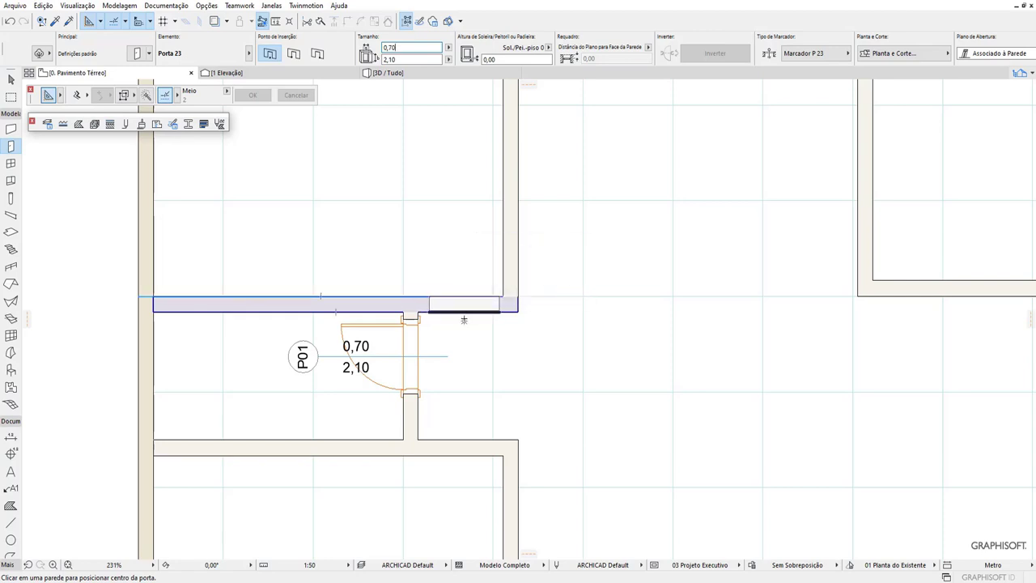
# Step: Insert doors into the upper-left and lower-left room walls, redoing the misplaced lower one
pyautogui.click(463, 320)
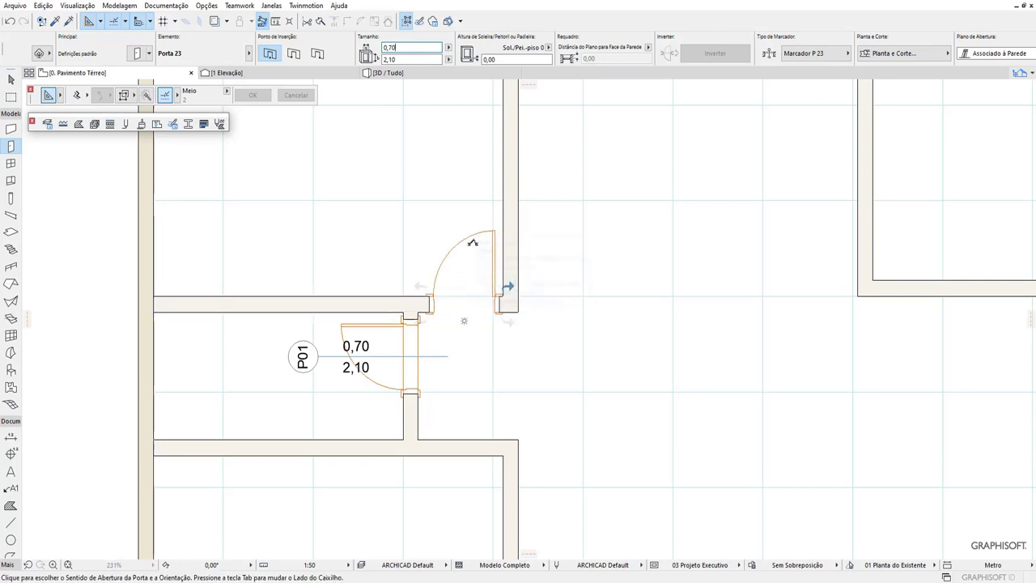
pyautogui.click(462, 400)
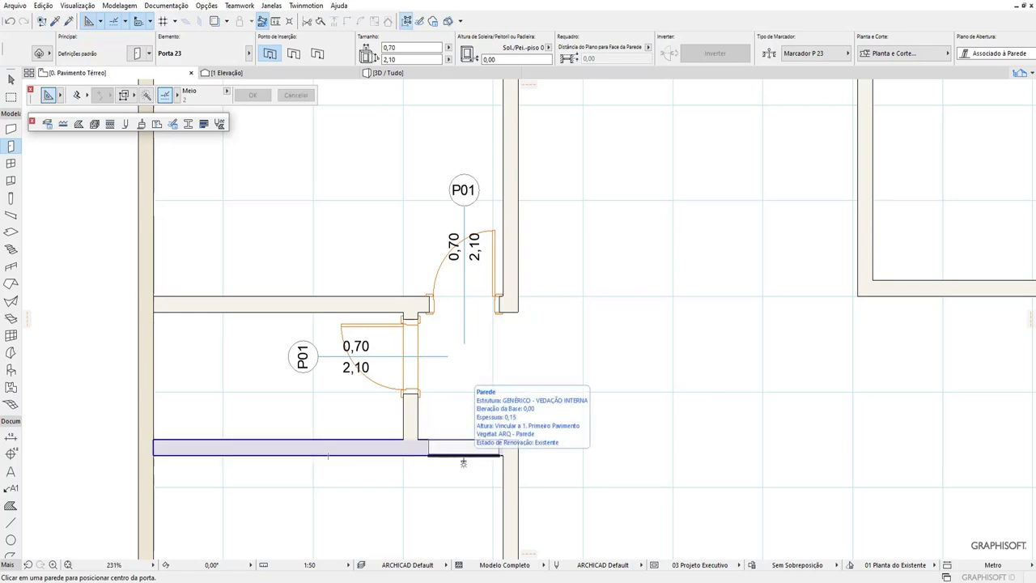
pyautogui.click(463, 462)
pyautogui.press('Escape')
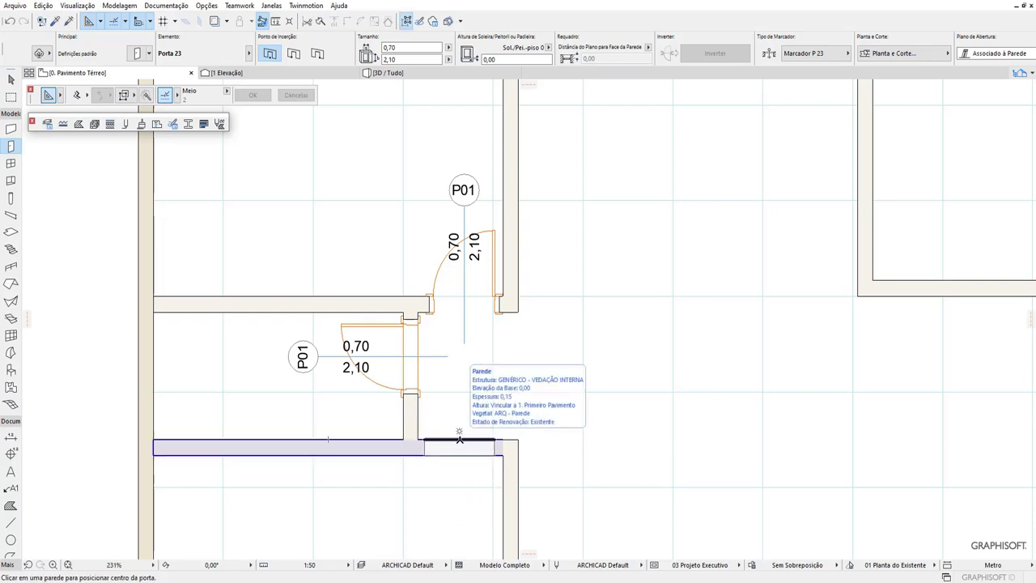
pyautogui.click(461, 437)
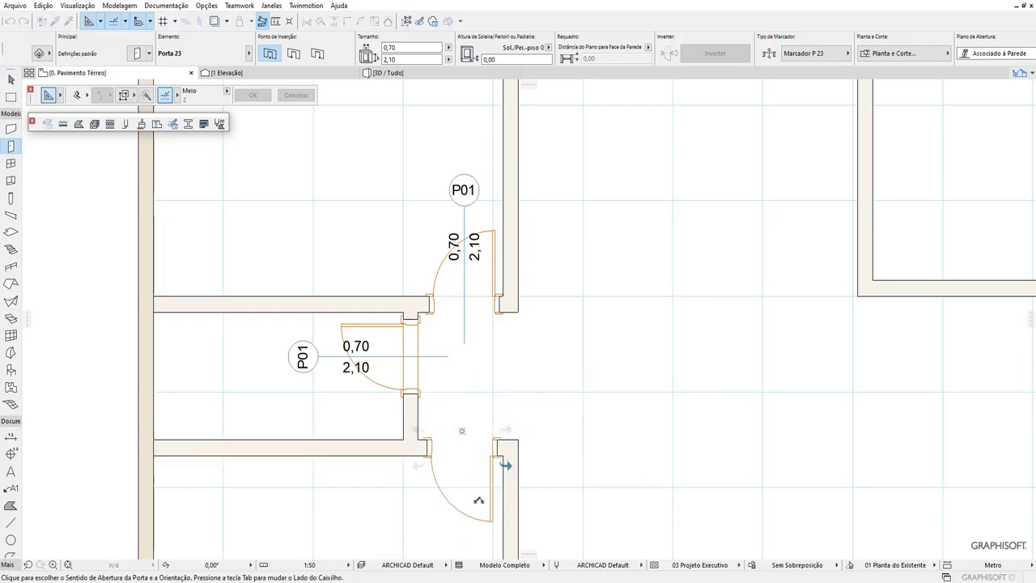
pyautogui.click(436, 464)
pyautogui.scroll(-1, 346, 393)
# Step: Reapply the painted swing door from Door Favorites
pyautogui.scroll(-1, 346, 392)
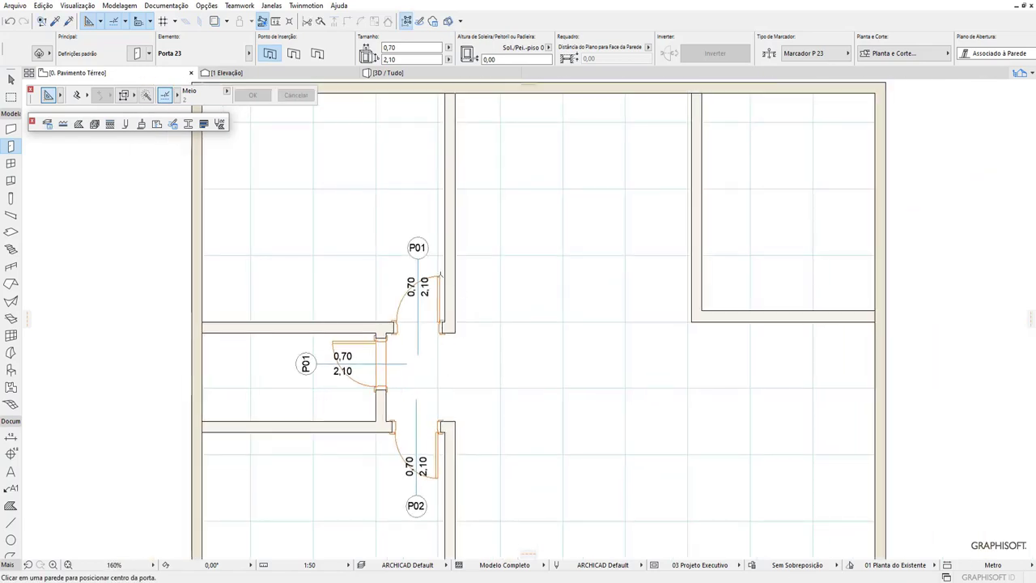
pyautogui.scroll(-1, 346, 392)
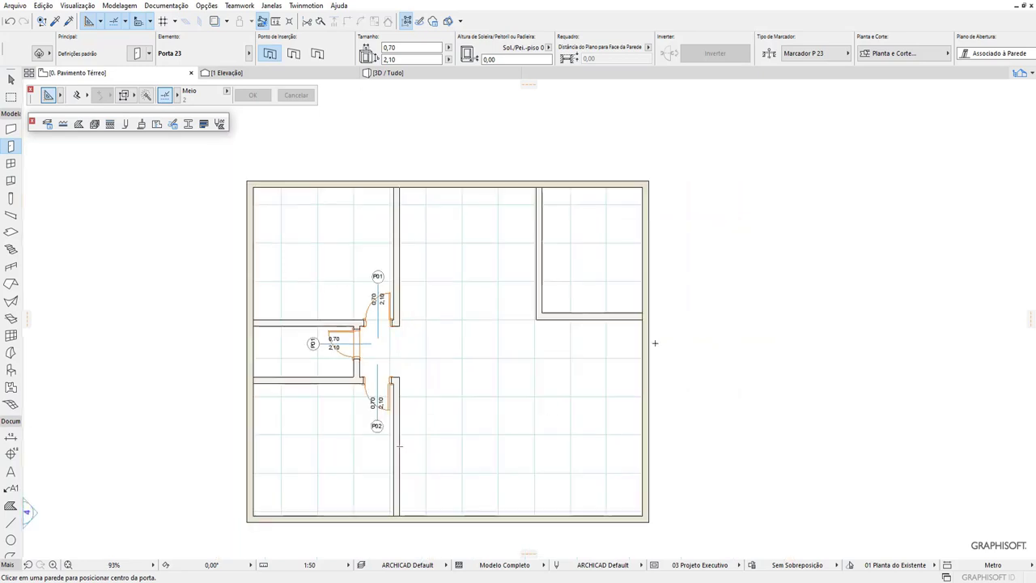
pyautogui.scroll(-2, 566, 435)
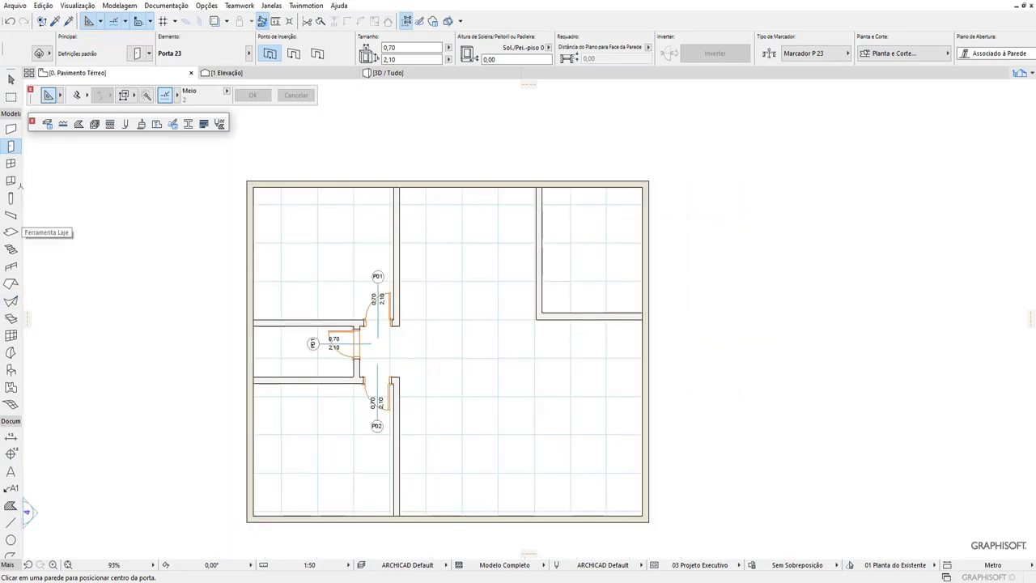
pyautogui.click(18, 149)
pyautogui.click(170, 207)
# Step: Place a 0,90 × 2,10 door in the right exterior wall near the bottom corner
pyautogui.scroll(2, 651, 335)
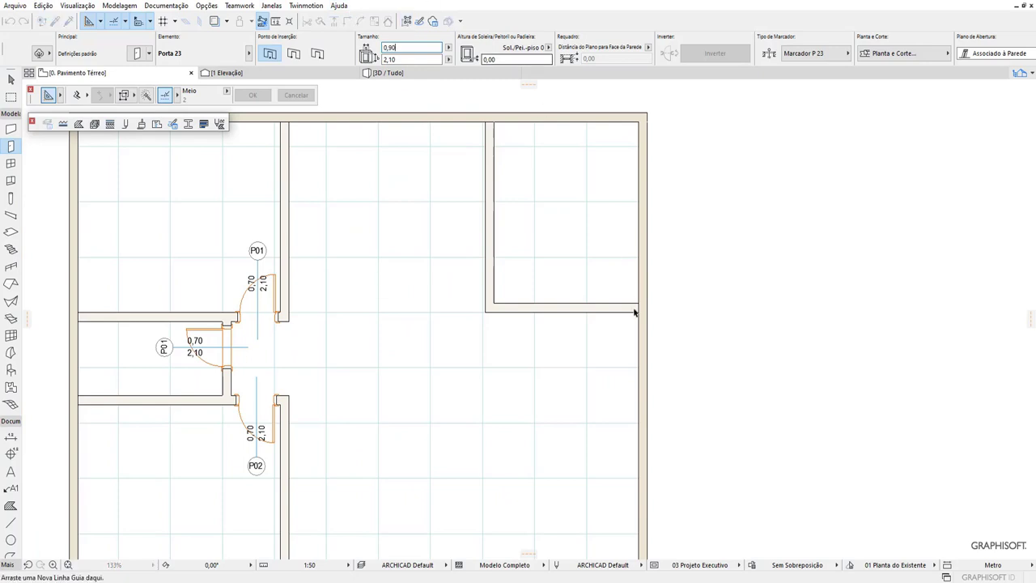
pyautogui.scroll(-3, 632, 348)
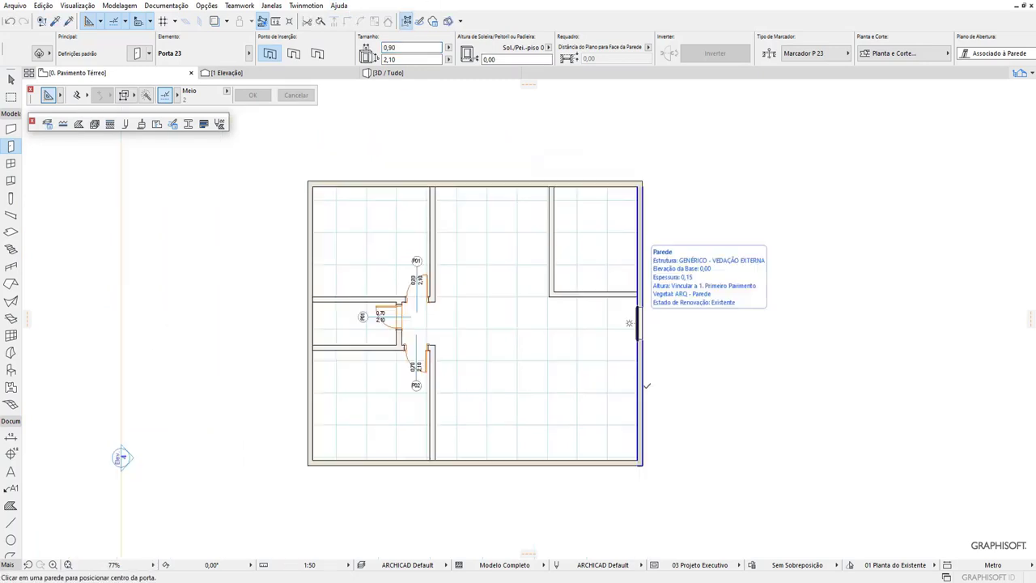
pyautogui.click(634, 435)
pyautogui.click(607, 441)
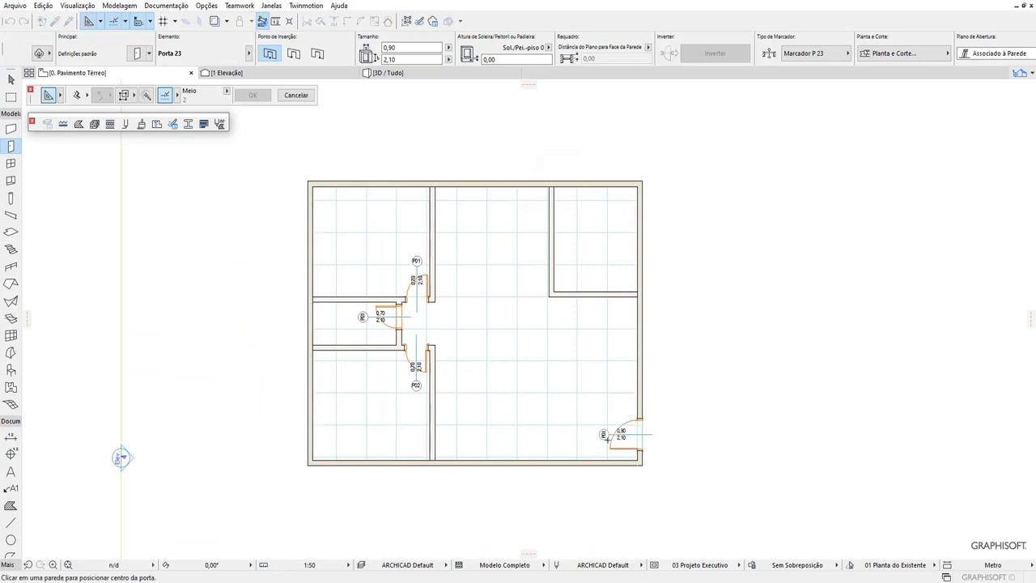
pyautogui.moveTo(573, 292)
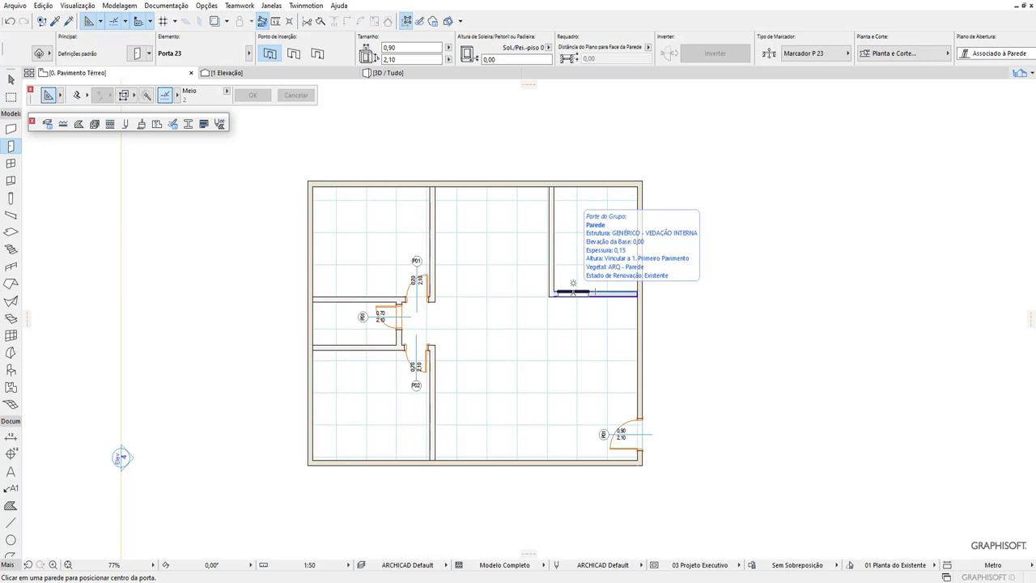
pyautogui.click(409, 46)
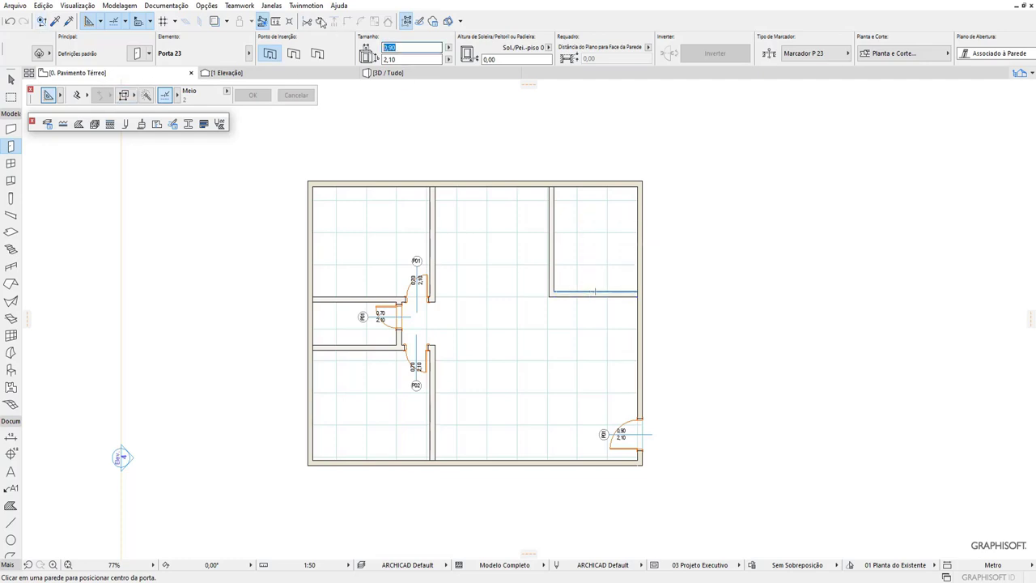
# Step: Set the default door width to 0,80 and return to the Arrow tool
pyautogui.write(',8')
pyautogui.click(11, 146)
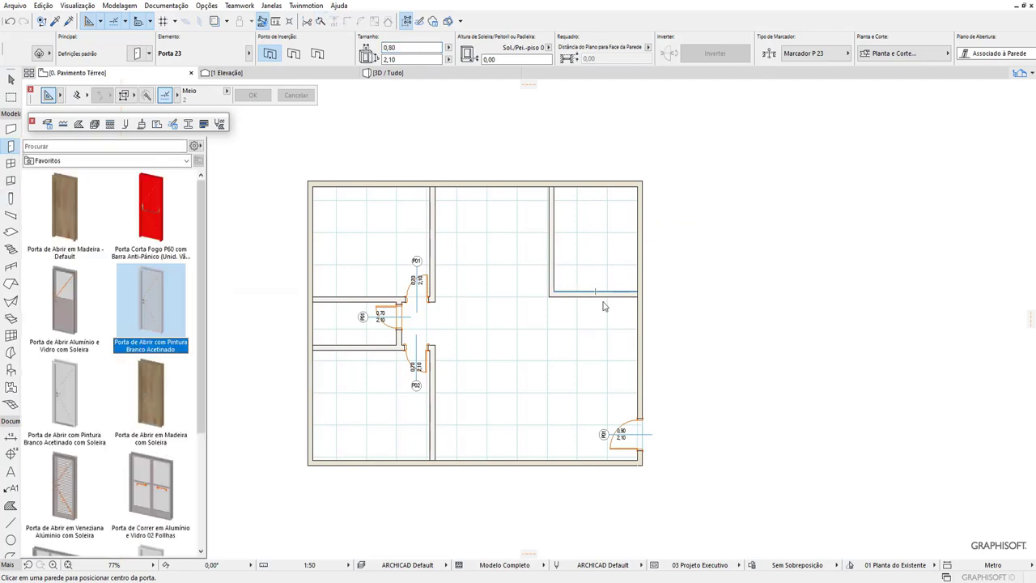
pyautogui.click(11, 80)
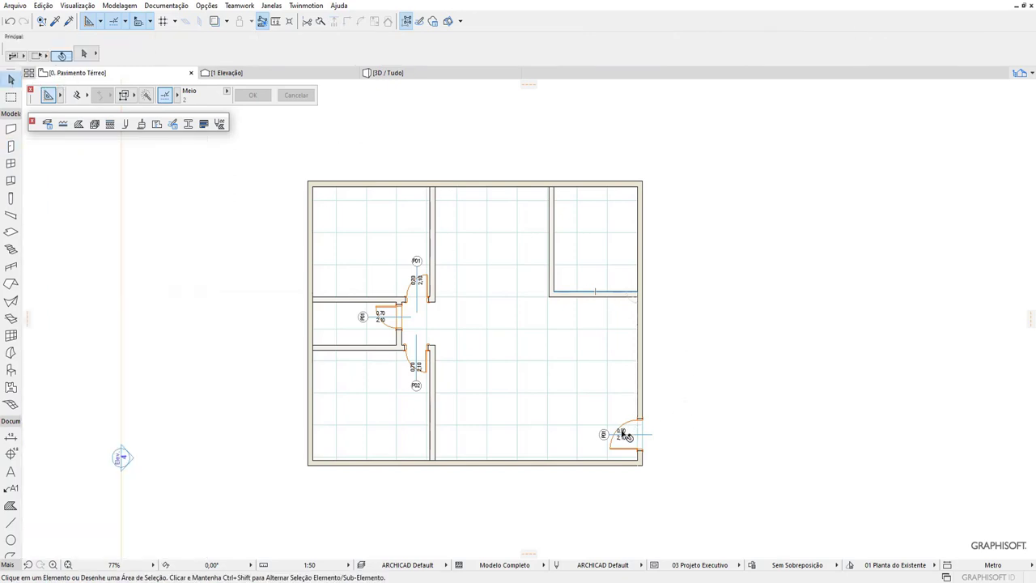
pyautogui.scroll(4, 630, 440)
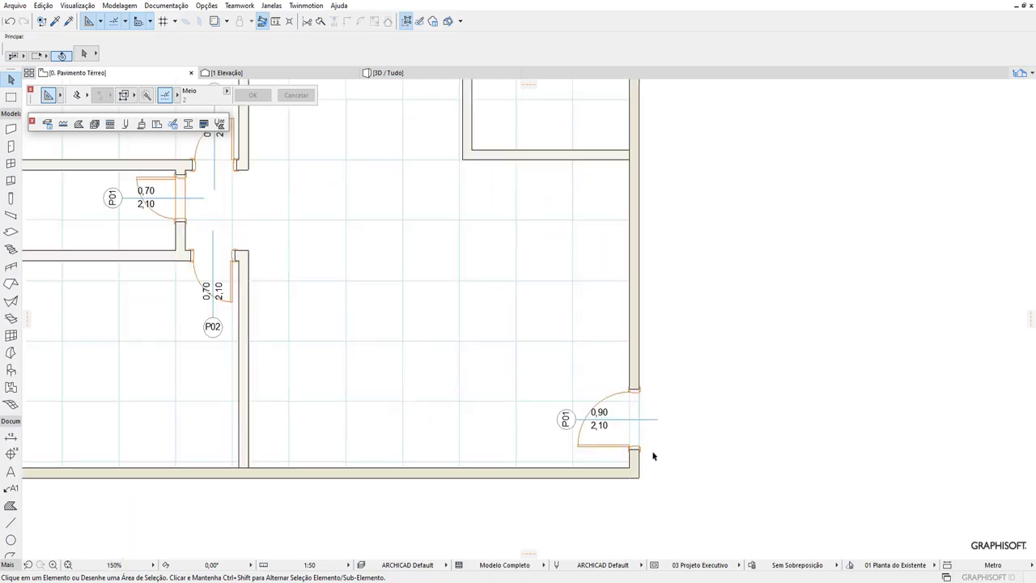
pyautogui.scroll(4, 632, 439)
# Step: Switch entrance door P01 to another favourite door type, keeping its width at 0,90
pyautogui.click(619, 441)
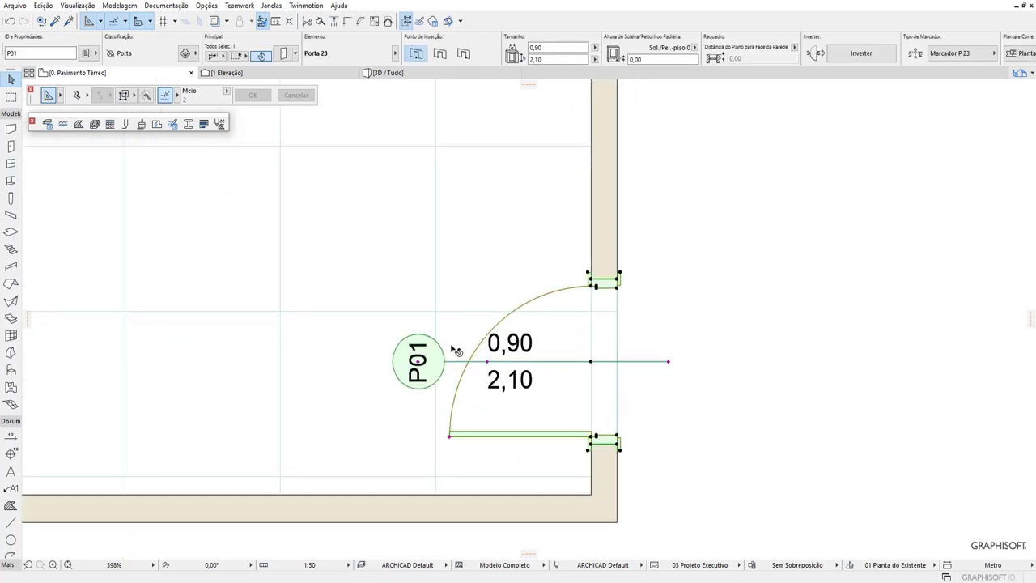
pyautogui.click(18, 146)
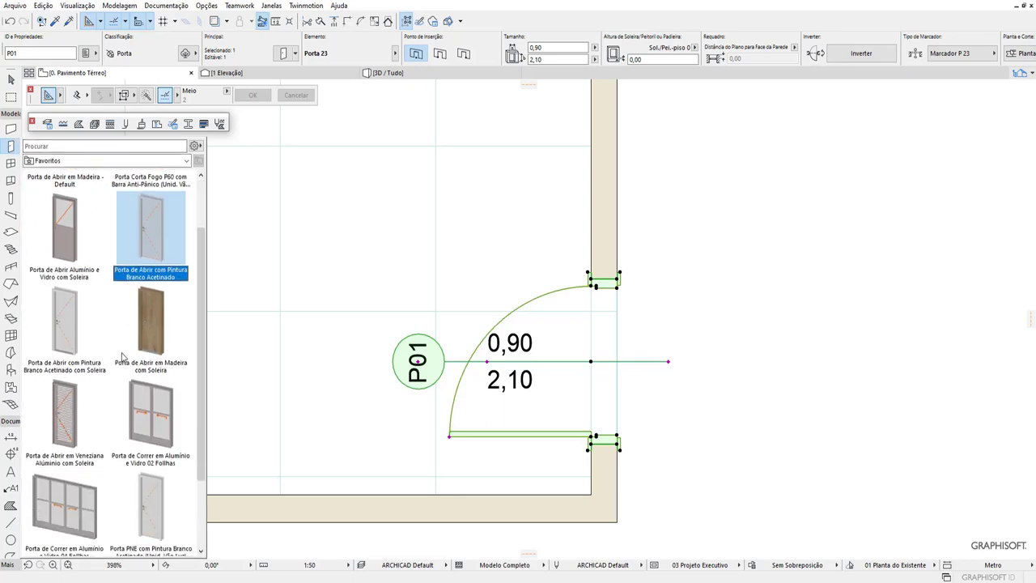
pyautogui.doubleClick(77, 333)
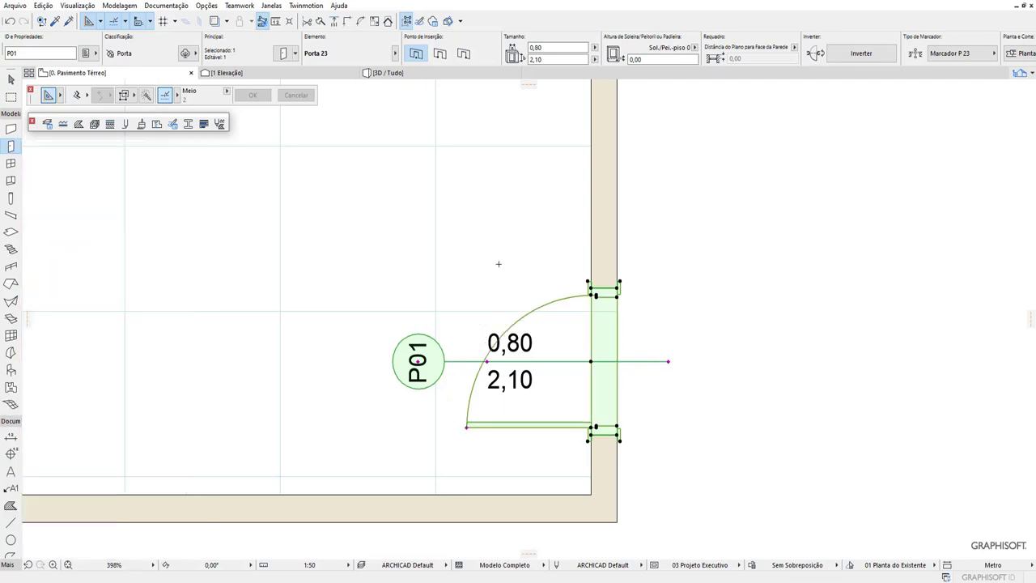
pyautogui.click(538, 47)
pyautogui.write('0,9')
pyautogui.press('Return')
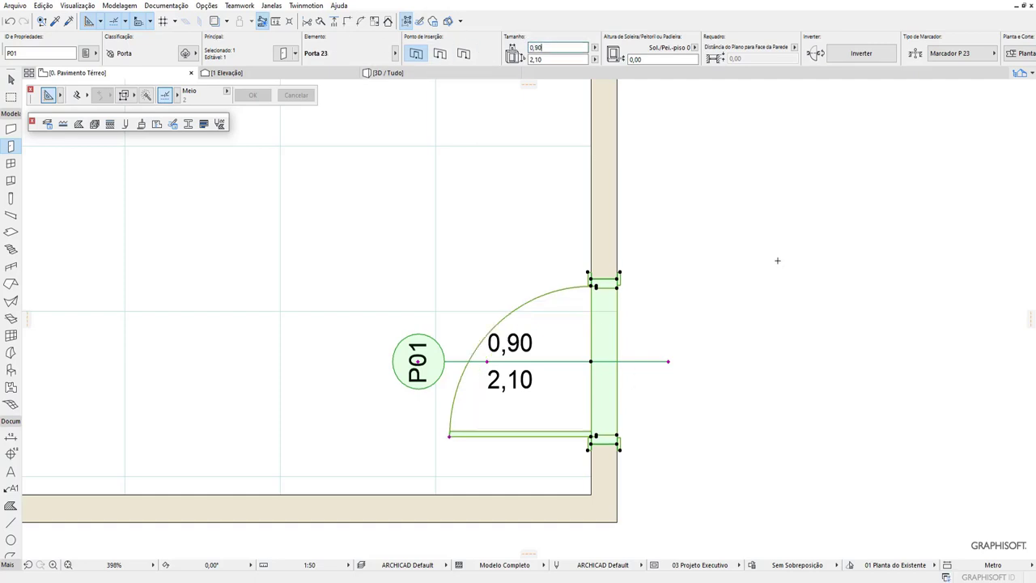
pyautogui.press('Escape')
pyautogui.scroll(-2, 644, 446)
# Step: Place a 0,80 painted door with threshold in the top-right room's lower wall, setting its swing
pyautogui.scroll(-2, 636, 450)
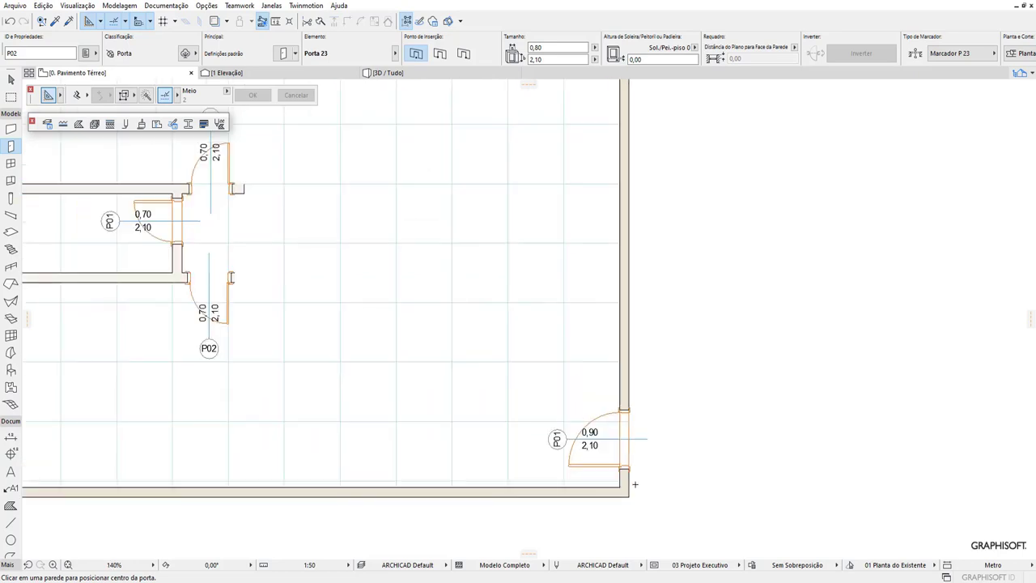
pyautogui.scroll(-3, 631, 448)
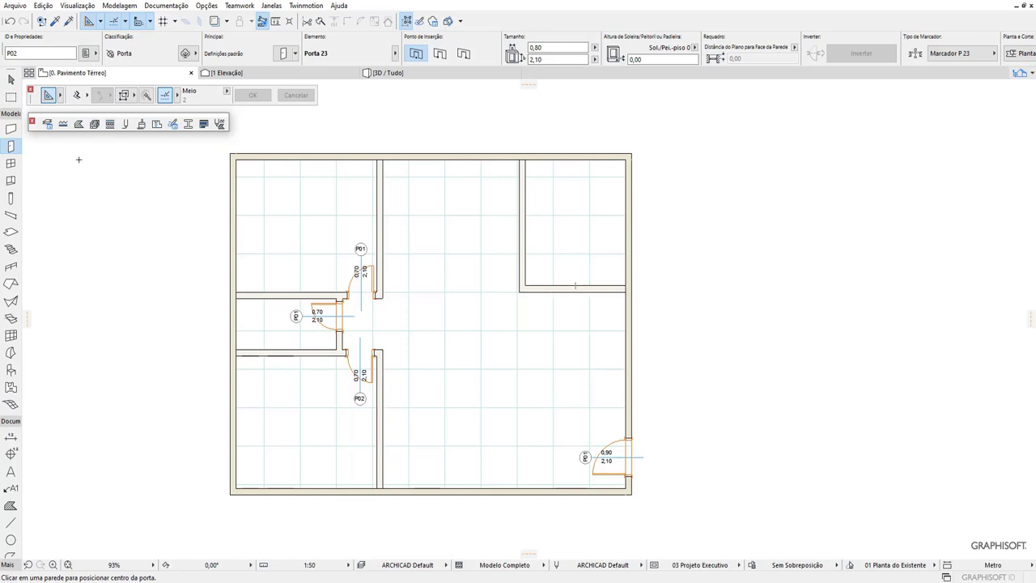
pyautogui.click(296, 54)
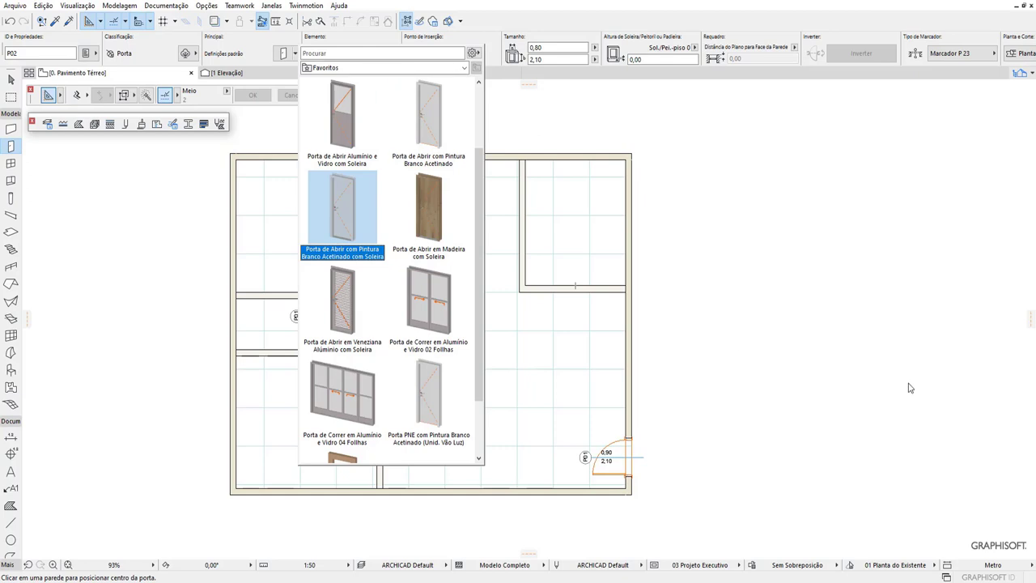
pyautogui.doubleClick(357, 216)
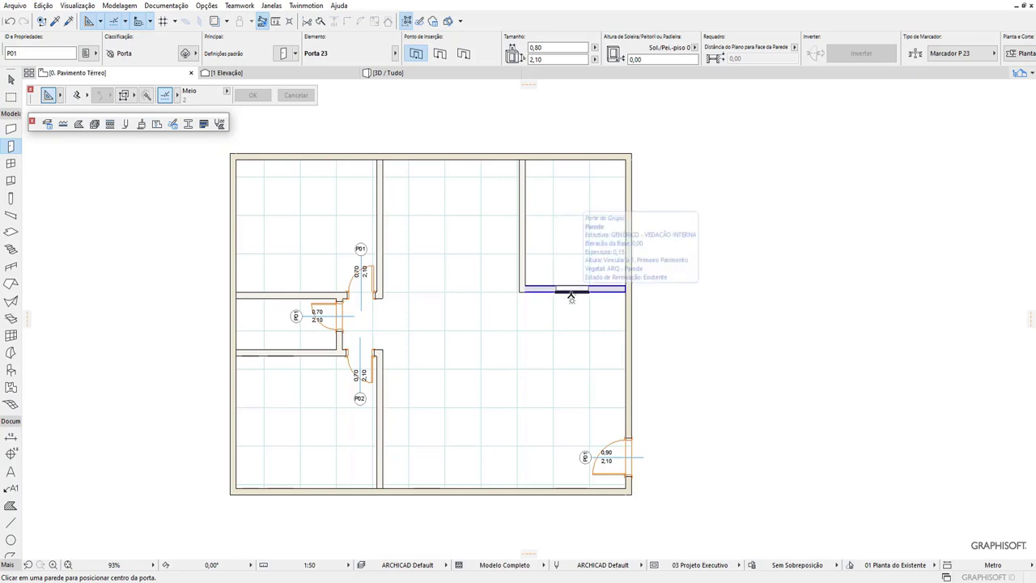
pyautogui.click(567, 289)
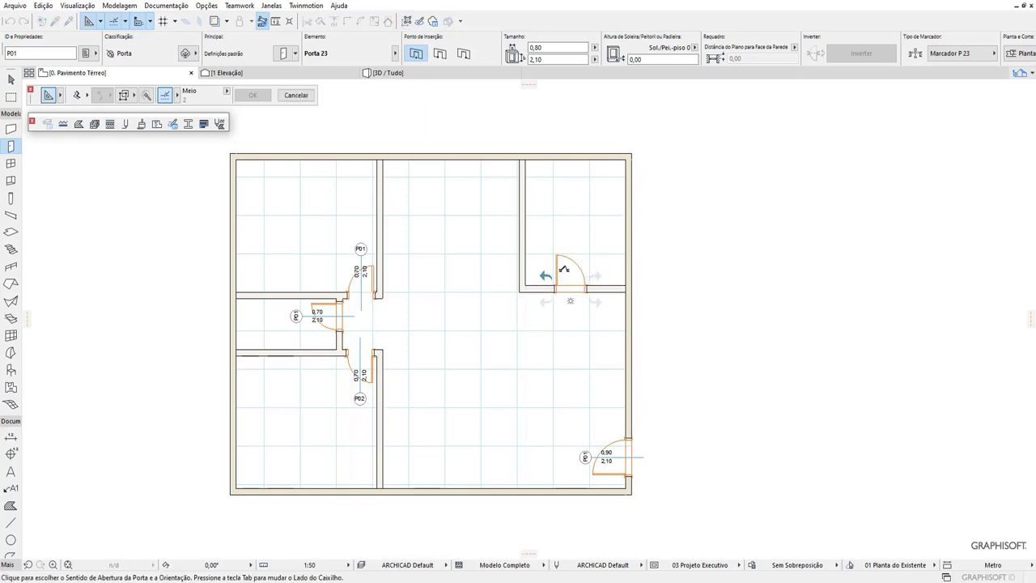
pyautogui.click(567, 271)
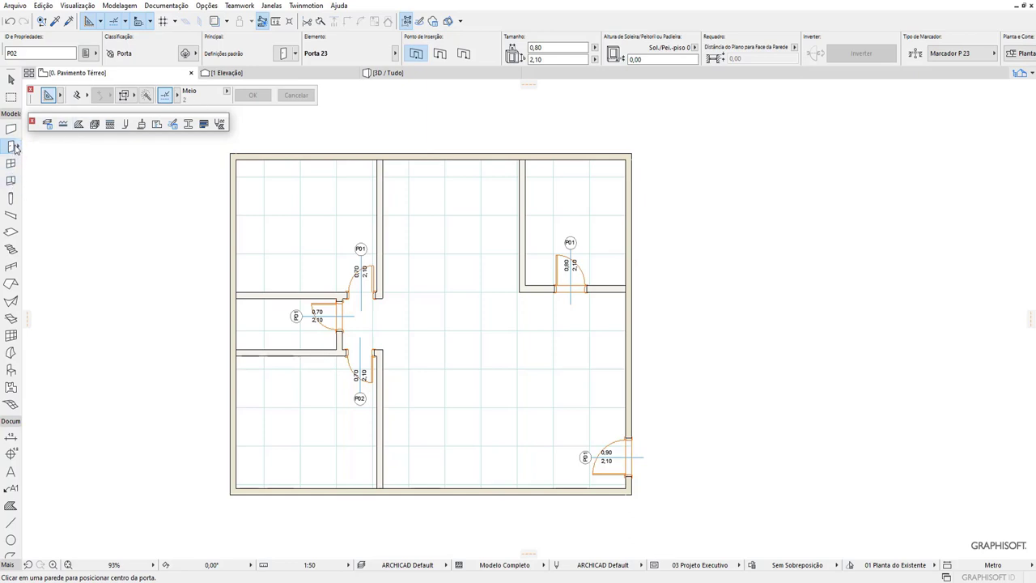
# Step: Place a 1,60 'Porta de Correr em Alumínio e Vidro 02 Folhas' sliding door in the top exterior wall
pyautogui.click(14, 146)
pyautogui.scroll(-2, 156, 349)
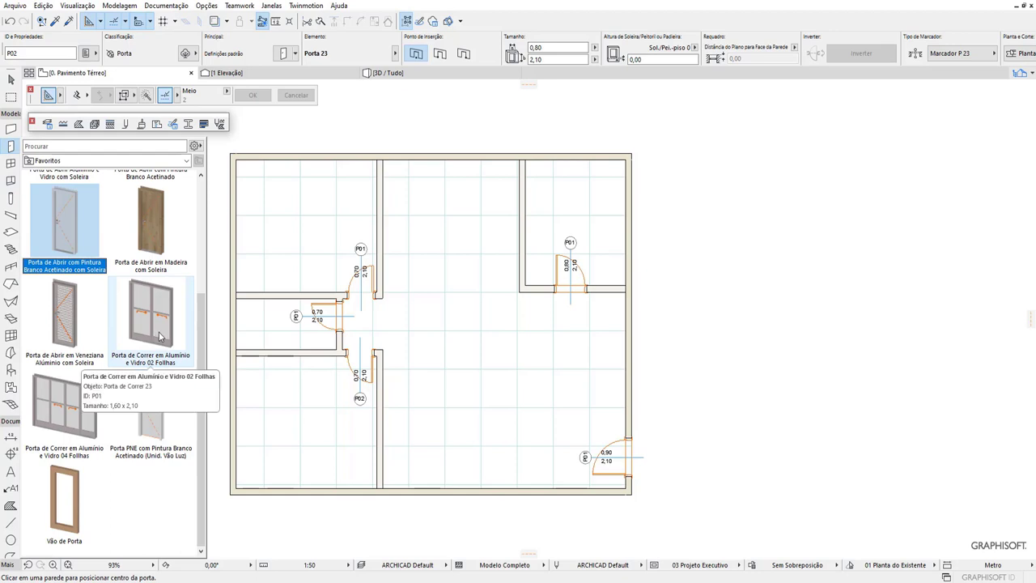
pyautogui.doubleClick(158, 337)
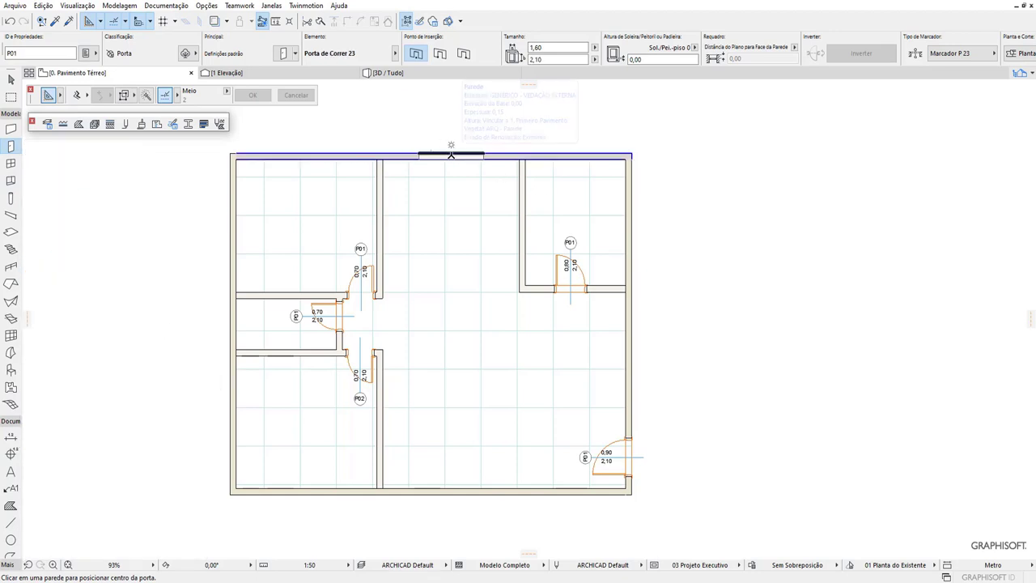
pyautogui.click(450, 154)
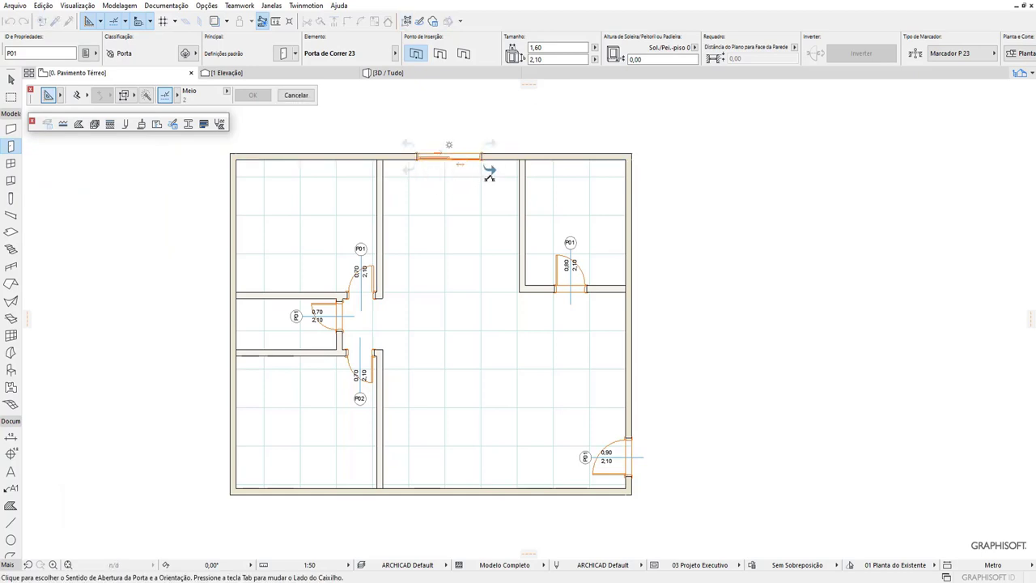
pyautogui.click(488, 173)
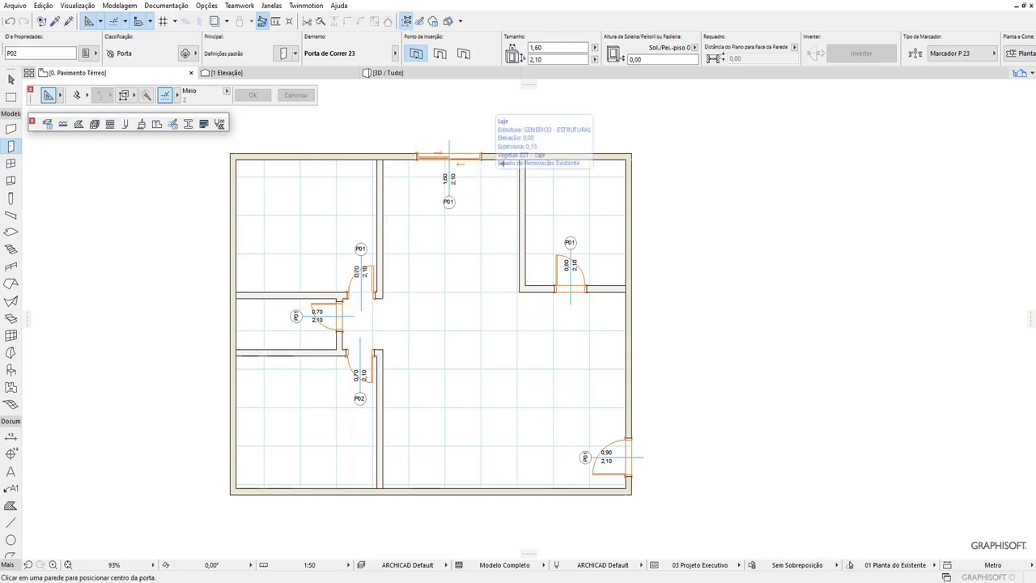
pyautogui.press('Escape')
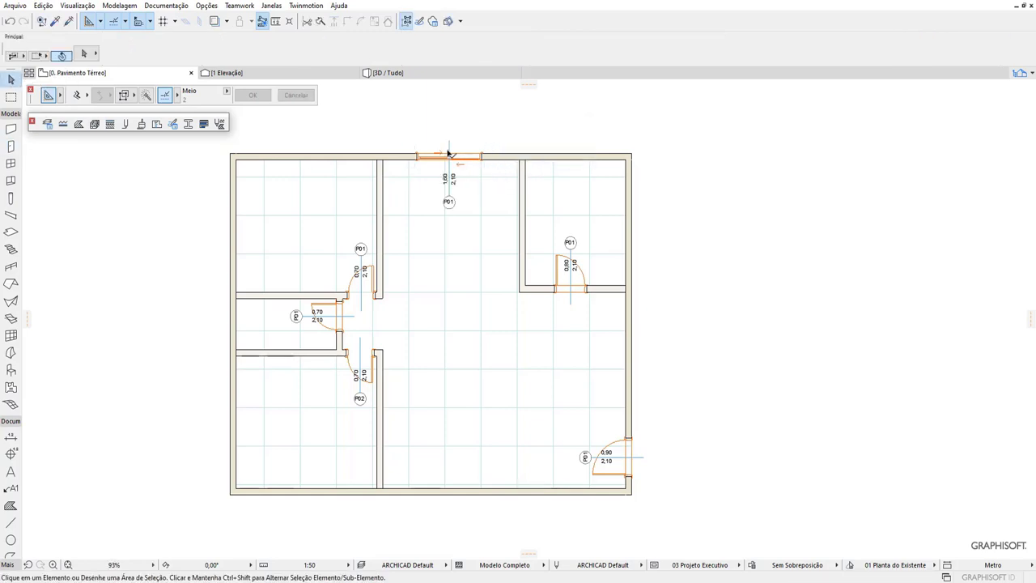
# Step: Select the top-wall sliding door P01 and set its width to 2,00
pyautogui.click(442, 161)
pyautogui.press('Escape')
pyautogui.click(444, 161)
pyautogui.press('Escape')
pyautogui.scroll(4, 389, 165)
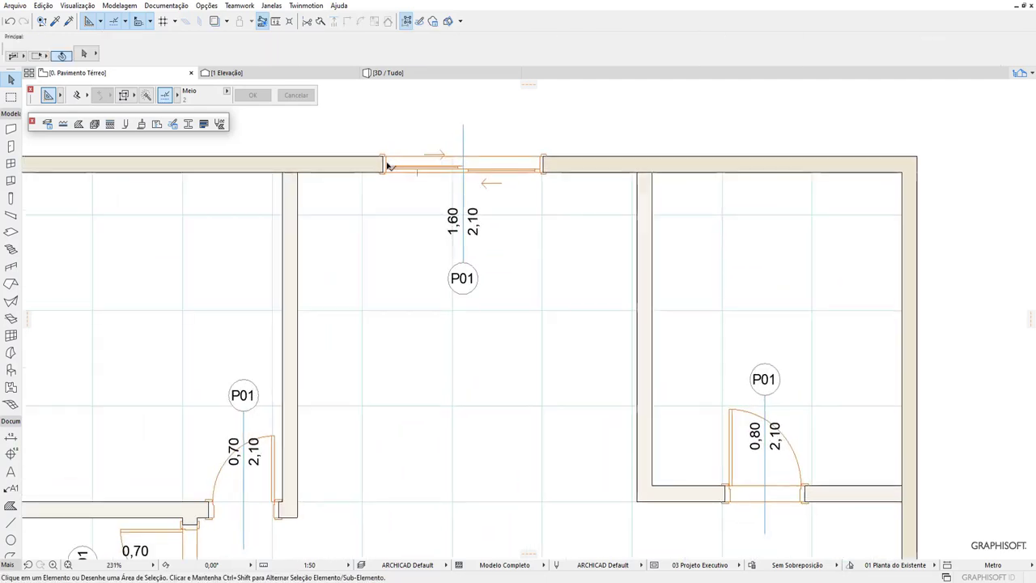
pyautogui.click(388, 165)
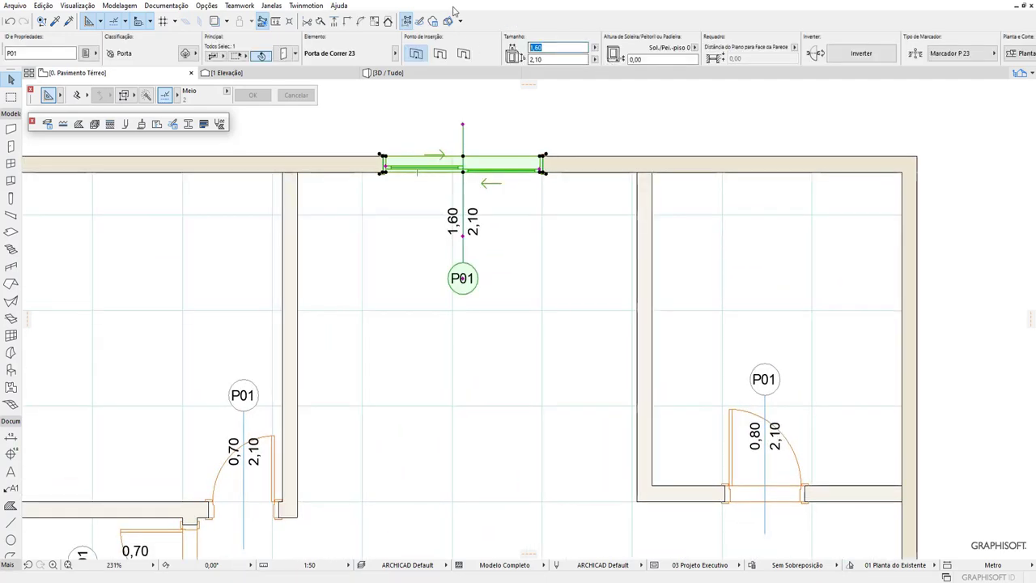
pyautogui.write('2')
pyautogui.press('Return')
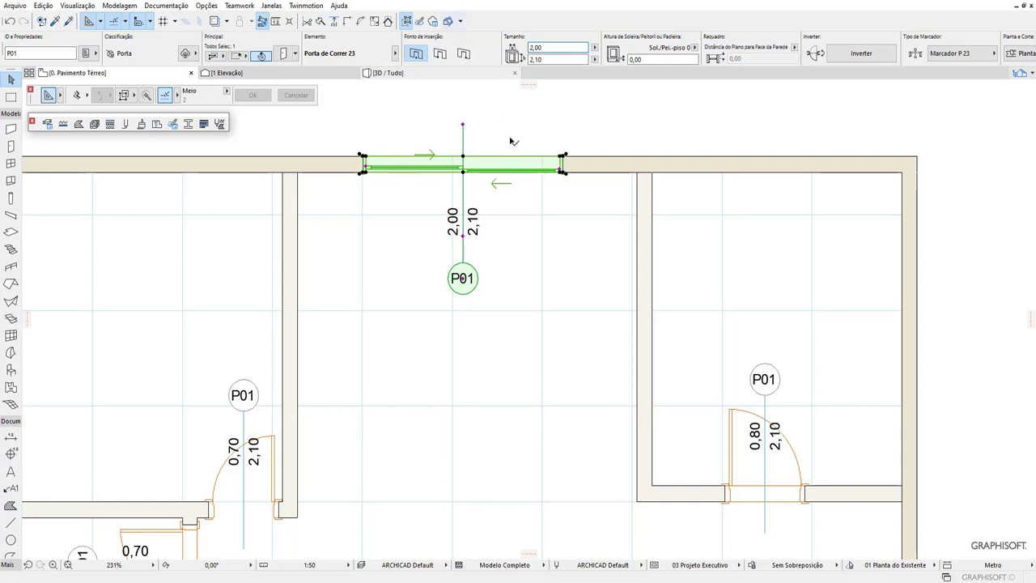
pyautogui.press('Escape')
pyautogui.scroll(-3, 474, 154)
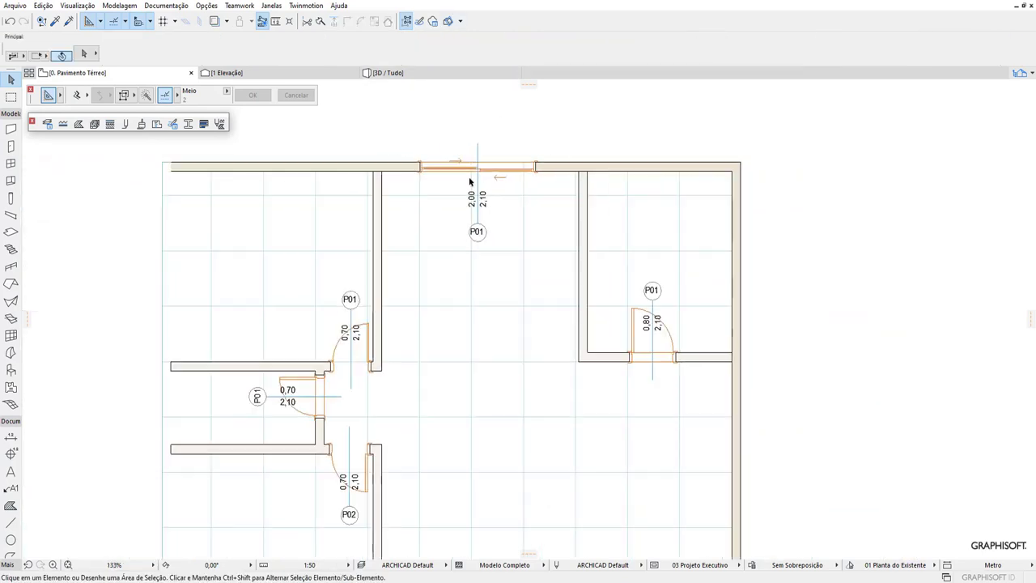
pyautogui.scroll(-3, 469, 181)
pyautogui.press('d')
pyautogui.scroll(-2, 243, 191)
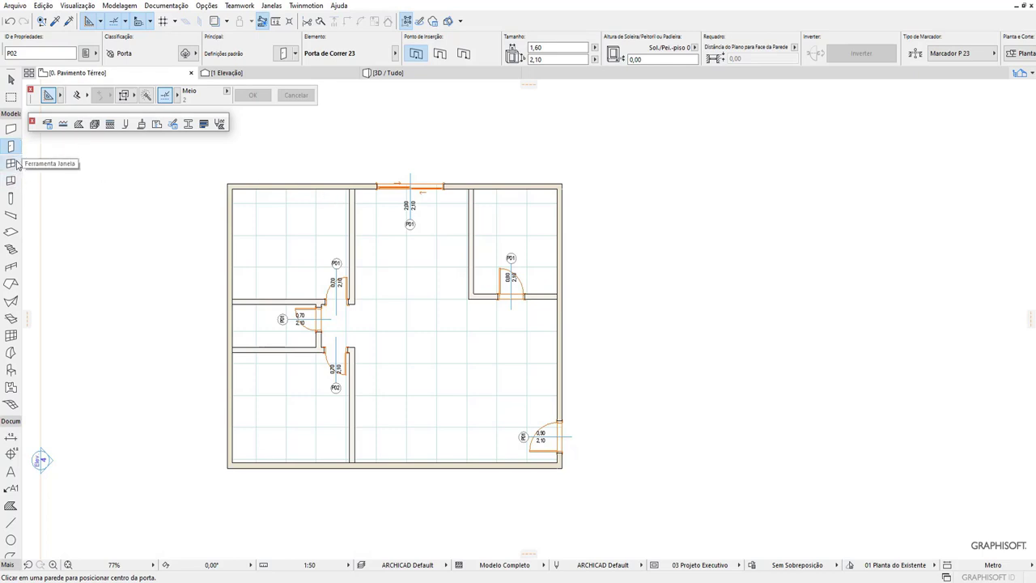
# Step: Choose the two-leaf aluminium sliding window from Window Favorites
pyautogui.click(20, 165)
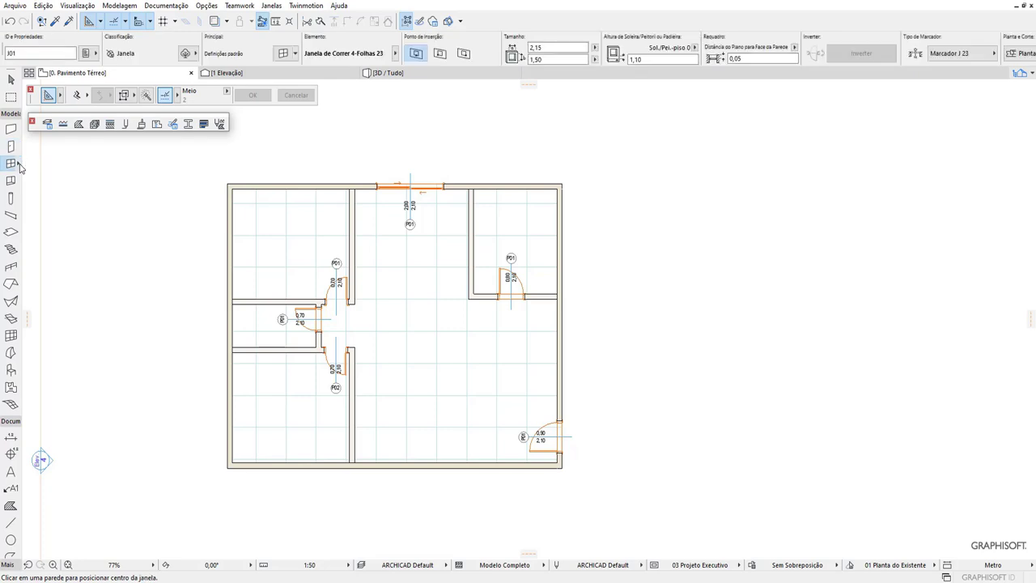
pyautogui.click(21, 165)
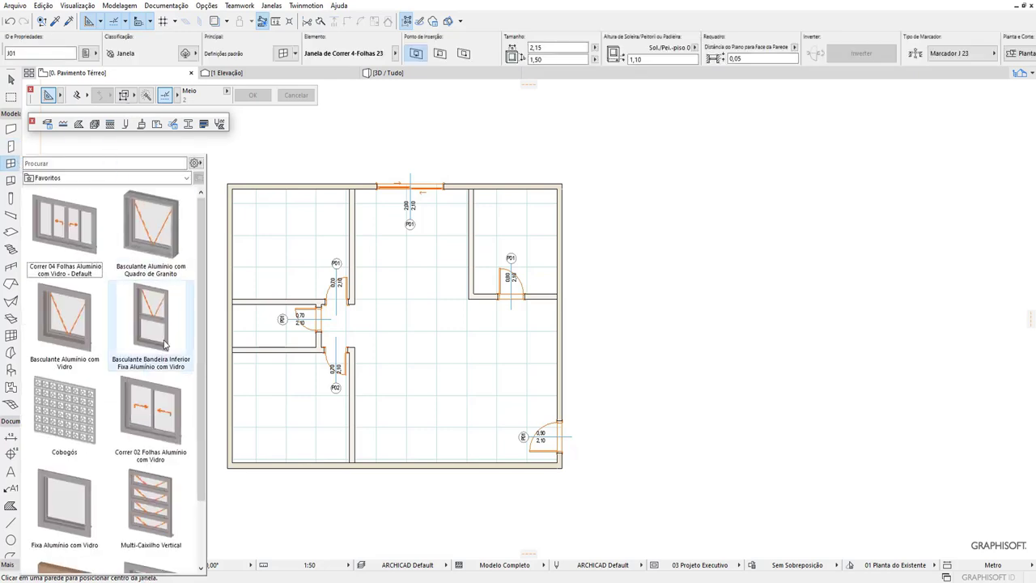
pyautogui.scroll(-1, 165, 344)
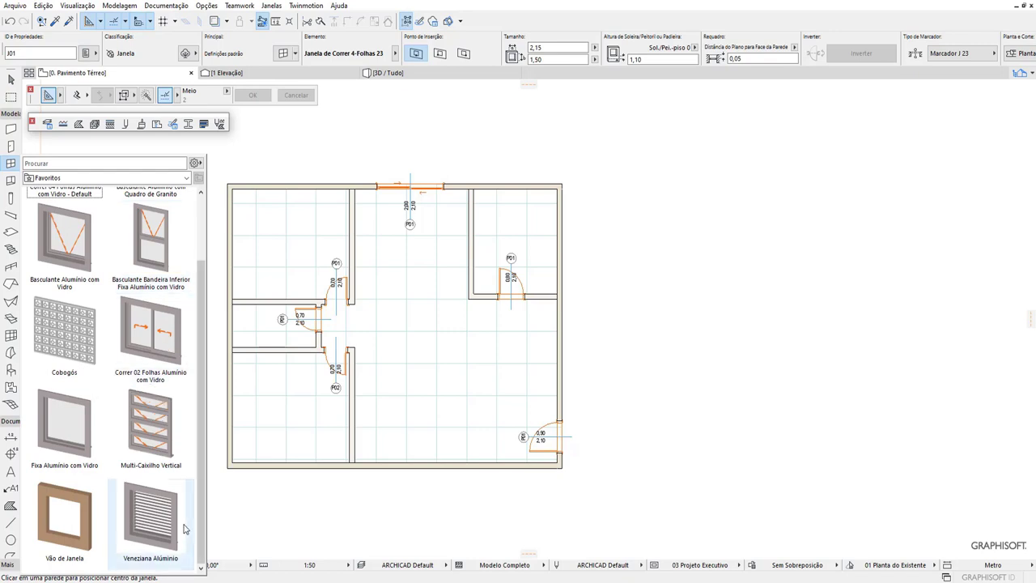
pyautogui.scroll(1, 170, 486)
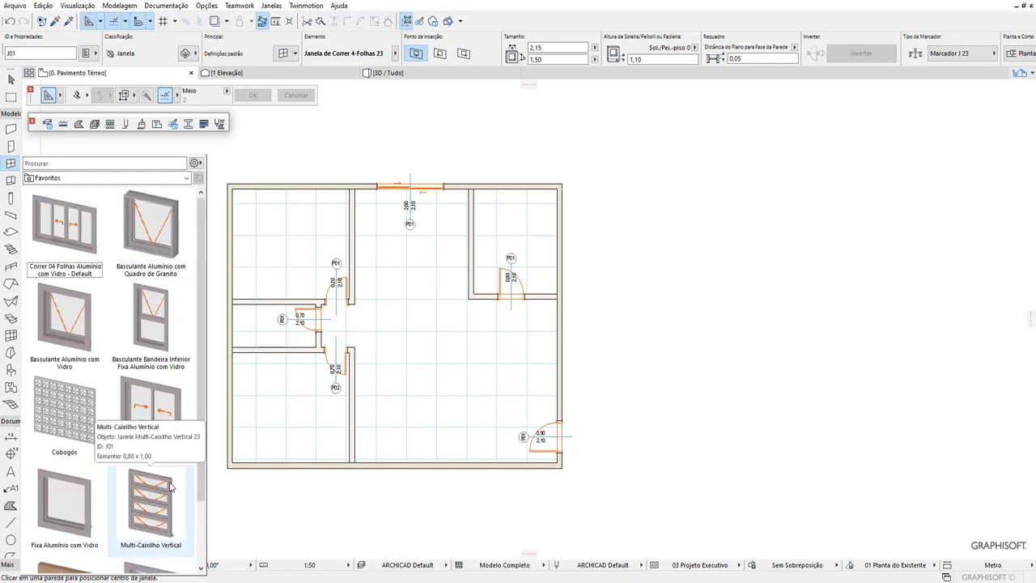
pyautogui.scroll(-1, 154, 295)
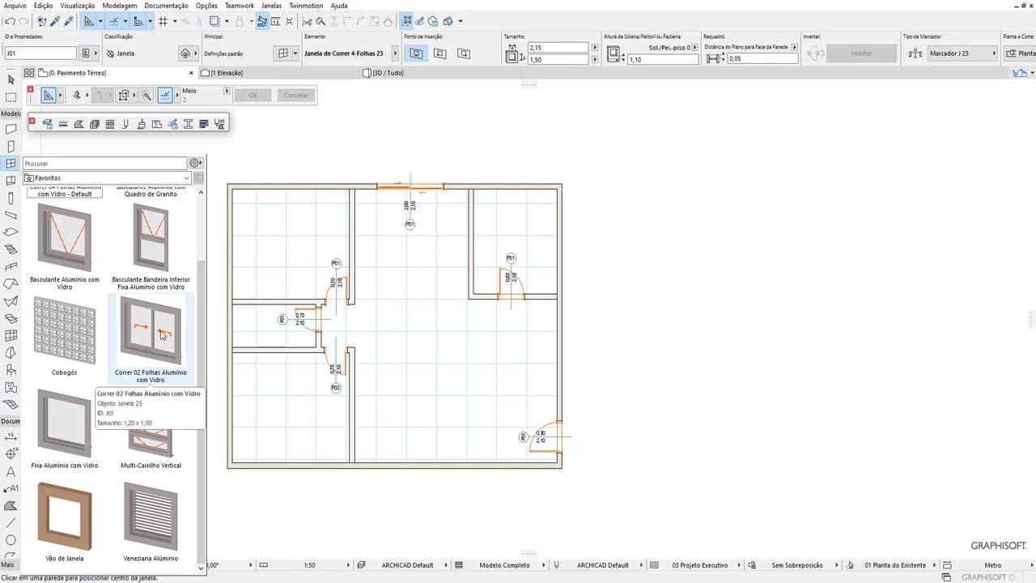
pyautogui.doubleClick(138, 364)
# Step: Place window J01 (1,20 × 1,00, sill 1,10) in the upper-left room's top wall
pyautogui.scroll(1, 306, 177)
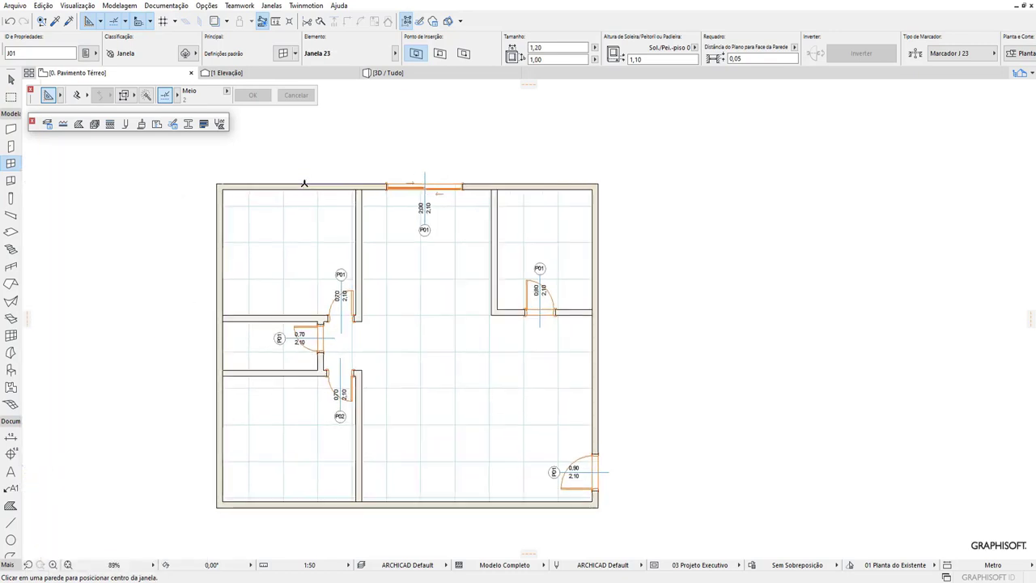
pyautogui.scroll(2, 307, 177)
pyautogui.scroll(1, 308, 178)
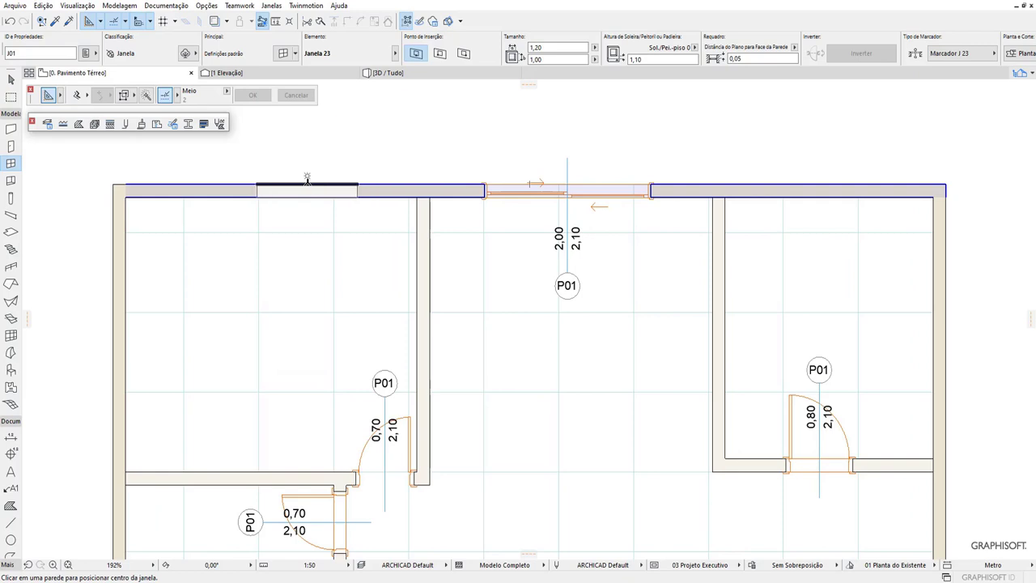
pyautogui.click(307, 178)
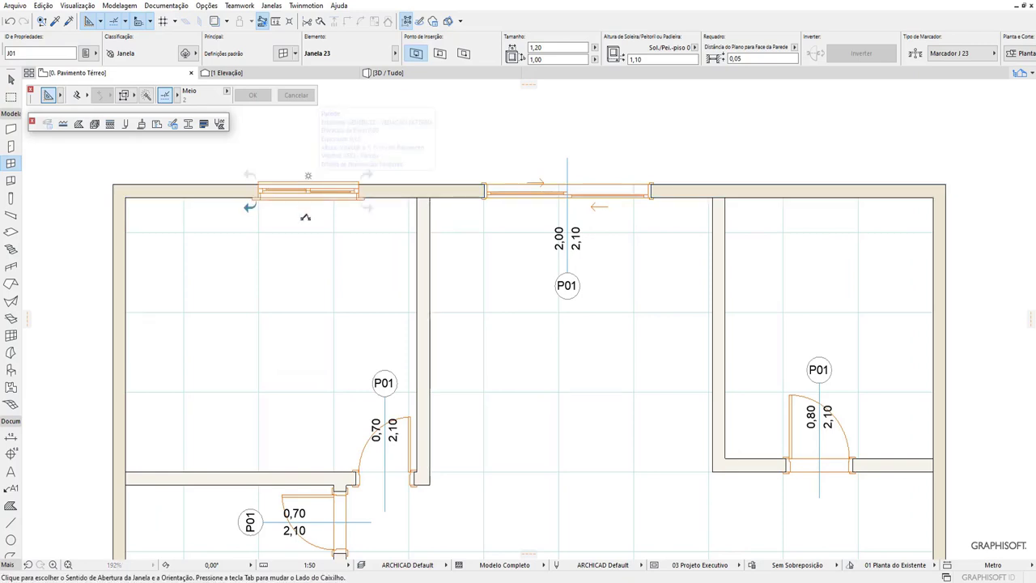
pyautogui.click(363, 247)
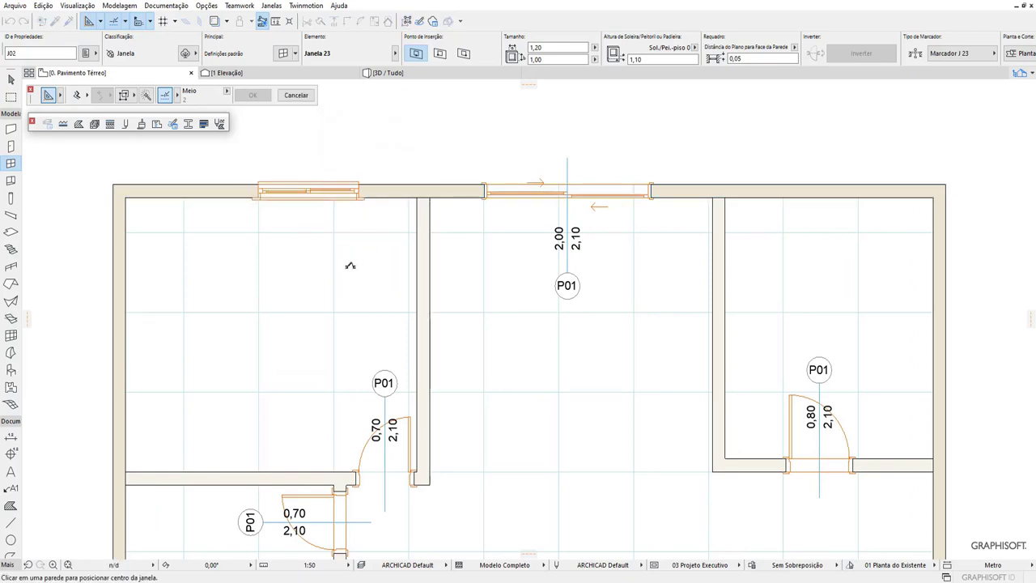
pyautogui.scroll(-2, 341, 188)
pyautogui.press('Escape')
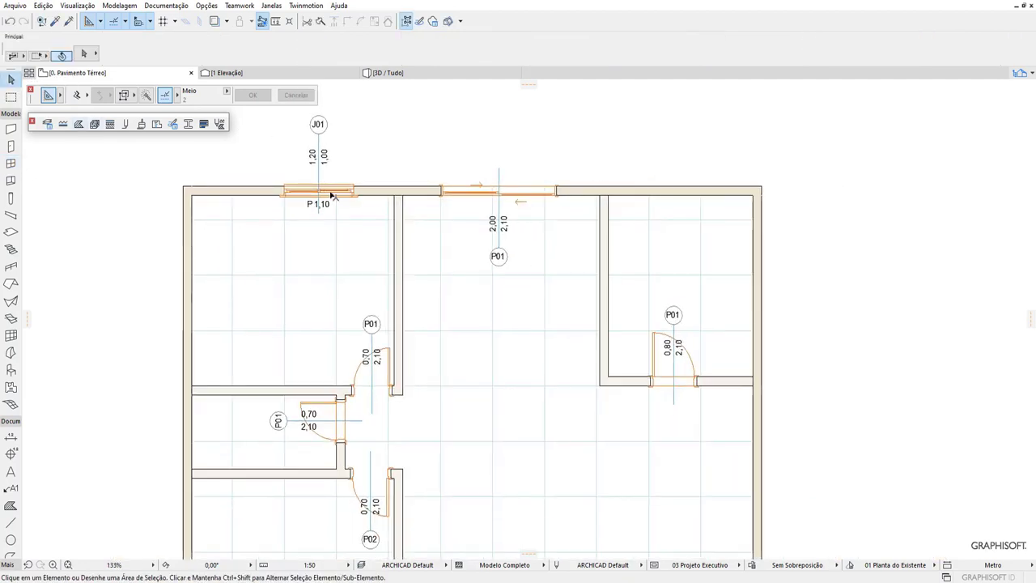
# Step: Change window J01's width to 1,40 in the Info Box
pyautogui.click(318, 194)
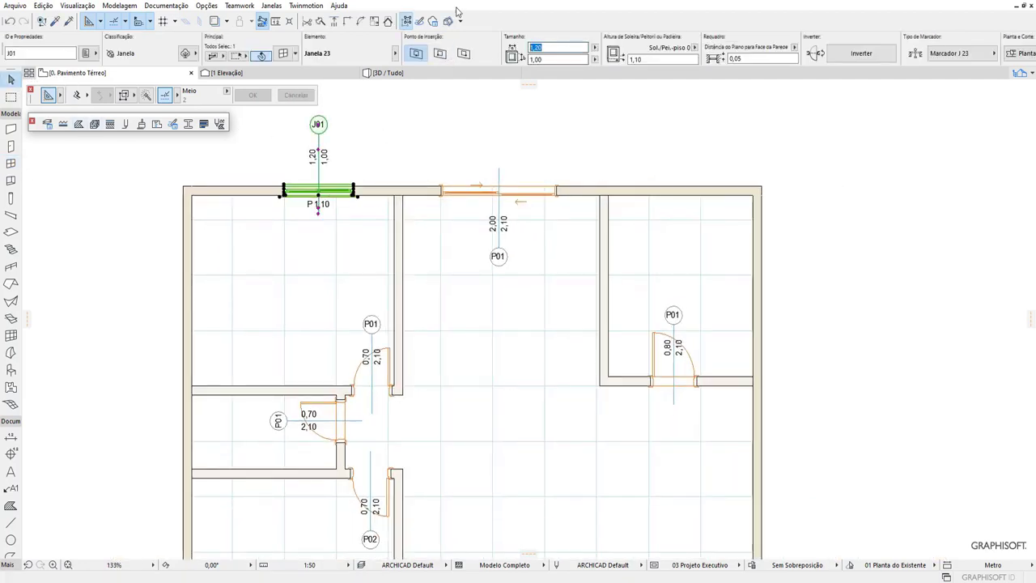
pyautogui.write('0')
pyautogui.press('Return')
pyautogui.click(411, 173)
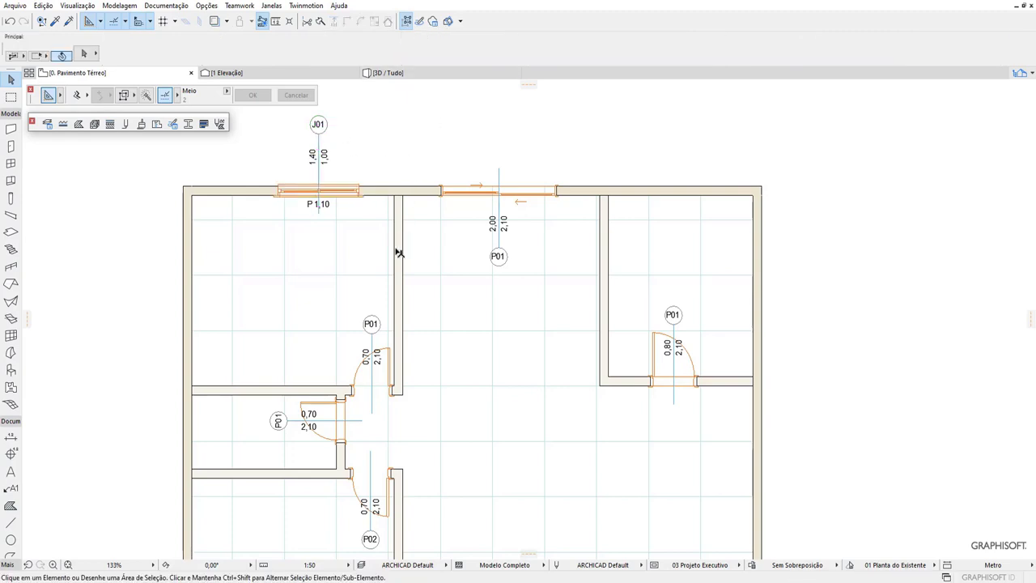
pyautogui.scroll(-2, 369, 162)
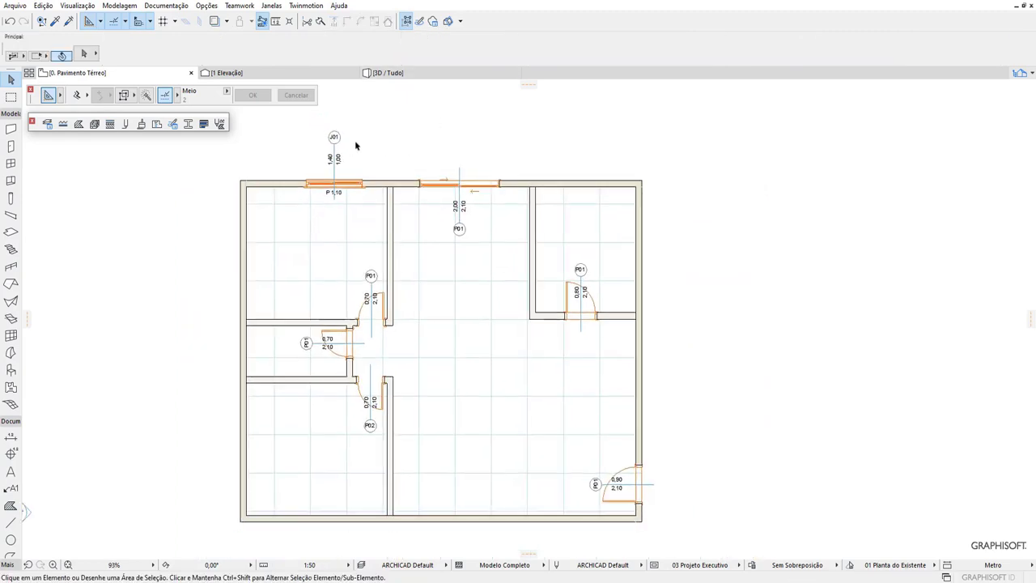
pyautogui.click(11, 146)
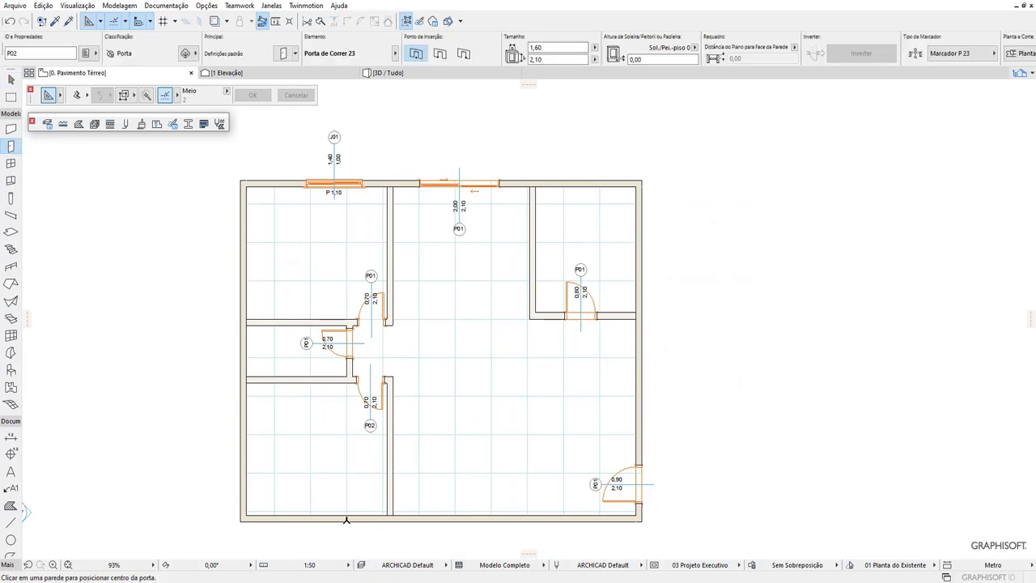
pyautogui.click(11, 162)
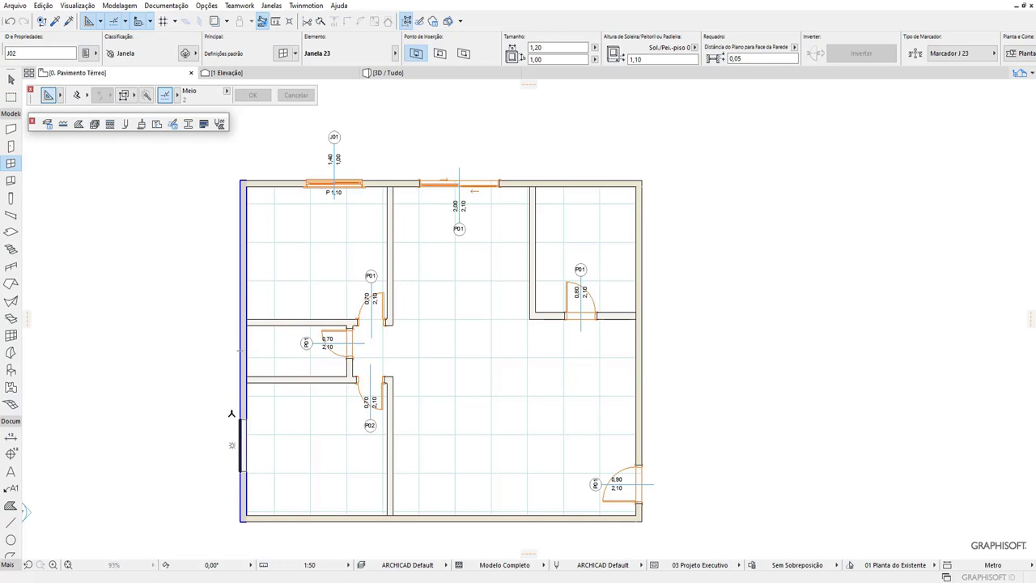
# Step: Place window J02 in the left outer wall of the lower-left room
pyautogui.click(236, 445)
pyautogui.click(229, 409)
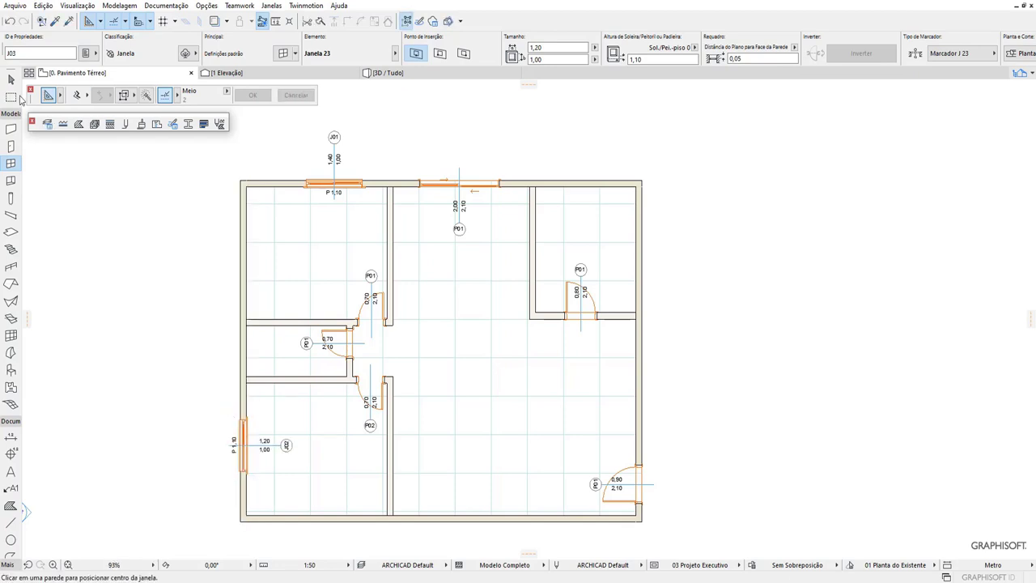
pyautogui.click(11, 80)
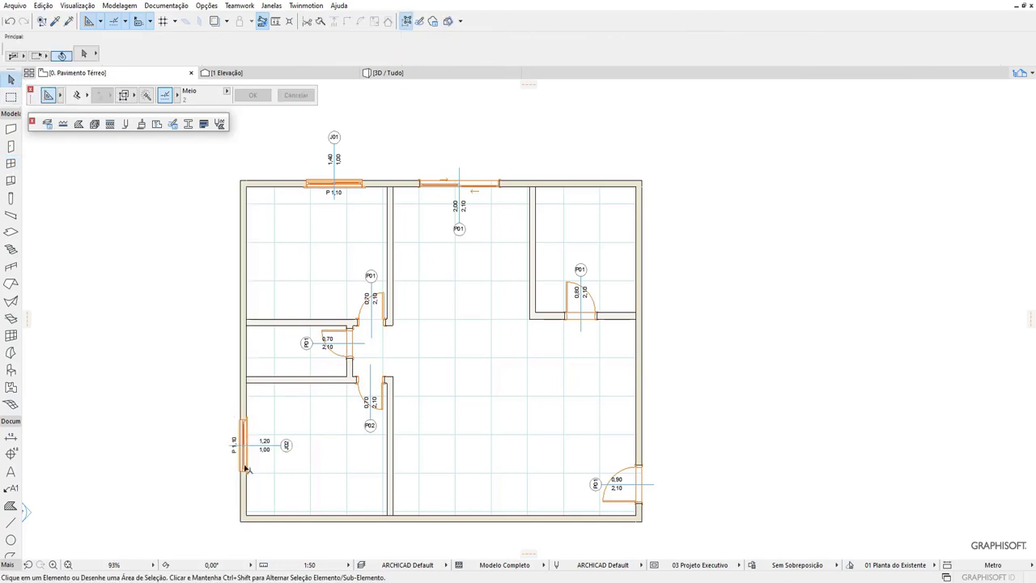
pyautogui.scroll(3, 247, 469)
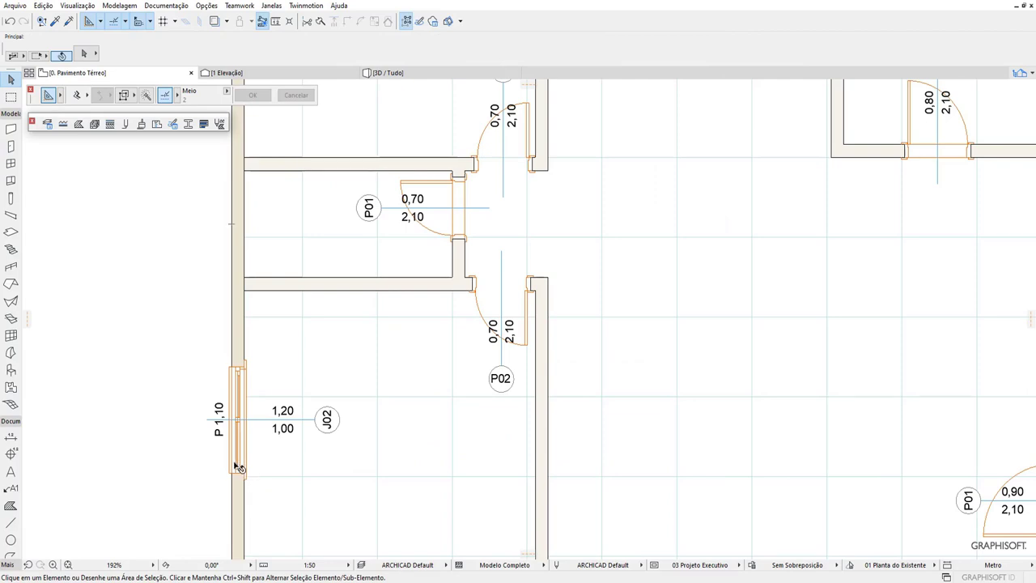
# Step: Widen window J02 to 1,40 so it measures 1,40 × 1,00
pyautogui.click(239, 468)
pyautogui.click(556, 48)
pyautogui.write('1,4')
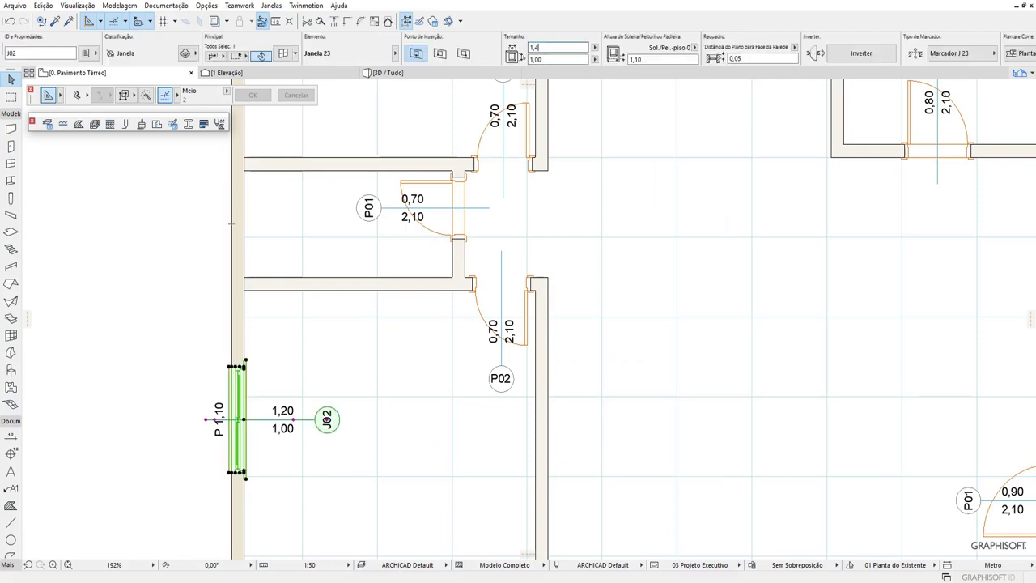
pyautogui.write('0')
pyautogui.press('Return')
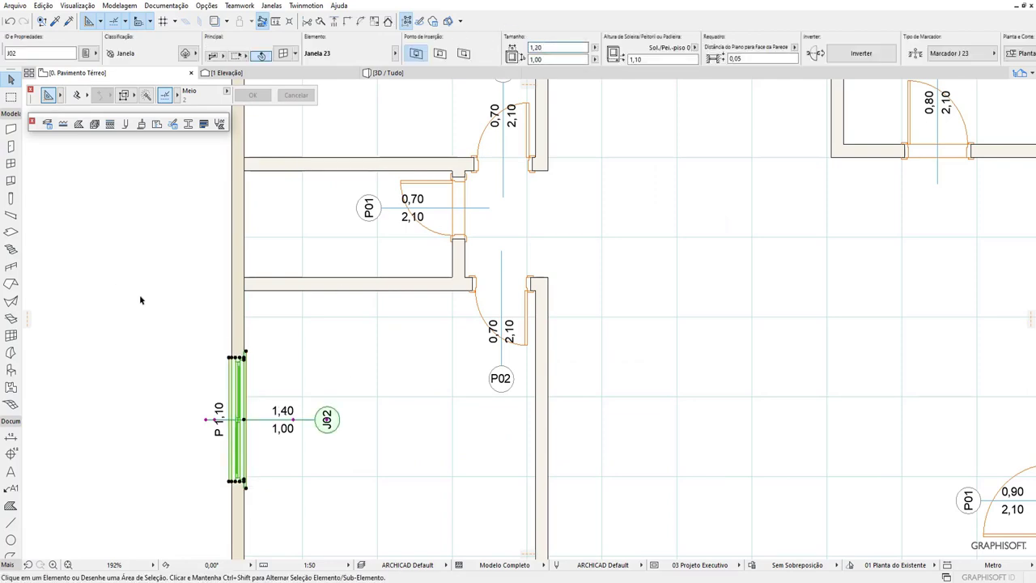
pyautogui.click(139, 297)
pyautogui.scroll(-2, 518, 104)
pyautogui.scroll(-1, 608, 128)
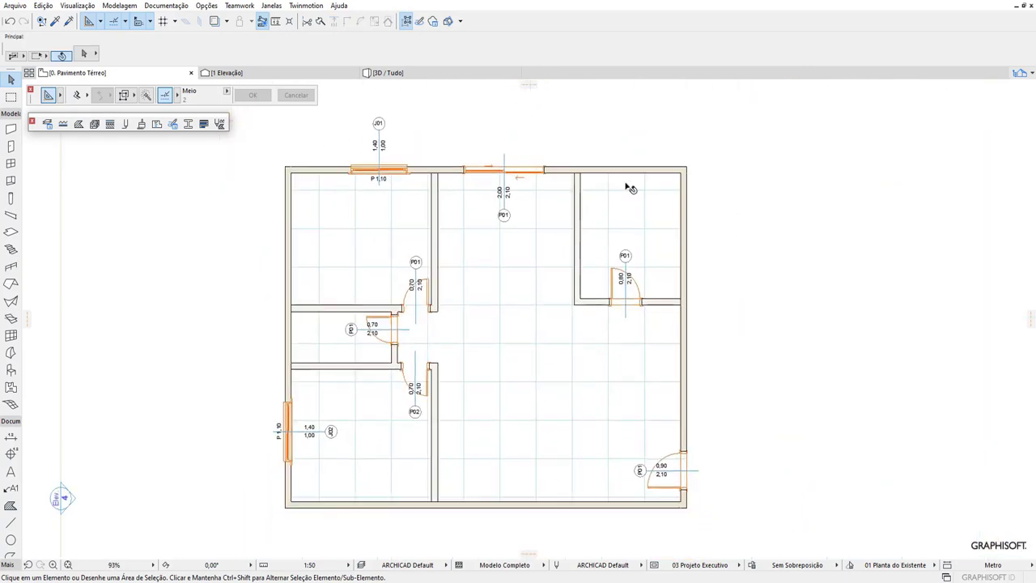
# Step: Place a Correr 02 Folhas Alumínio com Vidro window in the upper-right room's top wall
pyautogui.click(11, 164)
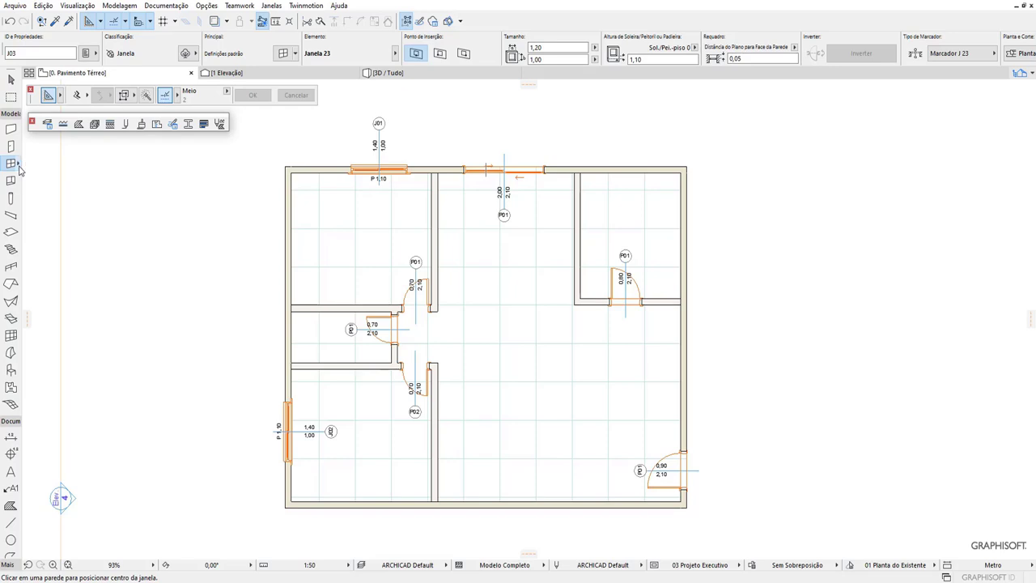
pyautogui.click(19, 167)
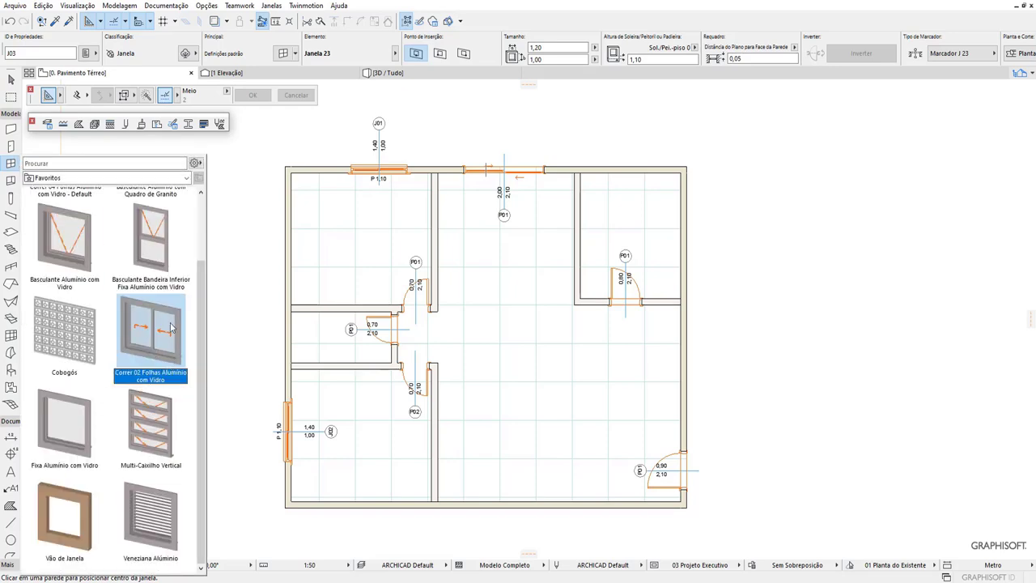
pyautogui.moveTo(151, 330)
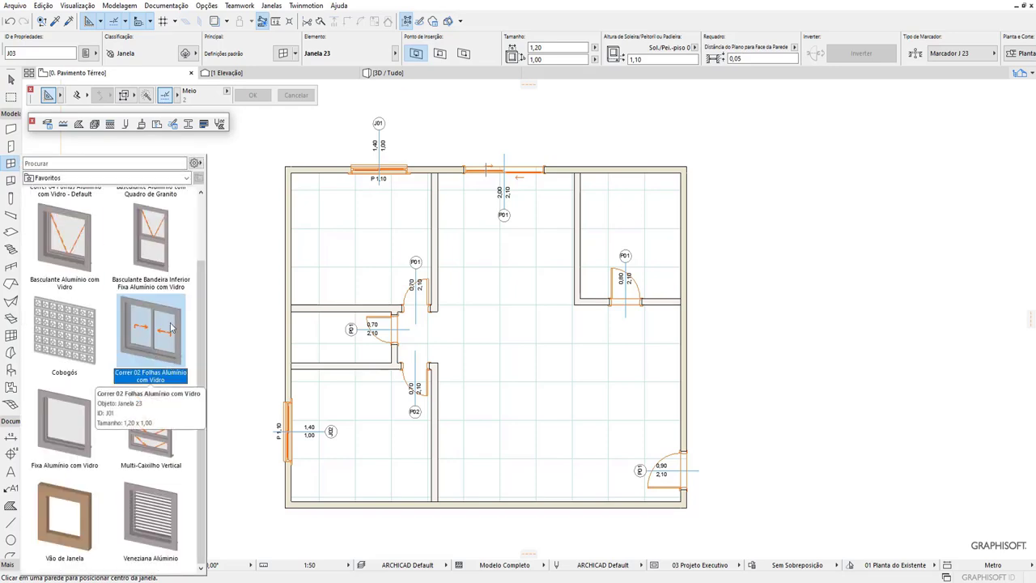
pyautogui.click(170, 322)
pyautogui.scroll(3, 627, 166)
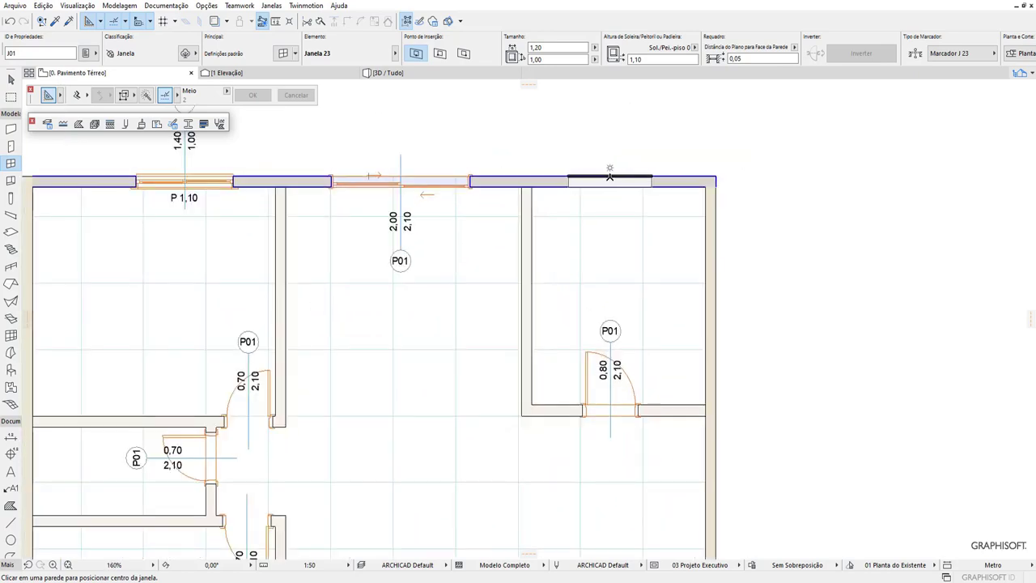
pyautogui.click(613, 176)
pyautogui.click(675, 221)
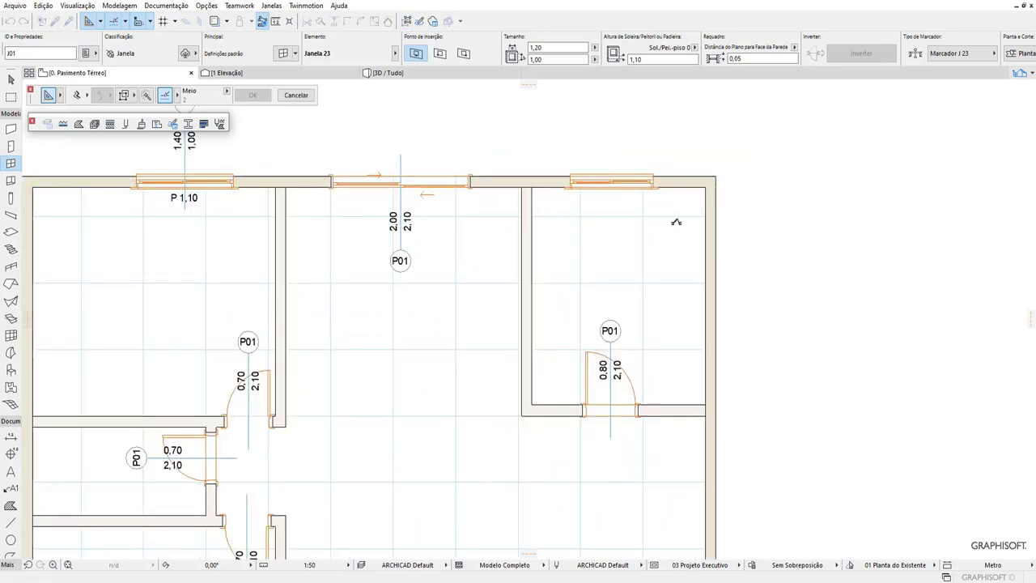
pyautogui.press('Escape')
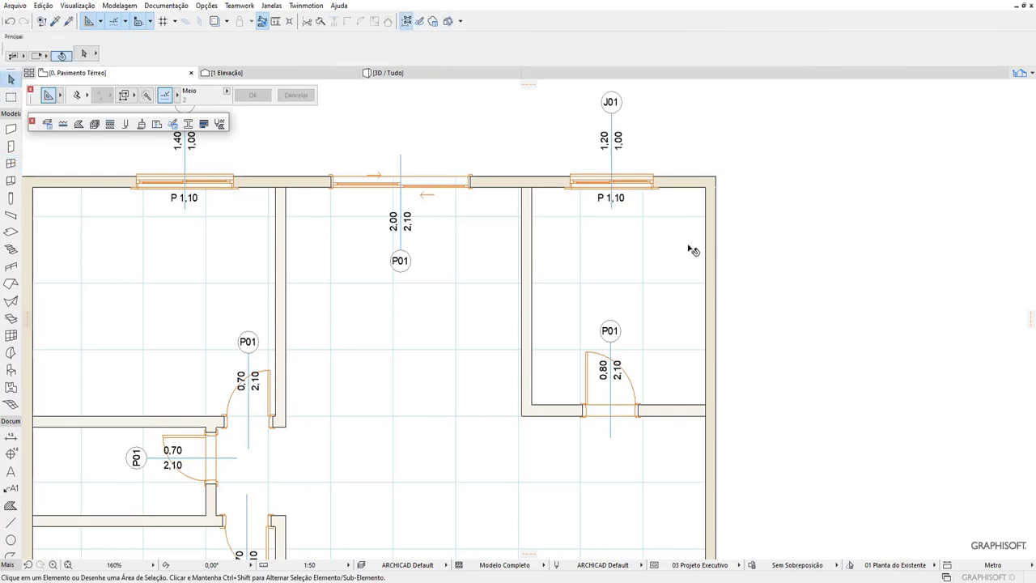
# Step: Undo the accidental drag of the top wall so it stays in place
pyautogui.click(609, 179)
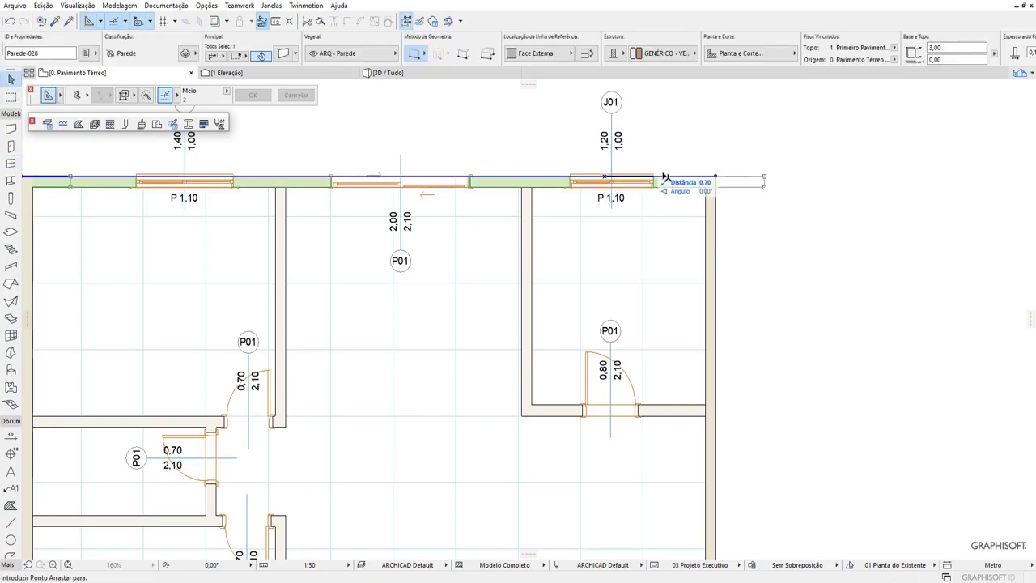
pyautogui.scroll(3, 658, 171)
pyautogui.click(636, 166)
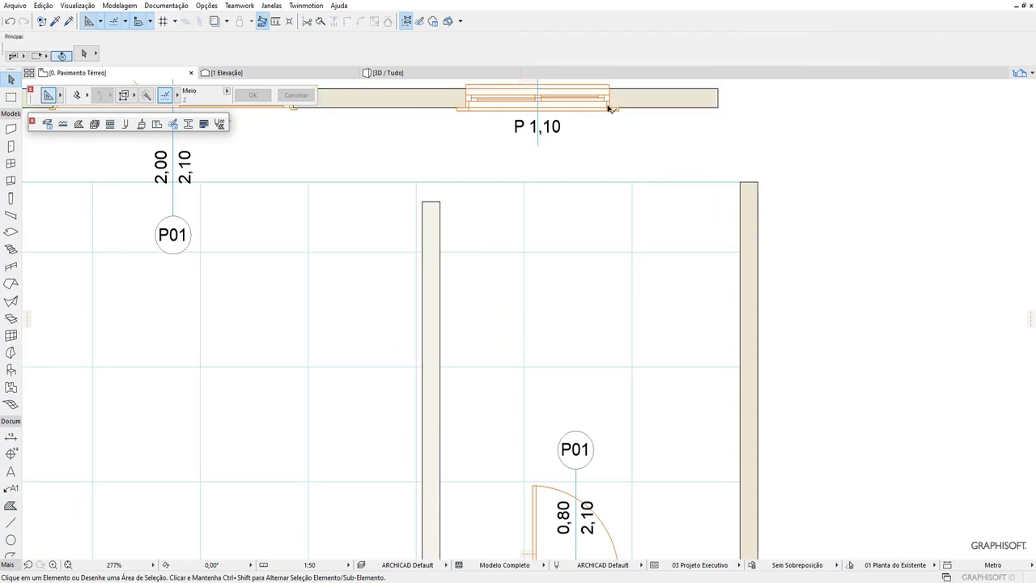
pyautogui.scroll(-3, 712, 416)
pyautogui.scroll(-3, 715, 416)
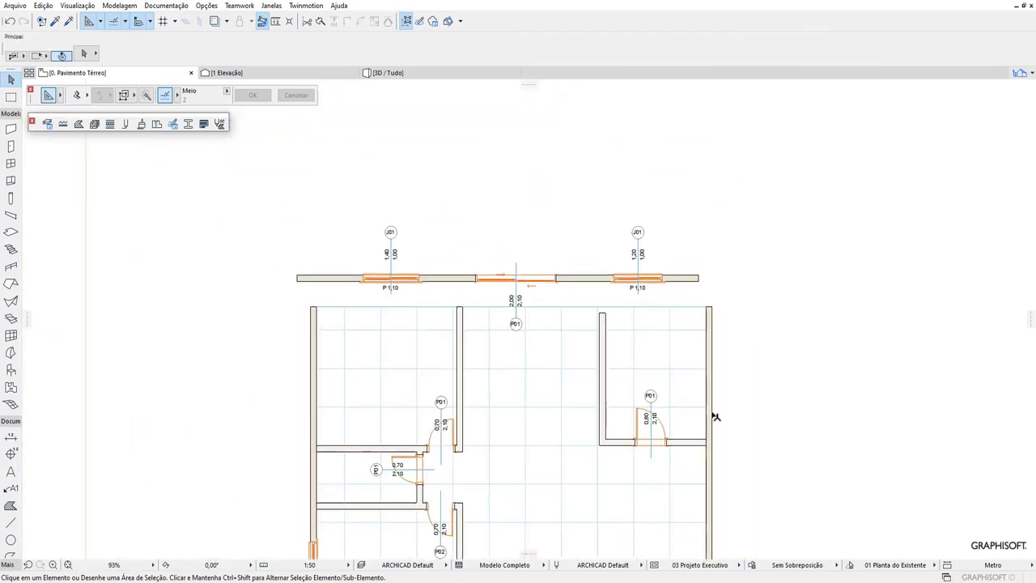
pyautogui.hotkey('ctrl', 'z')
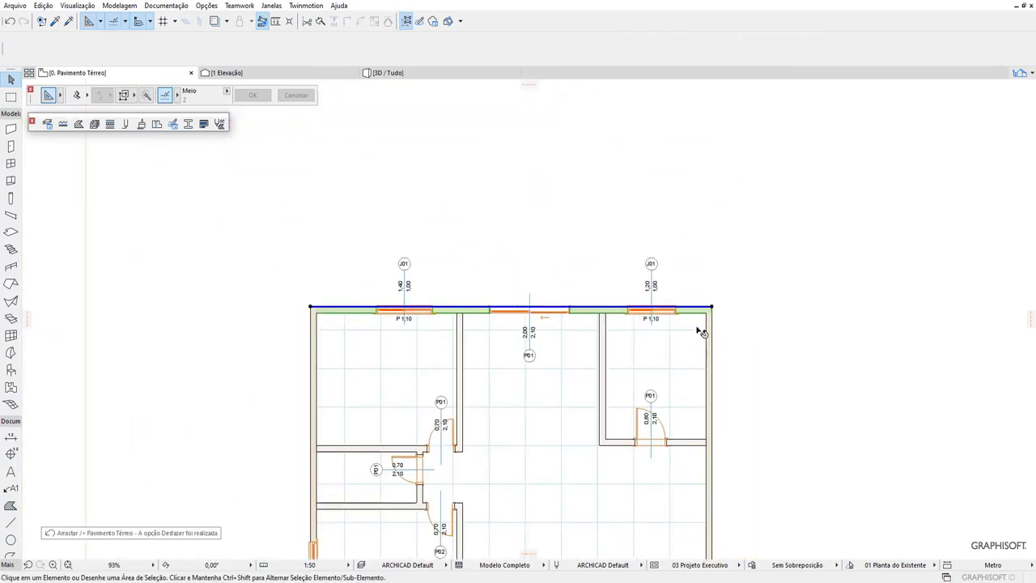
pyautogui.click(707, 283)
# Step: Set window J01's width to 1,40 so it is 1,40 × 1,00 like the other top window
pyautogui.scroll(4, 712, 320)
pyautogui.scroll(1, 628, 309)
pyautogui.click(589, 281)
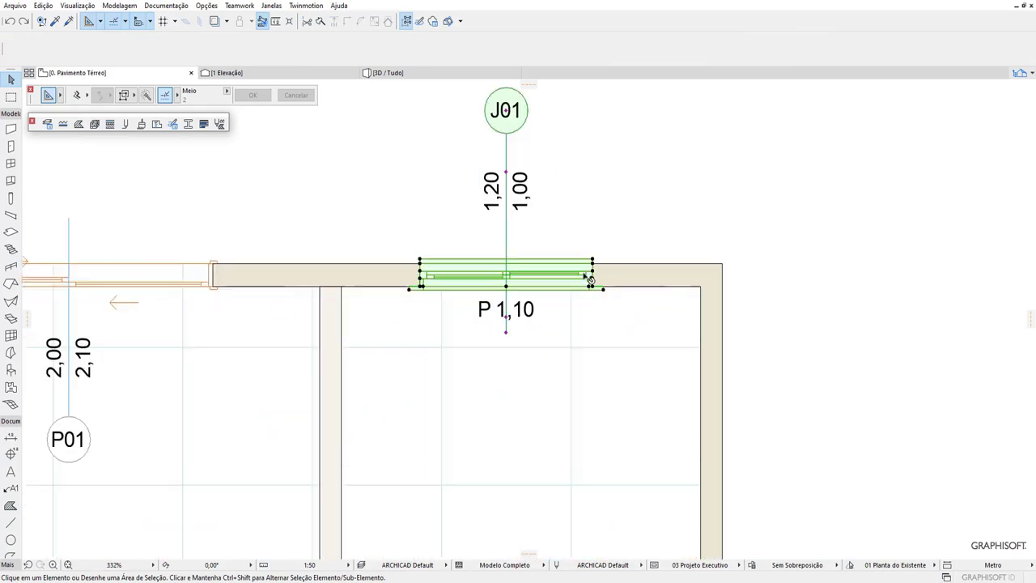
pyautogui.doubleClick(543, 48)
pyautogui.write('1,4')
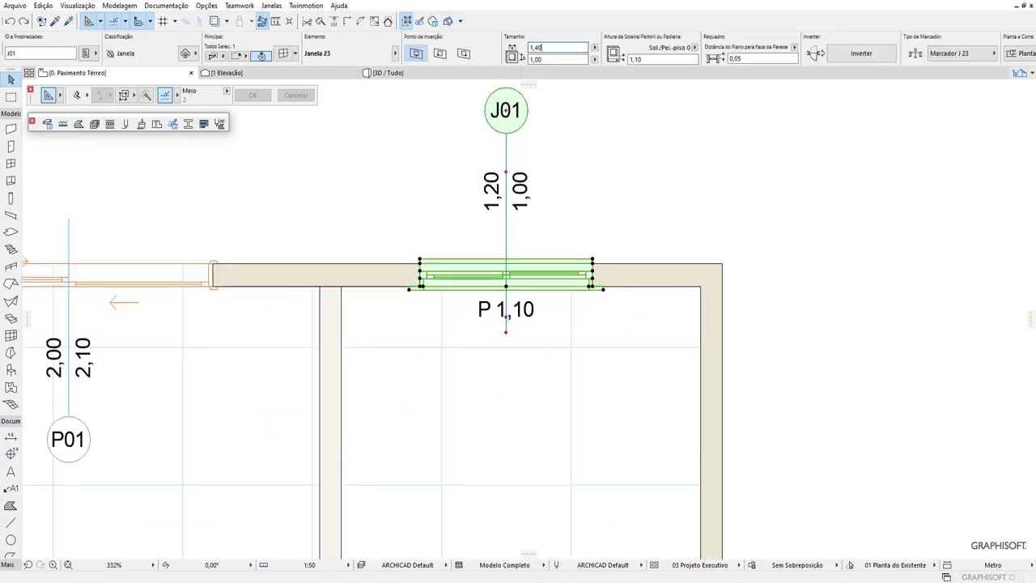
pyautogui.press('Return')
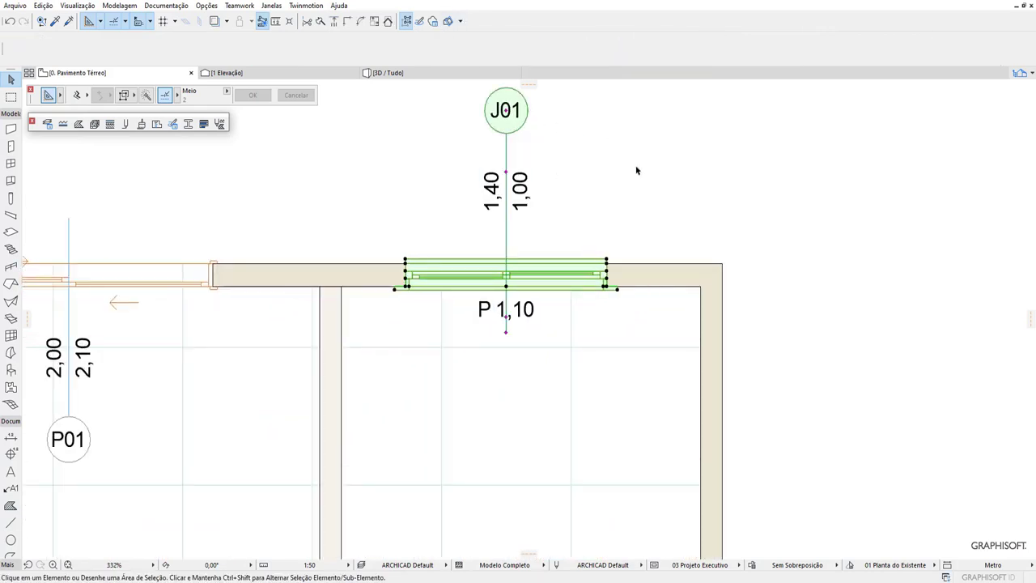
pyautogui.click(639, 174)
pyautogui.scroll(-3, 640, 209)
pyautogui.scroll(-1, 347, 219)
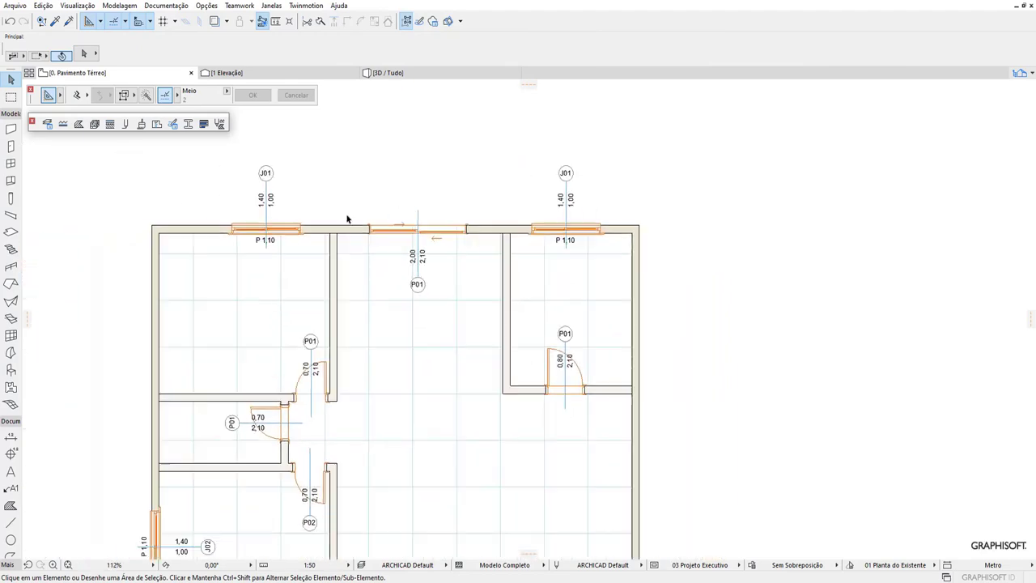
pyautogui.scroll(-1, 348, 219)
pyautogui.scroll(-1, 332, 207)
pyautogui.scroll(3, 331, 271)
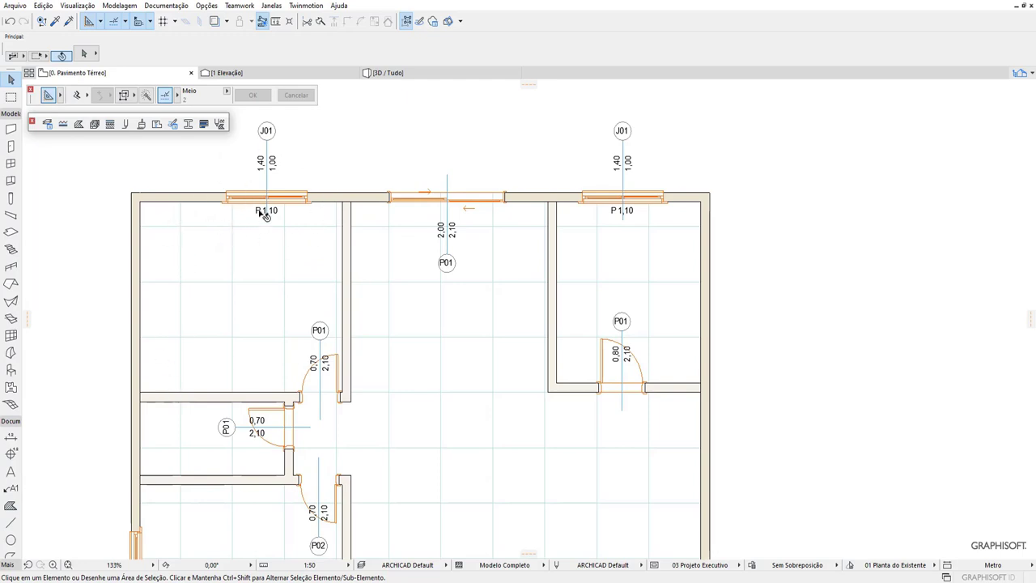
pyautogui.scroll(-1, 647, 194)
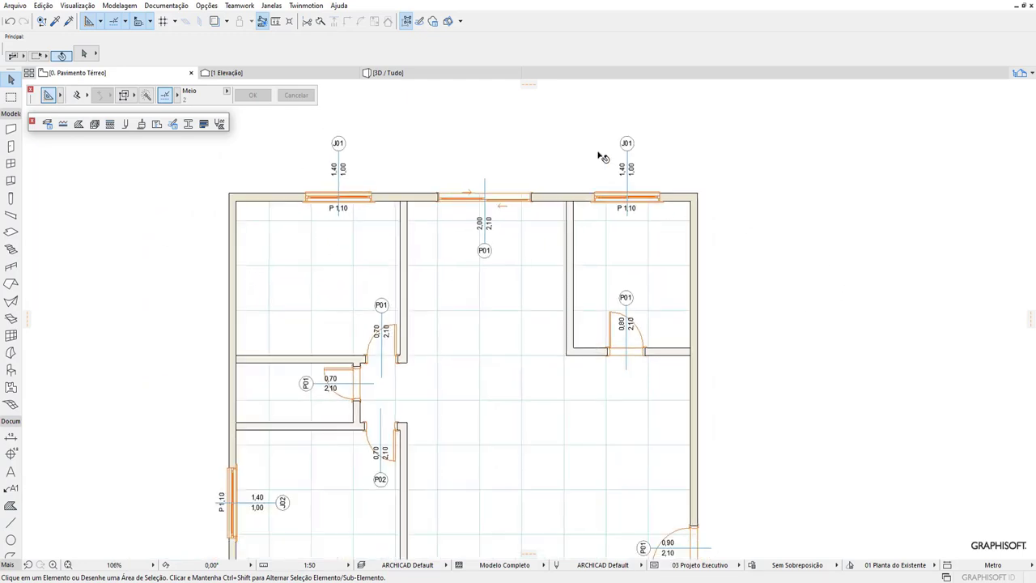
pyautogui.scroll(-2, 603, 156)
pyautogui.scroll(1, 474, 196)
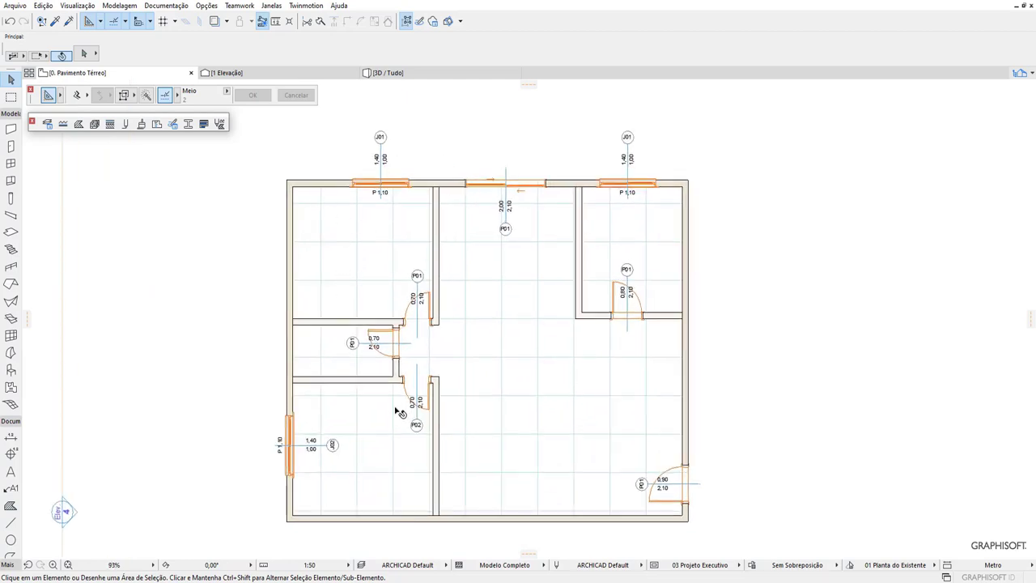
pyautogui.moveTo(388, 73)
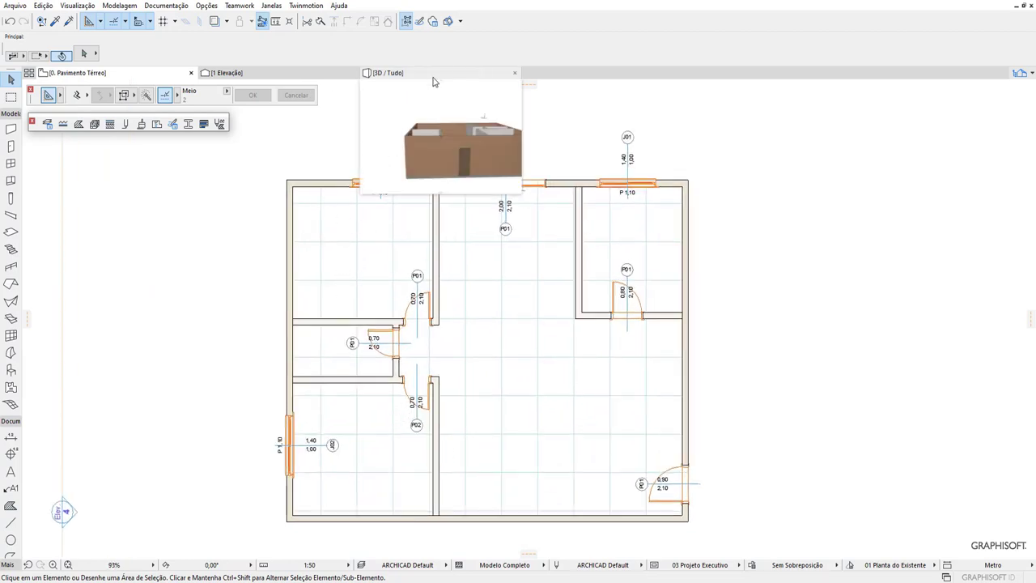
# Step: Orbit the 3D model to check the openings, view the elevation, then return to 0. Pavimento Térreo
pyautogui.click(433, 82)
pyautogui.keyDown('shift'); pyautogui.moveTo(328, 385); pyautogui.dragTo(634, 418, button='middle'); pyautogui.keyUp('shift')
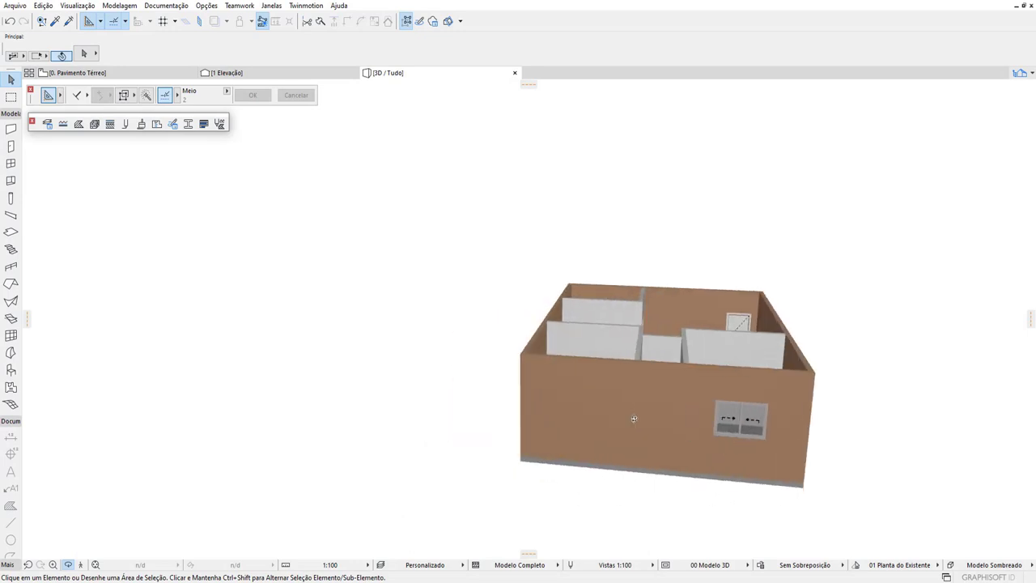
pyautogui.keyDown('shift'); pyautogui.moveTo(529, 319); pyautogui.dragTo(631, 474, button='middle'); pyautogui.keyUp('shift')
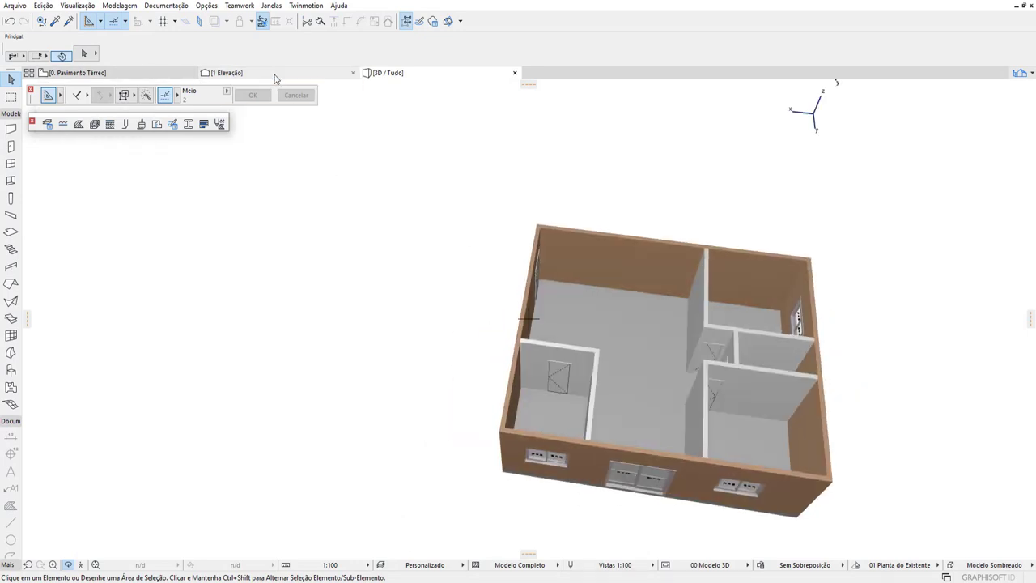
pyautogui.click(275, 76)
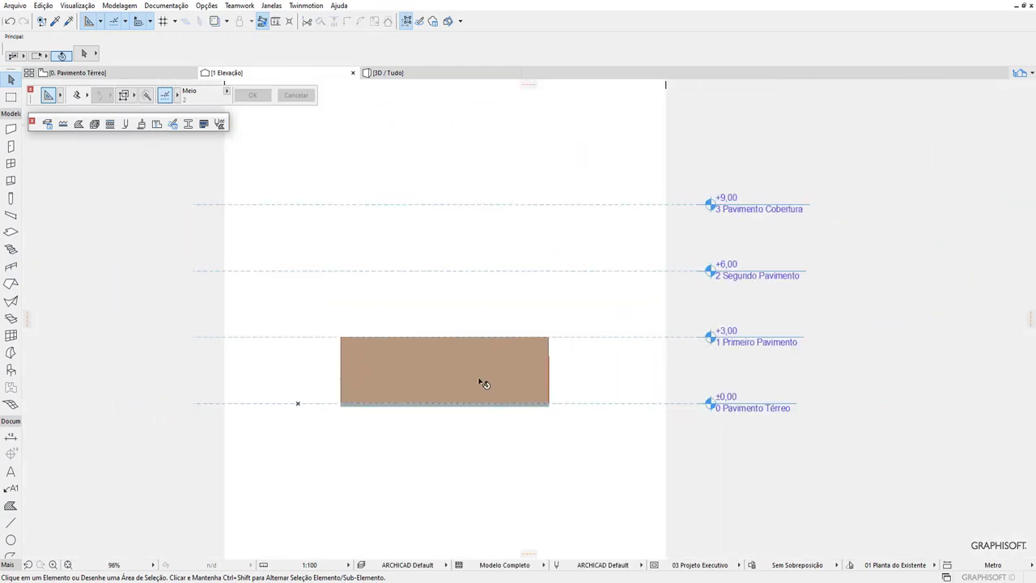
pyautogui.click(181, 71)
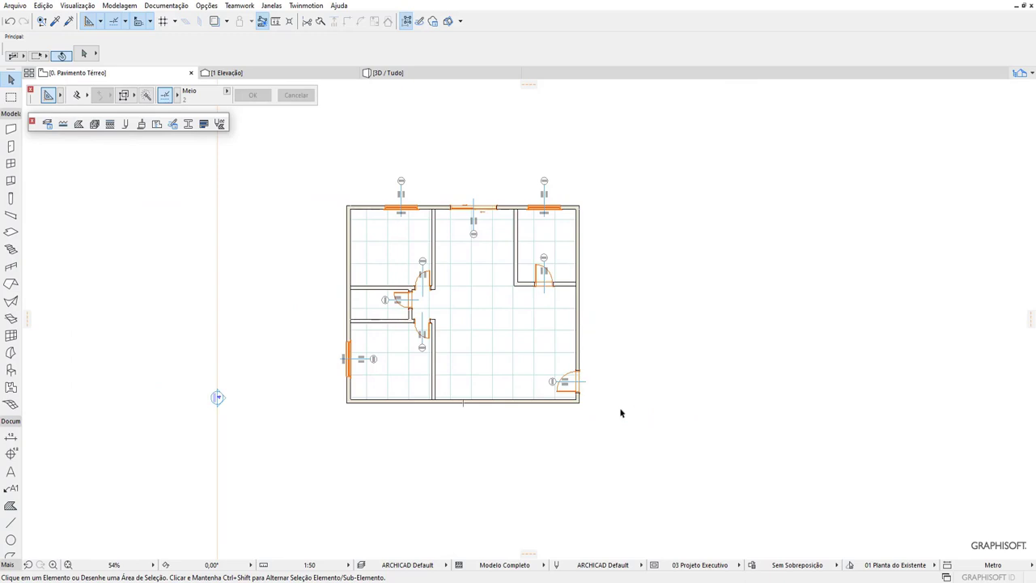
# Step: Zoom to the upper-left window J01 and open its Window Selection Settings
pyautogui.scroll(2, 405, 267)
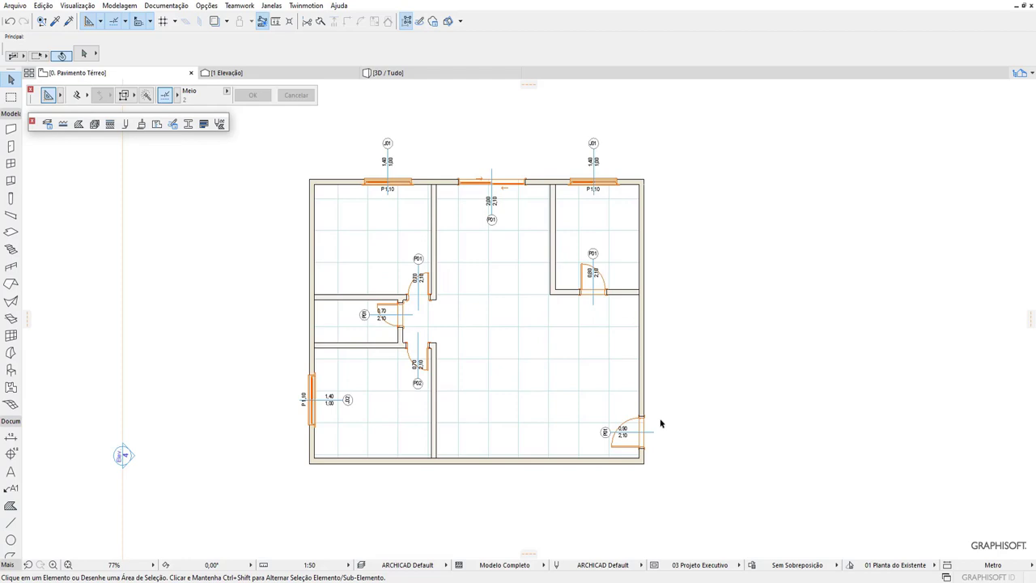
pyautogui.scroll(3, 396, 162)
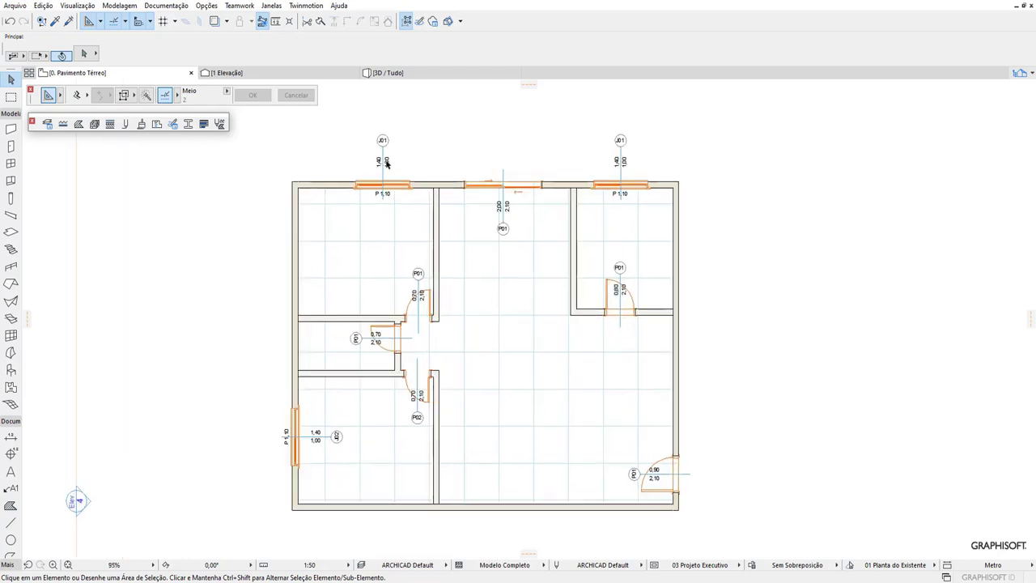
pyautogui.click(388, 210)
pyautogui.rightClick(389, 211)
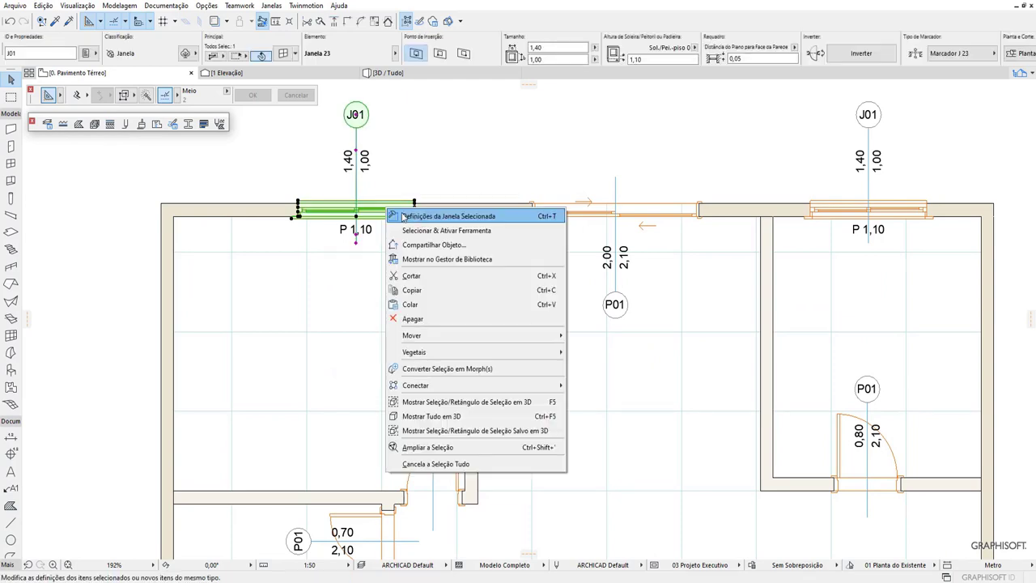
pyautogui.click(419, 217)
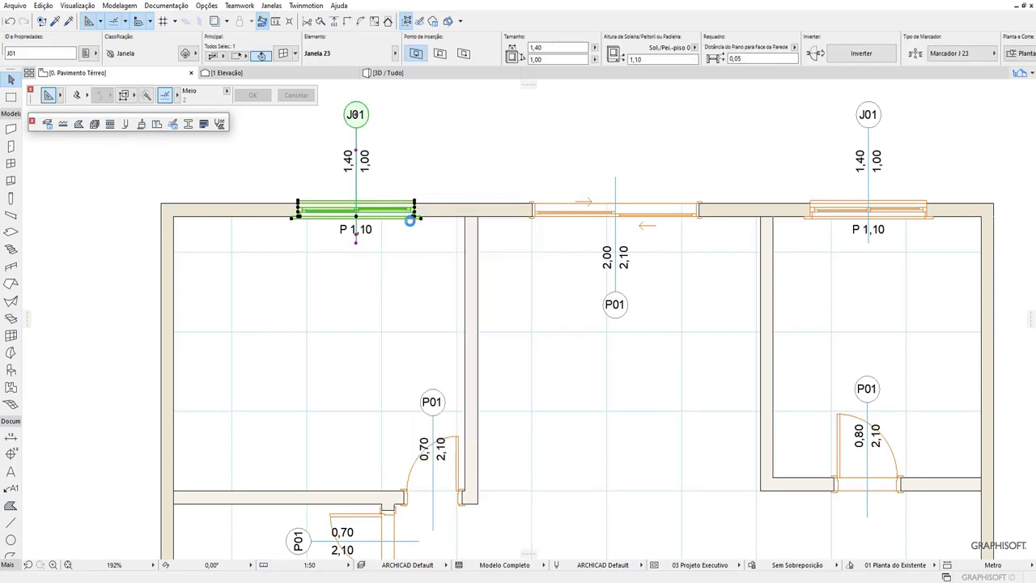
pyautogui.doubleClick(407, 220)
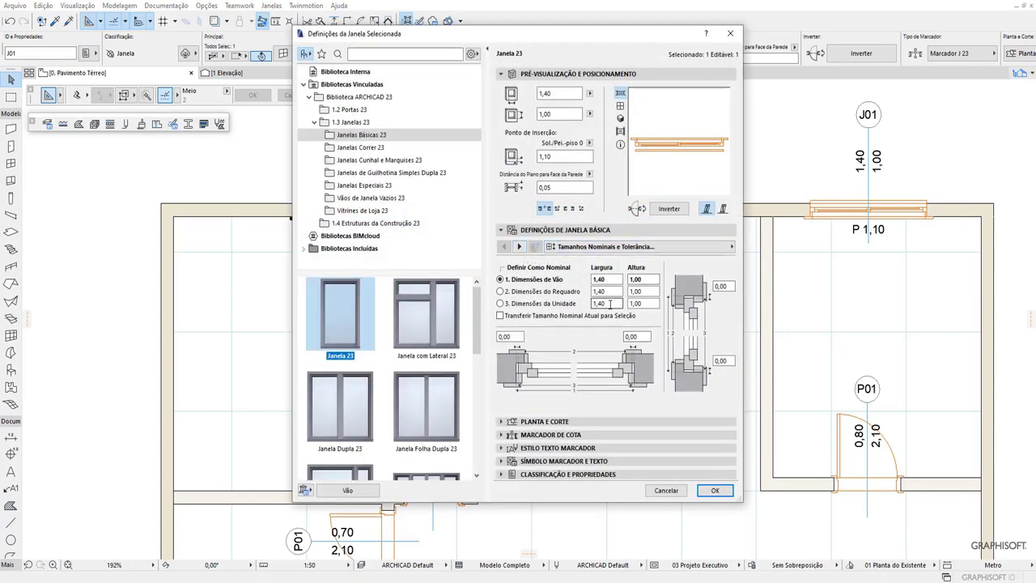
# Step: Browse the parameter page list, then page through Forma, opening, frame and sash pages
pyautogui.click(584, 247)
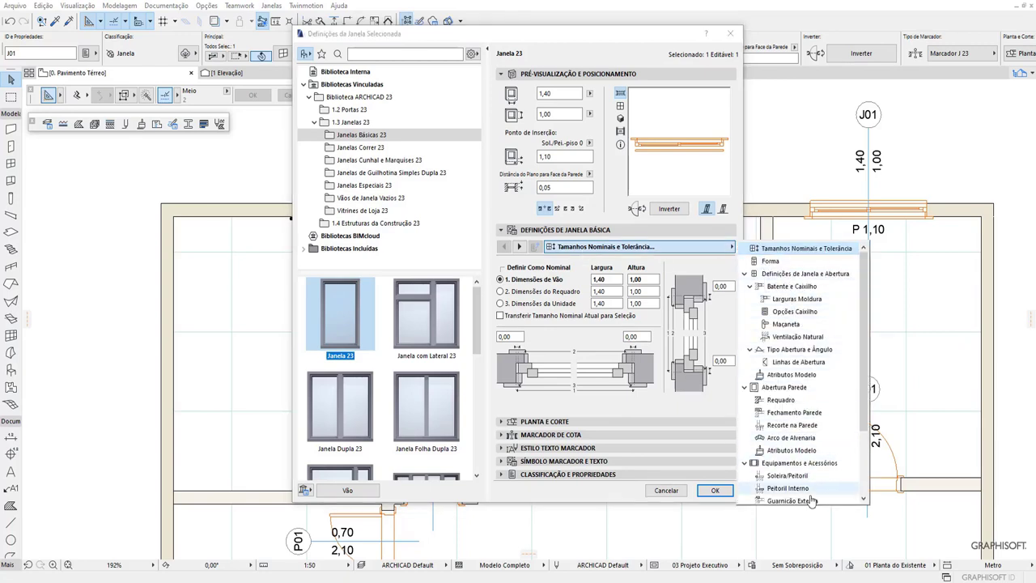
pyautogui.scroll(-3, 860, 408)
pyautogui.scroll(3, 860, 408)
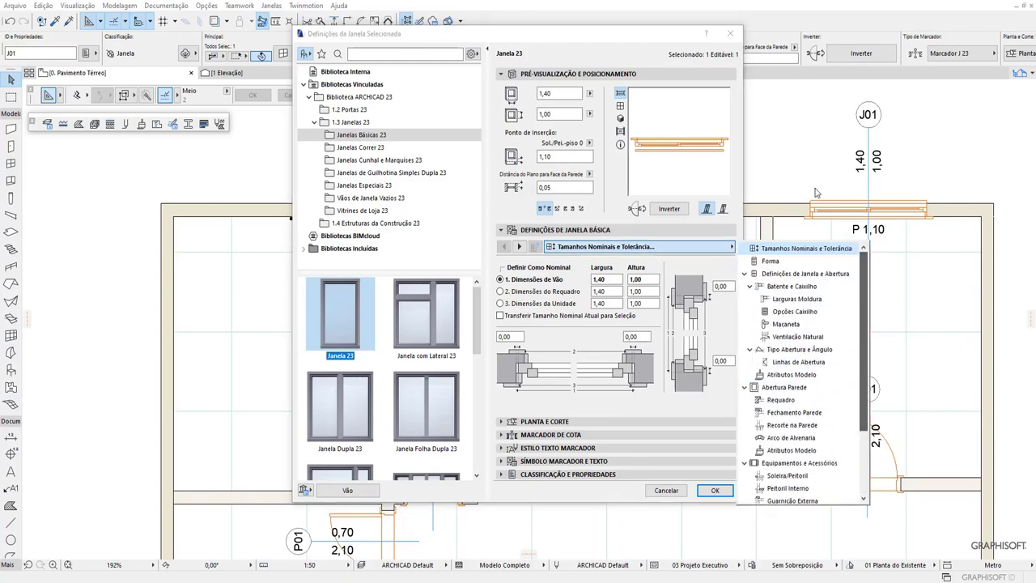
pyautogui.click(550, 256)
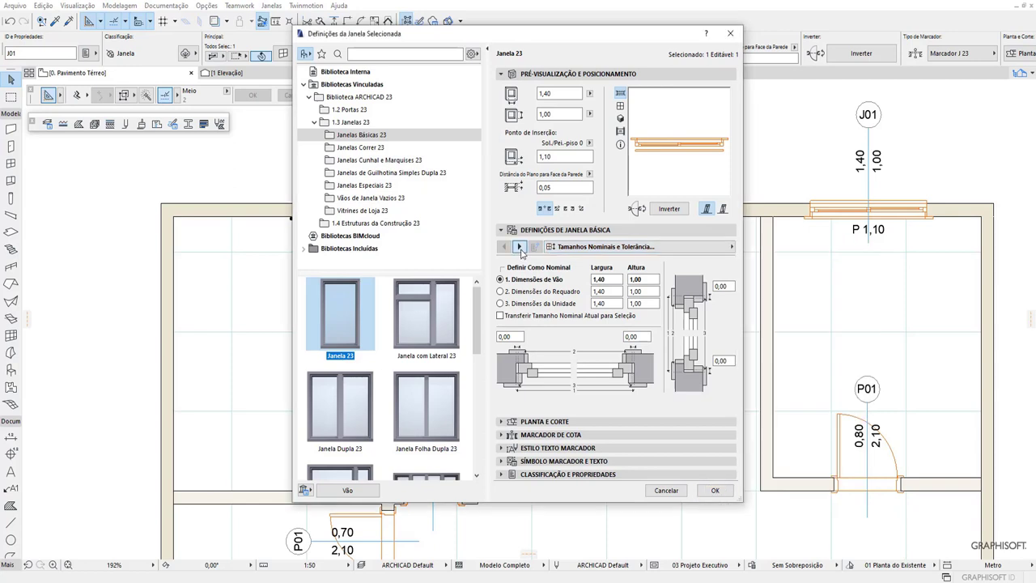
pyautogui.click(519, 246)
pyautogui.click(519, 246)
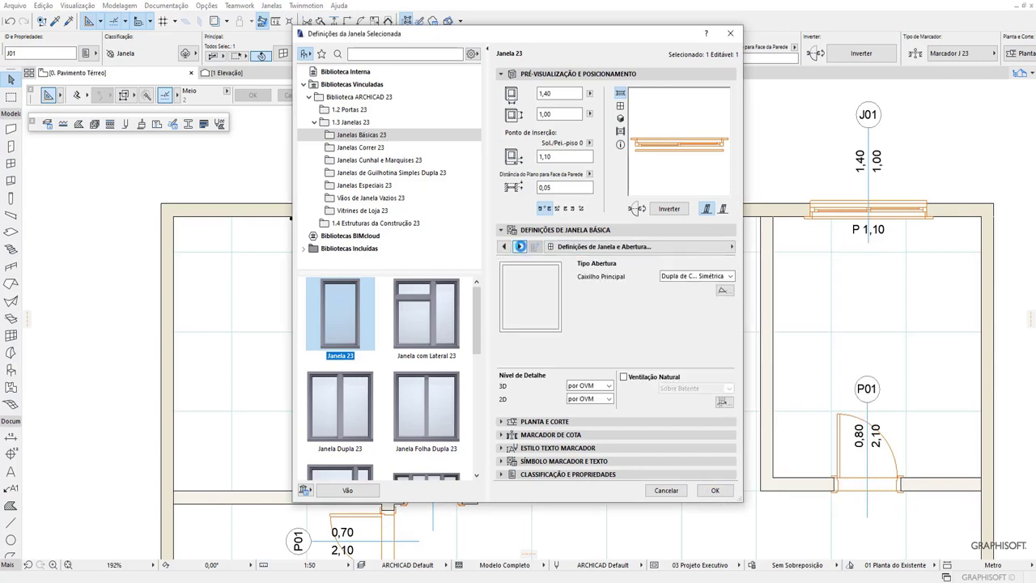
pyautogui.click(519, 246)
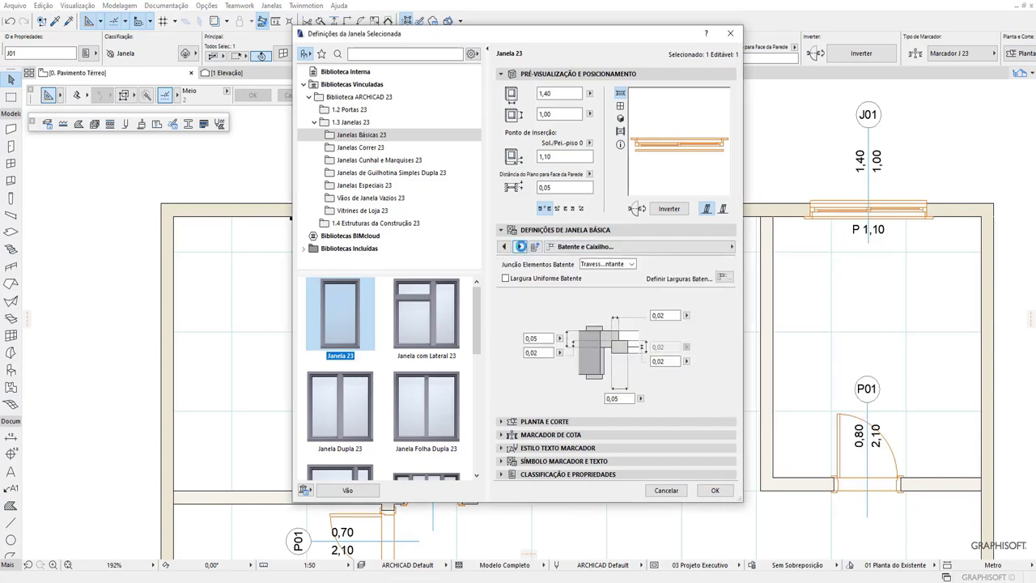
pyautogui.click(519, 246)
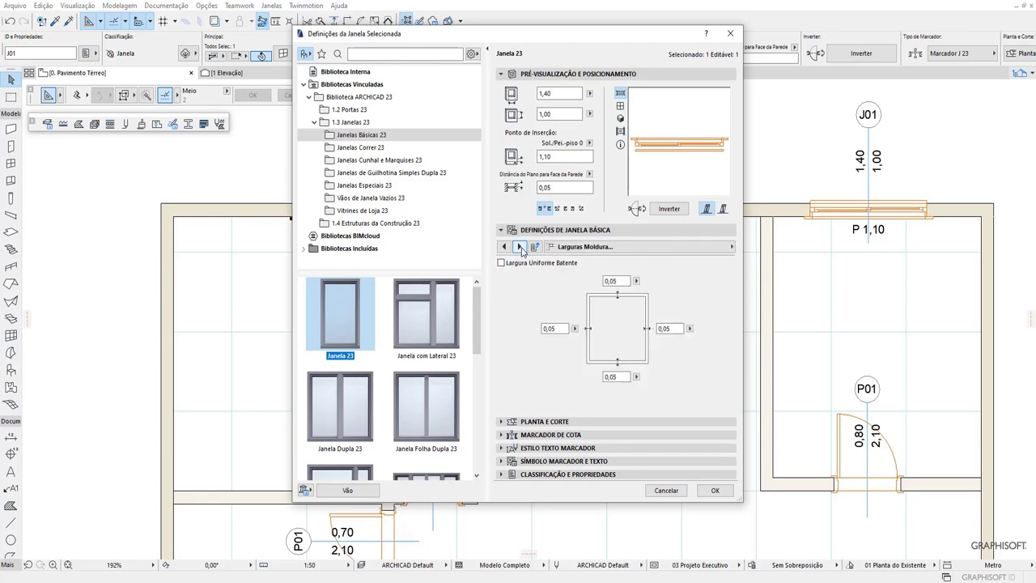
pyautogui.click(520, 246)
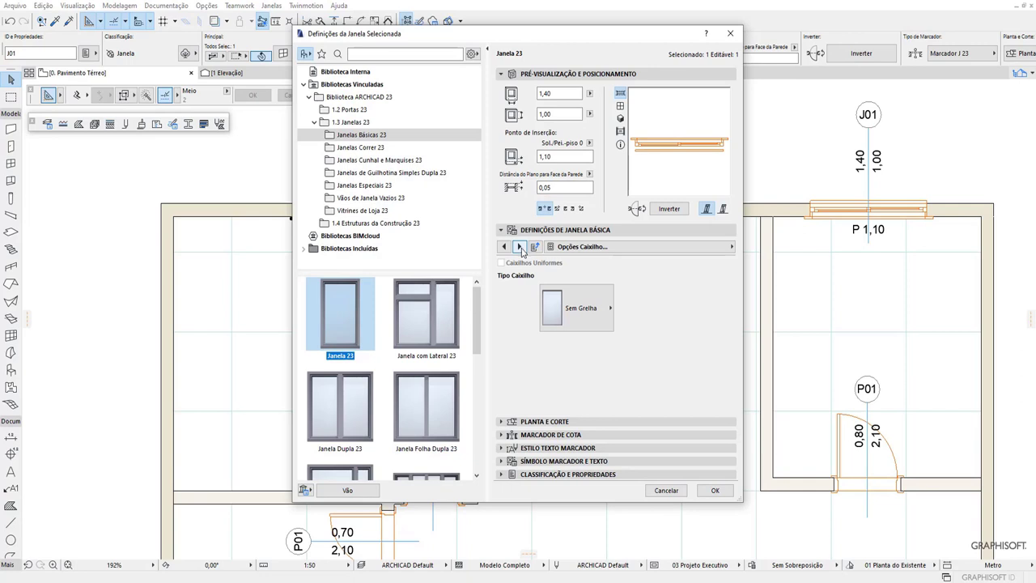
# Step: Keep the sash without a grid and page on through handle, ventilation and opening-line pages to Atributos Modelo
pyautogui.click(599, 316)
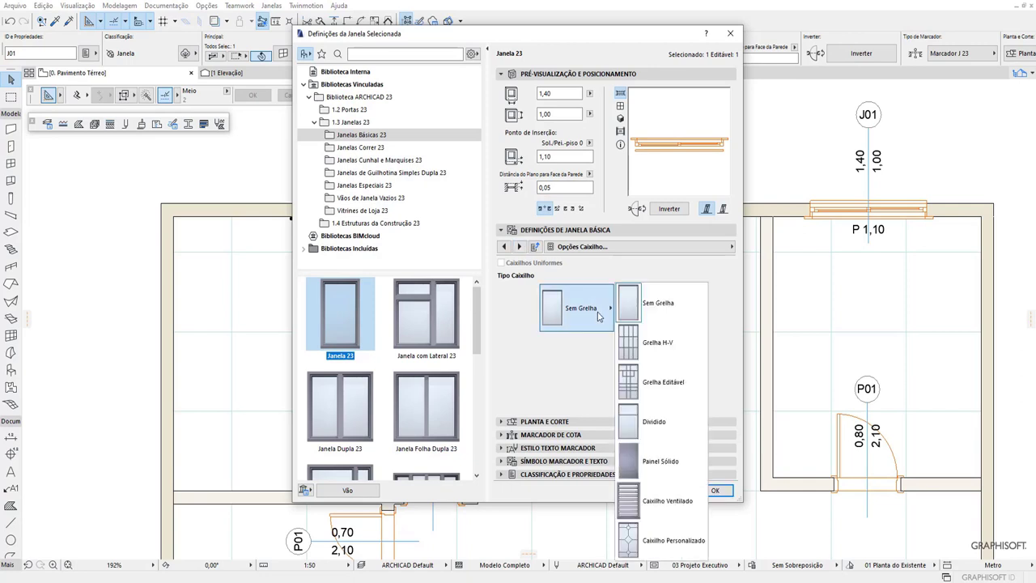
pyautogui.click(599, 316)
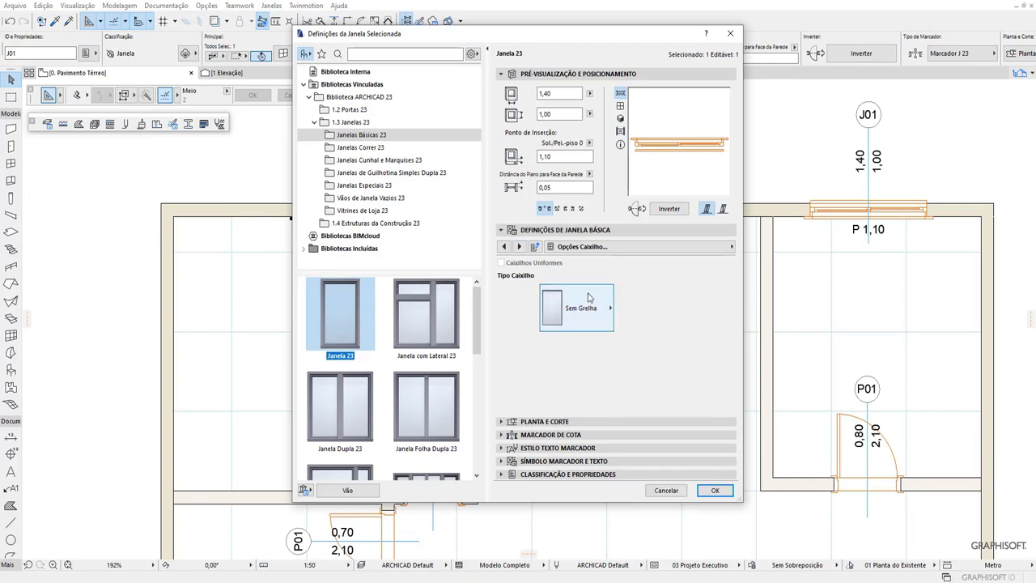
pyautogui.click(521, 247)
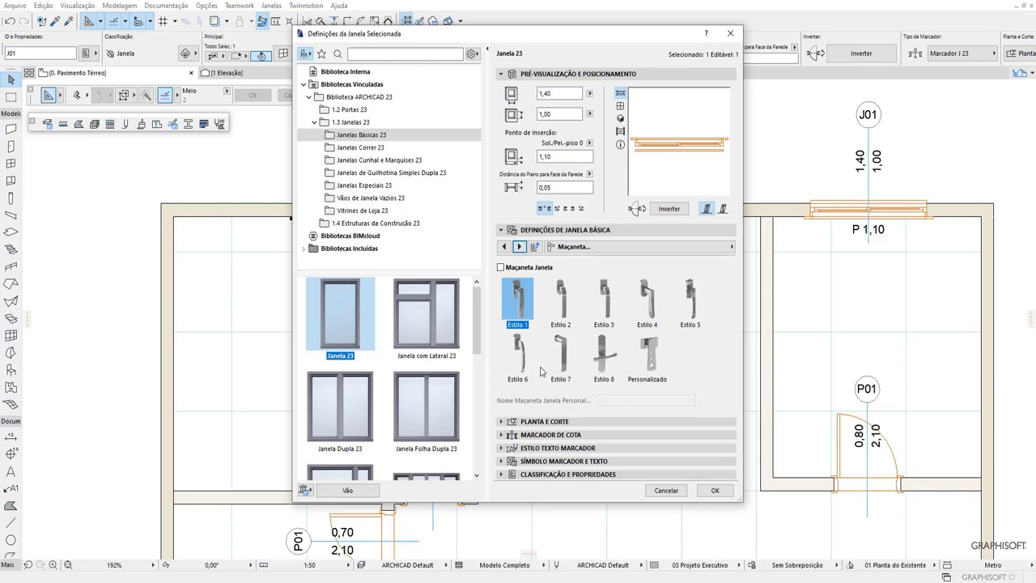
pyautogui.click(520, 246)
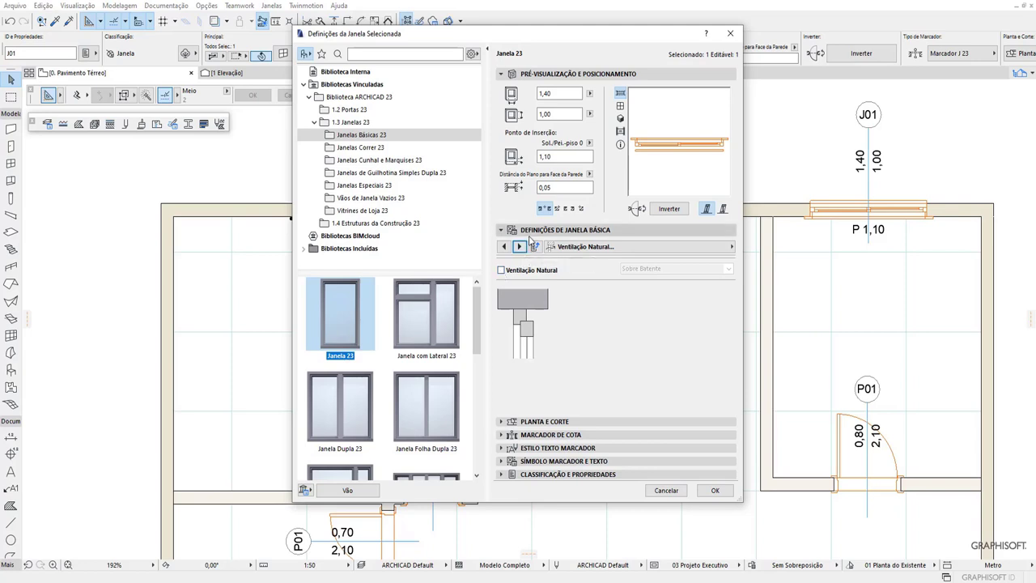
pyautogui.click(520, 246)
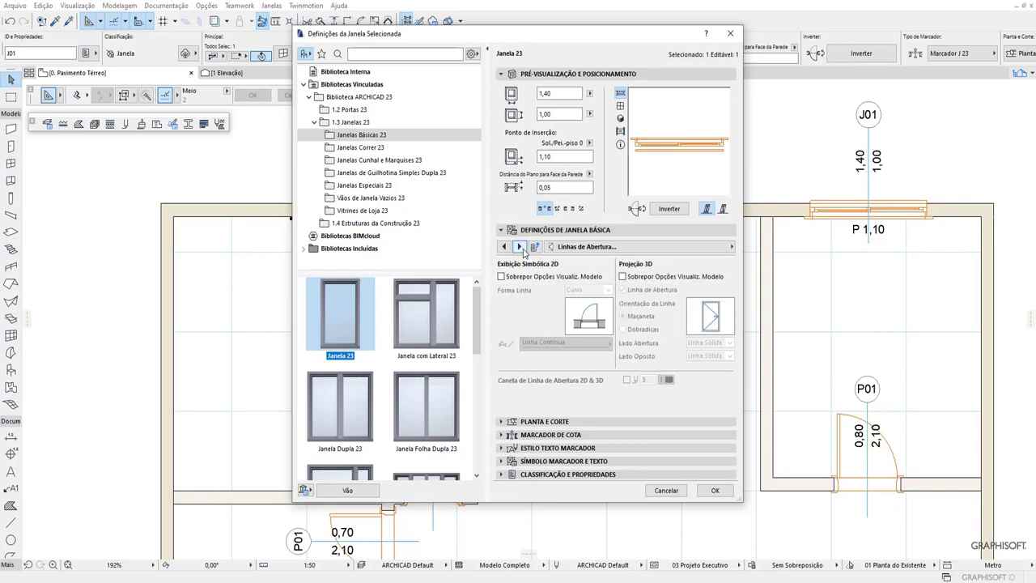
pyautogui.click(520, 247)
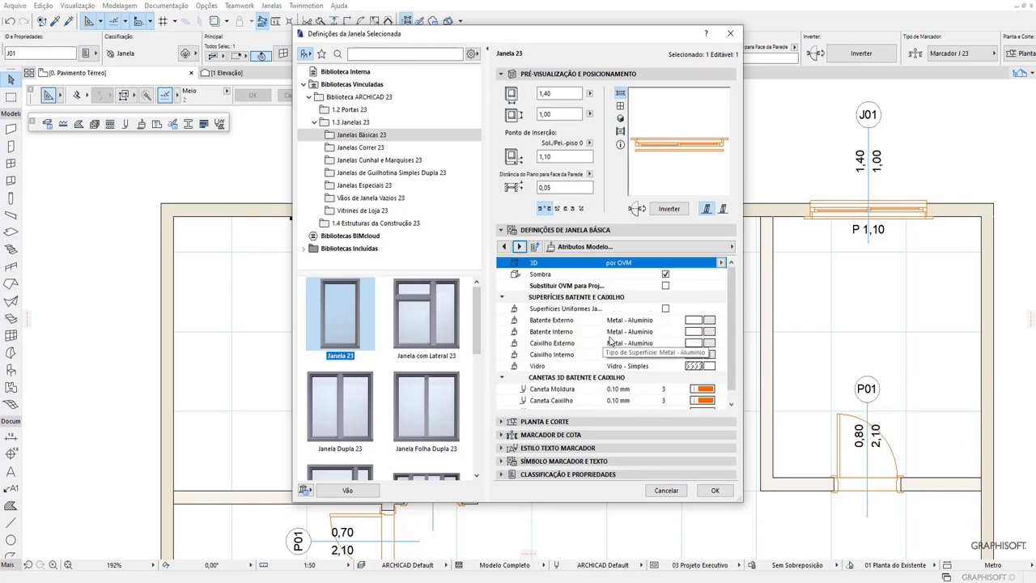
# Step: Page through the wall opening, reveal, closure, recess, arch, accessories and sill pages
pyautogui.click(520, 246)
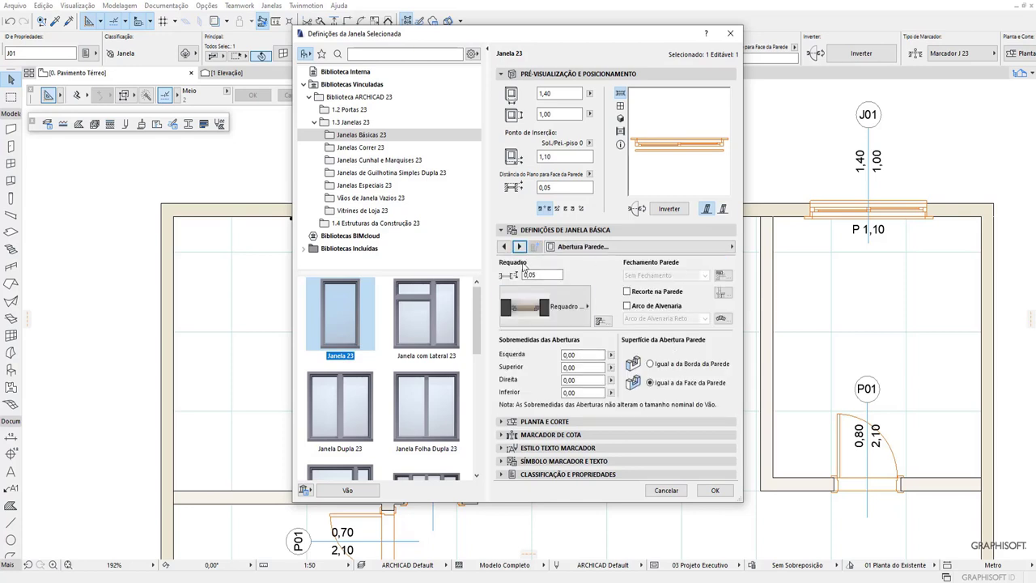
pyautogui.click(520, 247)
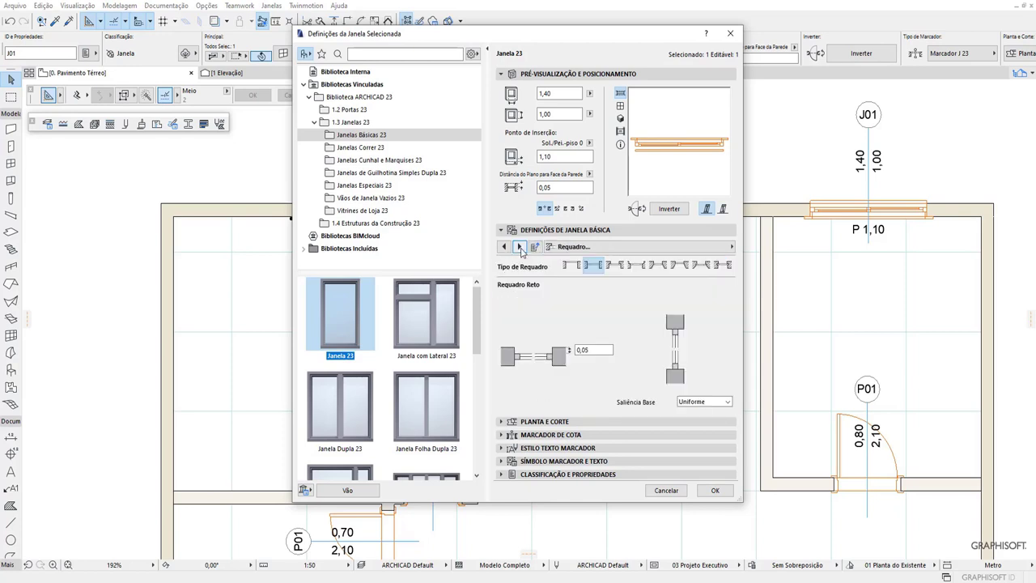
pyautogui.click(519, 247)
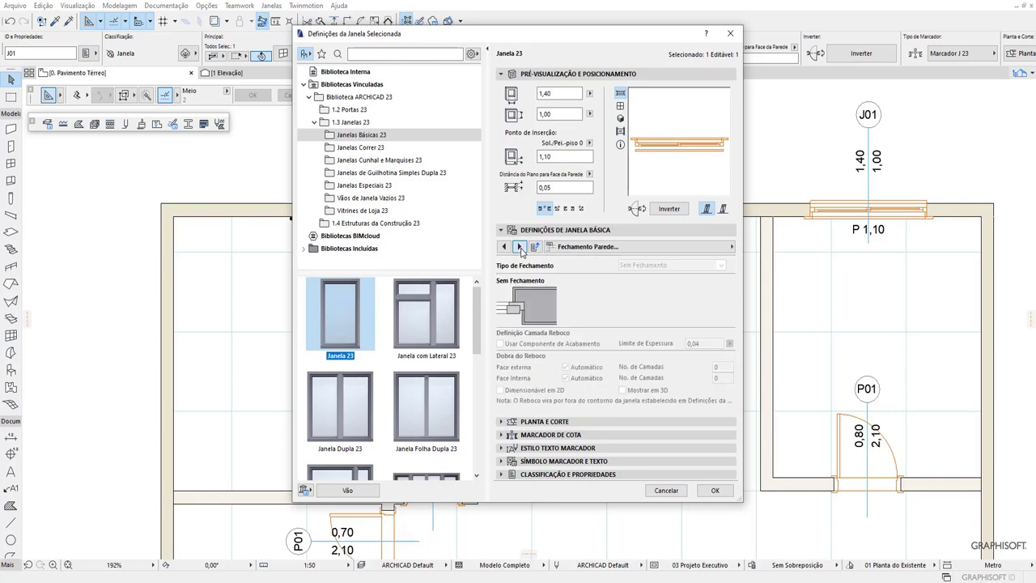
pyautogui.click(519, 247)
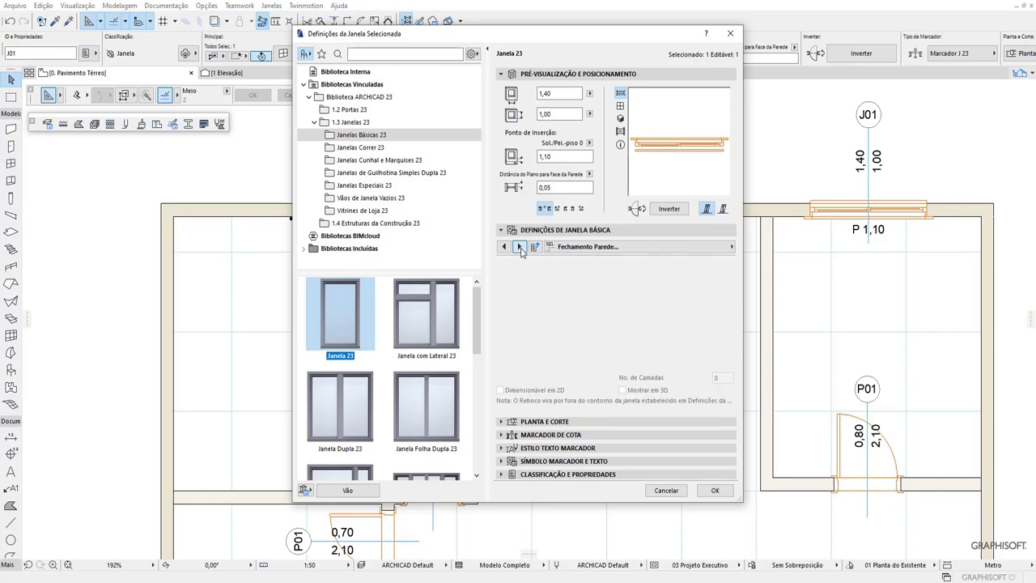
pyautogui.click(520, 247)
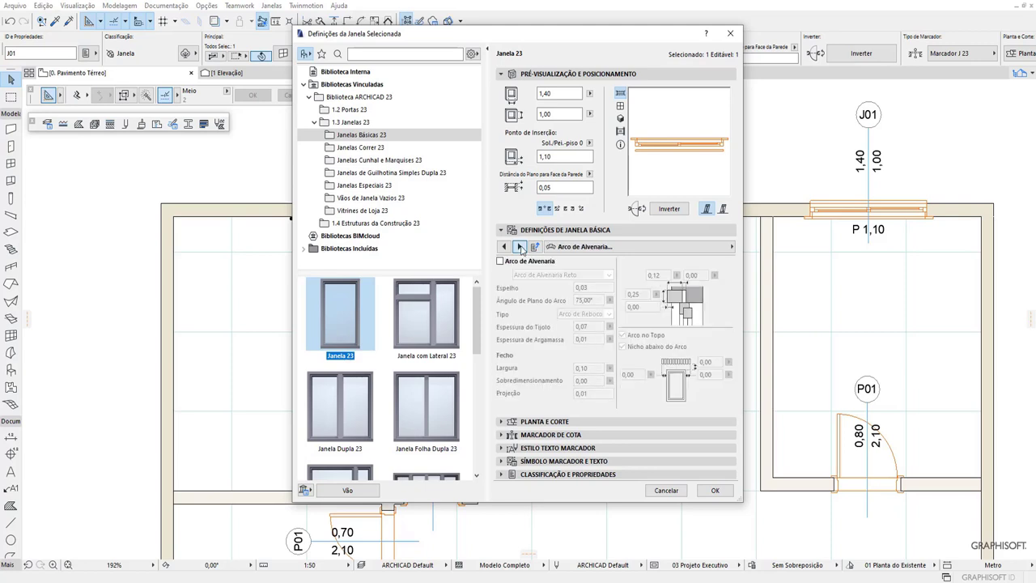
pyautogui.click(520, 246)
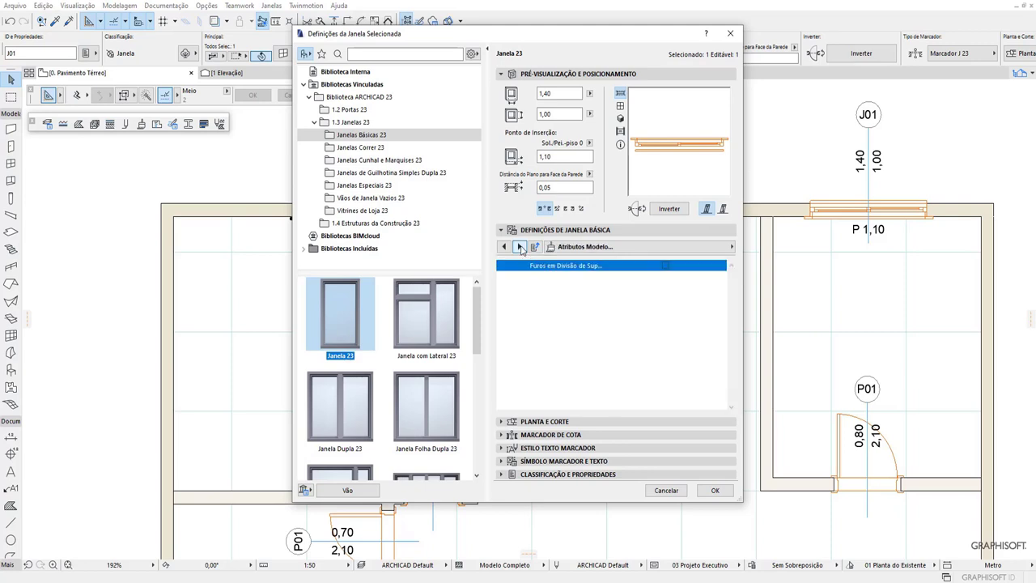
pyautogui.click(520, 247)
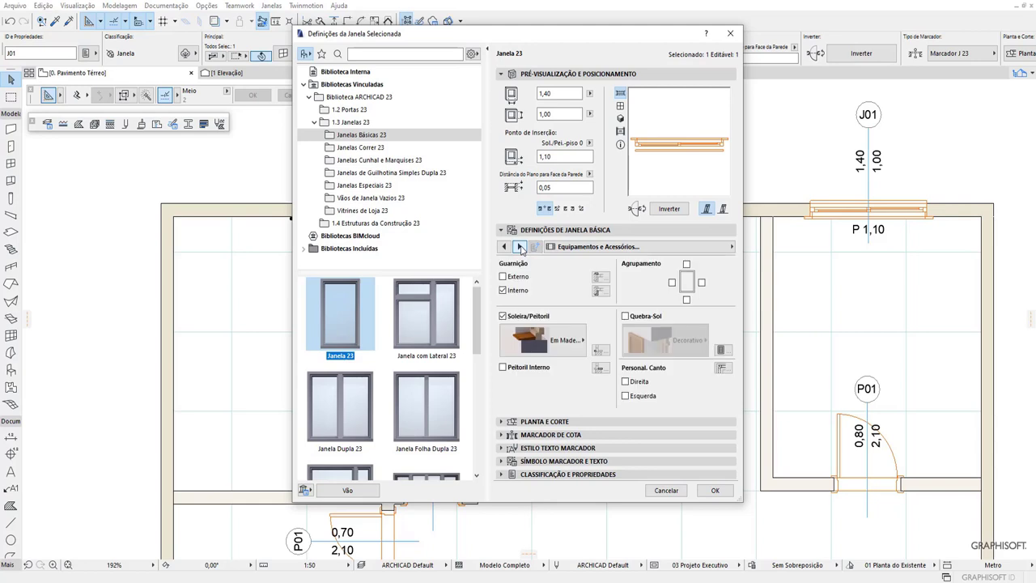
pyautogui.click(520, 247)
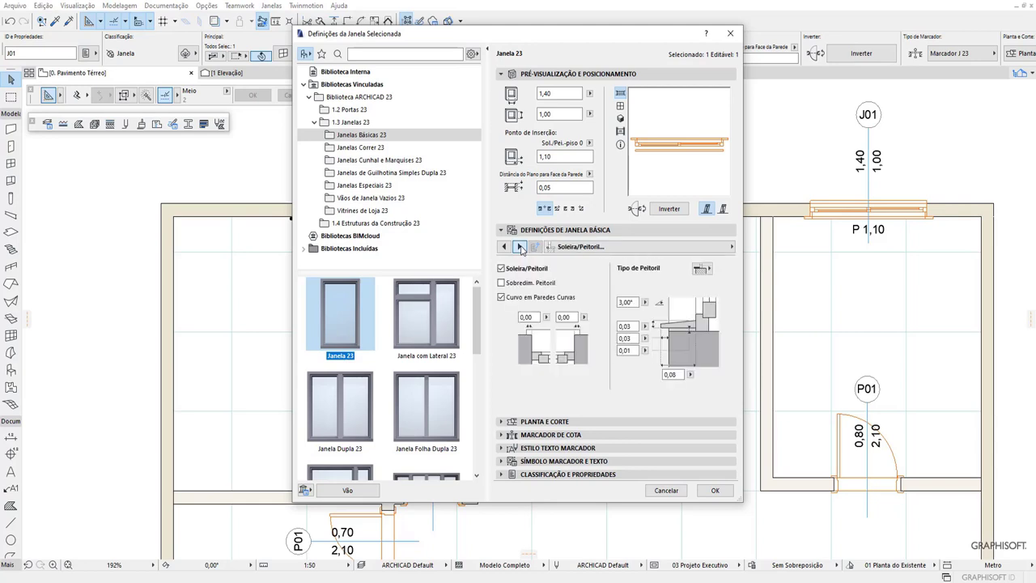
# Step: Continue through trim and sunshade pages to the Planta e Corte display settings
pyautogui.click(520, 246)
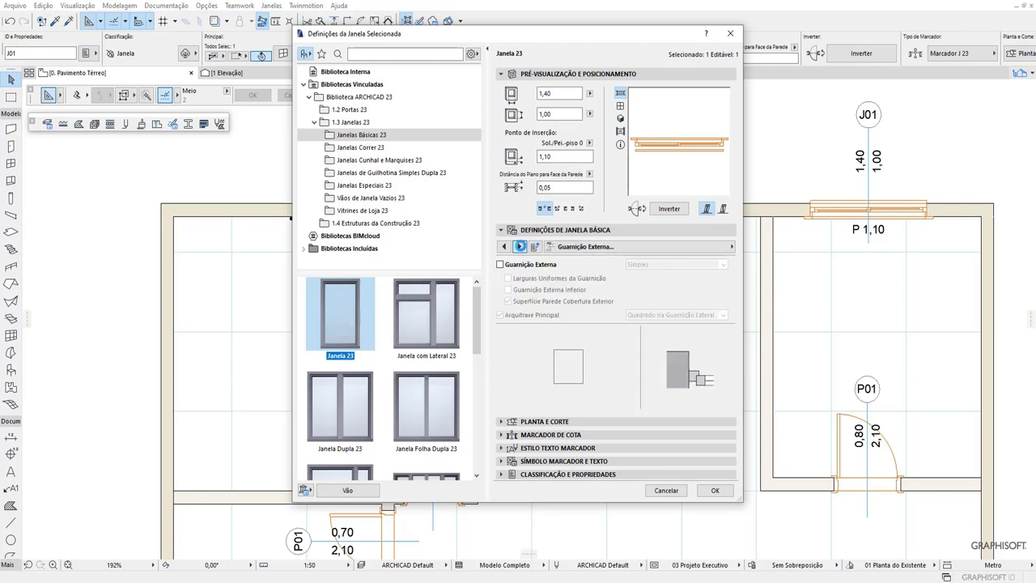
pyautogui.click(520, 247)
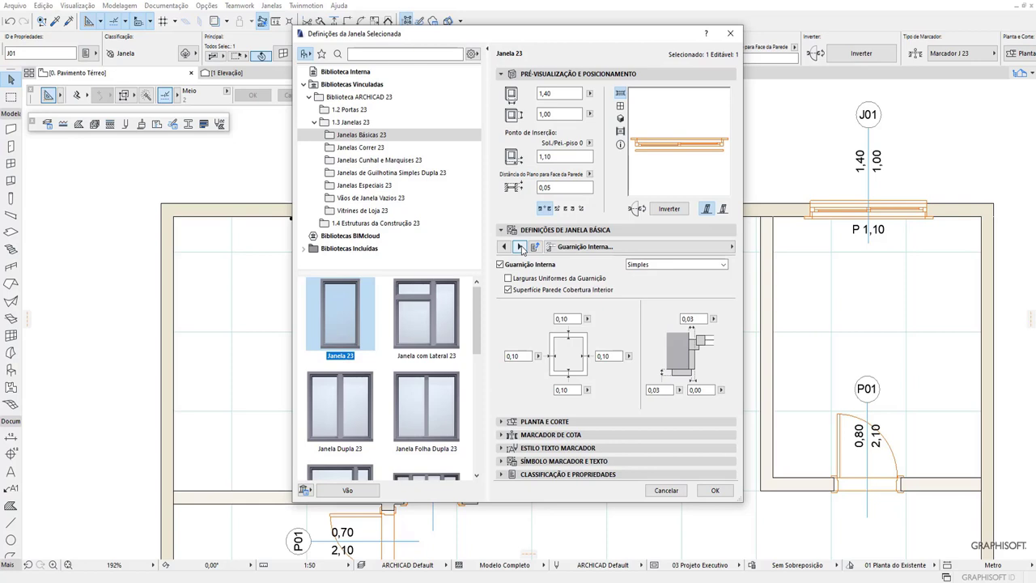
pyautogui.click(520, 247)
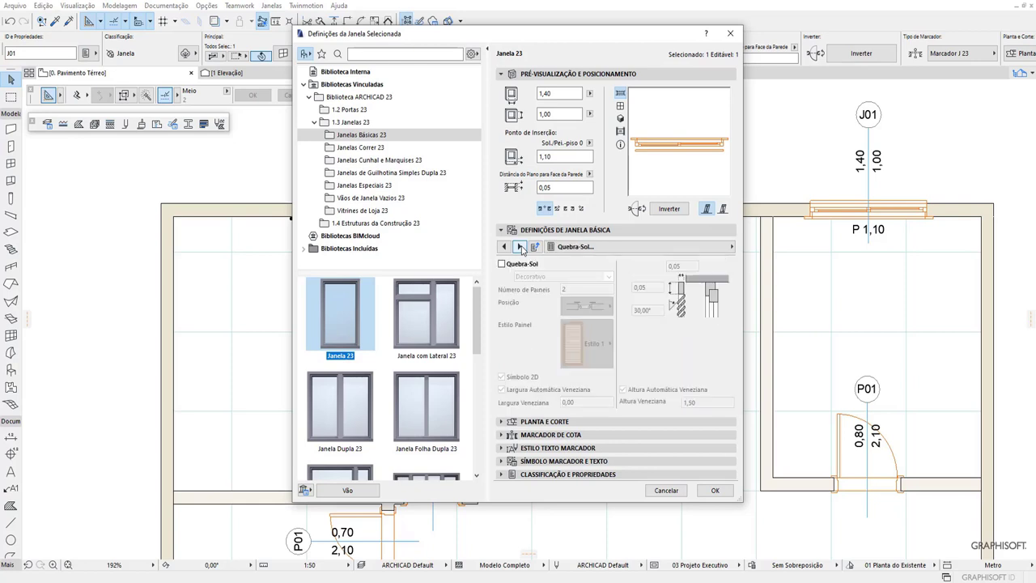
pyautogui.click(521, 246)
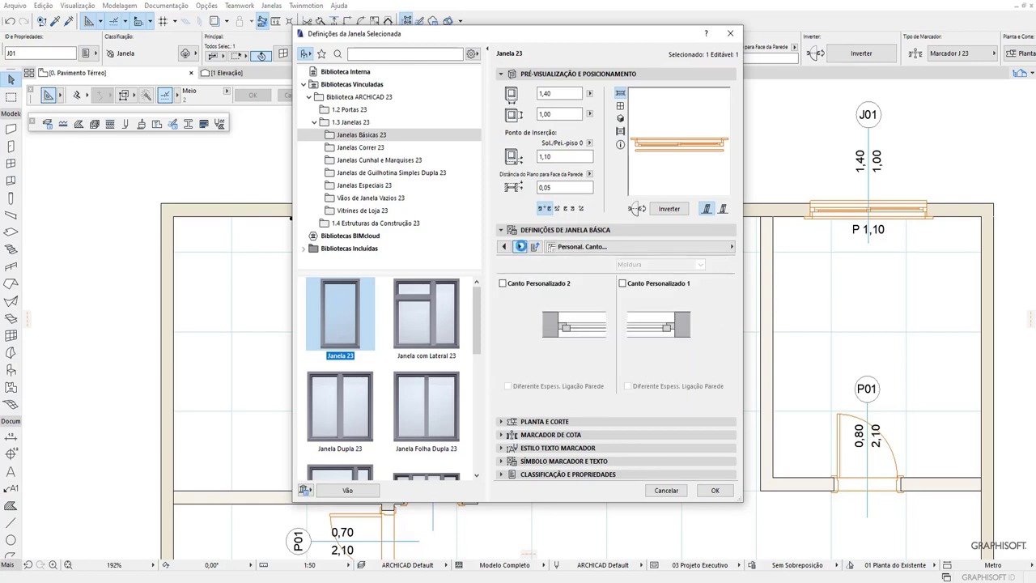
pyautogui.click(520, 247)
pyautogui.click(520, 247)
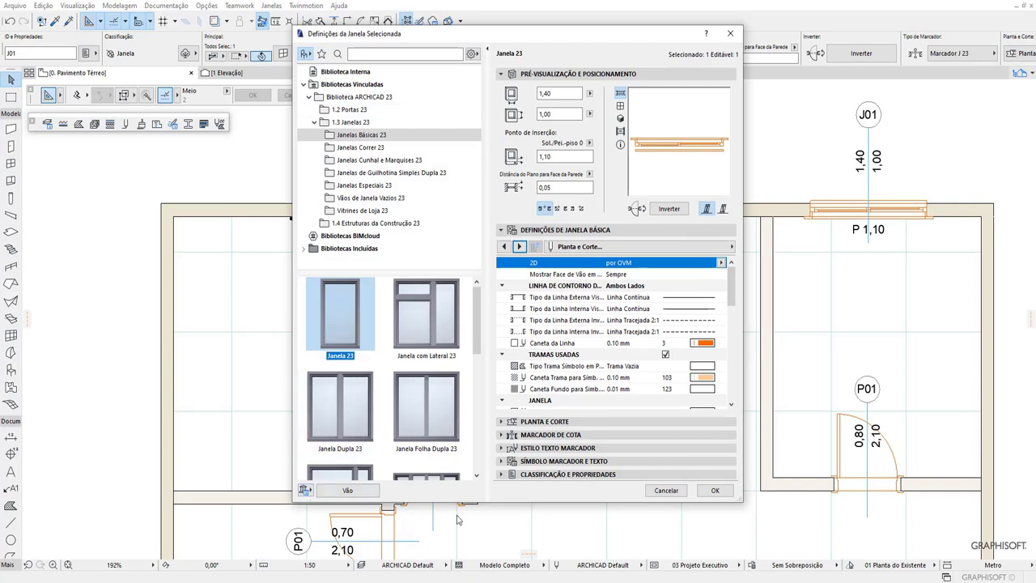
pyautogui.scroll(-3, 351, 346)
pyautogui.scroll(-5, 394, 368)
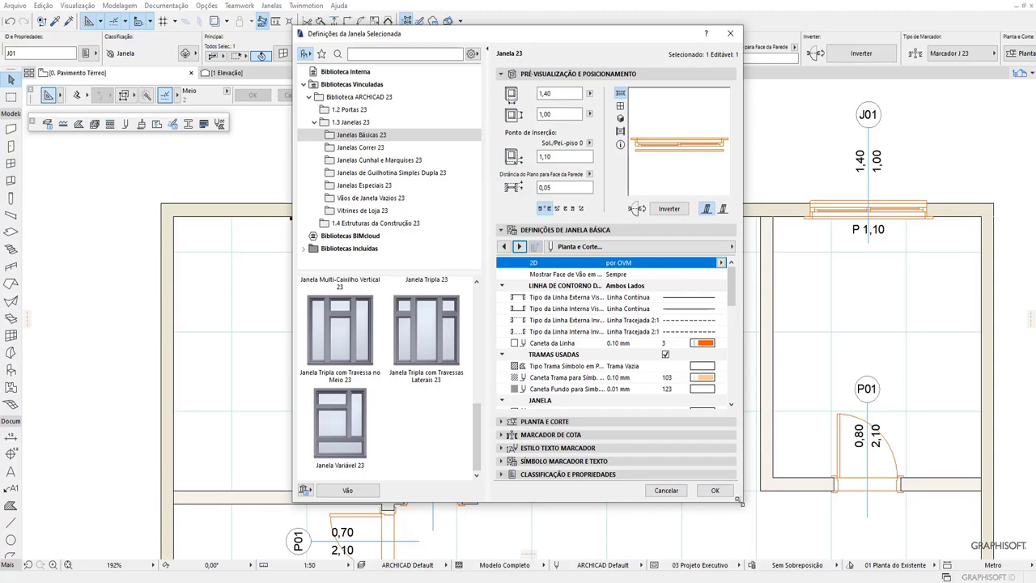
# Step: Cancel the window settings, deselect the window, and zoom to the ground-floor front wall
pyautogui.click(666, 491)
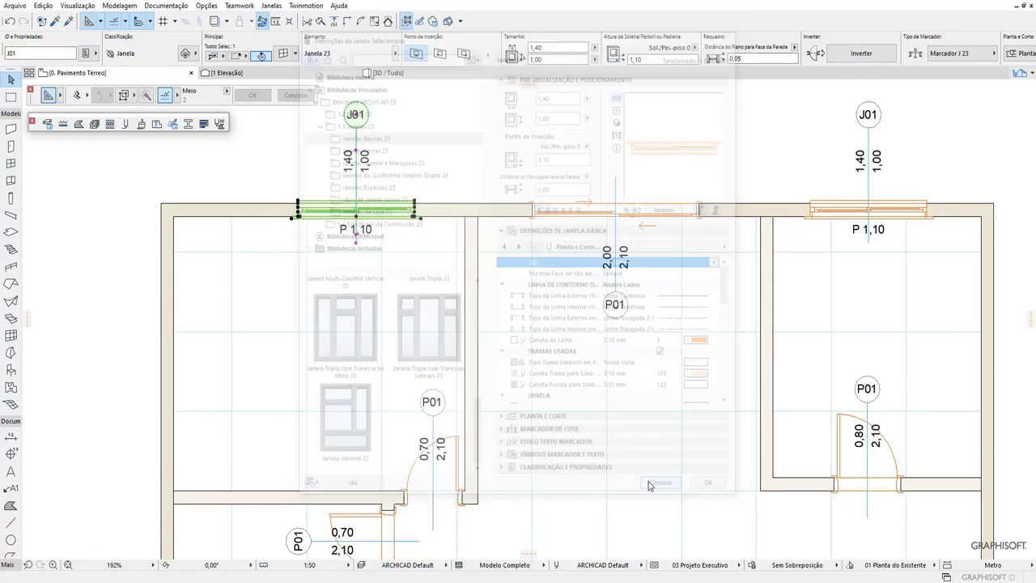
pyautogui.scroll(-3, 450, 168)
pyautogui.click(469, 171)
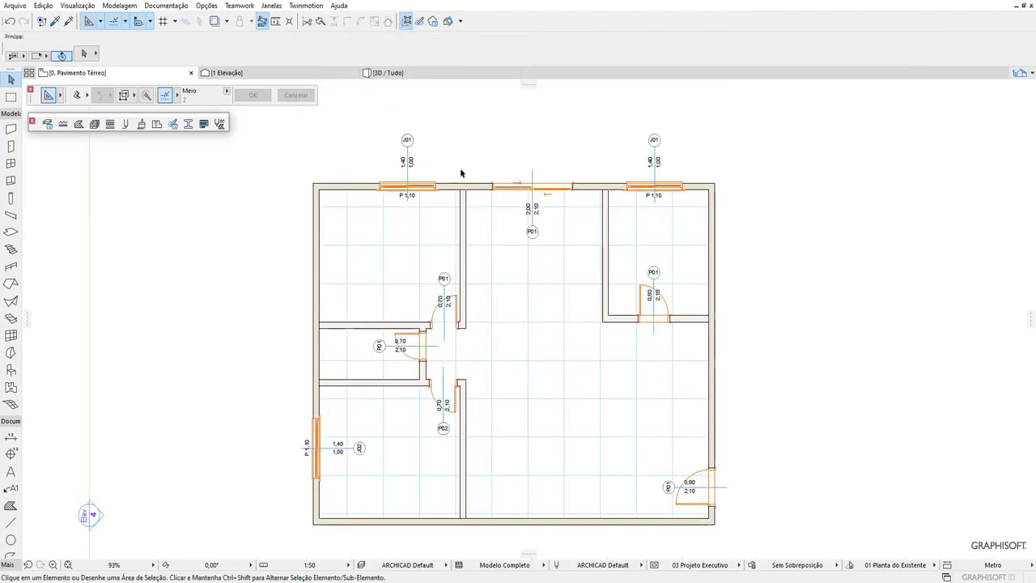
pyautogui.scroll(-1, 415, 278)
pyautogui.scroll(1, 437, 318)
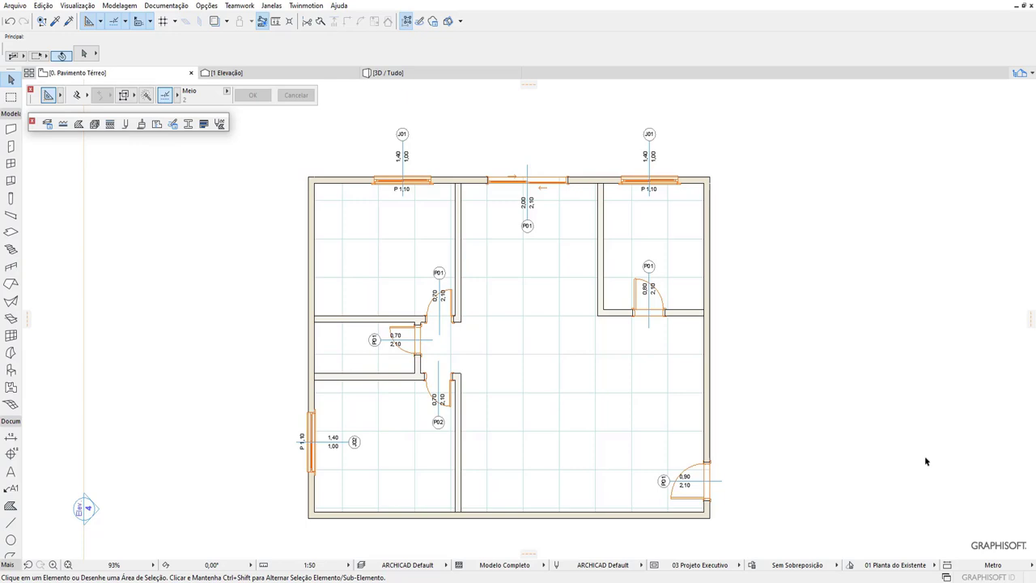
pyautogui.scroll(4, 558, 126)
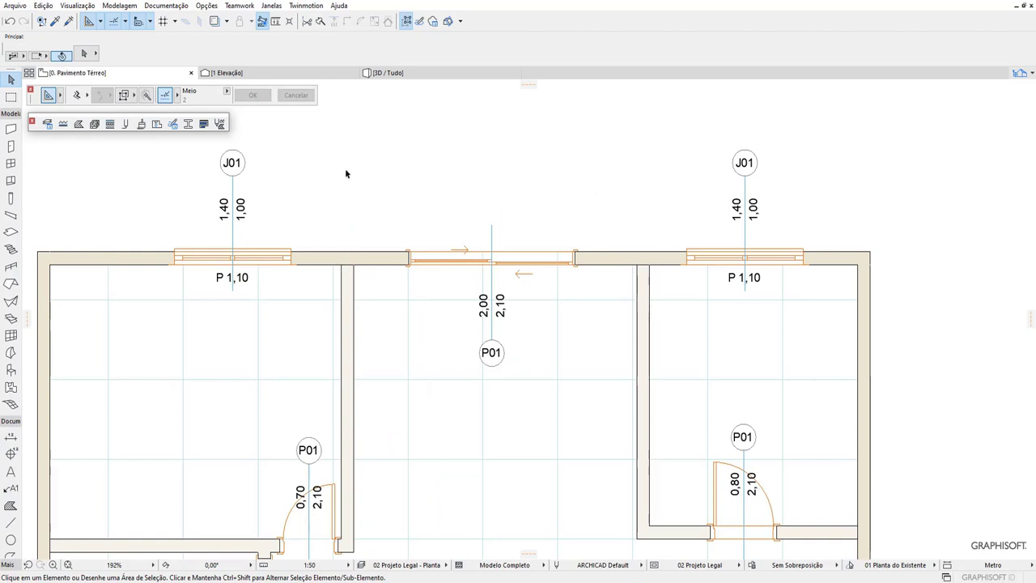
pyautogui.scroll(-4, 508, 226)
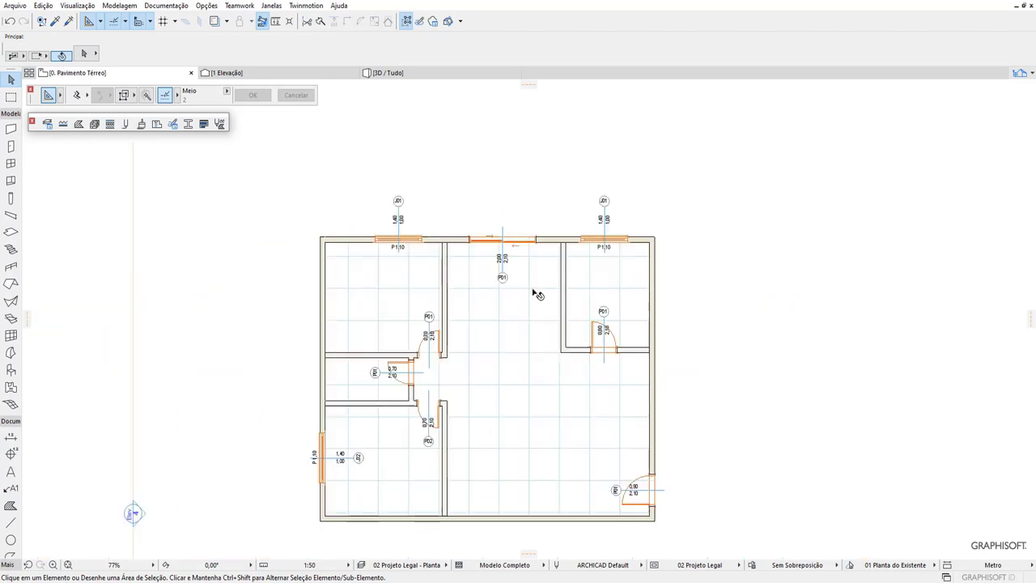
pyautogui.scroll(2, 490, 226)
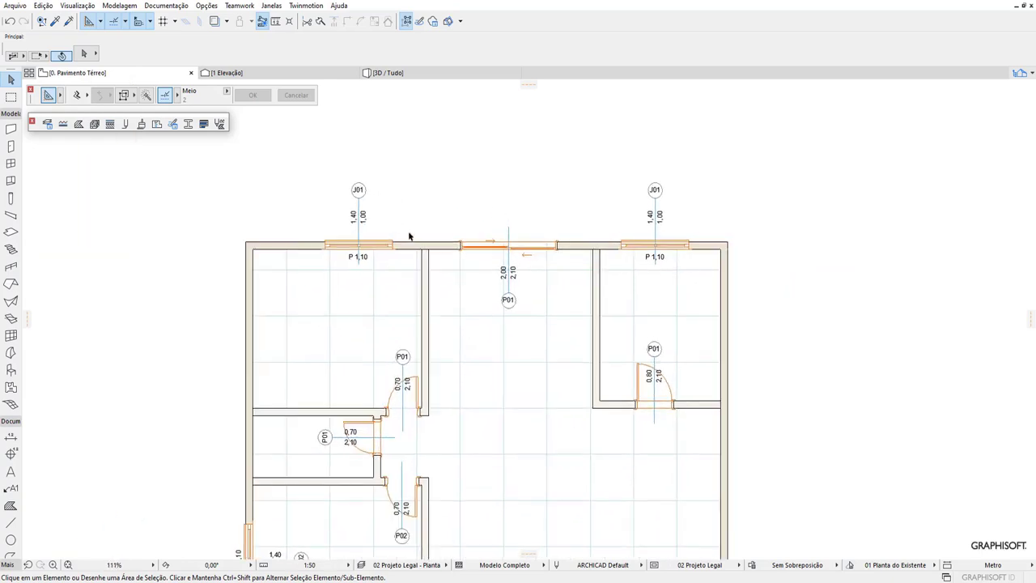
pyautogui.scroll(2, 582, 171)
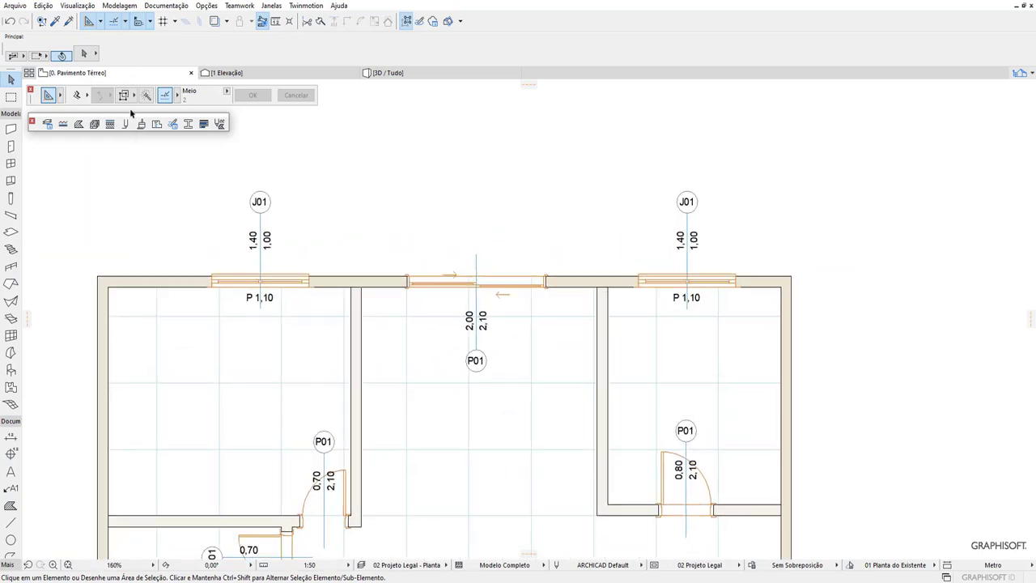
# Step: Draw a 3,75 × 1,15 slab outward from the front wall at the central door, then view it in 3D
pyautogui.click(12, 235)
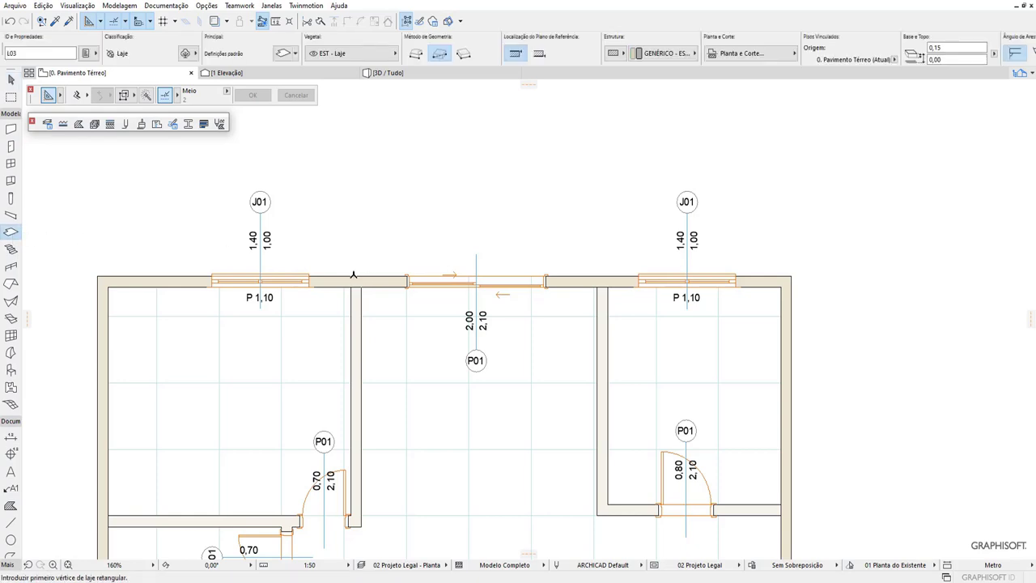
pyautogui.click(351, 275)
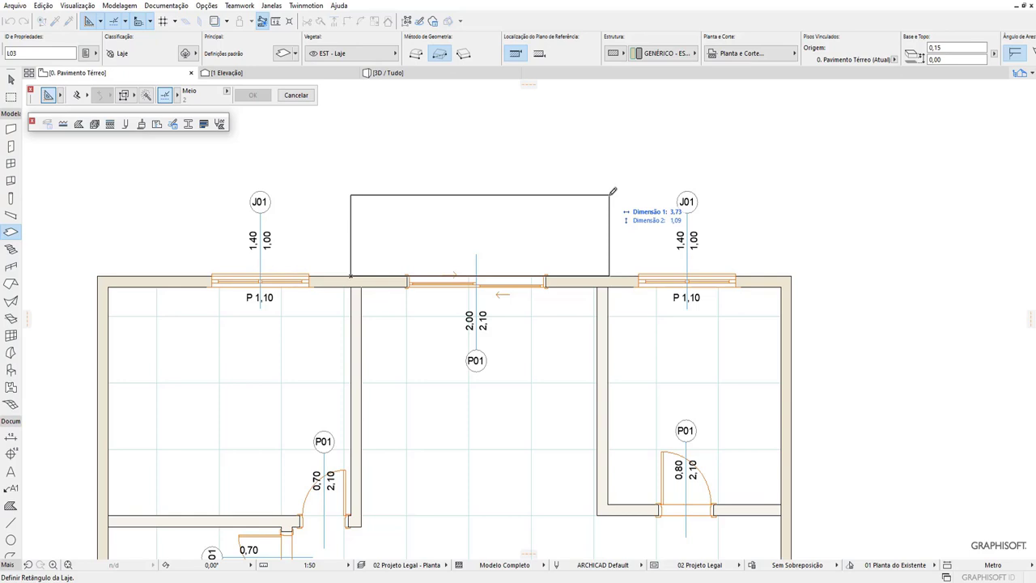
pyautogui.write('3')
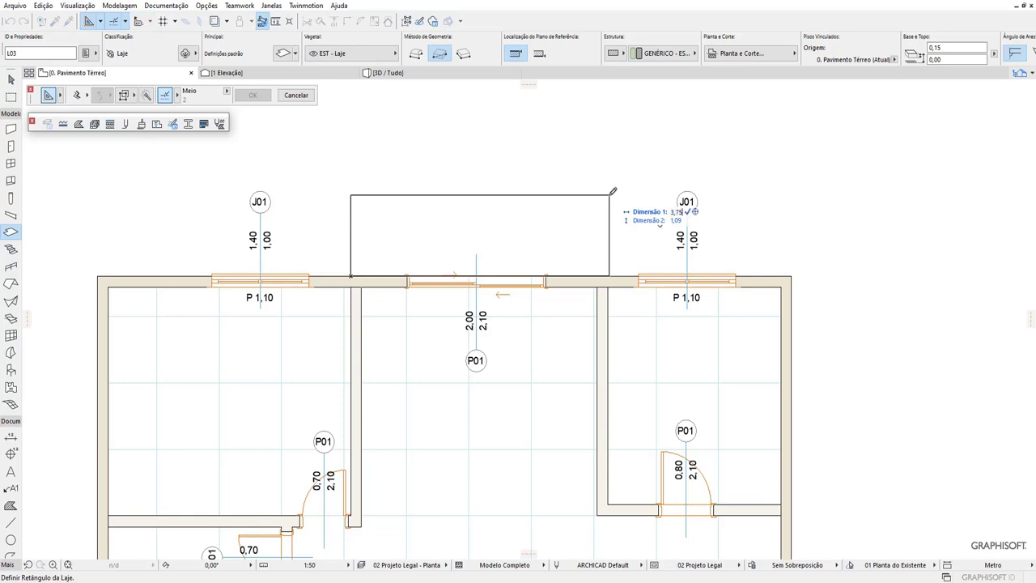
pyautogui.press('Tab')
pyautogui.write('1,15')
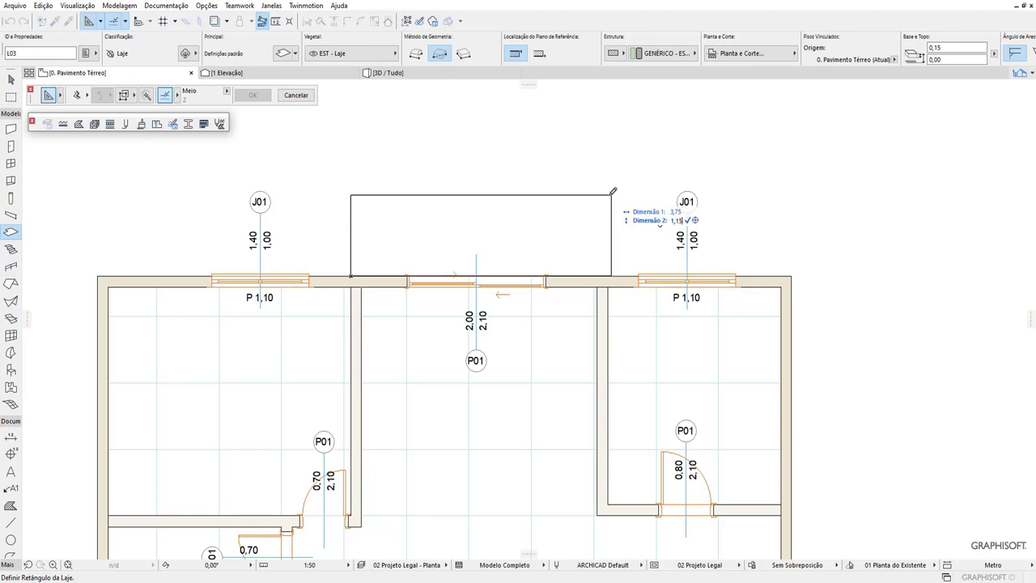
pyautogui.press('Return')
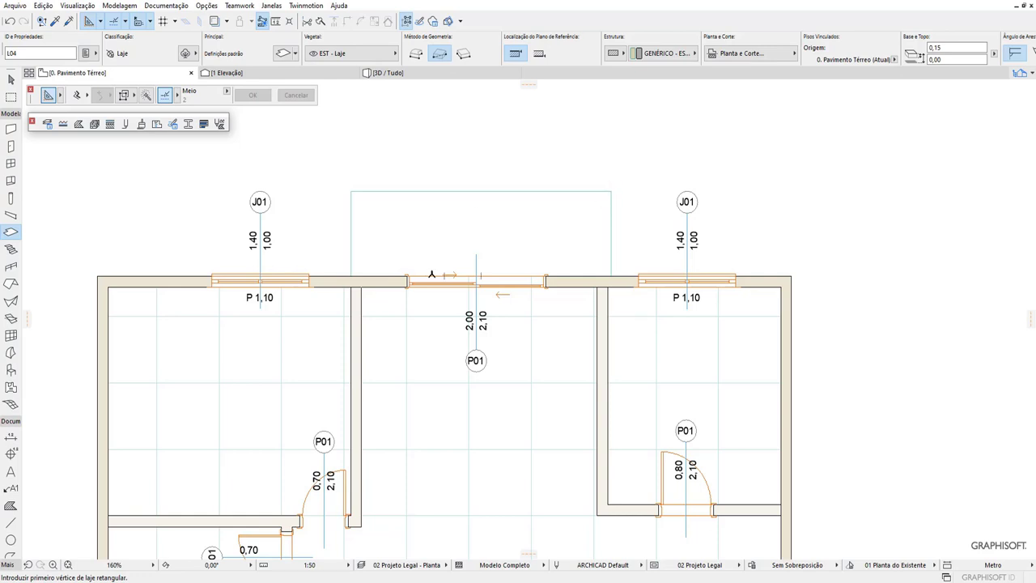
pyautogui.click(387, 73)
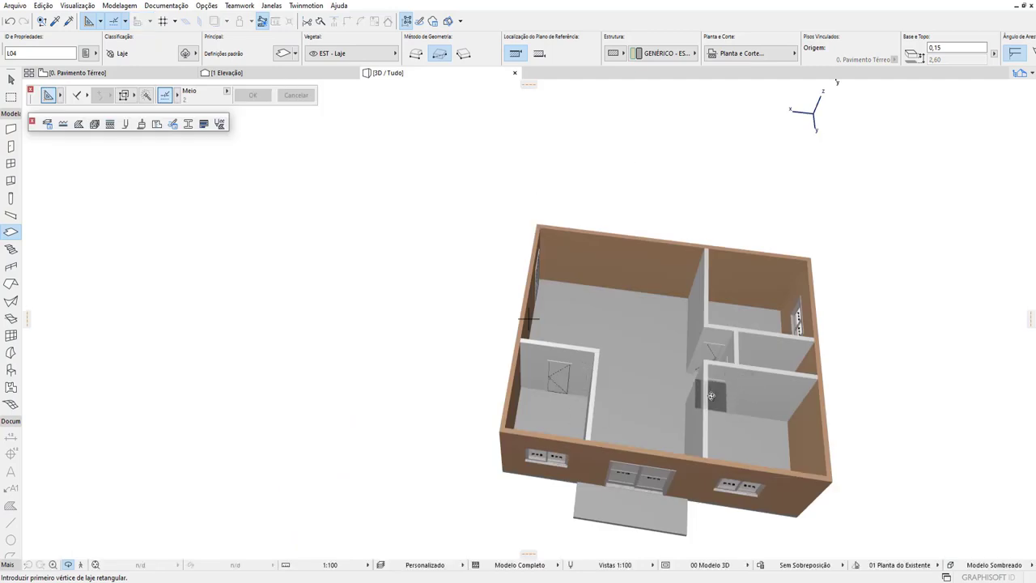
# Step: Give the entrance slab a 0,12 top offset and a -0,02 bottom offset
pyautogui.scroll(-2, 710, 394)
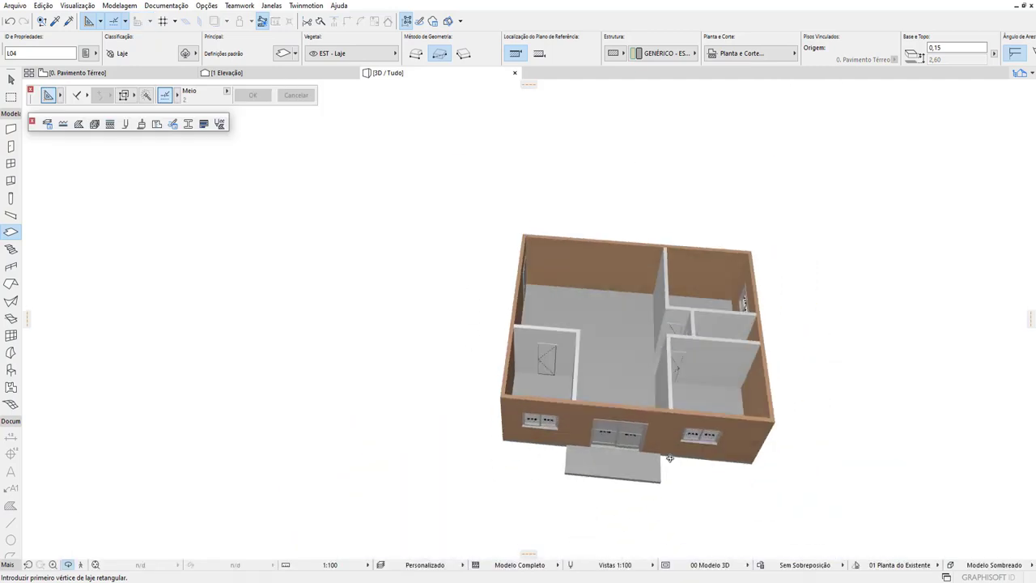
pyautogui.moveTo(709, 394)
pyautogui.keyDown('shift'); pyautogui.mouseDown(button='middle')
pyautogui.moveTo(697, 361)
pyautogui.moveTo(704, 272)
pyautogui.mouseUp(button='middle'); pyautogui.keyUp('shift')
pyautogui.scroll(2, 698, 362)
pyautogui.scroll(2, 704, 272)
pyautogui.scroll(2, 684, 295)
pyautogui.scroll(2, 659, 323)
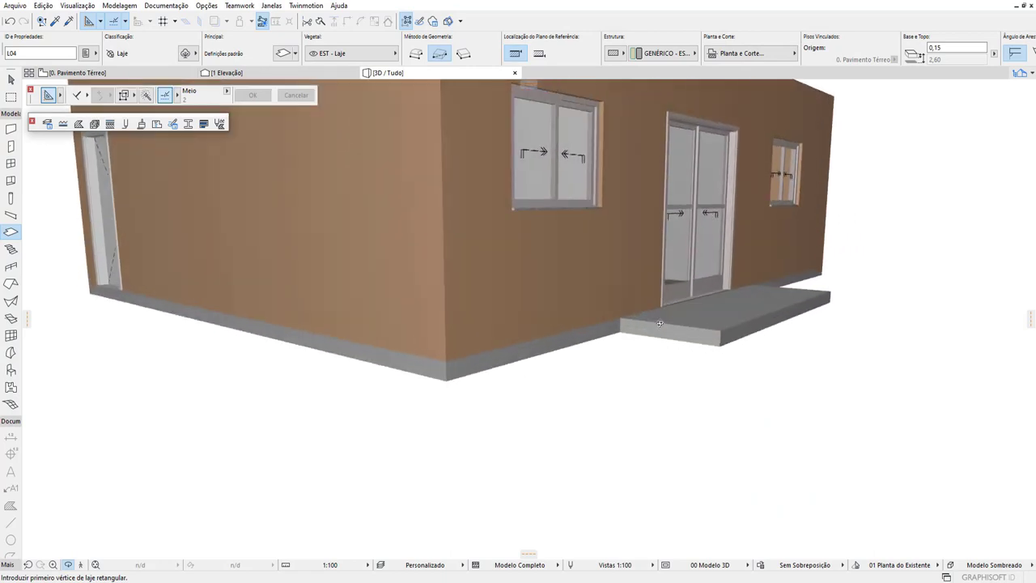
pyautogui.press('Escape')
pyautogui.click(723, 330)
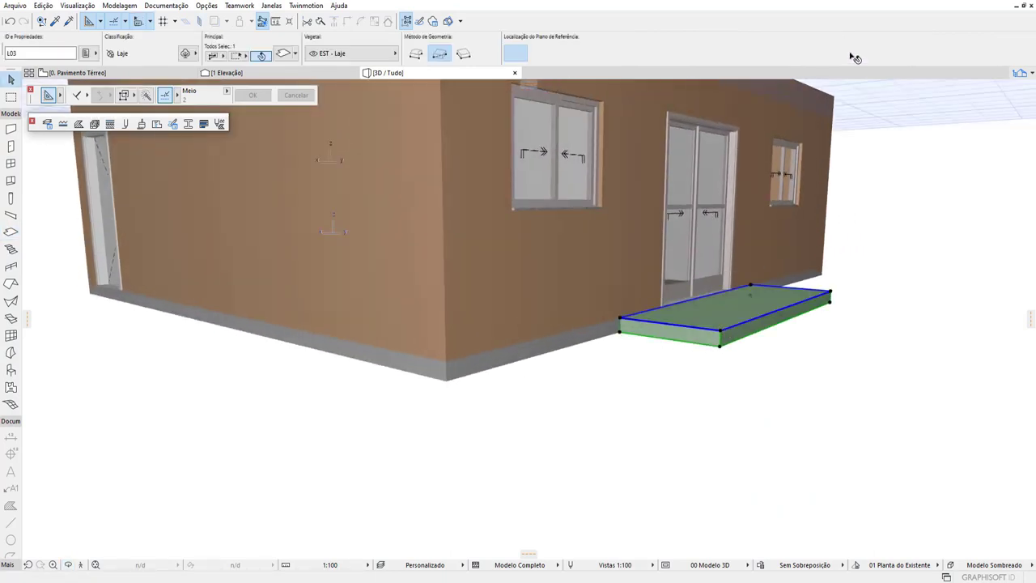
pyautogui.click(961, 48)
pyautogui.write(',12')
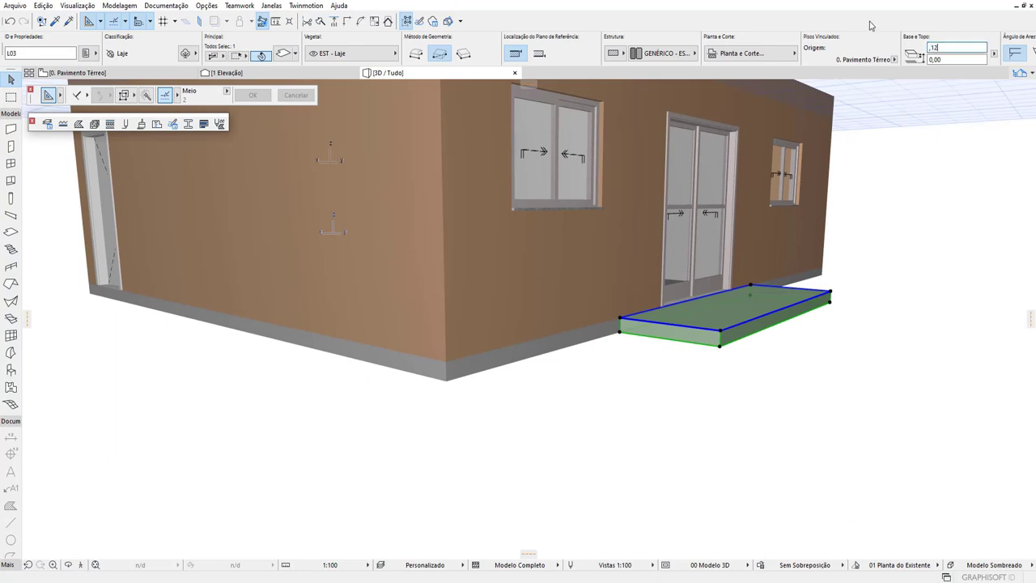
pyautogui.press('Return')
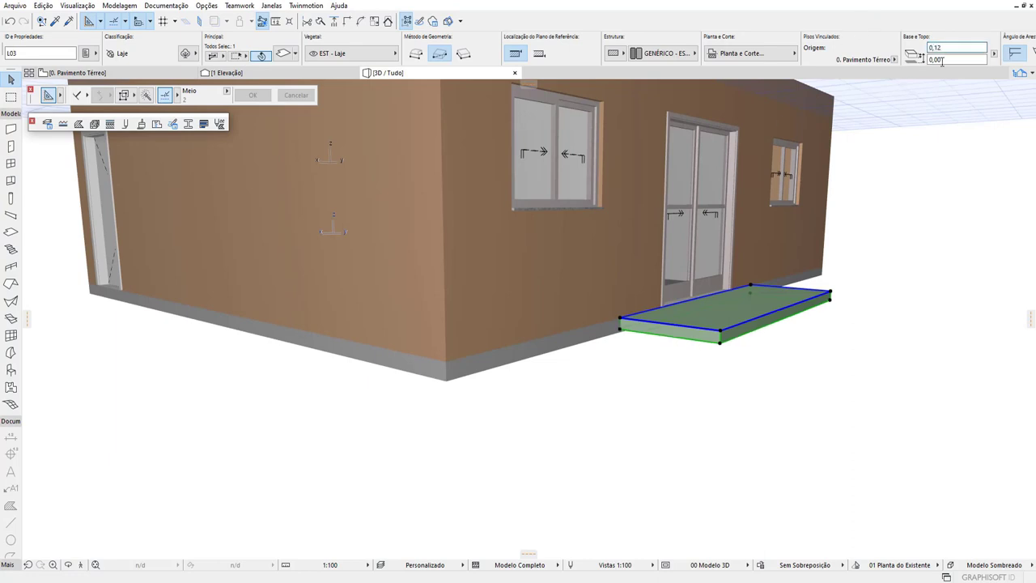
pyautogui.click(942, 61)
pyautogui.write('-0,02')
pyautogui.press('Return')
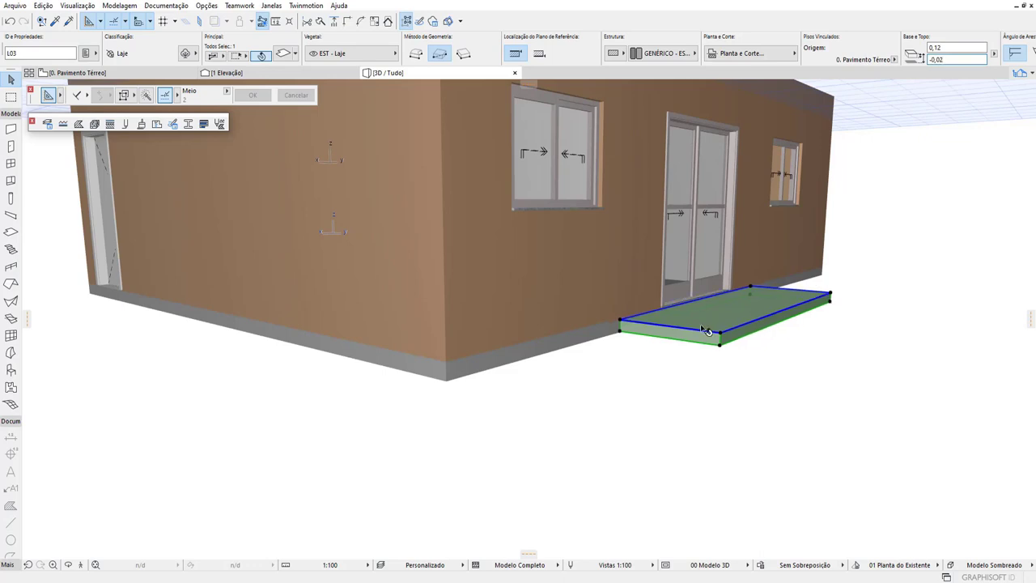
# Step: Inspect the slab by the wall and correct its bottom offset to -0,03
pyautogui.scroll(3, 706, 331)
pyautogui.scroll(3, 643, 300)
pyautogui.scroll(3, 682, 316)
pyautogui.scroll(-3, 683, 324)
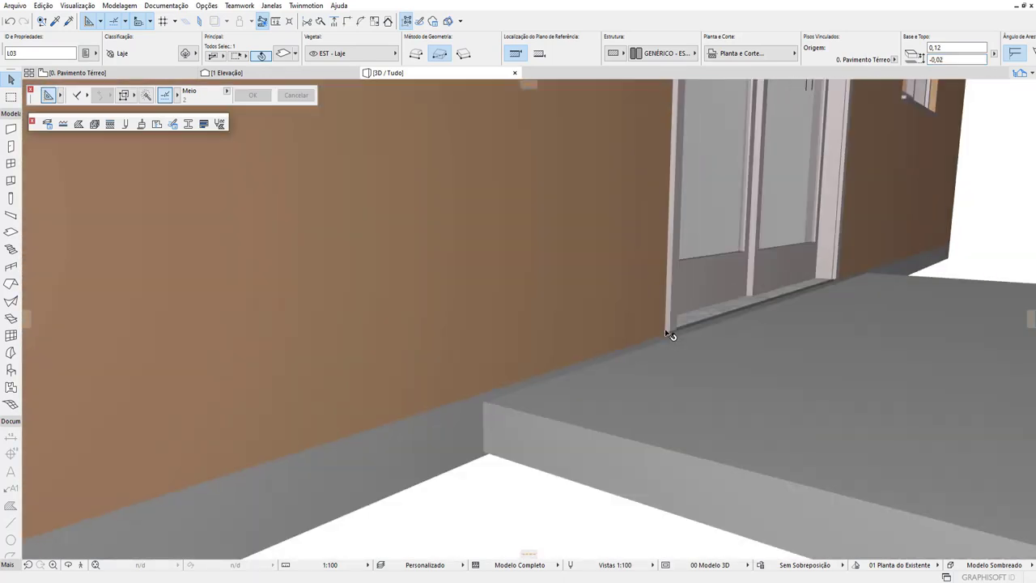
pyautogui.scroll(-2, 671, 335)
pyautogui.scroll(-3, 642, 316)
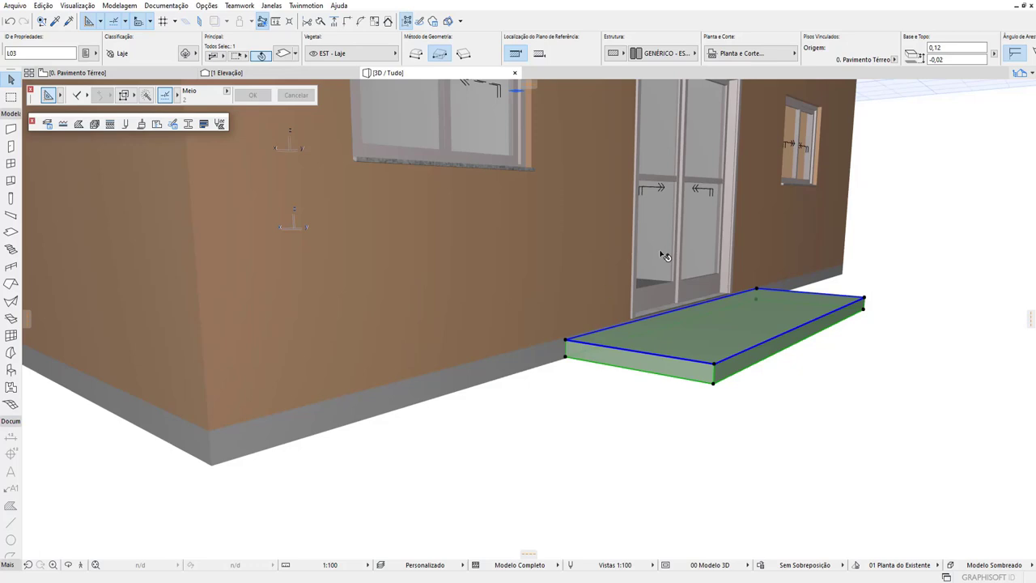
pyautogui.moveTo(663, 255)
pyautogui.keyDown('shift'); pyautogui.mouseDown(button='middle')
pyautogui.moveTo(769, 349)
pyautogui.moveTo(666, 361)
pyautogui.mouseUp(button='middle'); pyautogui.keyUp('shift')
pyautogui.hotkey('ctrl', 'z')
pyautogui.write('-0,03')
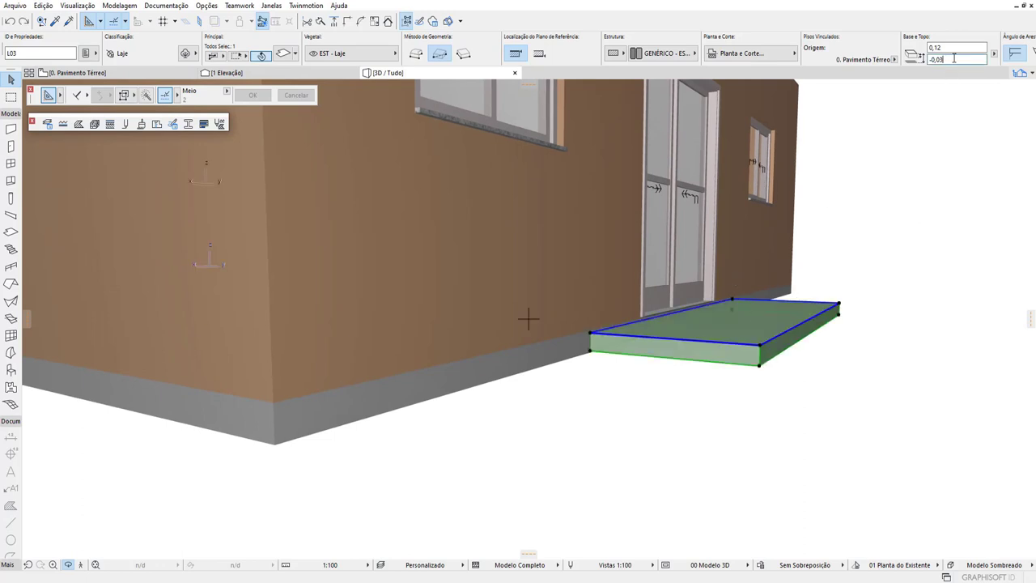
pyautogui.press('Return')
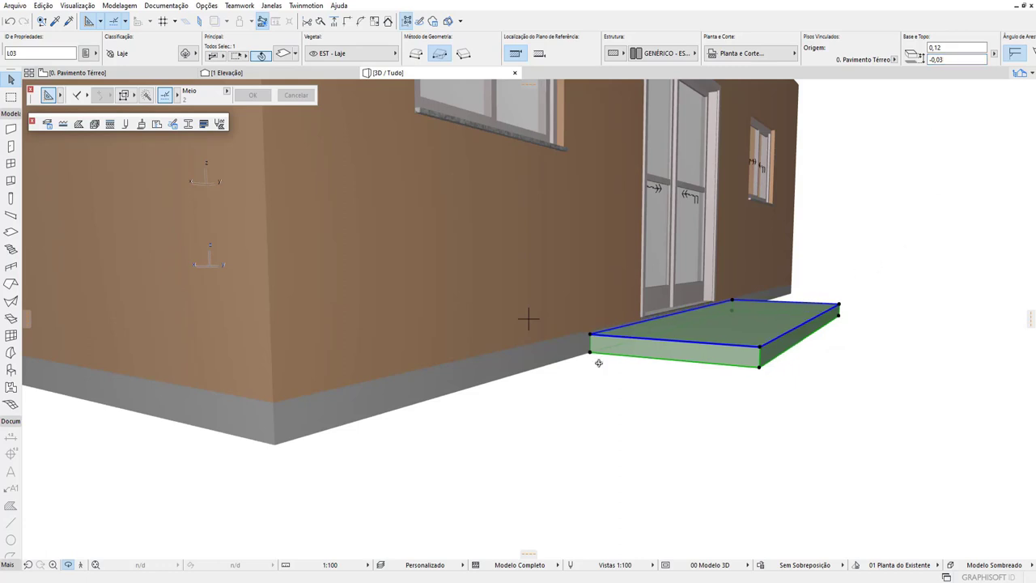
pyautogui.press('Escape')
# Step: Check the step head-on in 3D, then return to the ground floor plan and select the slab
pyautogui.scroll(2, 587, 360)
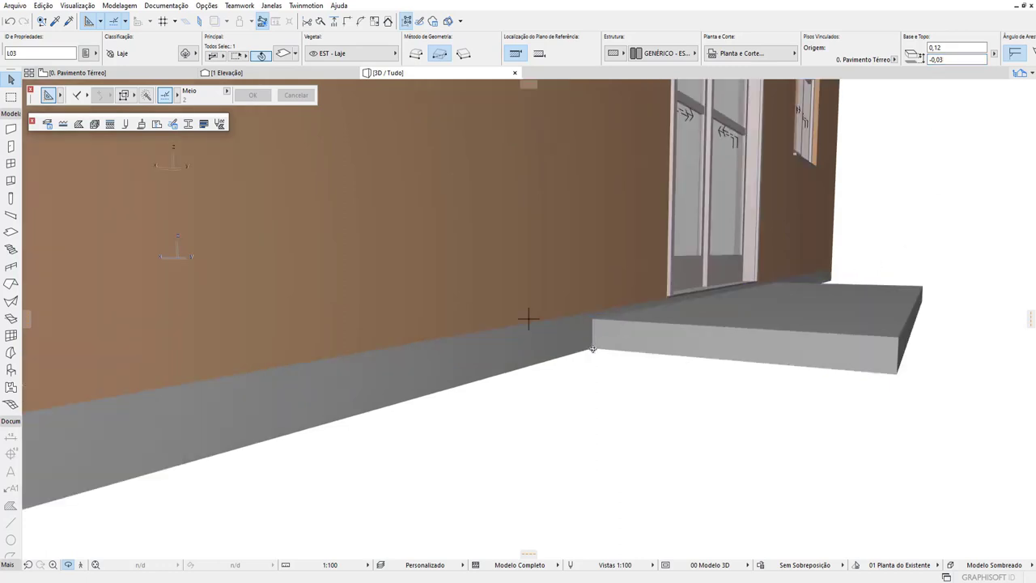
pyautogui.click(603, 340)
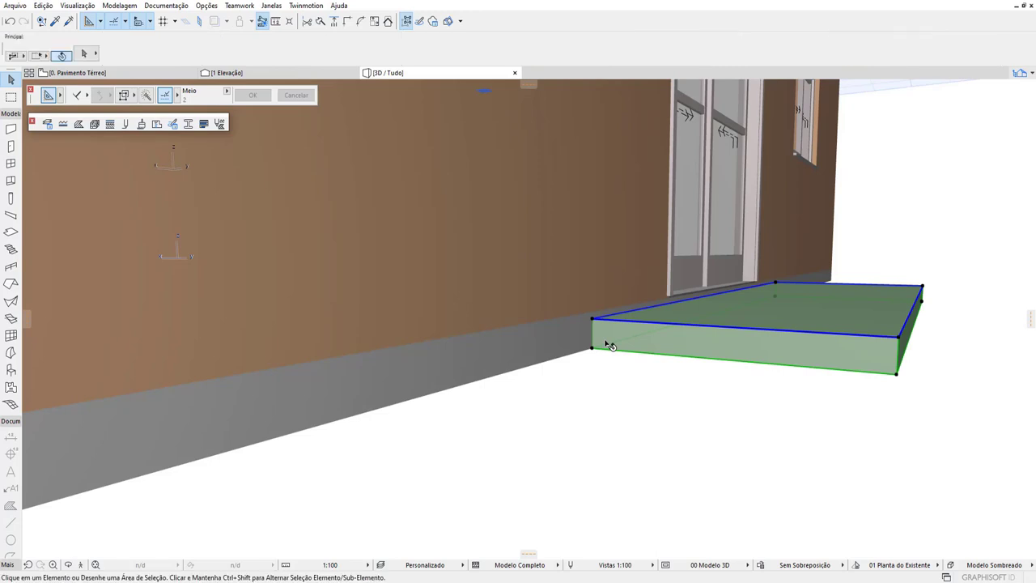
pyautogui.press('Escape')
pyautogui.moveTo(606, 342)
pyautogui.keyDown('shift'); pyautogui.mouseDown(button='middle')
pyautogui.moveTo(704, 310)
pyautogui.moveTo(578, 349)
pyautogui.mouseUp(button='middle'); pyautogui.keyUp('shift')
pyautogui.scroll(-5, 578, 348)
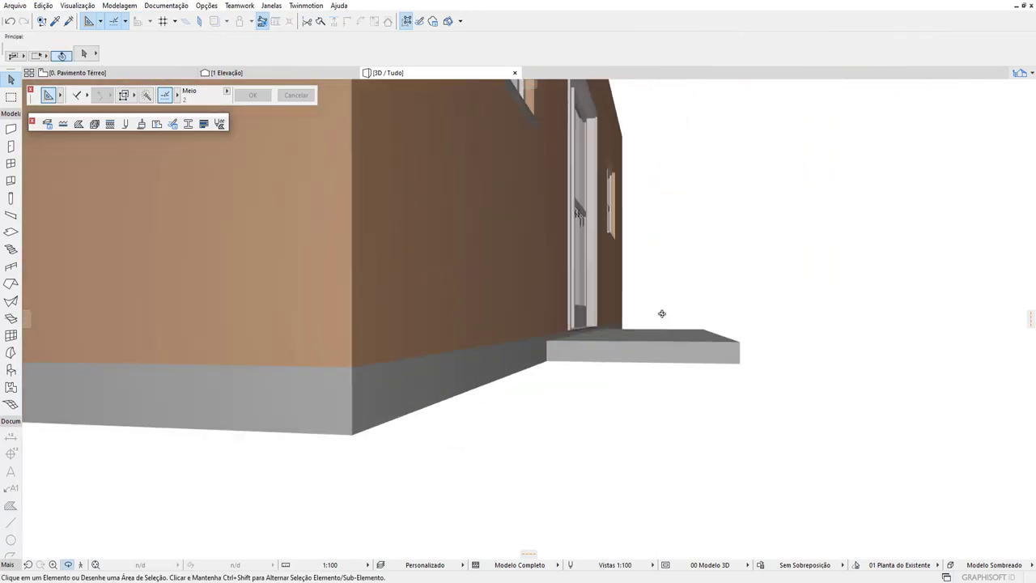
pyautogui.press('F2')
pyautogui.click(555, 222)
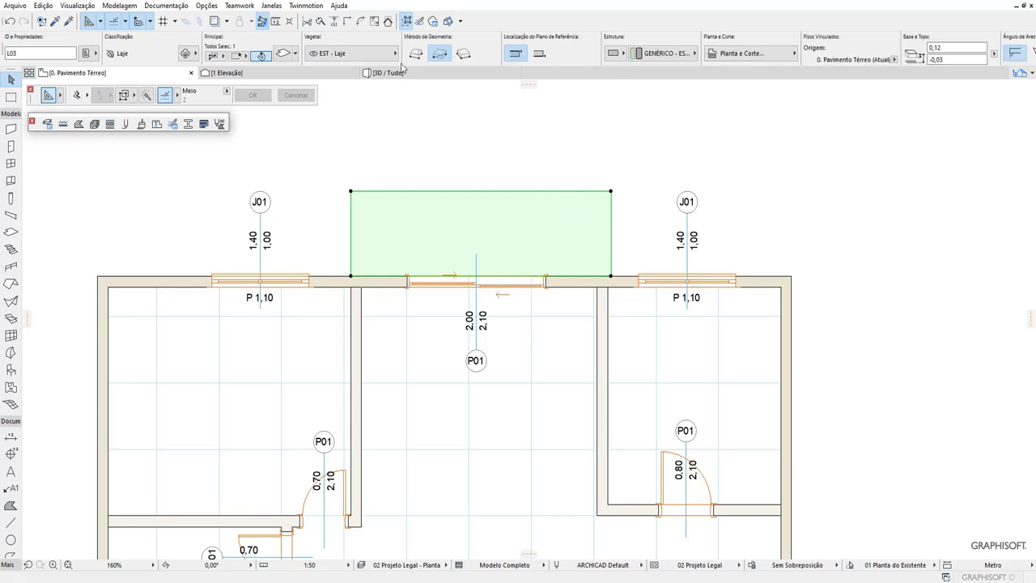
# Step: Deselect the slab, pick the Railing tool and show its Favorites, including Guarda-Corpo - Default
pyautogui.click(576, 167)
pyautogui.scroll(-3, 521, 166)
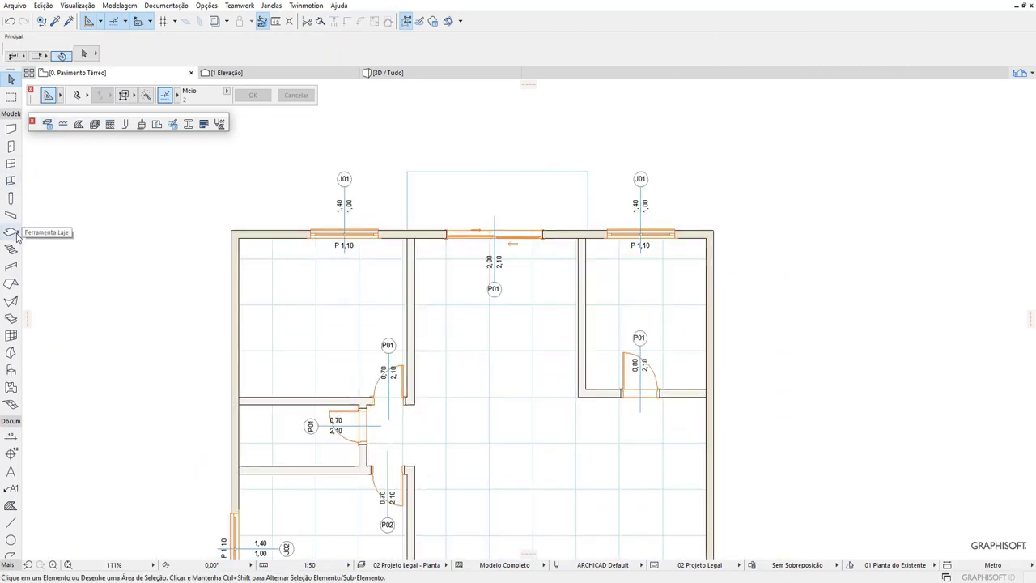
pyautogui.click(19, 272)
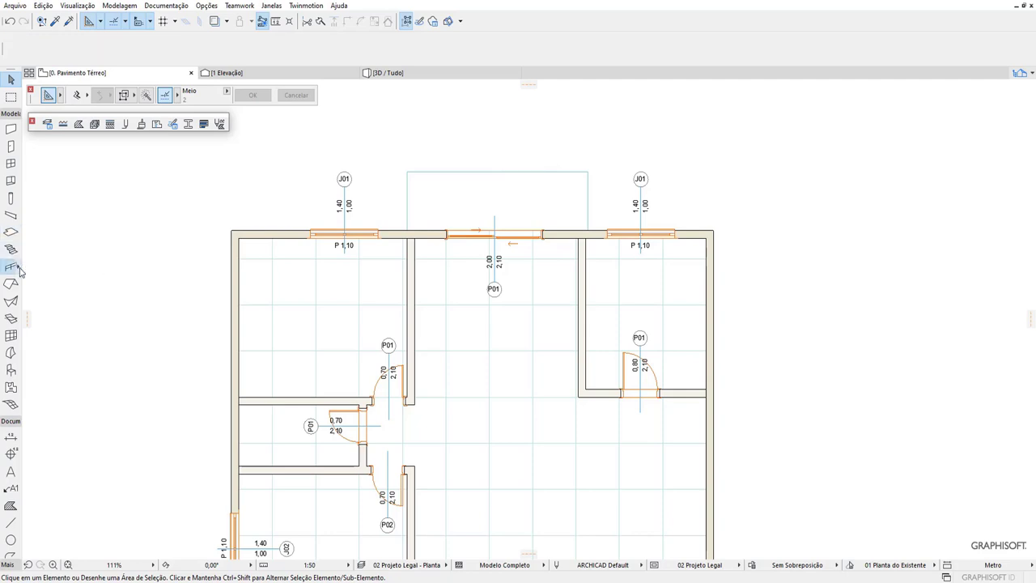
pyautogui.click(19, 271)
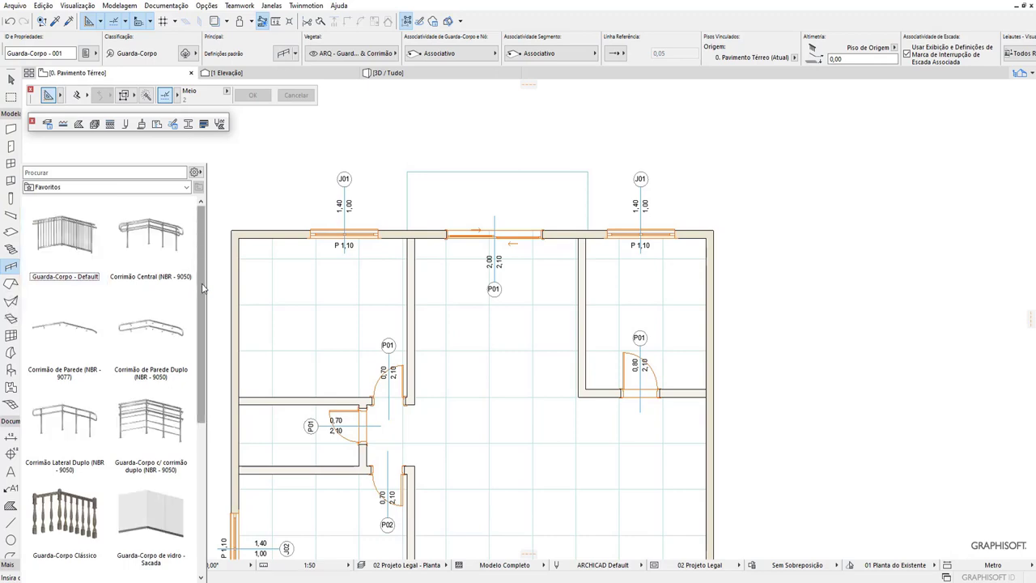
# Step: Draw a Guarda-Corpo - Default railing along the balcony's left, outer and right edges
pyautogui.scroll(-5, 202, 287)
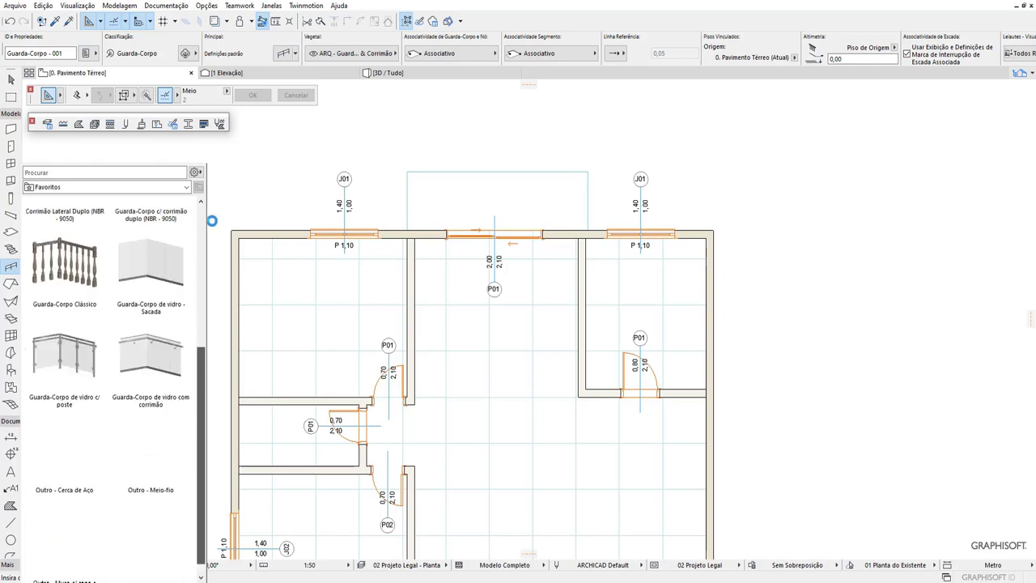
pyautogui.scroll(5, 199, 373)
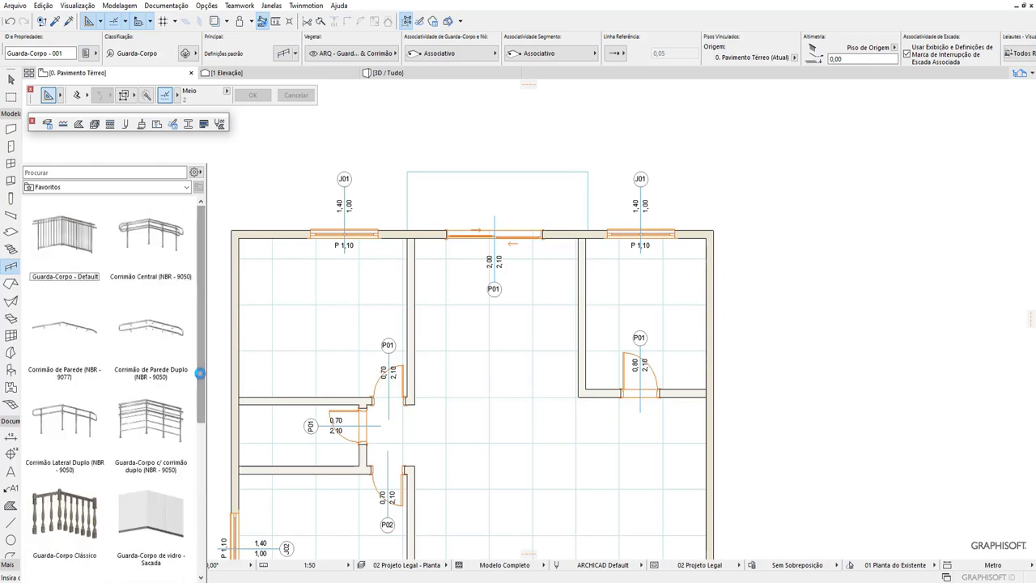
pyautogui.doubleClick(65, 239)
pyautogui.scroll(4, 465, 152)
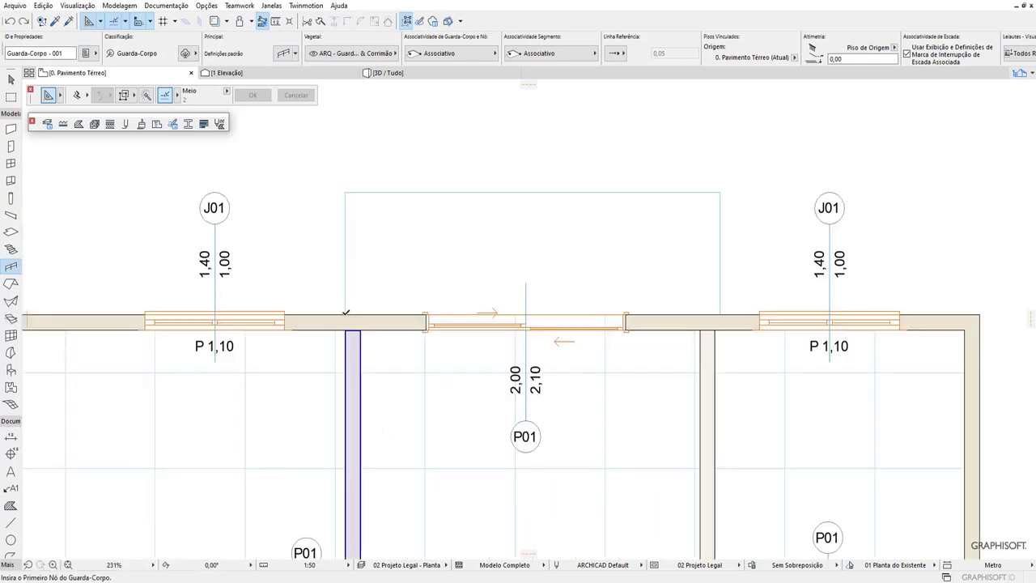
pyautogui.click(344, 314)
pyautogui.click(344, 192)
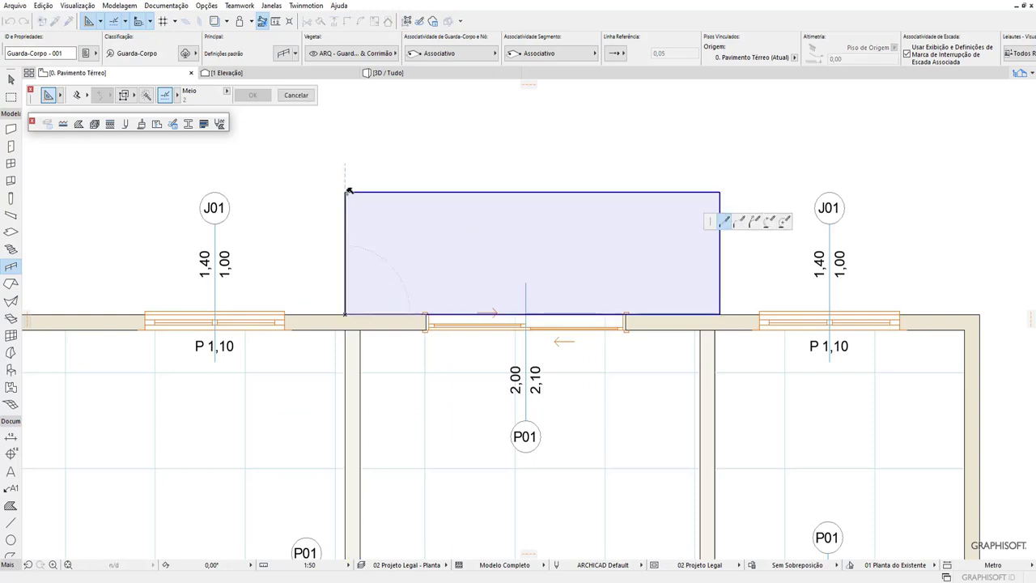
pyautogui.click(719, 192)
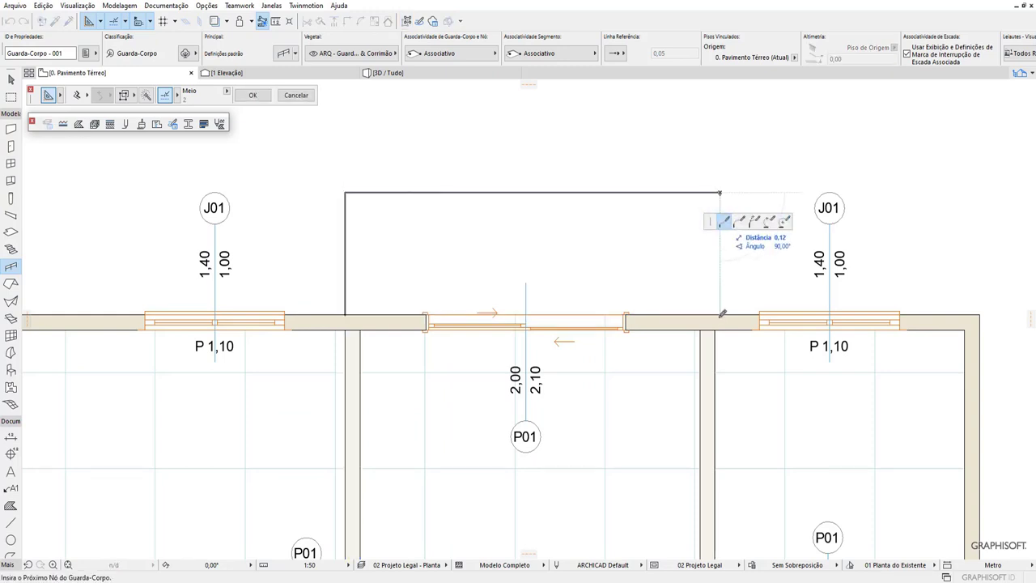
pyautogui.click(719, 314)
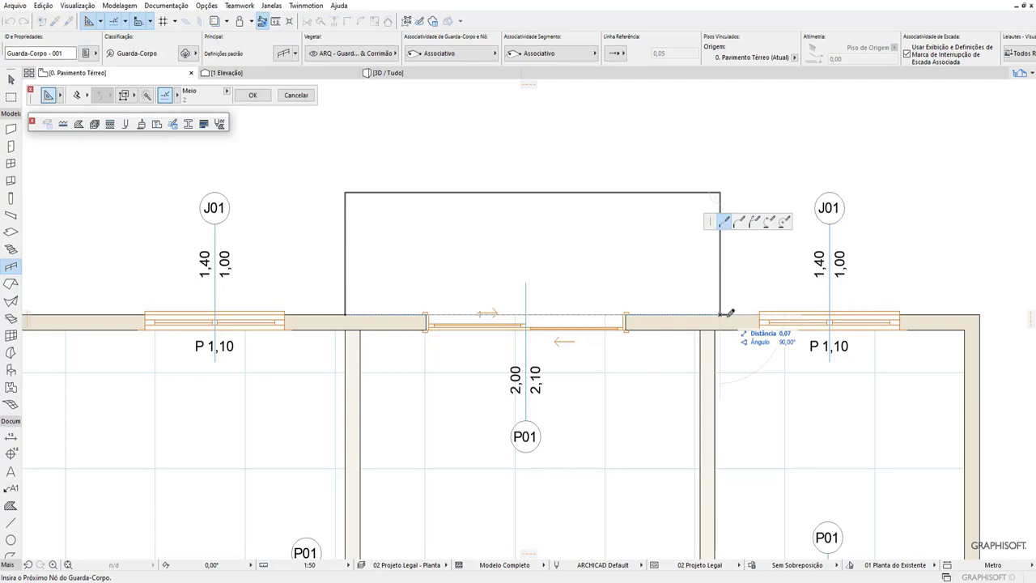
pyautogui.rightClick(720, 314)
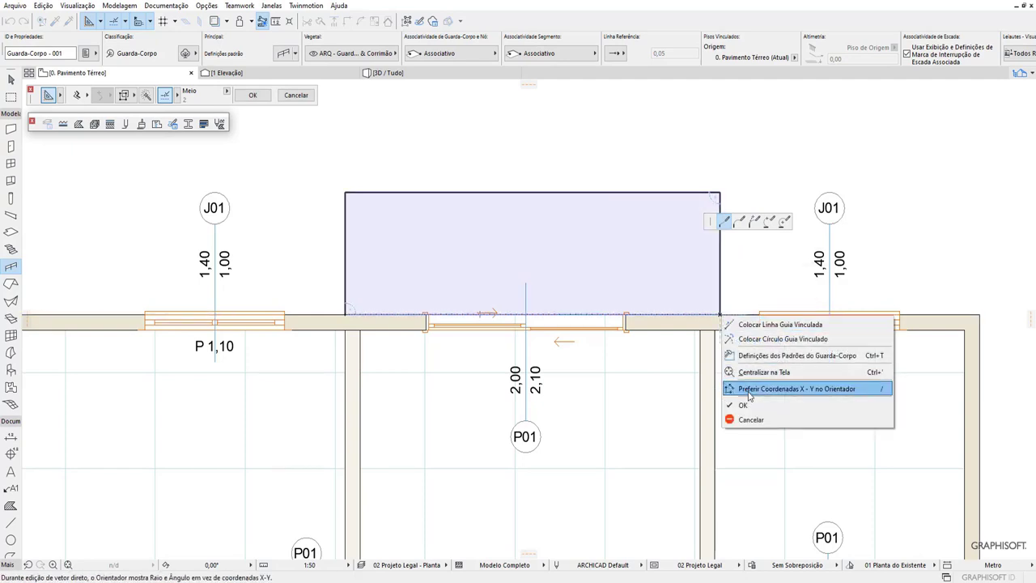
pyautogui.click(743, 405)
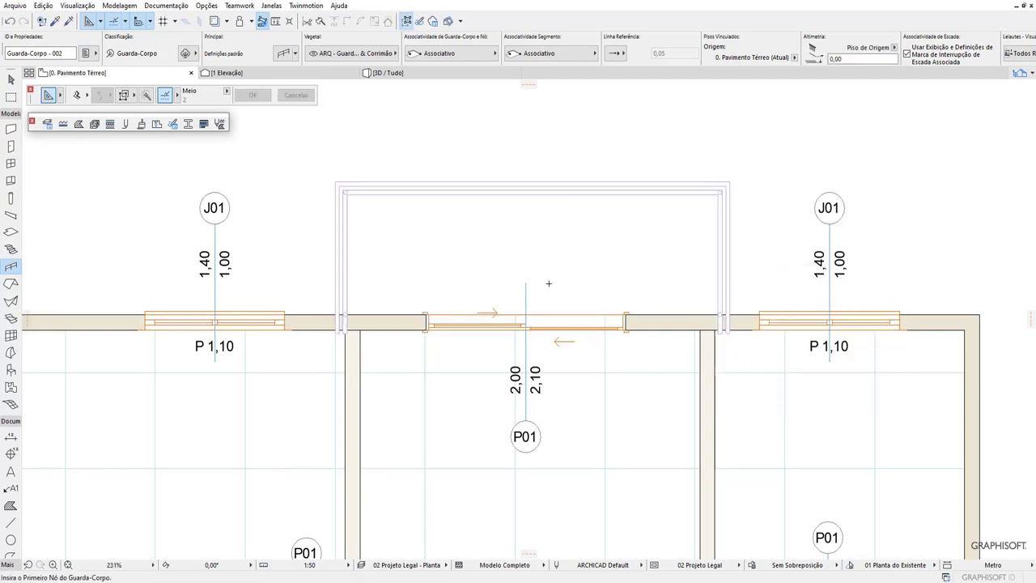
# Step: Check the new railing from above in 3D, then return to the ground-floor plan
pyautogui.click(430, 79)
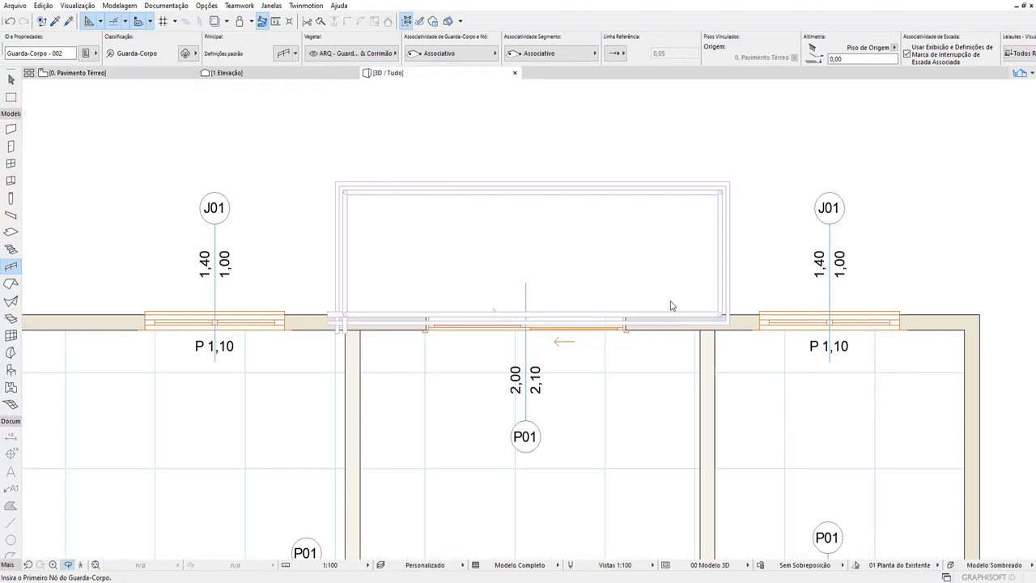
pyautogui.moveTo(616, 288)
pyautogui.keyDown('shift'); pyautogui.mouseDown(button='middle')
pyautogui.moveTo(579, 296)
pyautogui.moveTo(669, 314)
pyautogui.moveTo(601, 428)
pyautogui.mouseUp(button='middle'); pyautogui.keyUp('shift')
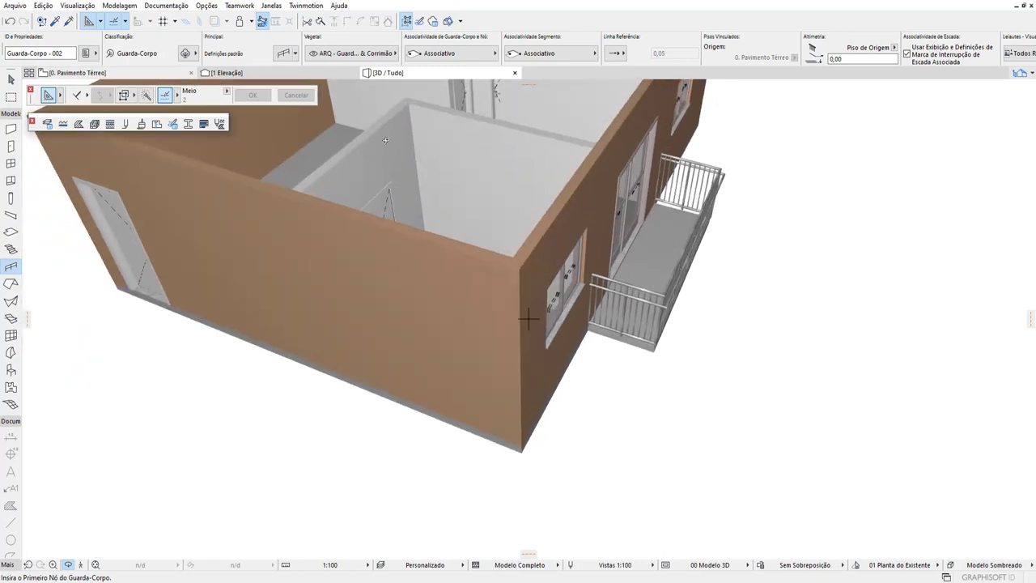
pyautogui.click(77, 73)
pyautogui.click(11, 79)
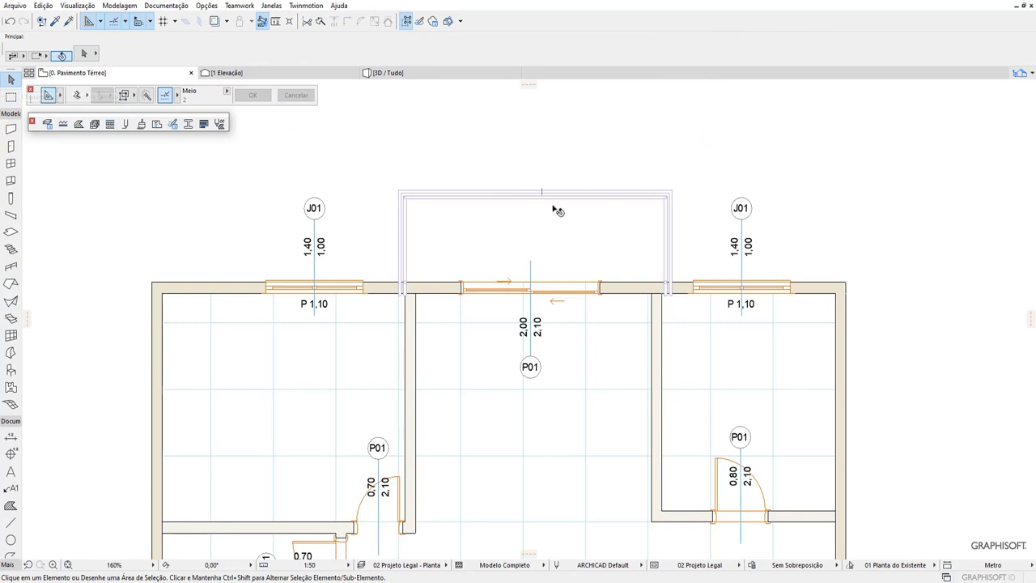
pyautogui.click(555, 200)
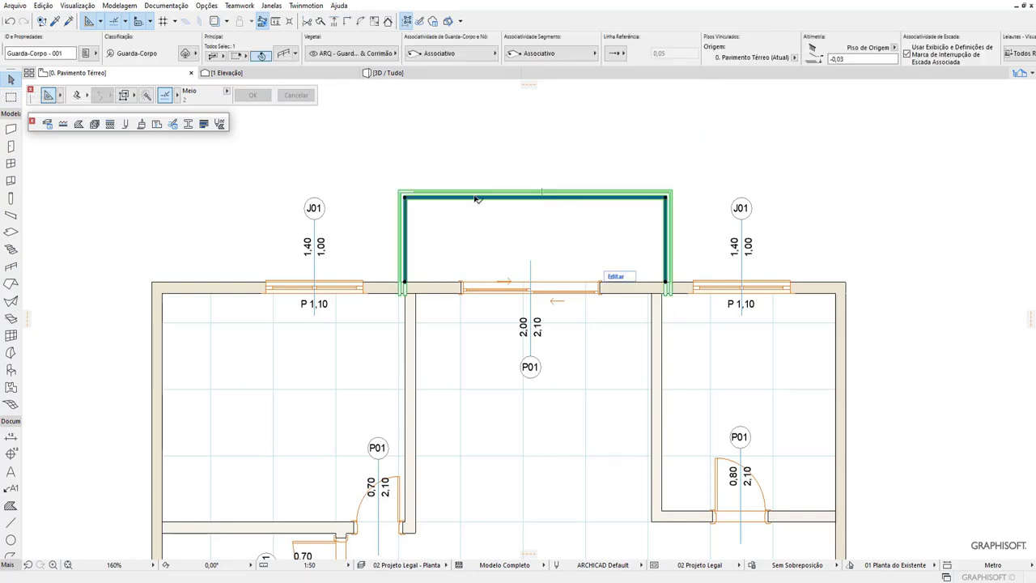
pyautogui.rightClick(518, 212)
pyautogui.press('Escape')
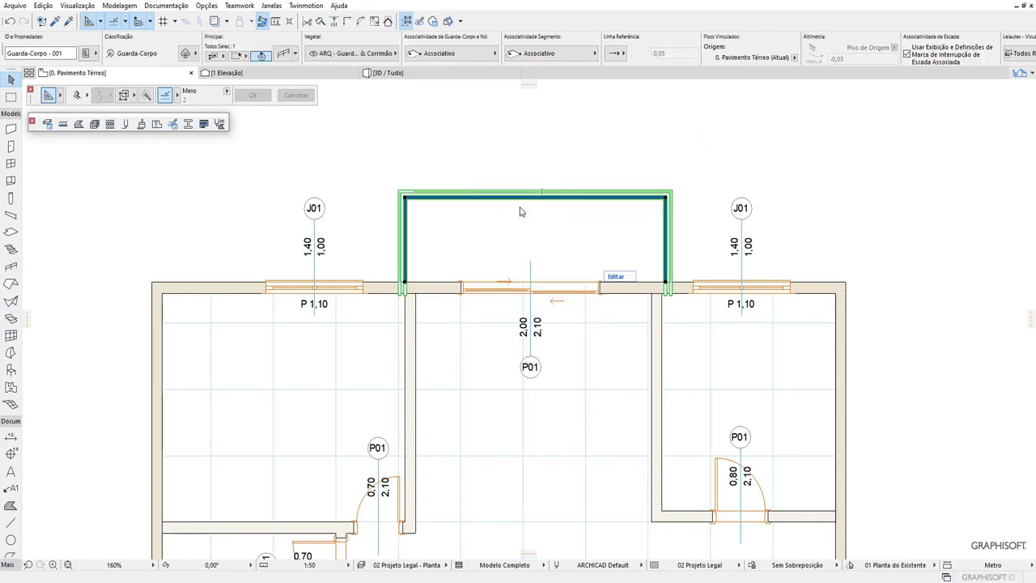
pyautogui.hotkey('ctrl', 't')
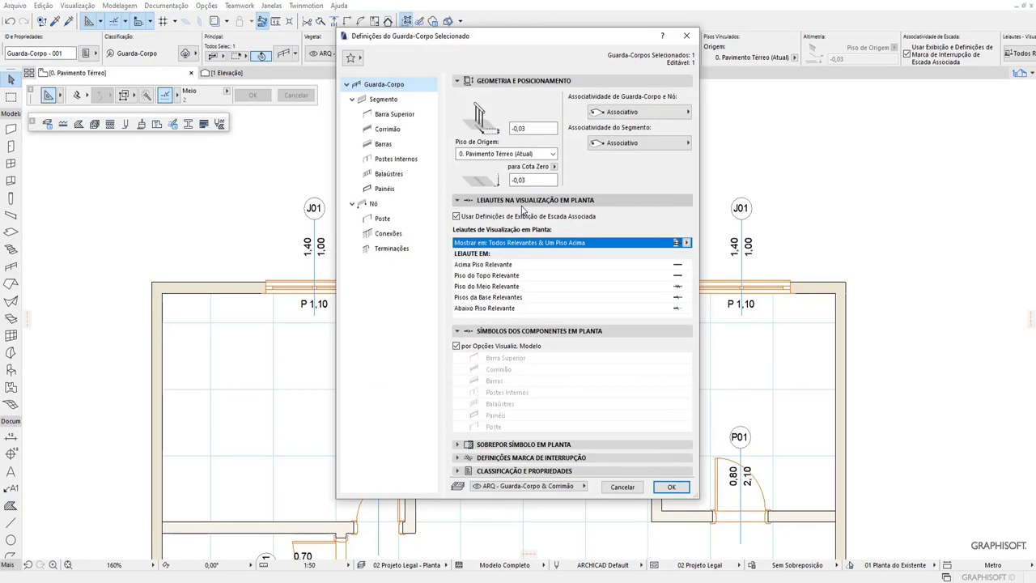
pyautogui.click(385, 99)
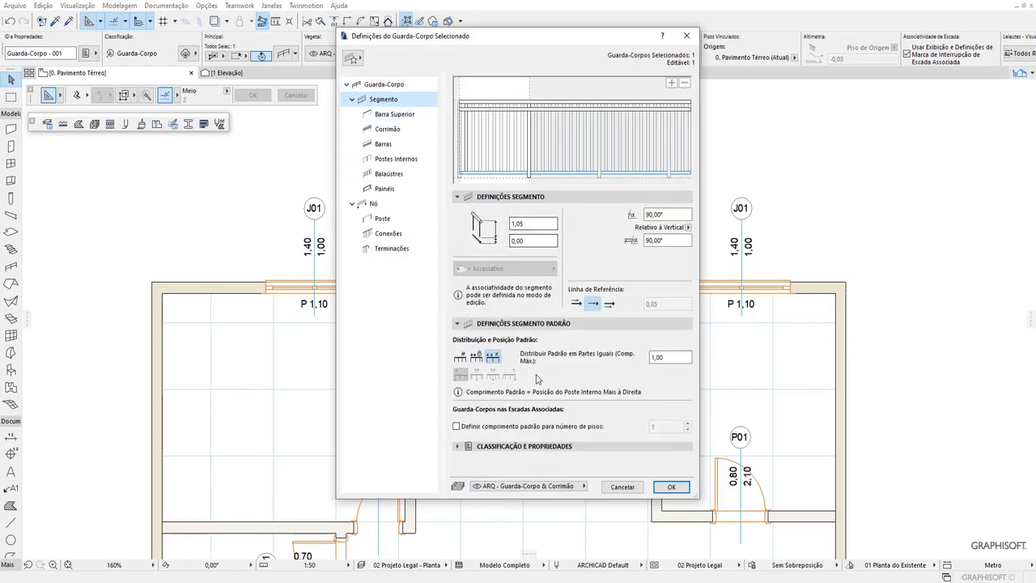
pyautogui.click(395, 115)
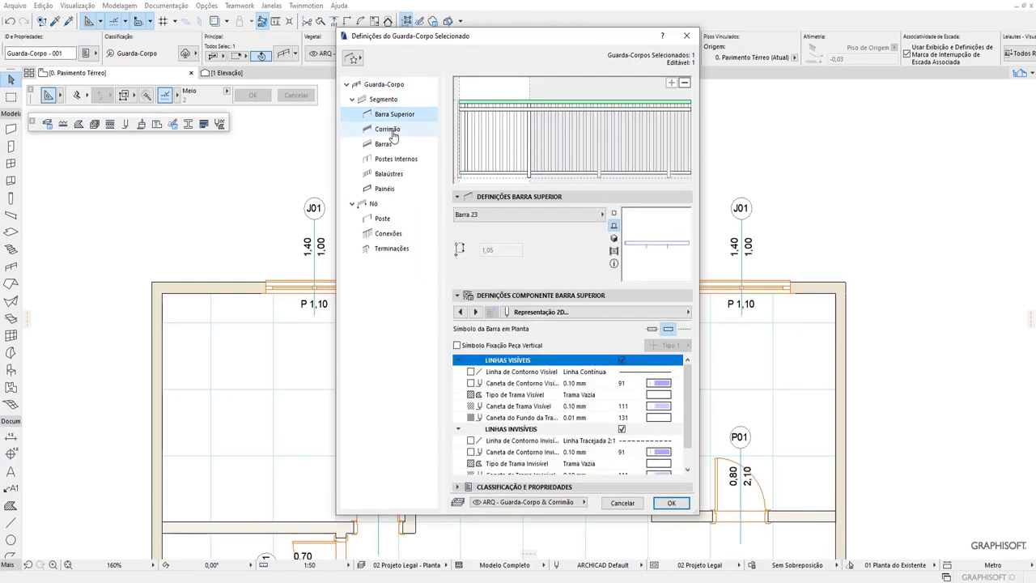
pyautogui.click(387, 129)
pyautogui.click(385, 151)
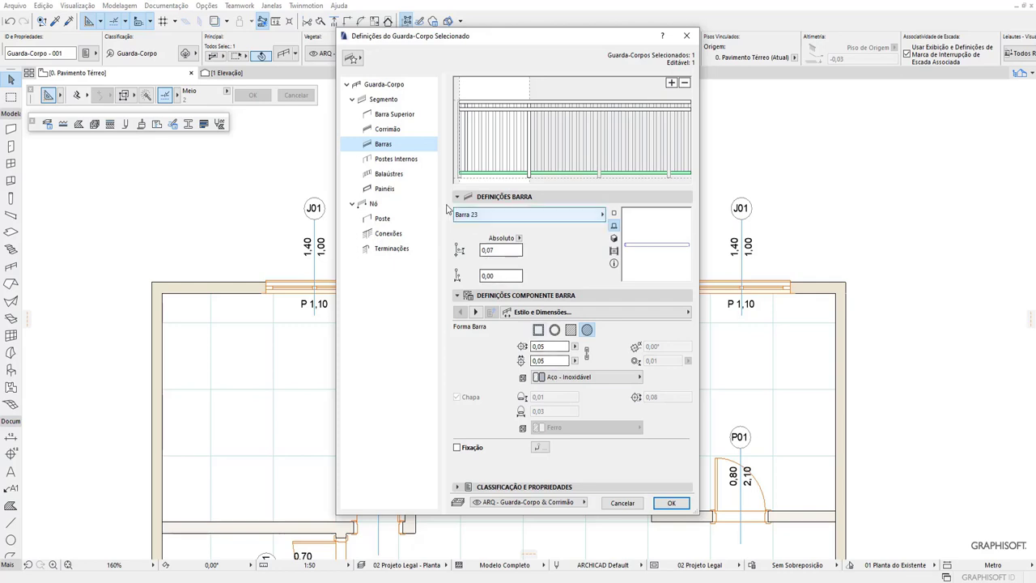
pyautogui.click(395, 159)
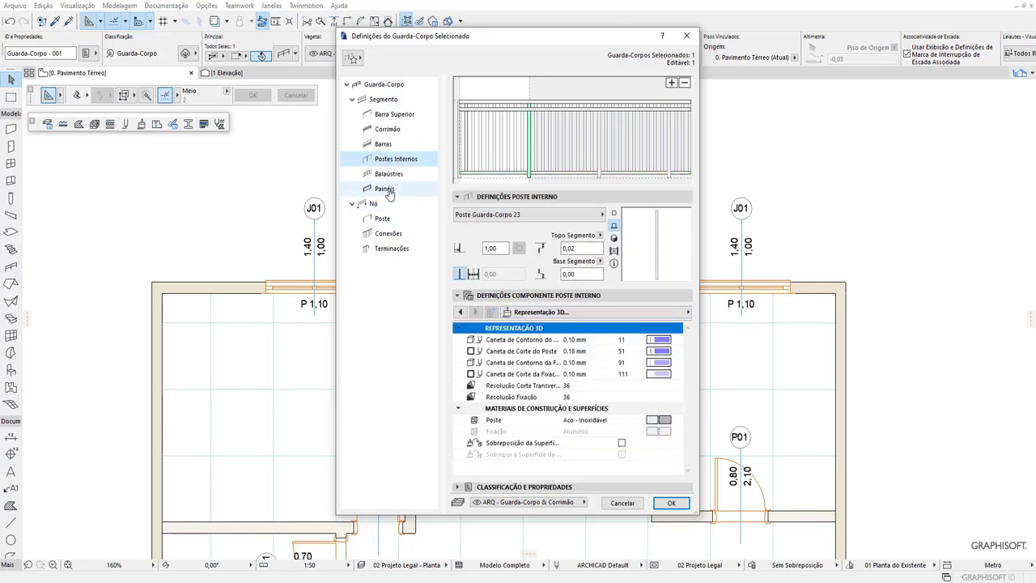
pyautogui.click(382, 189)
pyautogui.click(382, 220)
pyautogui.click(392, 234)
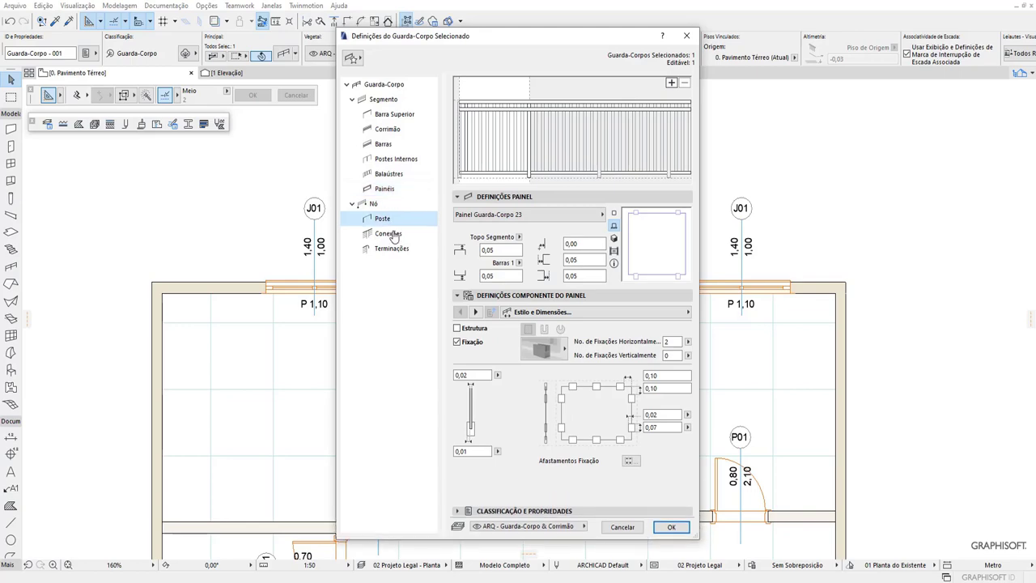
pyautogui.click(397, 249)
pyautogui.press('Return')
pyautogui.scroll(-3, 571, 214)
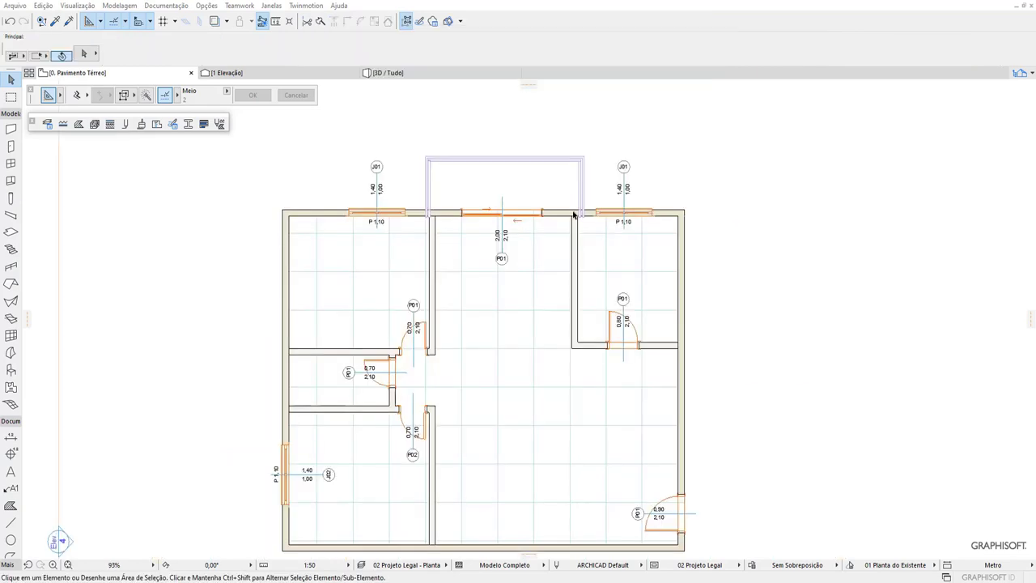
pyautogui.scroll(2, 572, 213)
pyautogui.click(395, 74)
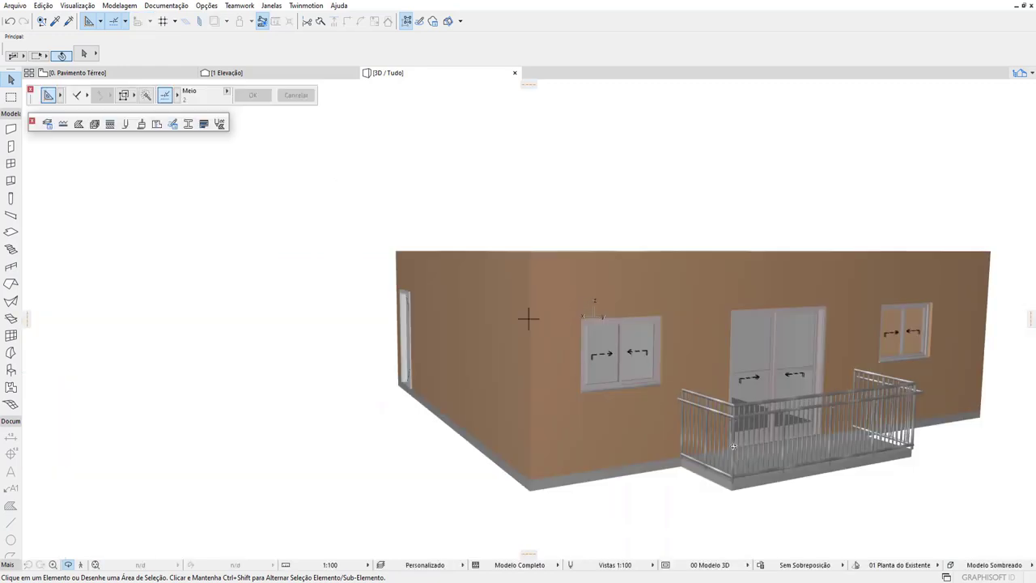
pyautogui.moveTo(733, 445)
pyautogui.keyDown('shift'); pyautogui.mouseDown(button='middle')
pyautogui.moveTo(657, 413)
pyautogui.moveTo(684, 483)
pyautogui.moveTo(701, 458)
pyautogui.moveTo(646, 433)
pyautogui.mouseUp(button='middle'); pyautogui.keyUp('shift')
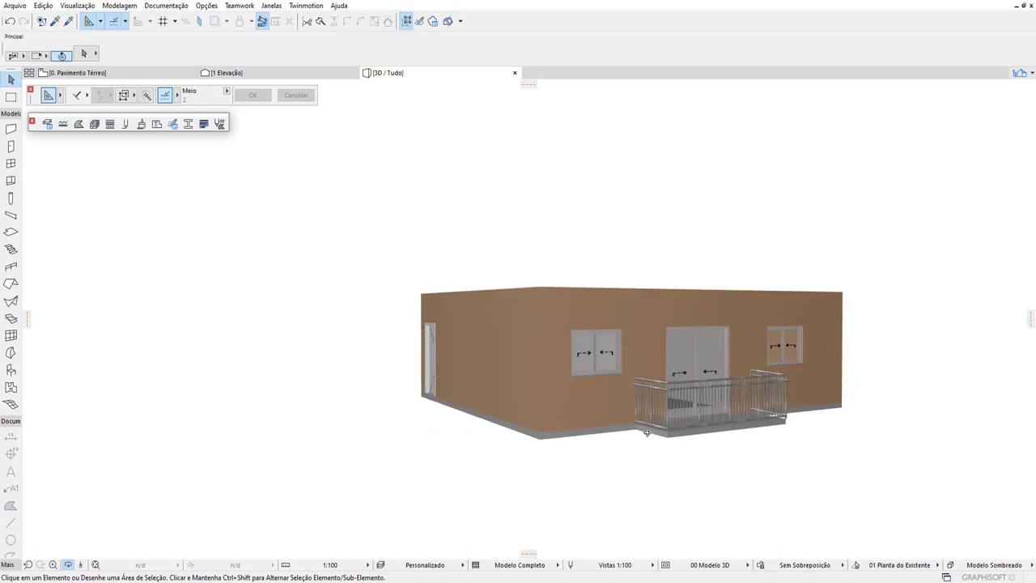
pyautogui.moveTo(793, 422)
pyautogui.keyDown('shift'); pyautogui.mouseDown(button='middle')
pyautogui.moveTo(755, 446)
pyautogui.moveTo(679, 414)
pyautogui.moveTo(688, 478)
pyautogui.mouseUp(button='middle'); pyautogui.keyUp('shift')
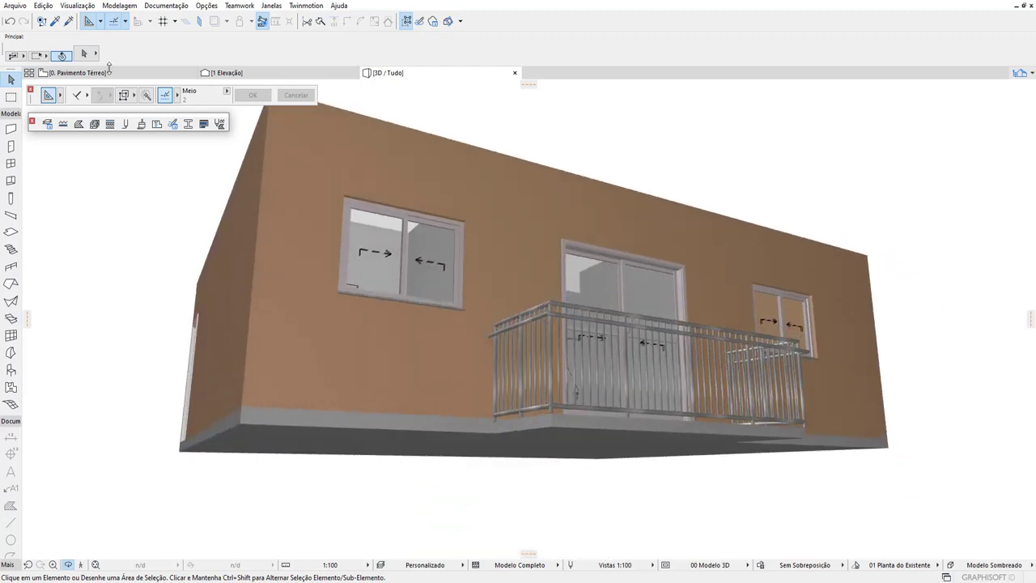
pyautogui.click(118, 78)
pyautogui.scroll(2, 488, 136)
pyautogui.scroll(2, 502, 141)
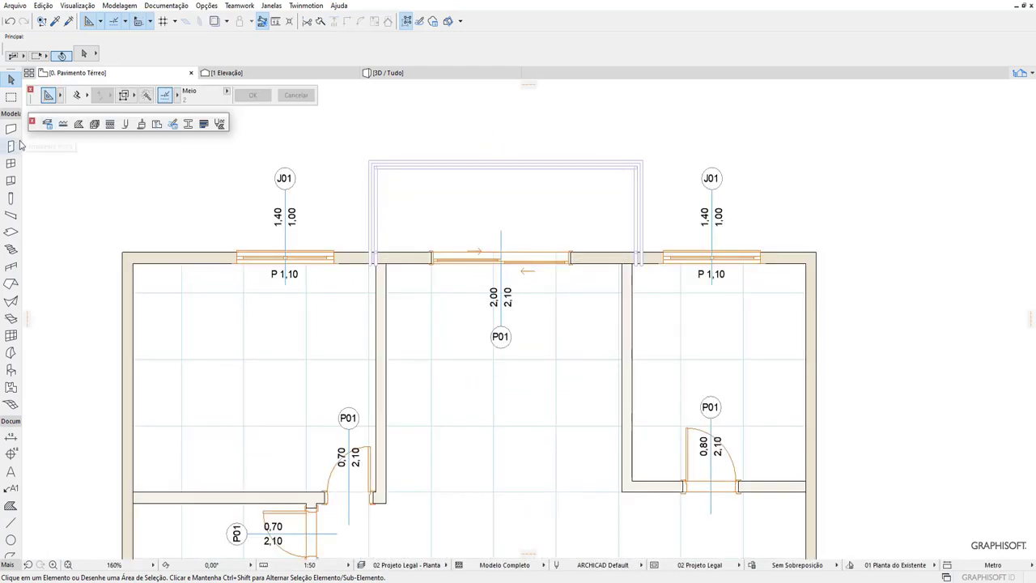
# Step: Choose the Beam tool with GENÉRICO - ESTRUTURAL material and unprotect the EST - Viga layer (Desproteger)
pyautogui.click(11, 217)
pyautogui.click(578, 55)
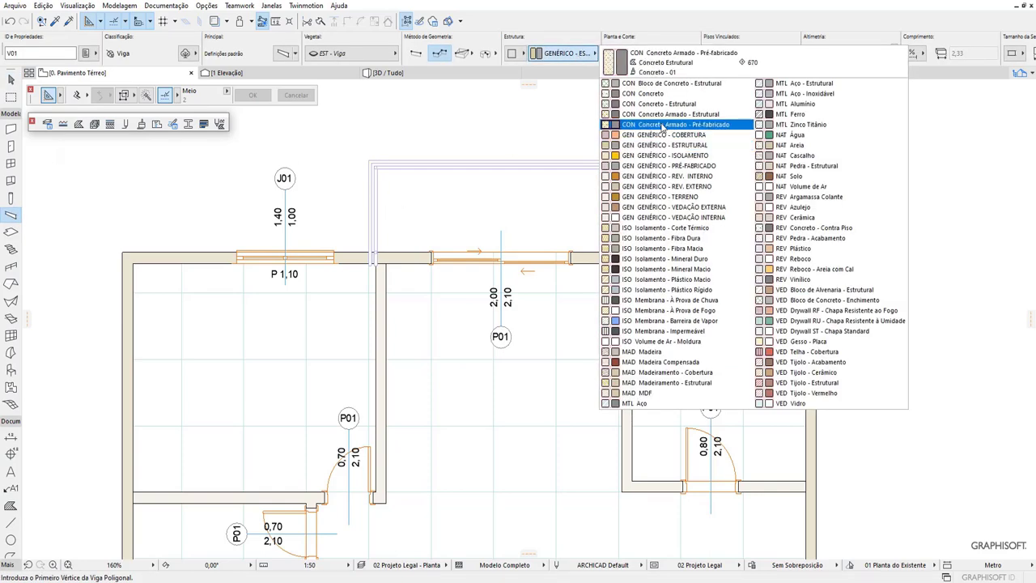
pyautogui.click(663, 145)
pyautogui.scroll(1, 381, 237)
pyautogui.scroll(4, 381, 236)
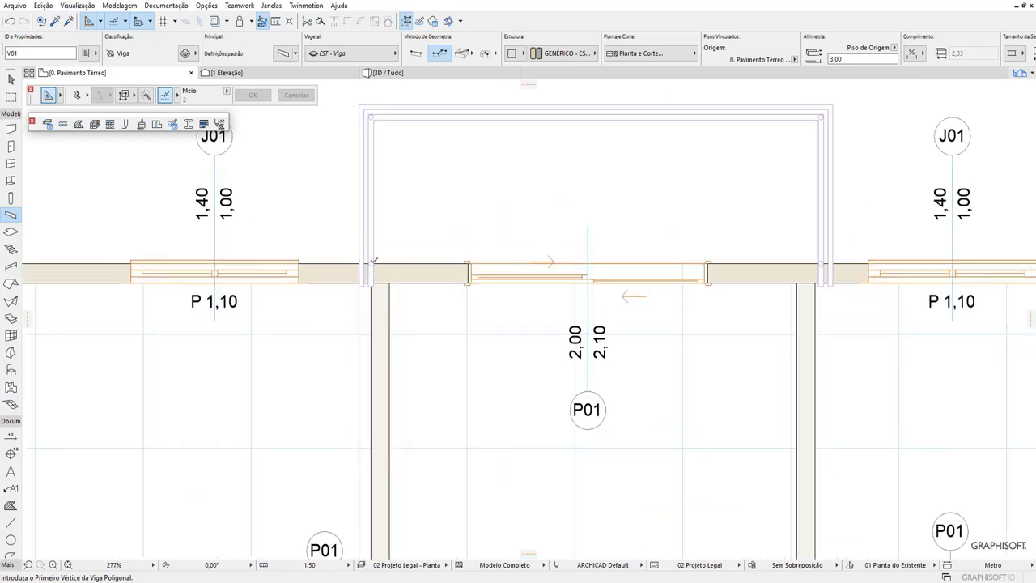
pyautogui.click(372, 262)
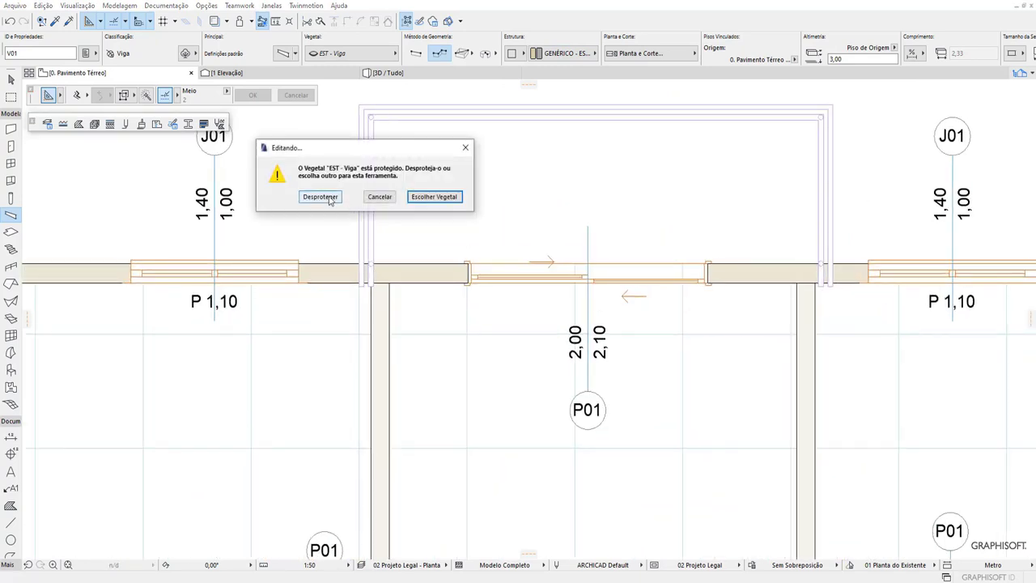
pyautogui.click(321, 197)
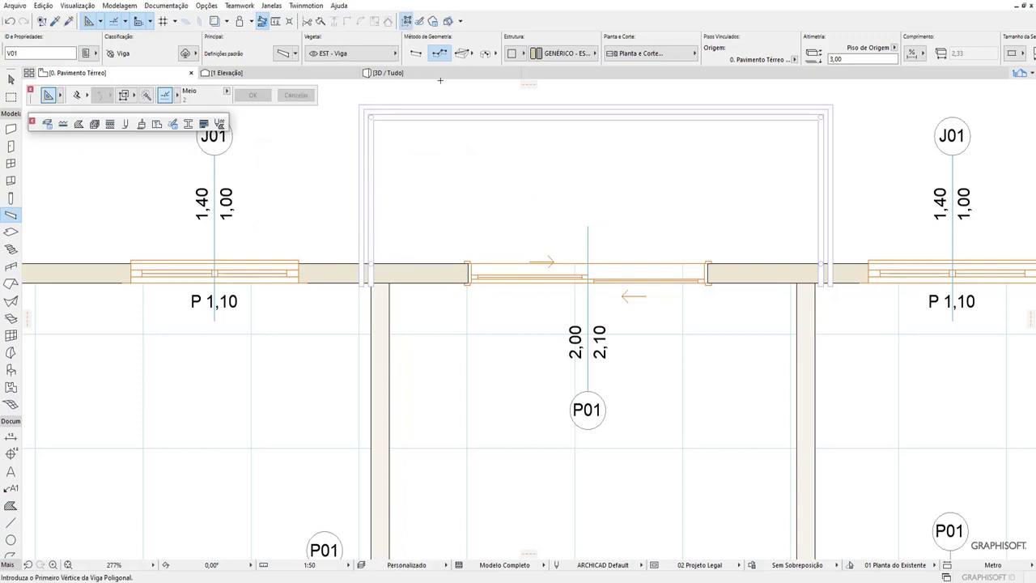
pyautogui.press('Escape')
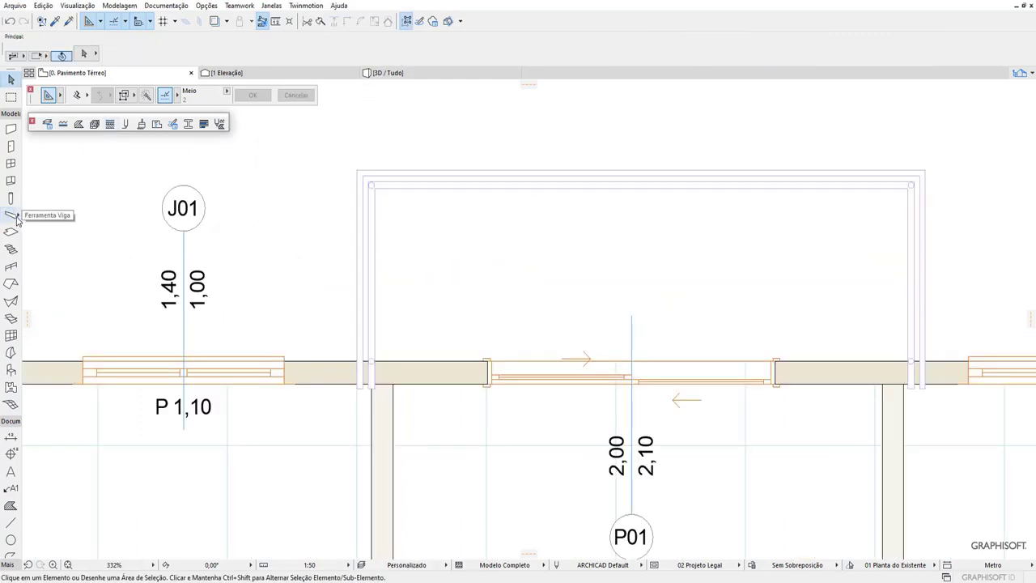
# Step: Draw a beam along the balcony's left edge from the wall corner outward
pyautogui.click(16, 219)
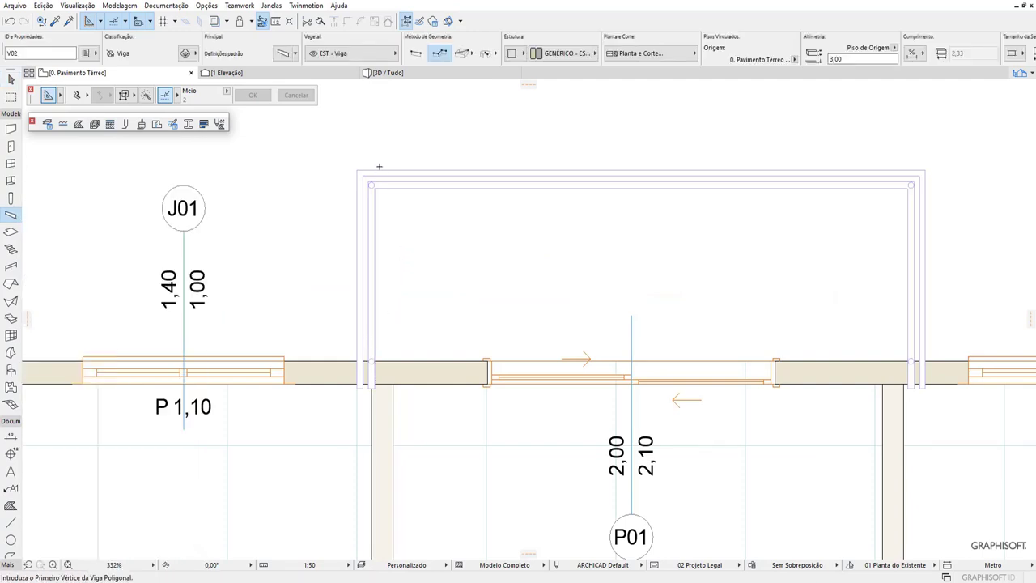
pyautogui.click(374, 357)
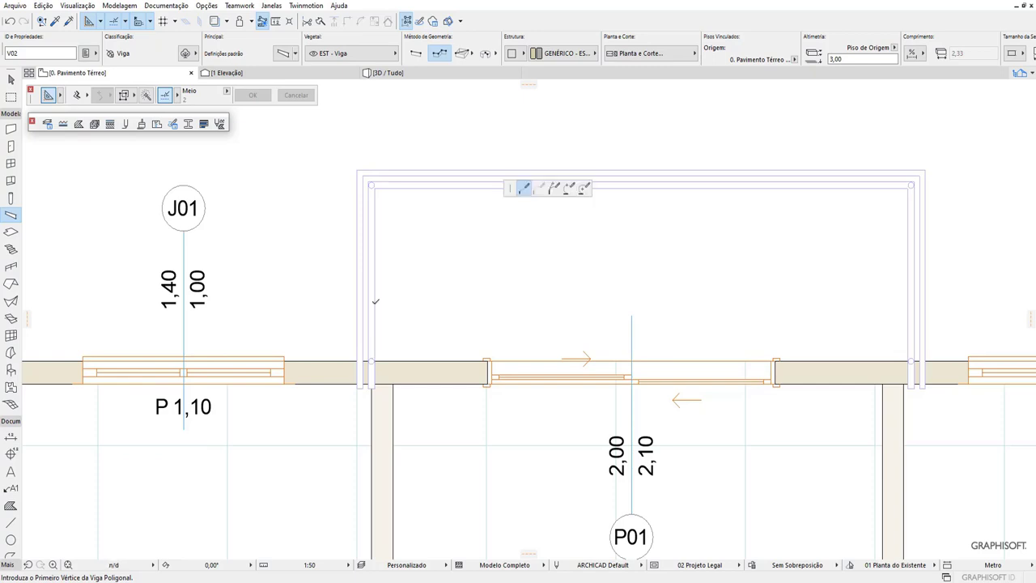
pyautogui.rightClick(376, 165)
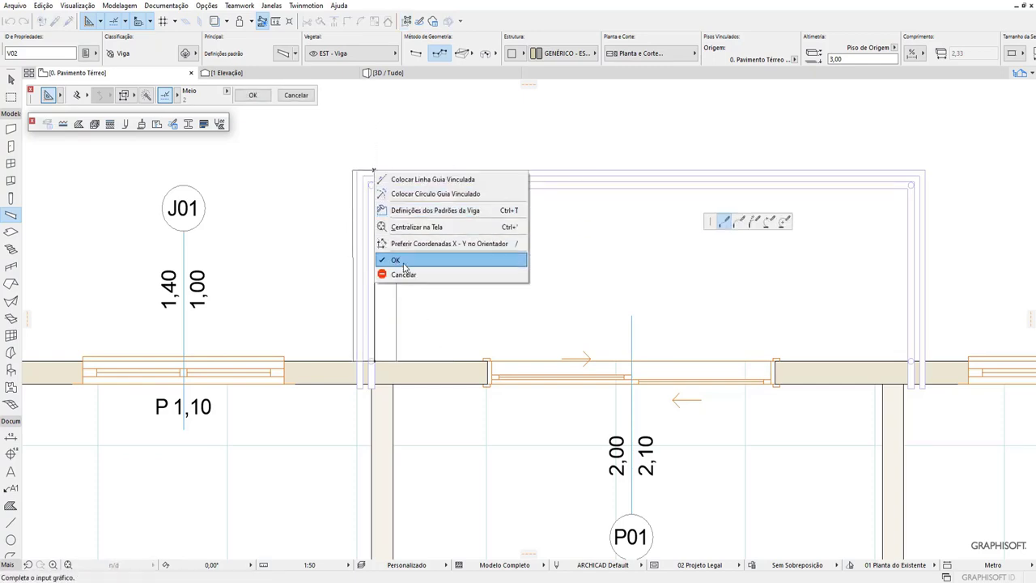
pyautogui.click(402, 260)
pyautogui.click(11, 78)
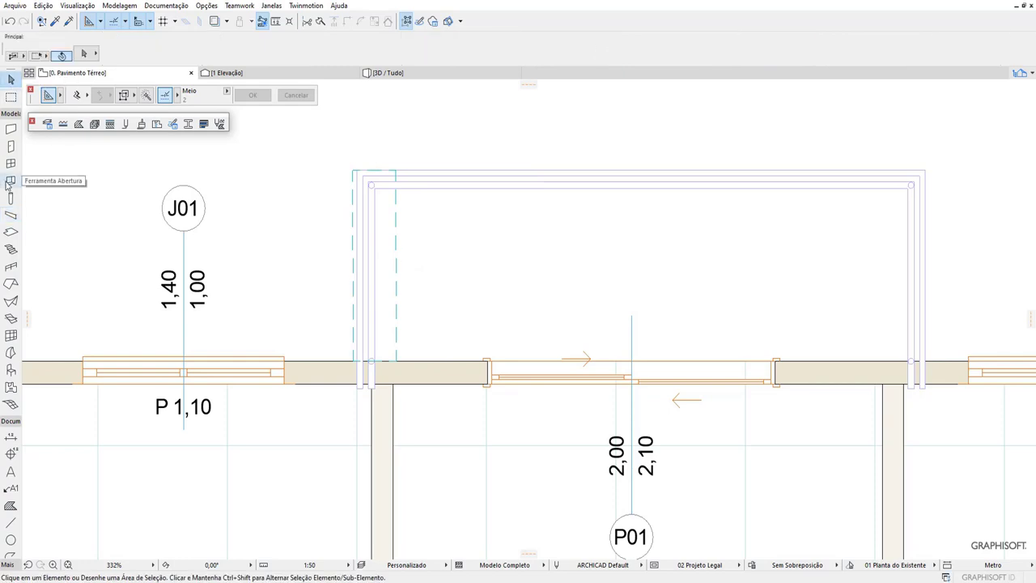
# Step: Change the new beam's cross-section to 0,30 × 0,20
pyautogui.click(396, 238)
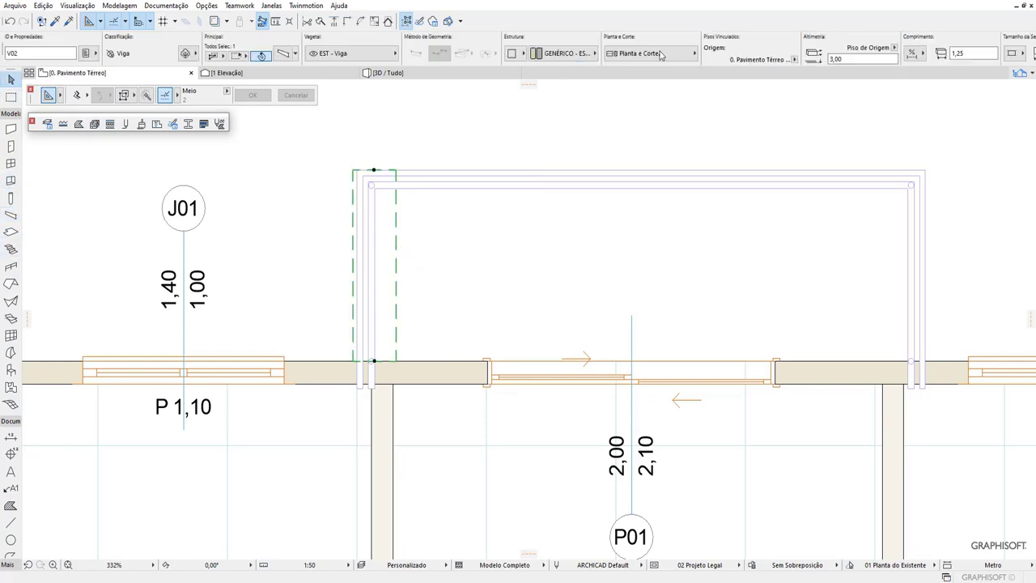
pyautogui.scroll(-8, 643, 53)
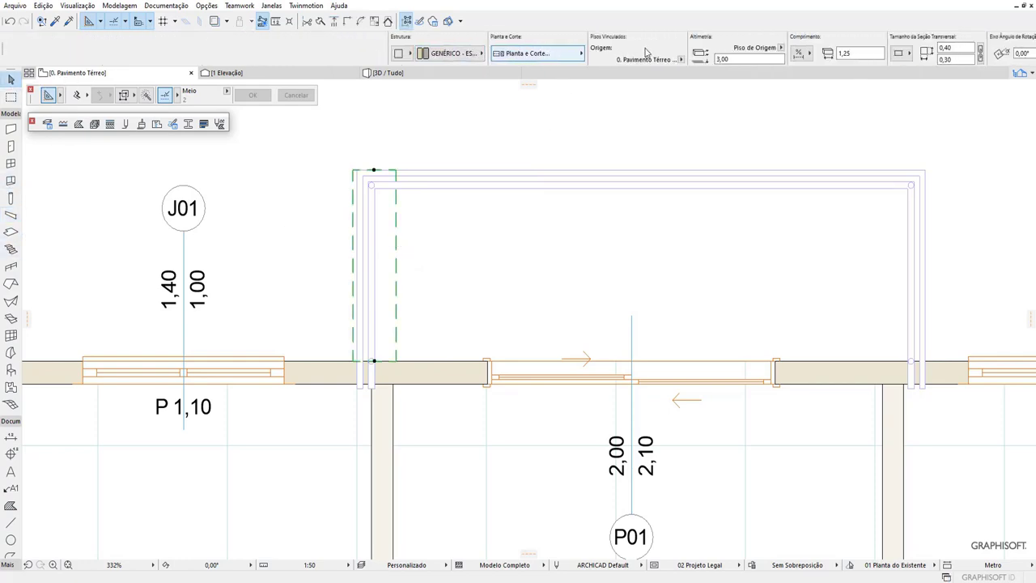
pyautogui.click(361, 48)
pyautogui.write('0,3')
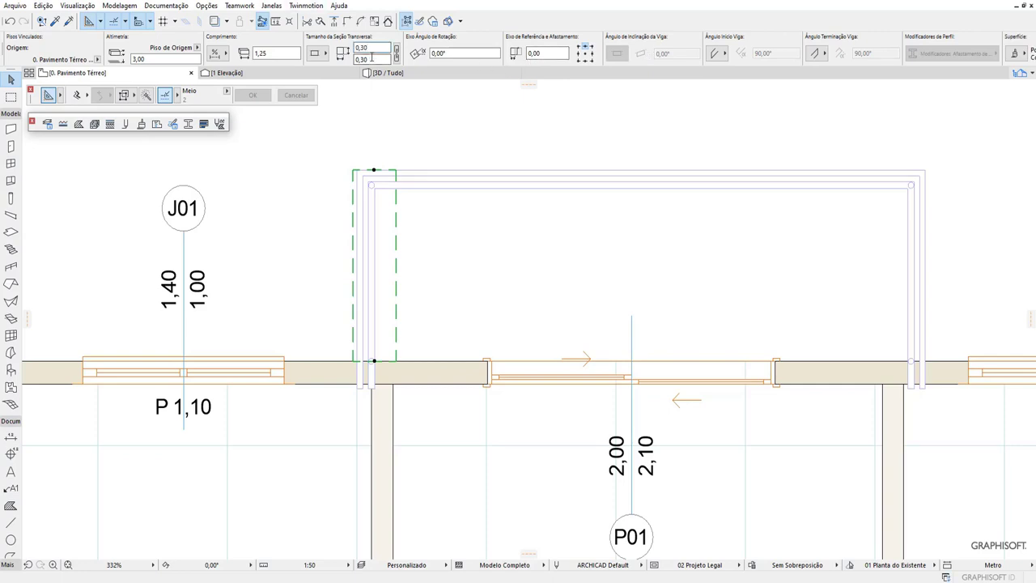
pyautogui.click(369, 58)
pyautogui.write('0,20')
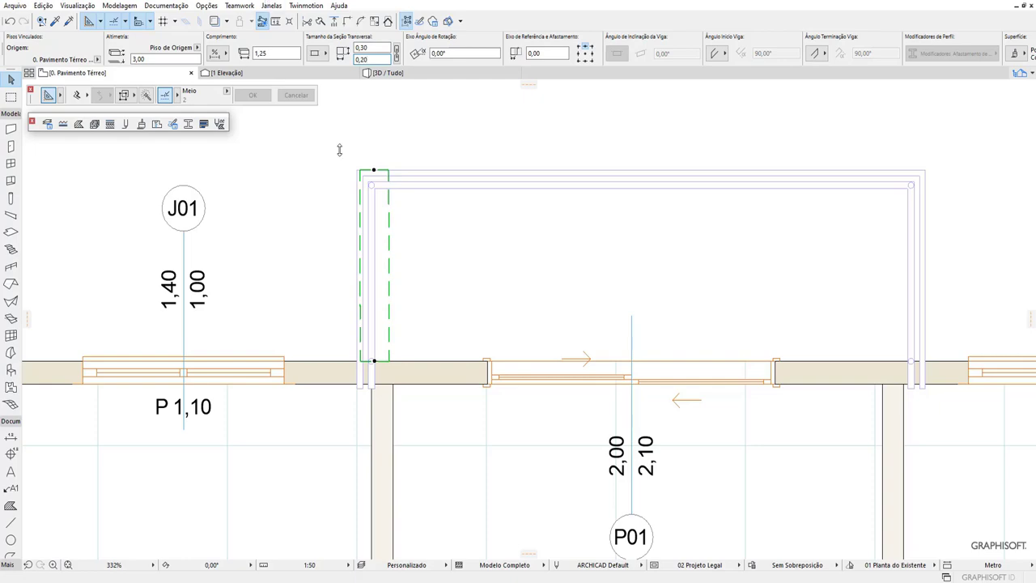
pyautogui.press('Escape')
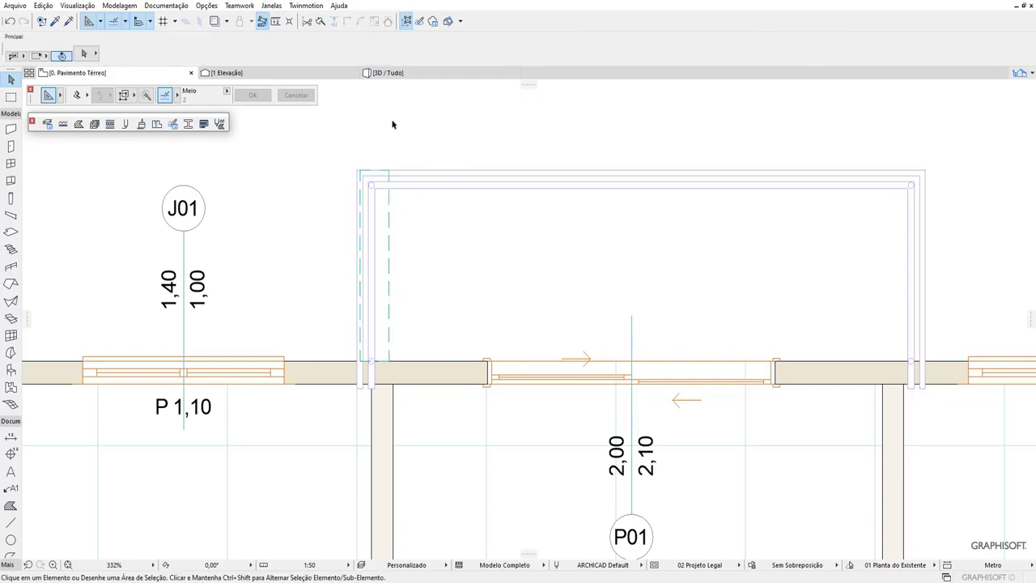
# Step: In 3D, lower the balcony beam's elevation from 3,00 to 0,00, then return to the plan
pyautogui.click(425, 73)
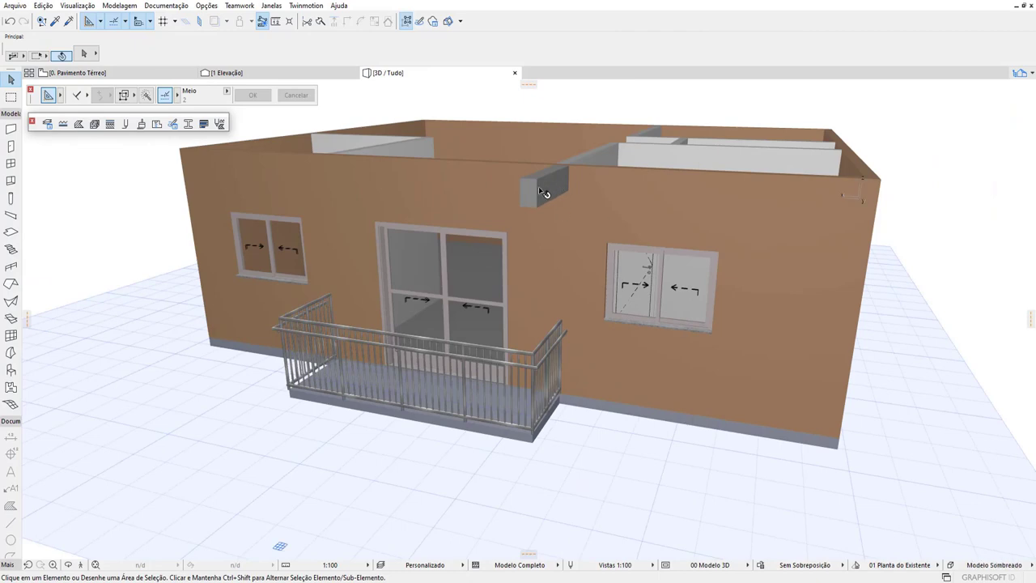
pyautogui.click(541, 194)
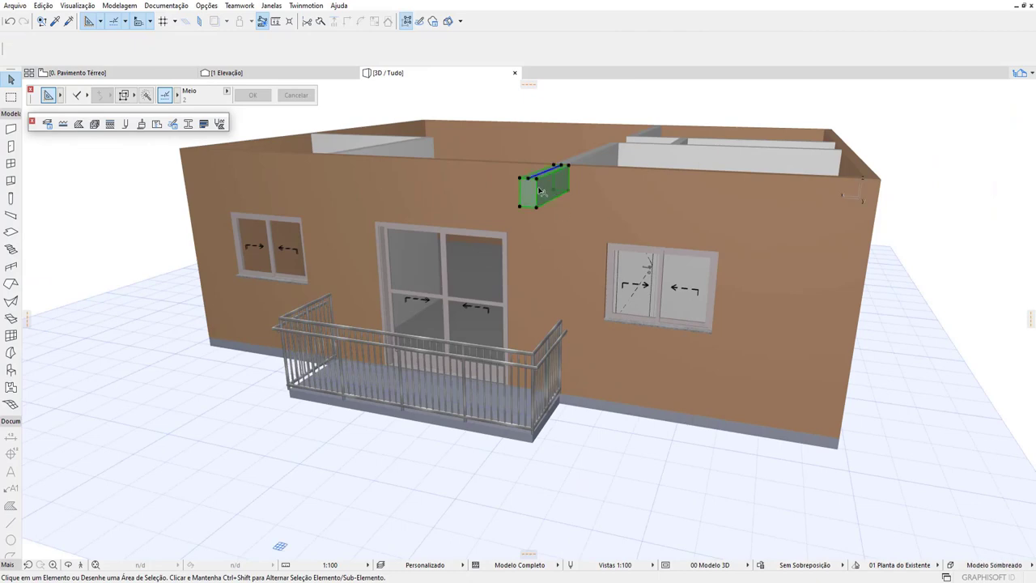
pyautogui.click(861, 60)
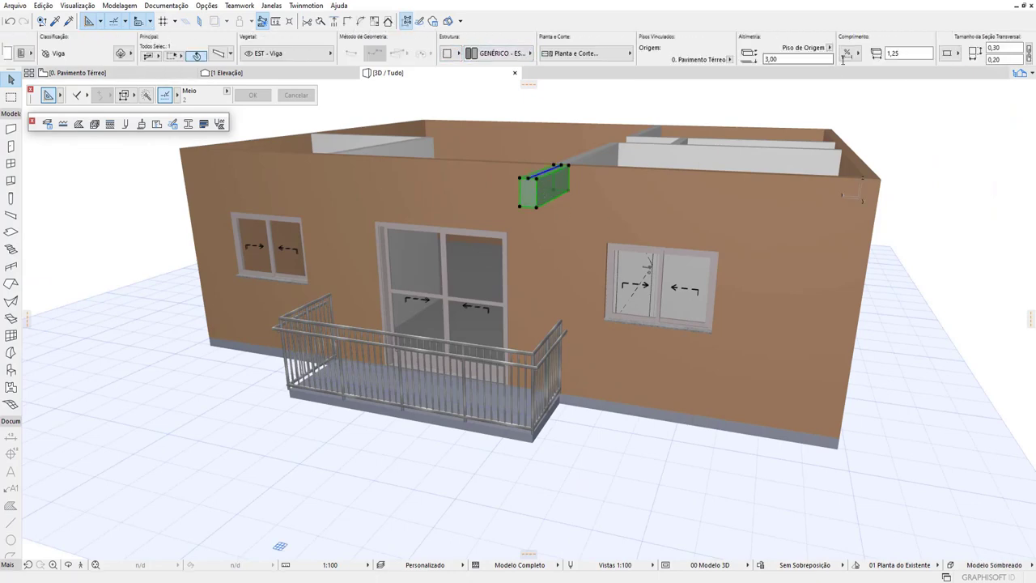
pyautogui.write('0')
pyautogui.press('Return')
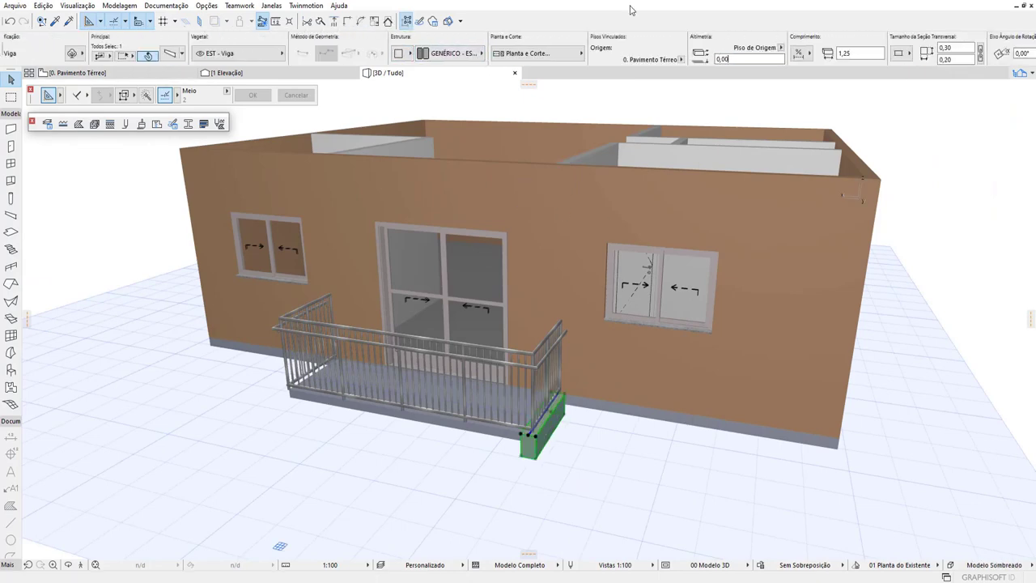
pyautogui.click(131, 69)
# Step: Stretch the side beam's top end out to the balcony edge
pyautogui.scroll(3, 393, 244)
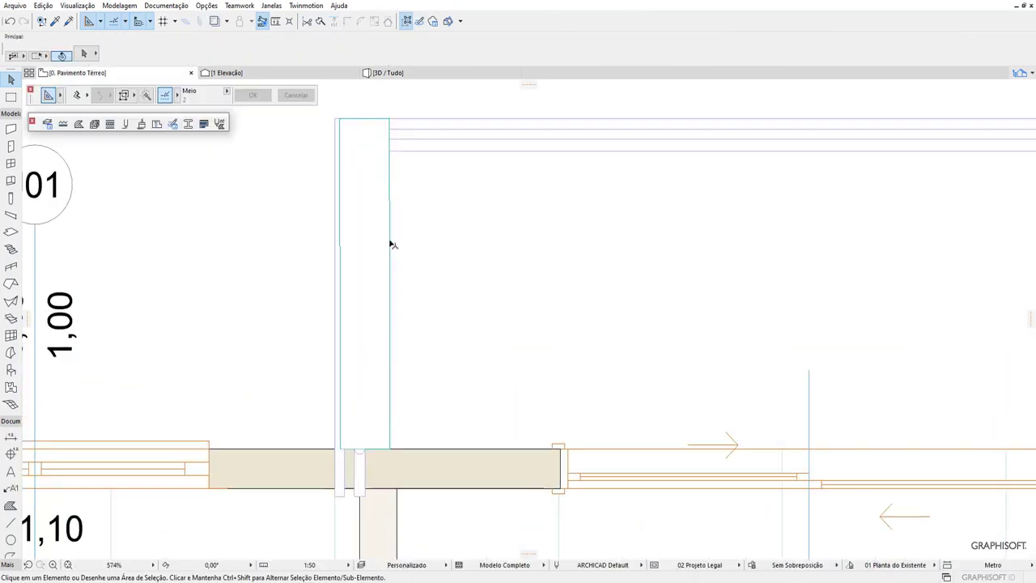
pyautogui.click(392, 244)
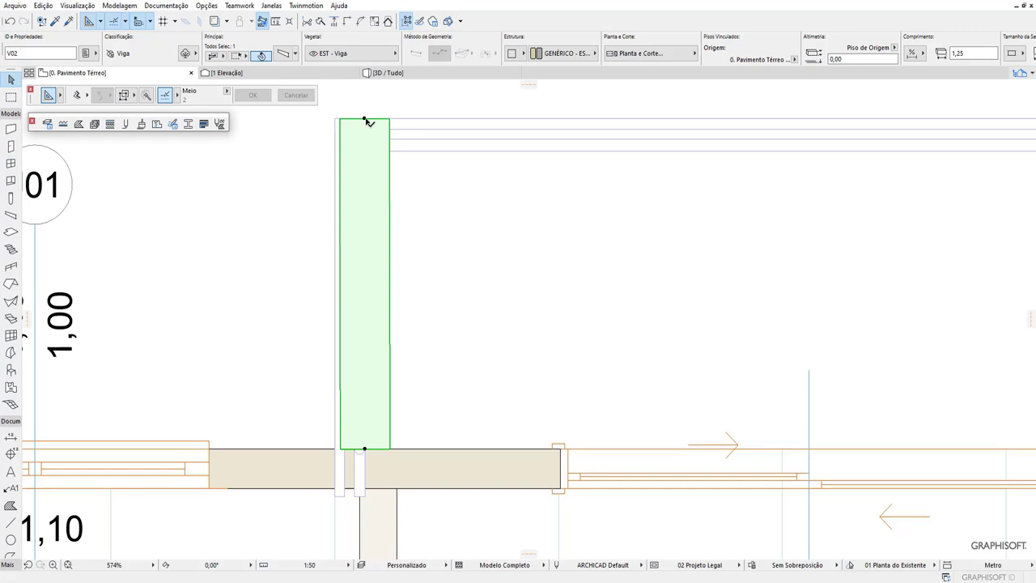
pyautogui.click(364, 119)
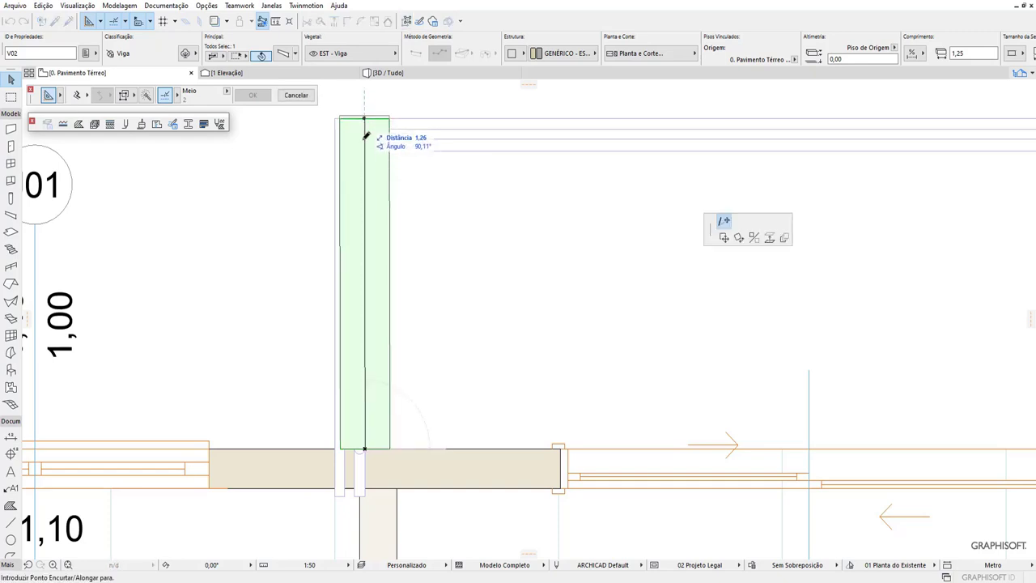
pyautogui.scroll(1, 369, 199)
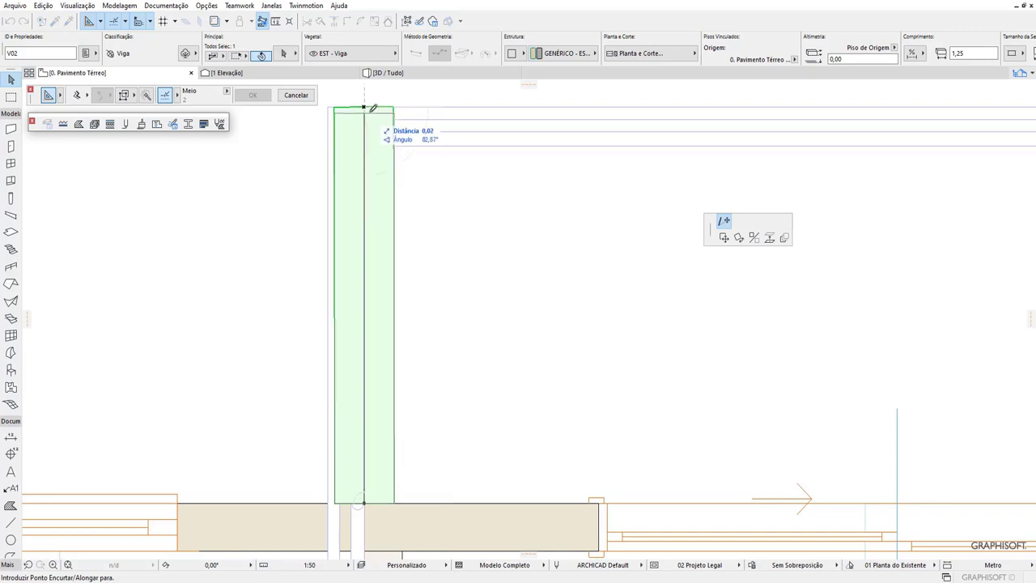
pyautogui.click(374, 104)
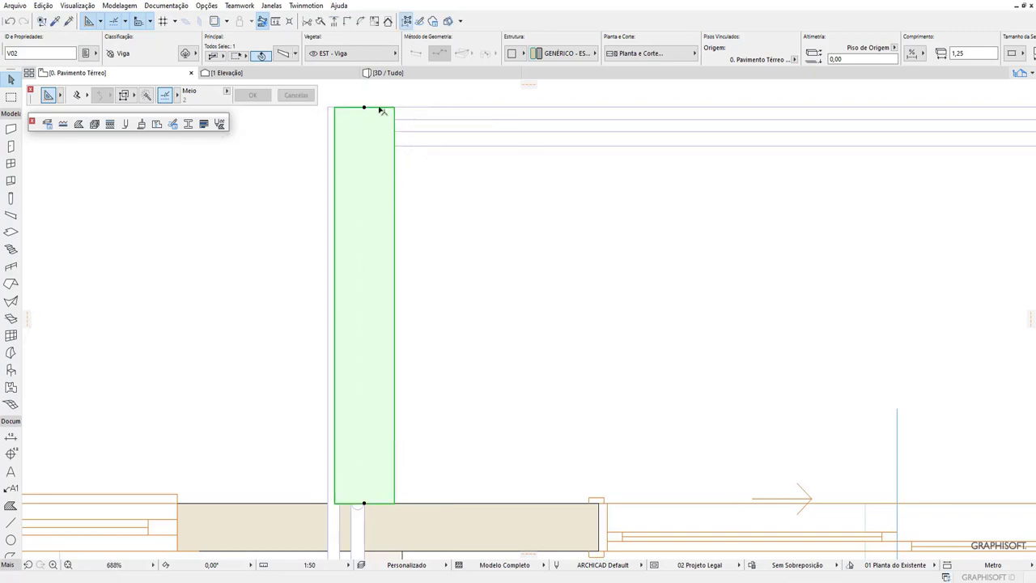
# Step: Hide the railing's layer from its context menu
pyautogui.click(458, 182)
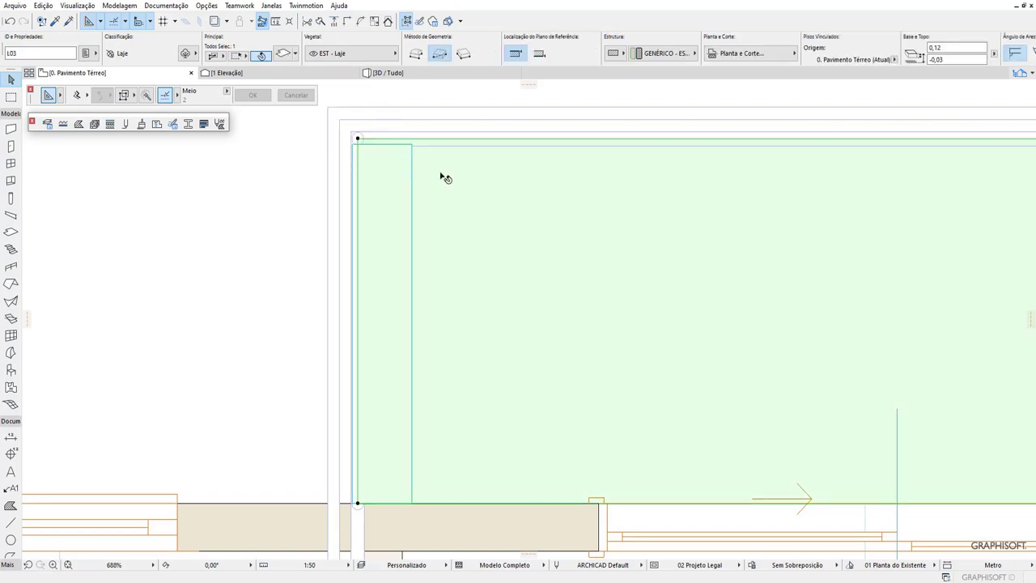
pyautogui.click(440, 174)
pyautogui.press('Escape')
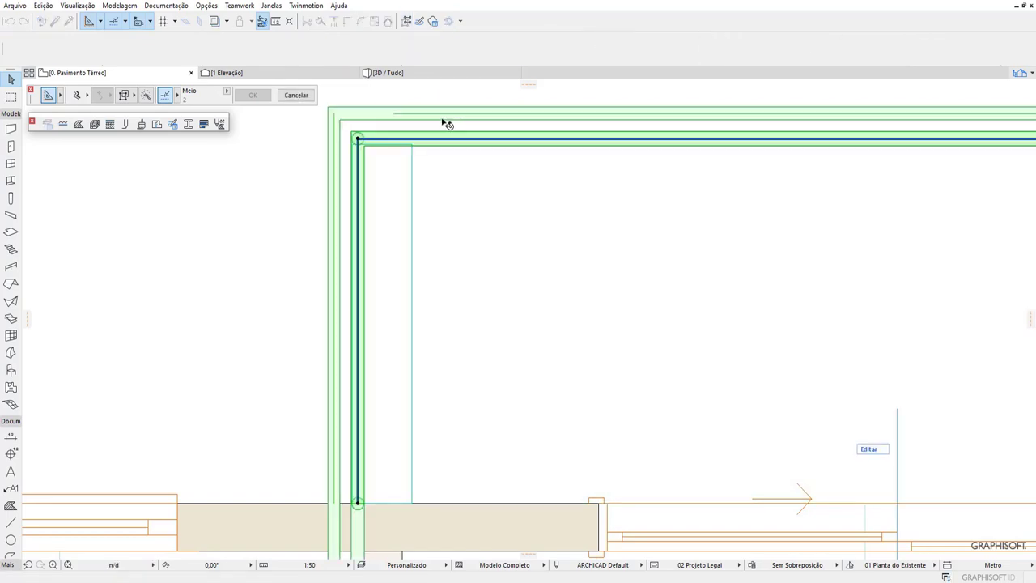
pyautogui.rightClick(444, 123)
pyautogui.moveTo(491, 249)
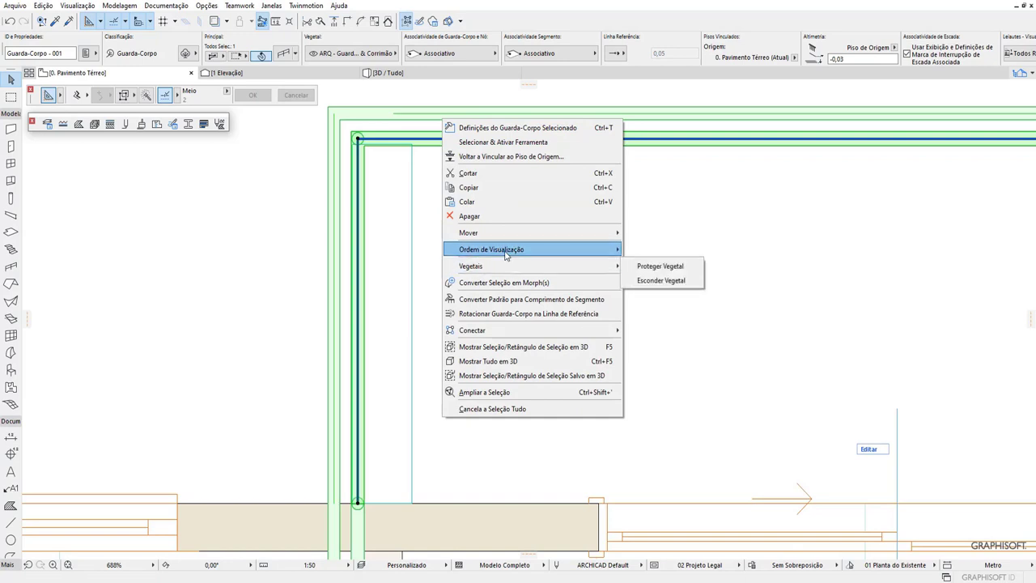
pyautogui.moveTo(471, 266)
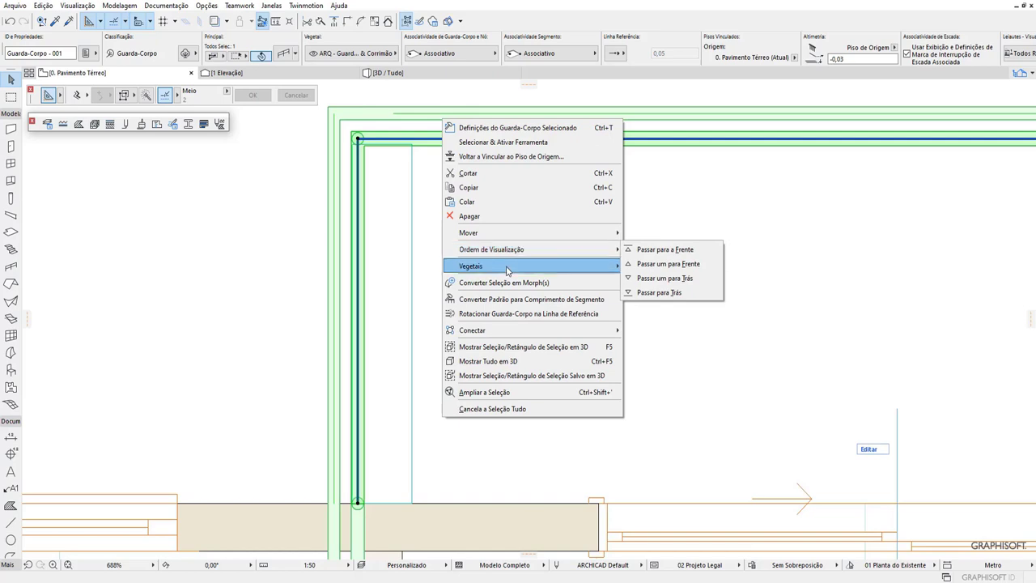
pyautogui.click(655, 277)
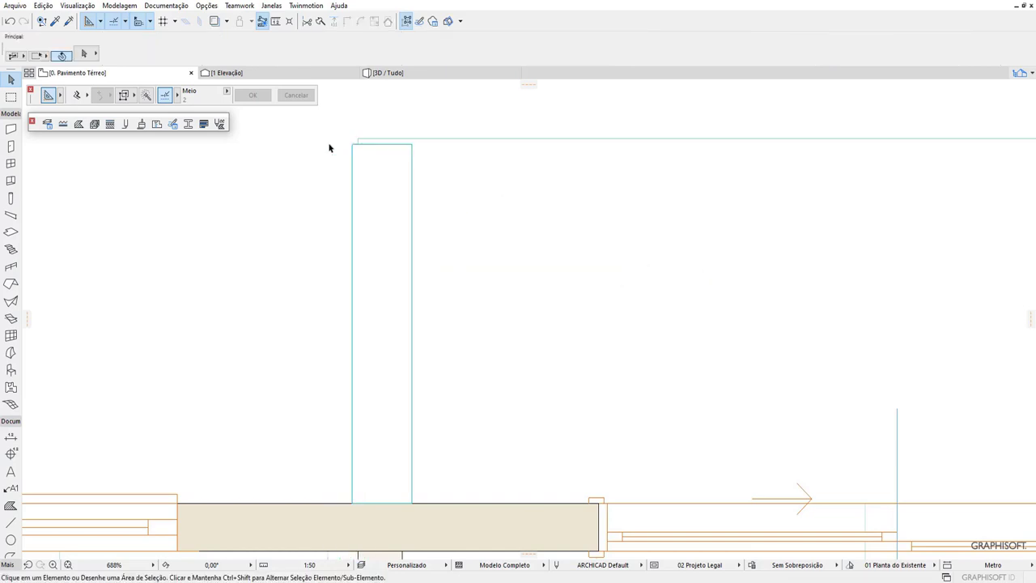
# Step: Drag the side beam to align with the slab edge and lengthen it to 1,15
pyautogui.scroll(-2, 364, 218)
pyautogui.click(393, 181)
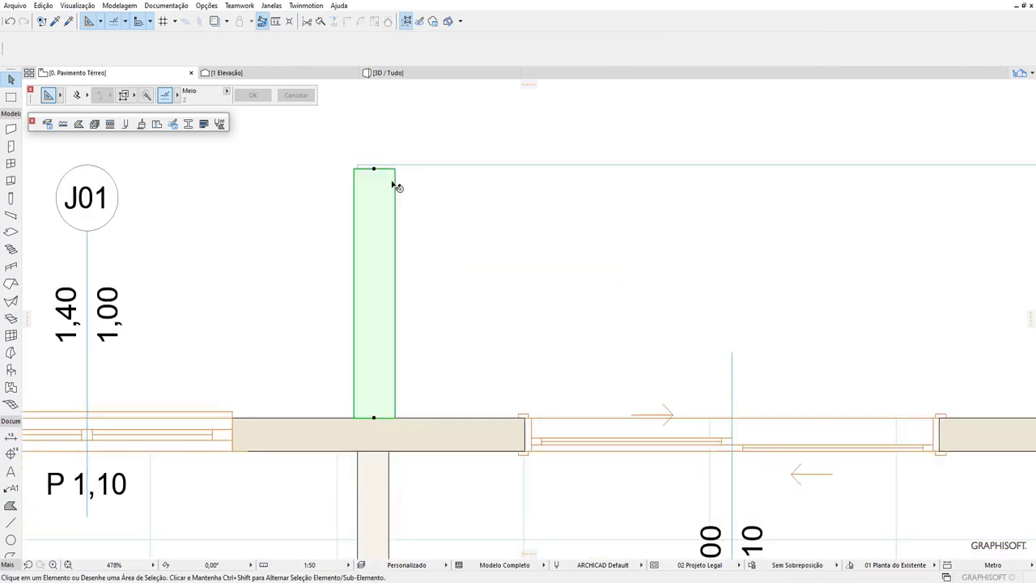
pyautogui.rightClick(378, 174)
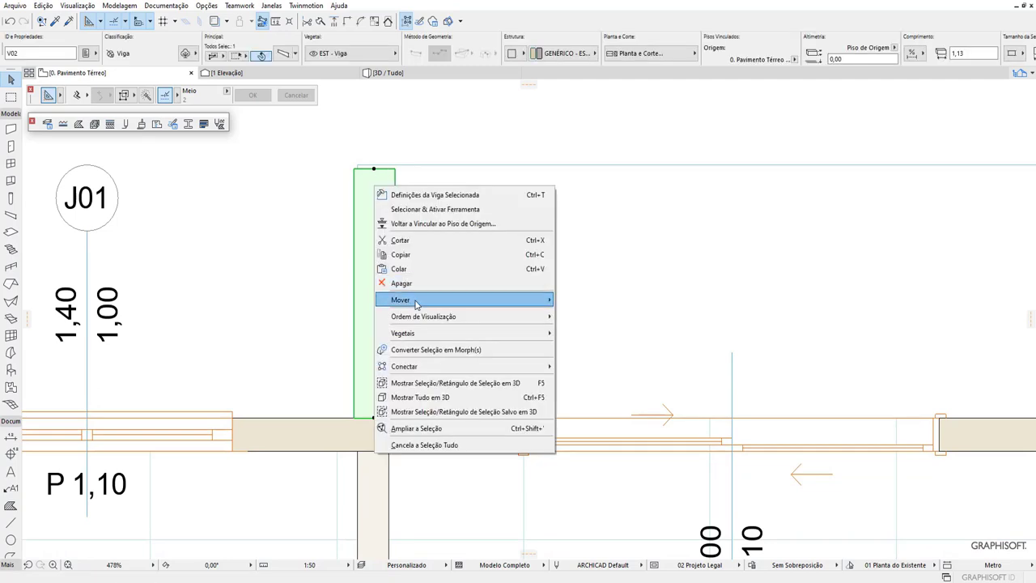
pyautogui.click(599, 298)
pyautogui.scroll(1, 357, 164)
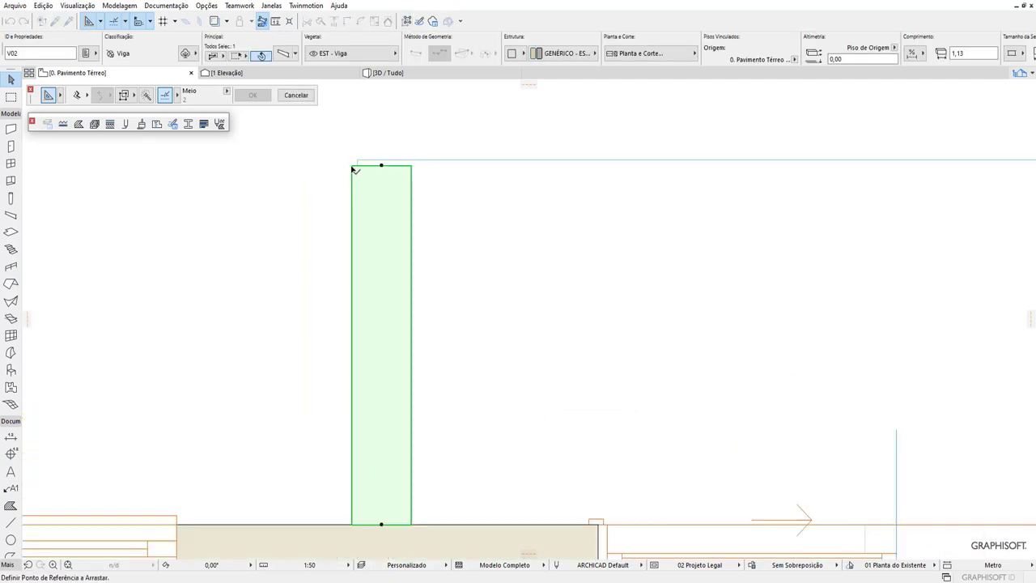
pyautogui.click(353, 170)
pyautogui.click(360, 169)
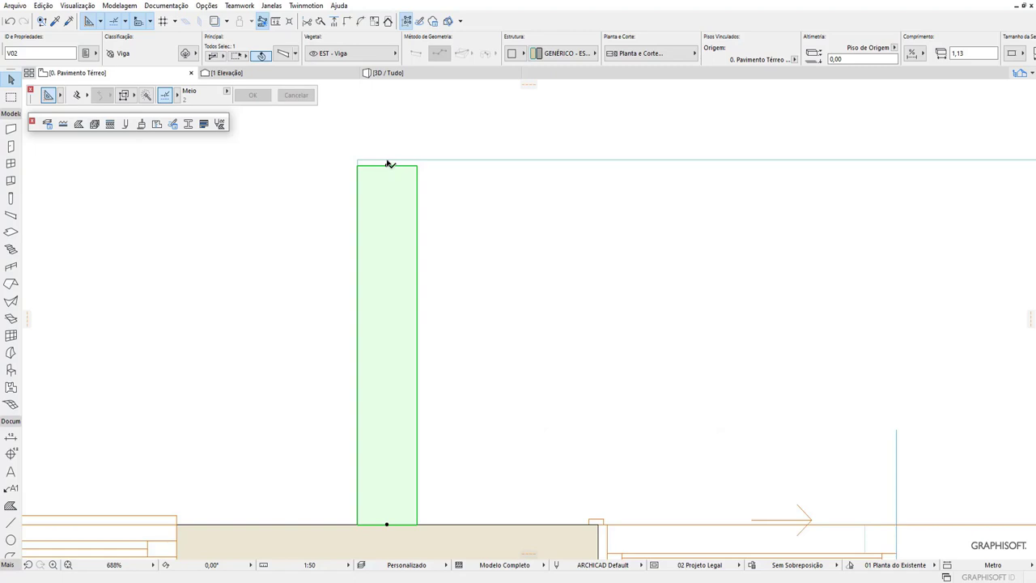
pyautogui.click(387, 165)
pyautogui.click(388, 160)
pyautogui.scroll(-2, 365, 257)
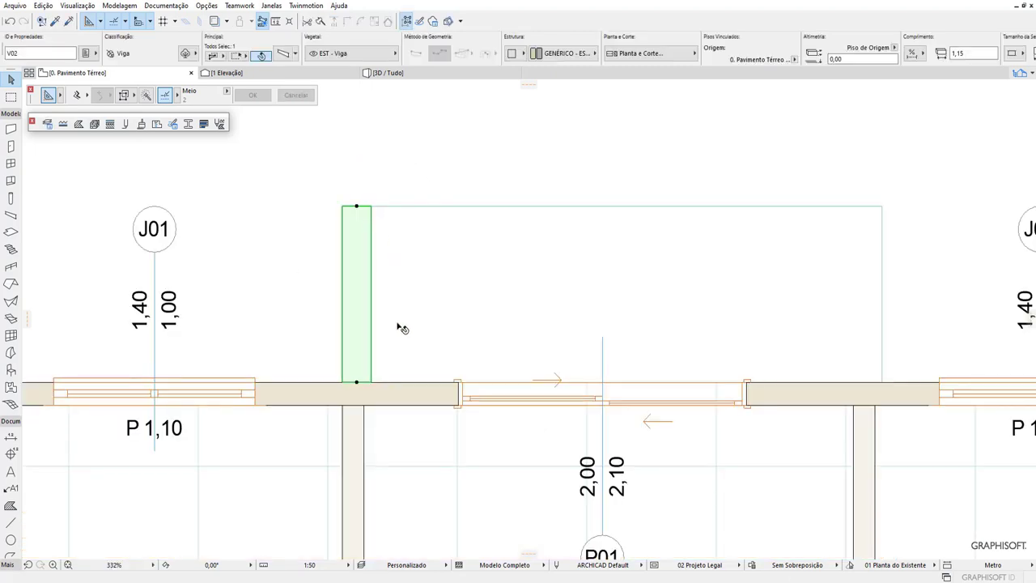
# Step: Copy the side beam to the balcony's right end using Arrastar & Repetir
pyautogui.rightClick(364, 209)
pyautogui.press('Escape')
pyautogui.press('Escape')
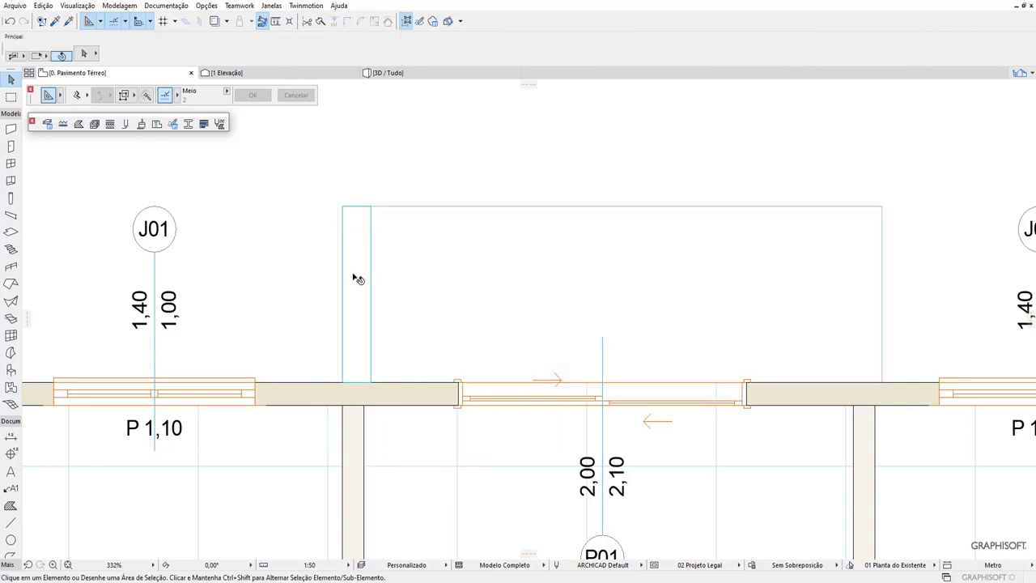
pyautogui.click(359, 279)
pyautogui.rightClick(355, 275)
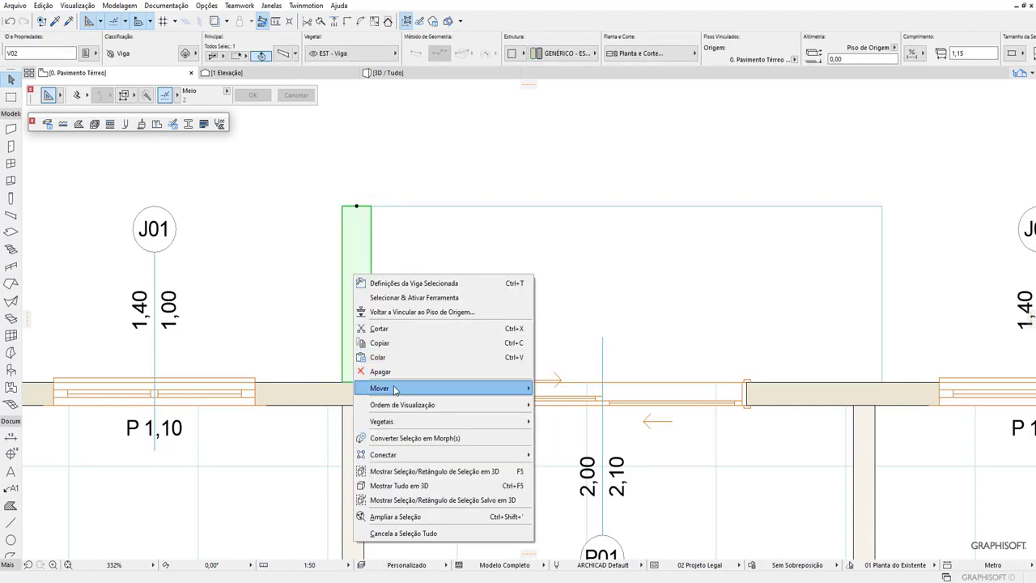
pyautogui.moveTo(379, 389)
pyautogui.click(581, 450)
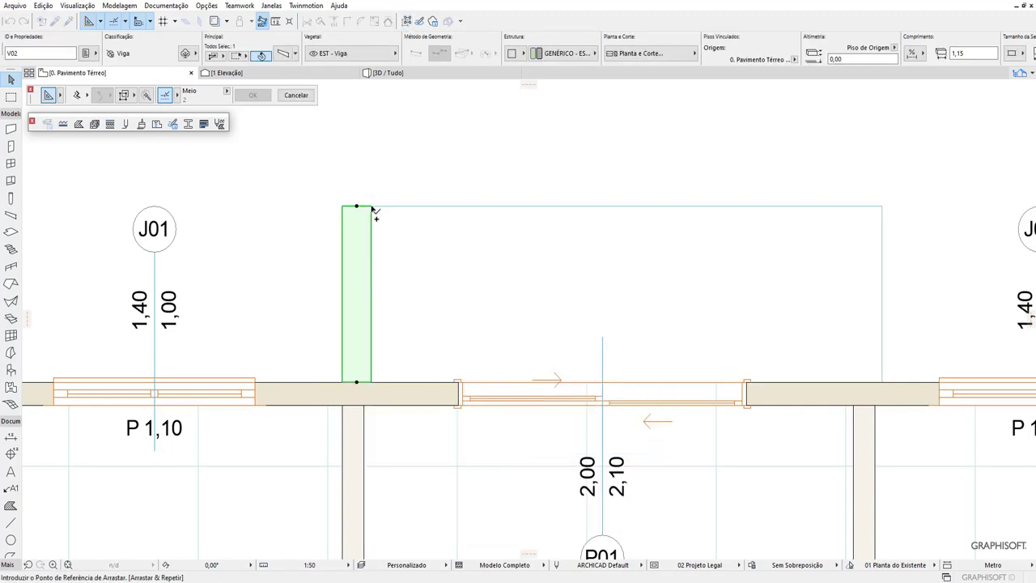
pyautogui.click(372, 207)
pyautogui.click(882, 206)
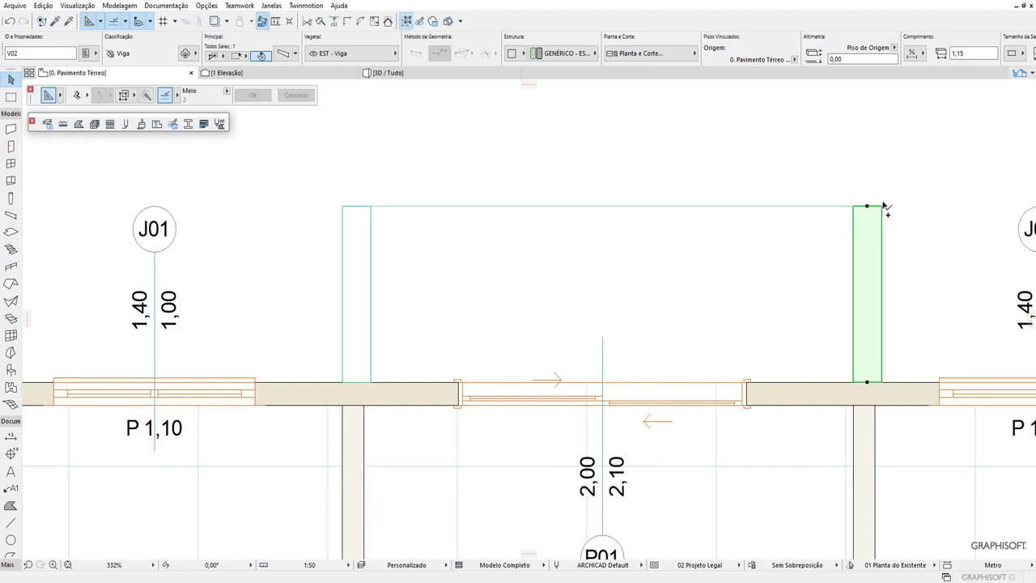
pyautogui.click(371, 240)
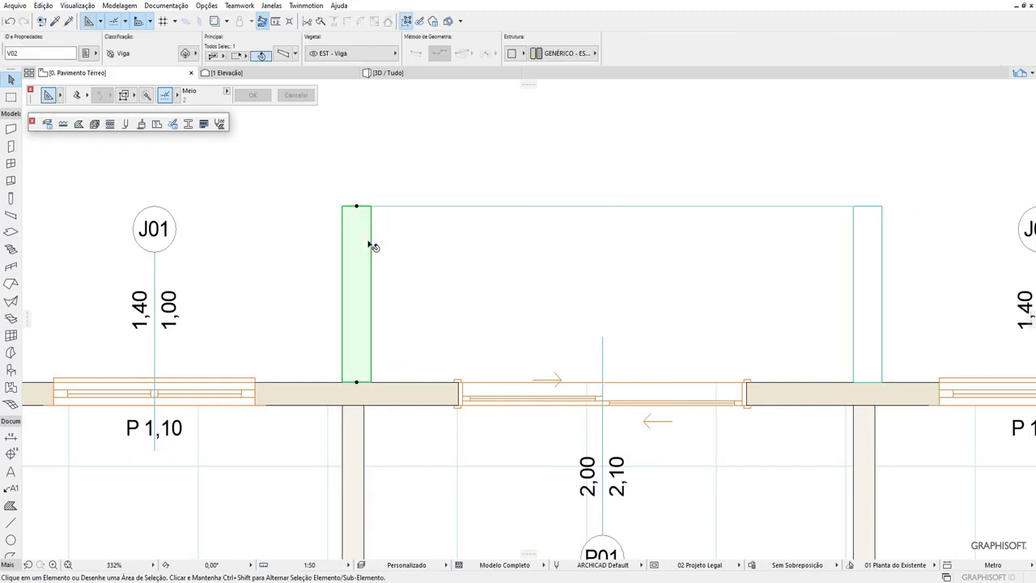
pyautogui.rightClick(369, 241)
pyautogui.moveTo(458, 355)
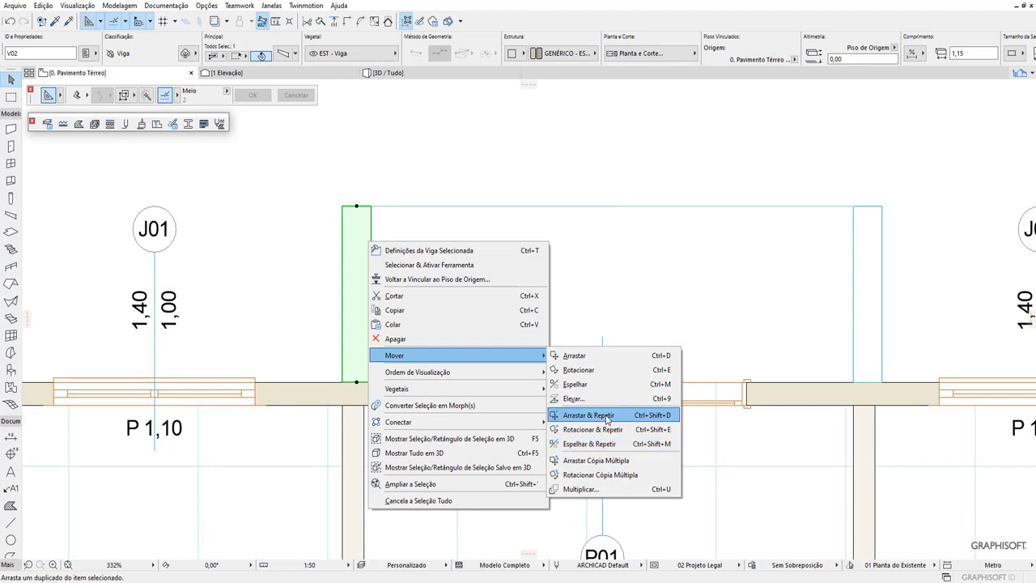
# Step: Place another beam copy above the balcony and rotate it 90° to lie horizontally
pyautogui.click(608, 417)
pyautogui.click(356, 245)
pyautogui.click(512, 168)
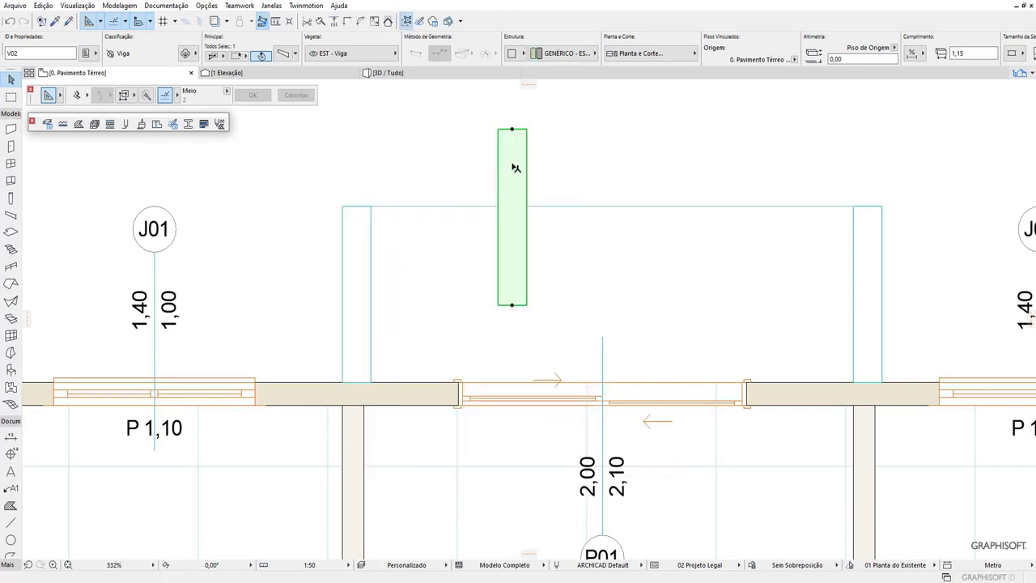
pyautogui.rightClick(513, 167)
pyautogui.moveTo(566, 278)
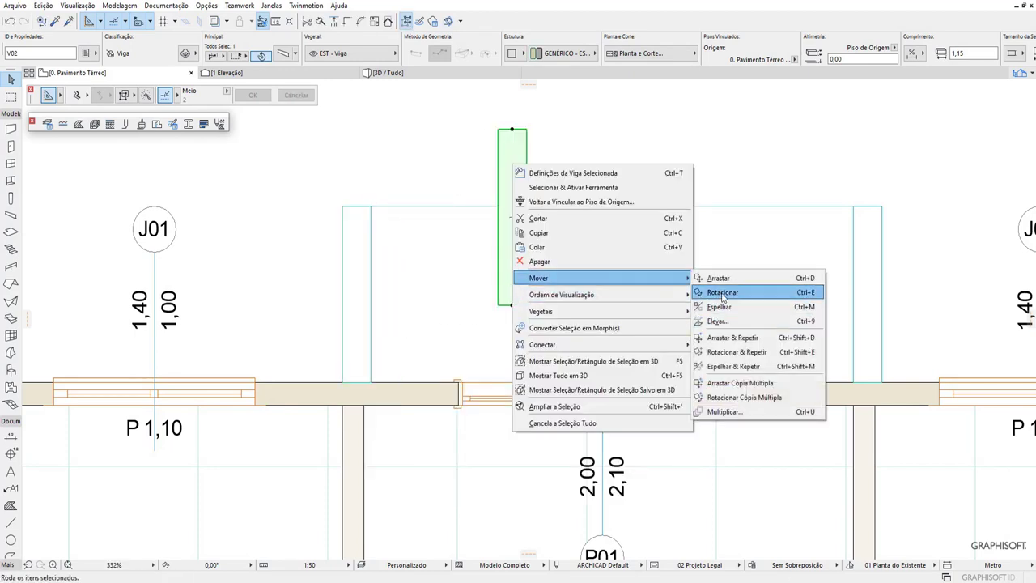
pyautogui.click(716, 288)
pyautogui.click(511, 175)
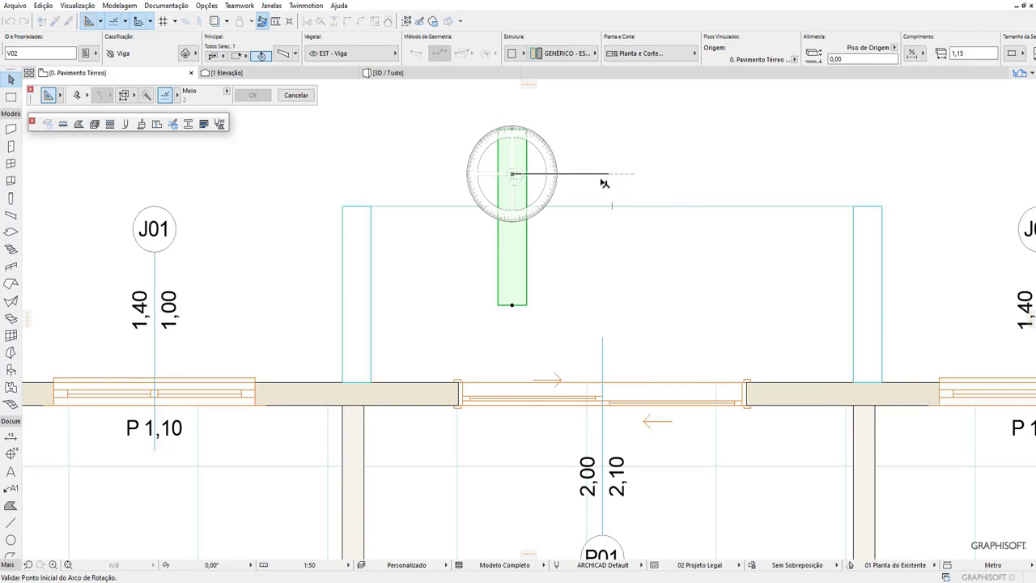
pyautogui.click(609, 174)
pyautogui.press('Escape')
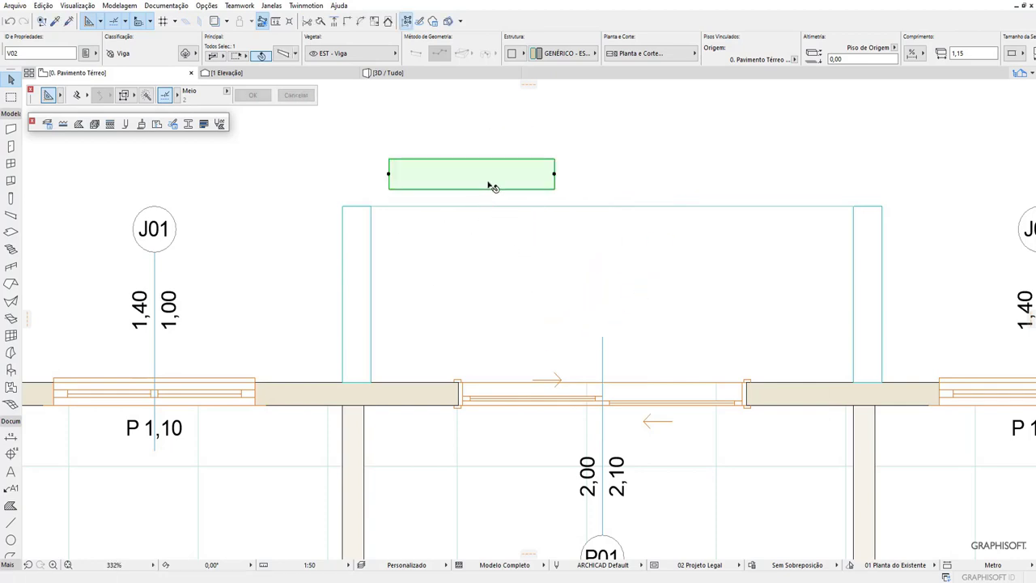
# Step: Move the horizontal beam to the balcony's top-left corner and stretch it to 3,75
pyautogui.rightClick(489, 185)
pyautogui.click(695, 294)
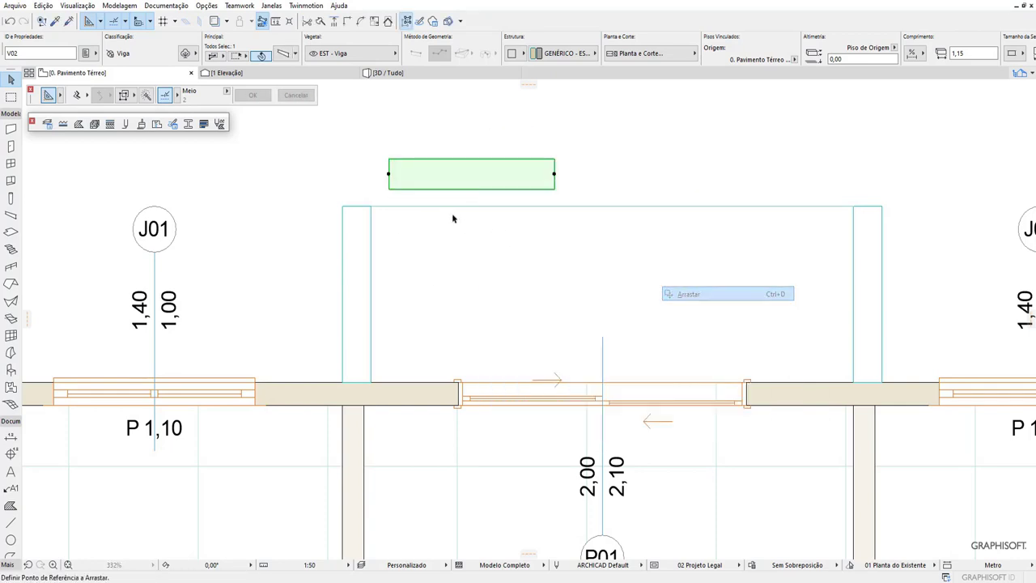
pyautogui.click(389, 160)
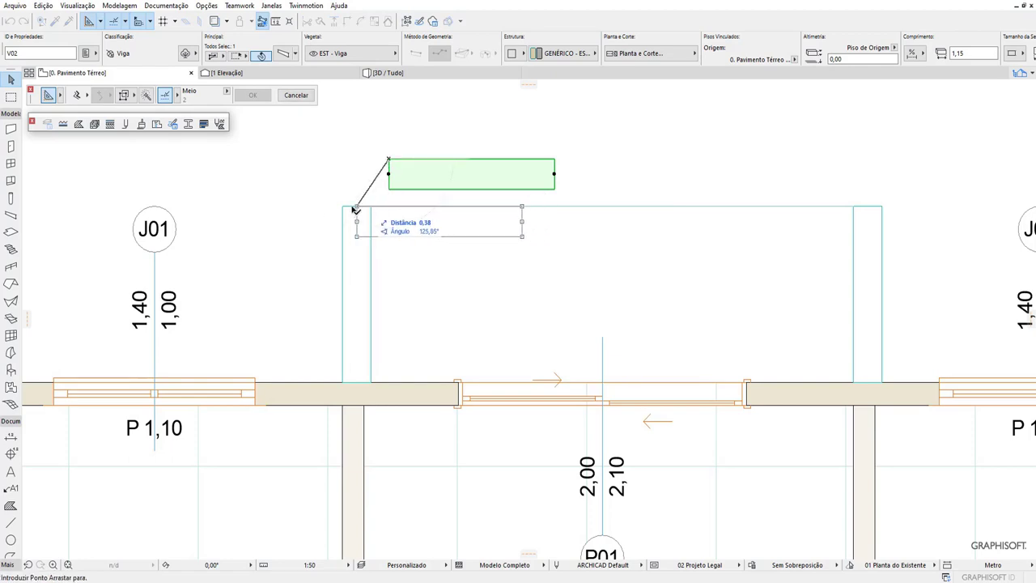
pyautogui.click(342, 207)
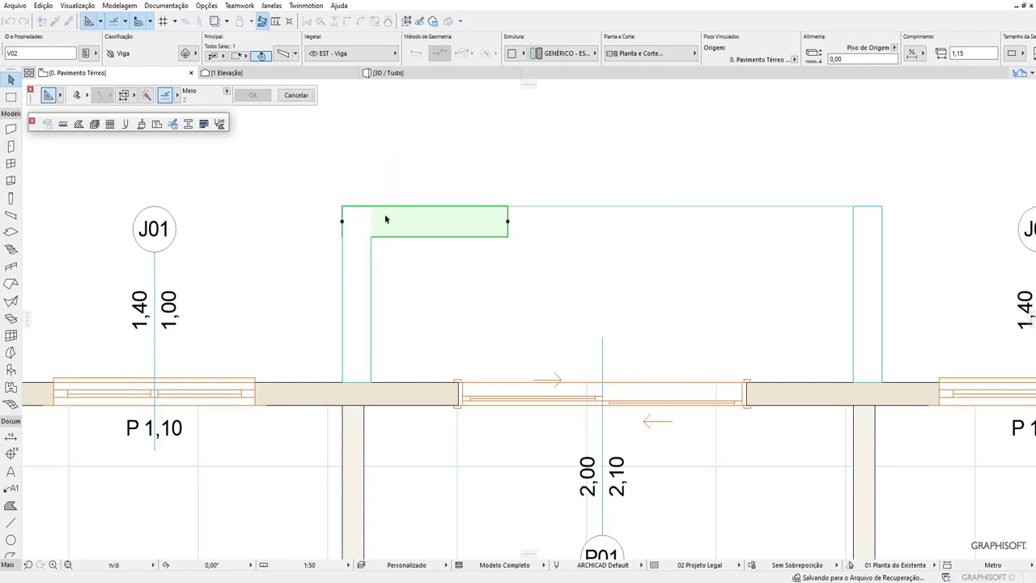
pyautogui.click(508, 221)
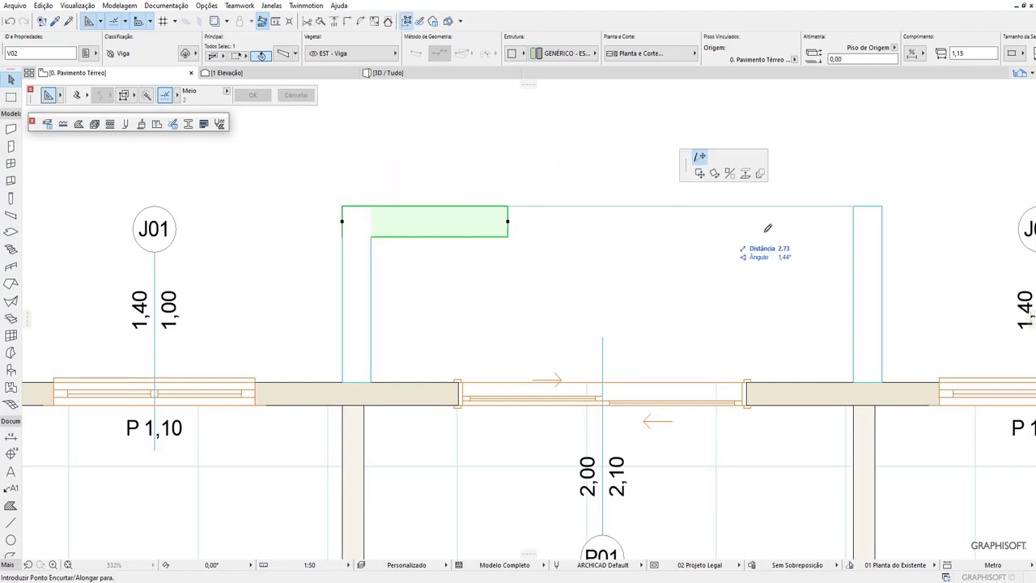
pyautogui.click(883, 220)
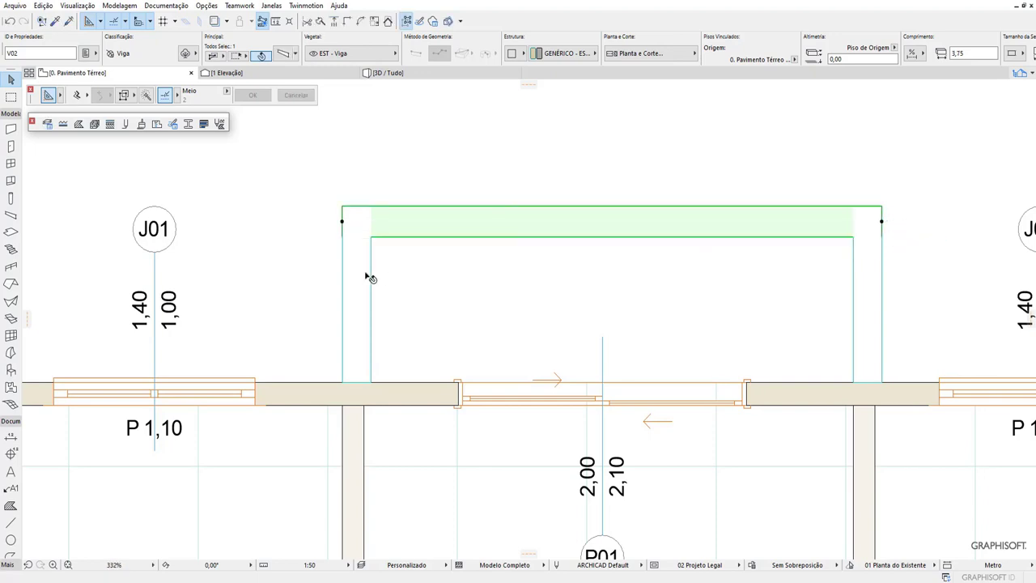
pyautogui.keyDown('shift'); pyautogui.click(368, 277); pyautogui.keyUp('shift')
pyautogui.click(361, 21)
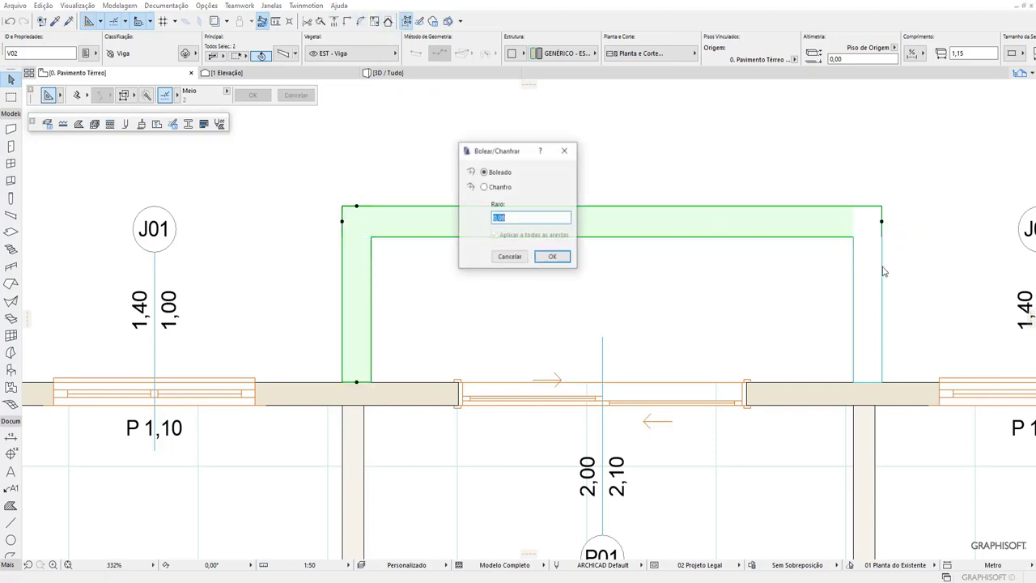
pyautogui.click(516, 259)
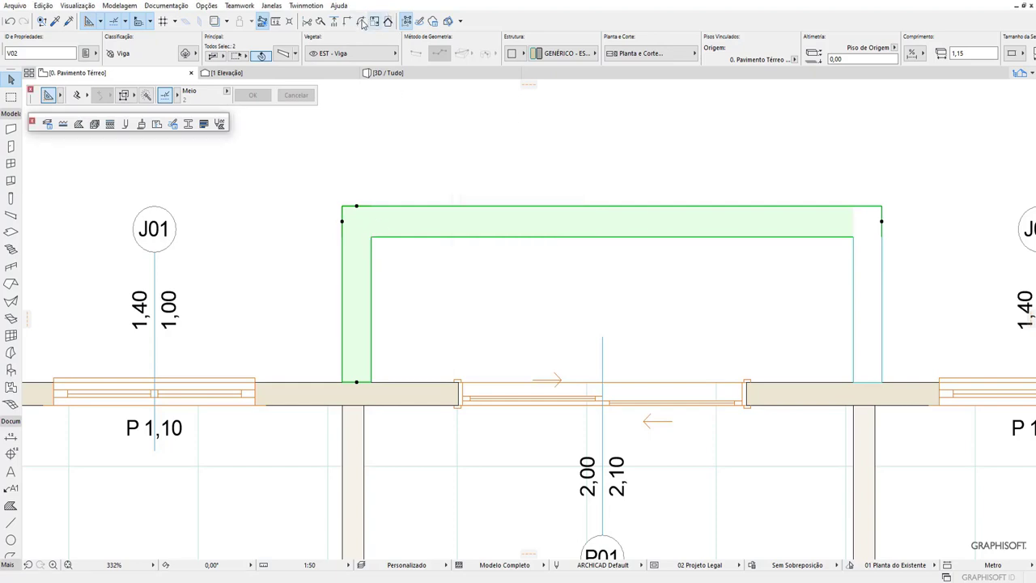
pyautogui.click(856, 293)
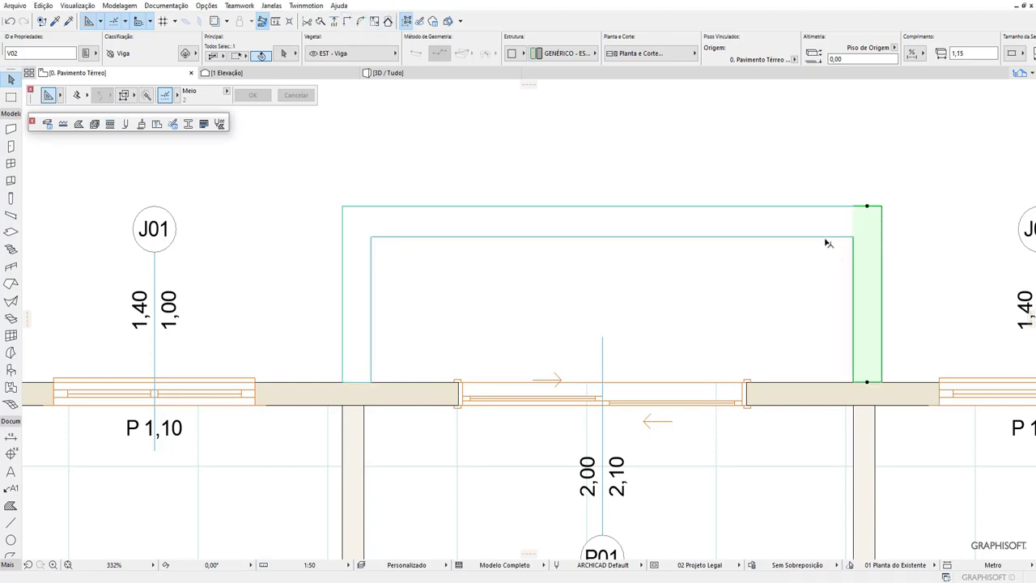
pyautogui.keyDown('shift'); pyautogui.click(827, 235); pyautogui.keyUp('shift')
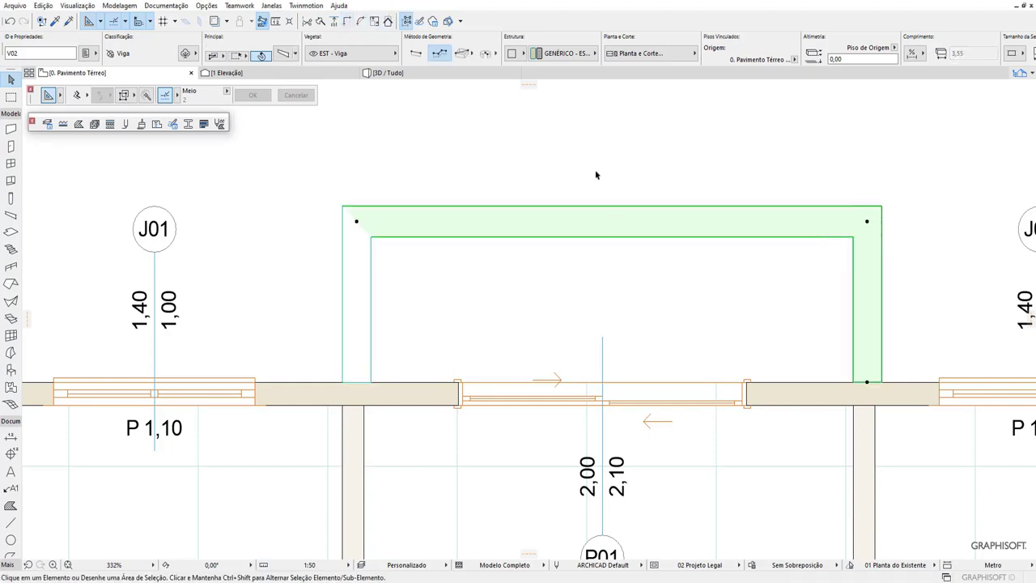
pyautogui.click(382, 254)
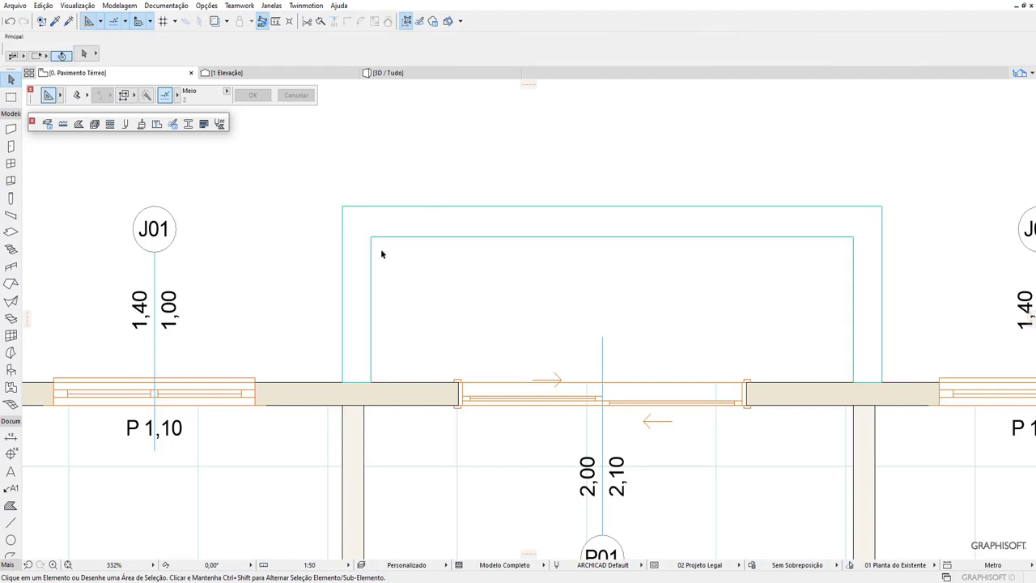
pyautogui.click(450, 73)
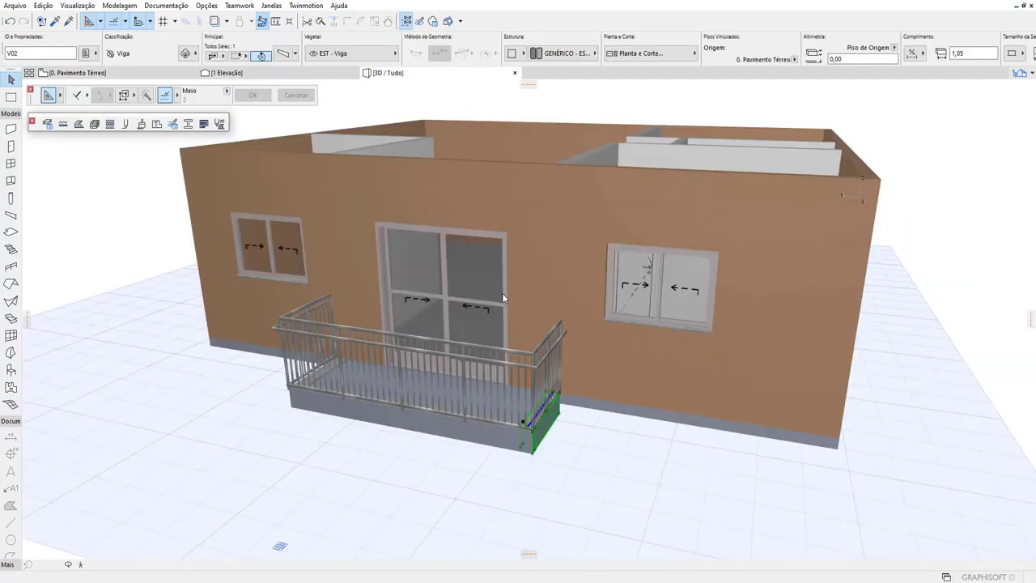
pyautogui.click(539, 466)
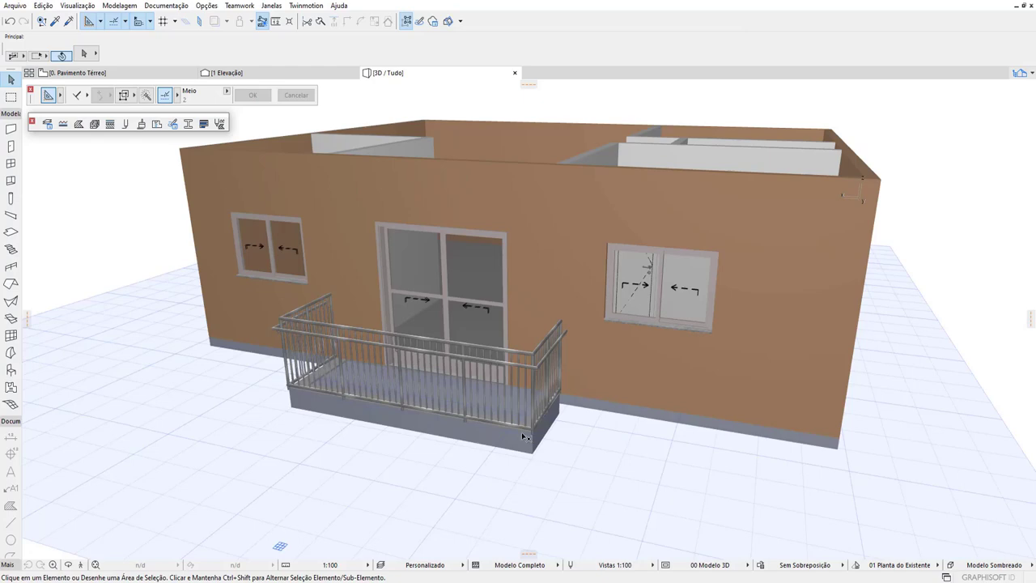
pyautogui.moveTo(524, 437)
pyautogui.keyDown('shift'); pyautogui.mouseDown(button='middle')
pyautogui.moveTo(740, 326)
pyautogui.moveTo(250, 357)
pyautogui.moveTo(564, 267)
pyautogui.moveTo(527, 318)
pyautogui.mouseUp(button='middle'); pyautogui.keyUp('shift')
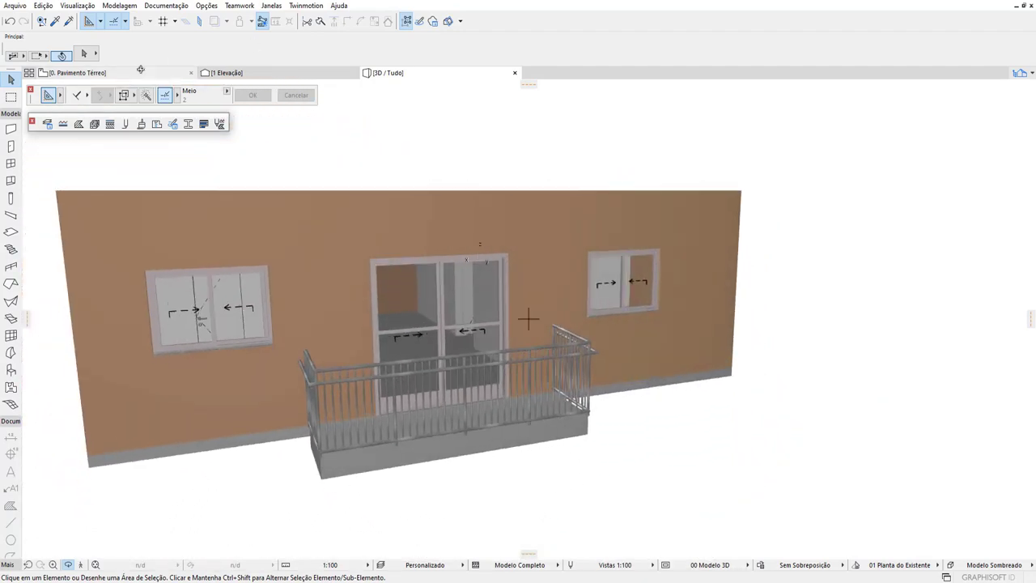
pyautogui.click(140, 69)
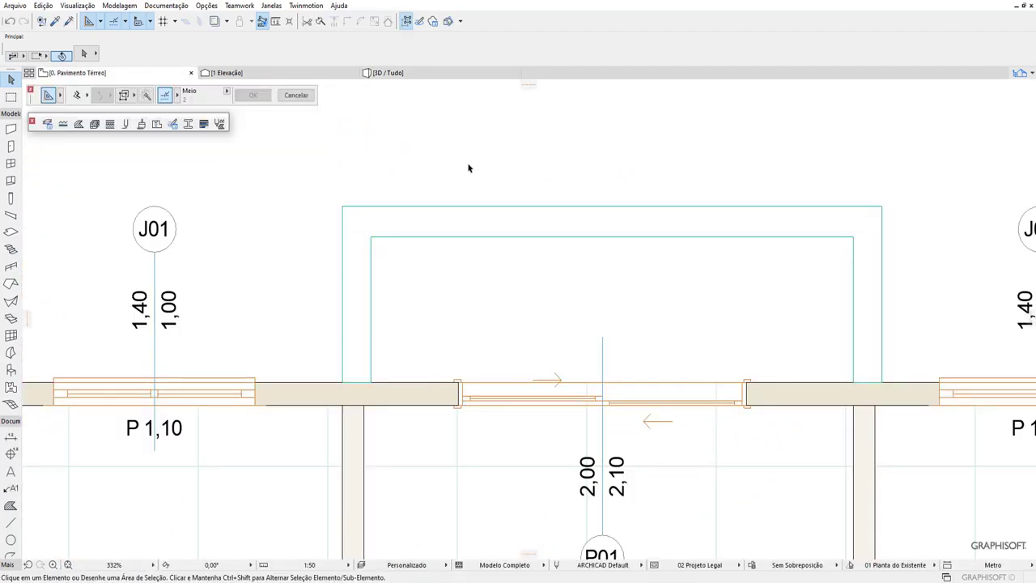
# Step: Apply the 02 Projeto Legal - Planta view set to the ground-floor plan
pyautogui.scroll(-2, 421, 187)
pyautogui.scroll(-2, 421, 188)
pyautogui.click(408, 565)
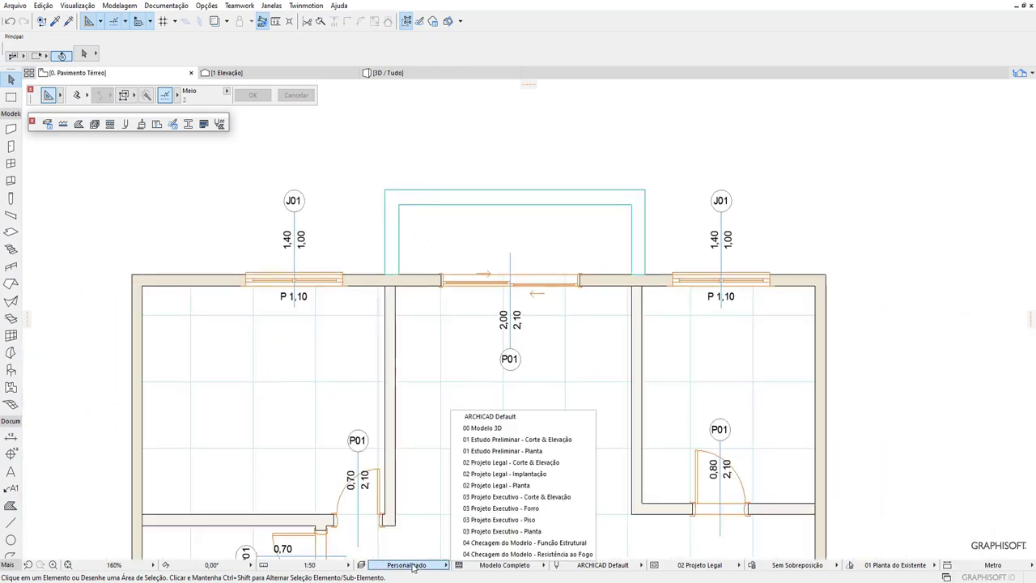
pyautogui.click(493, 485)
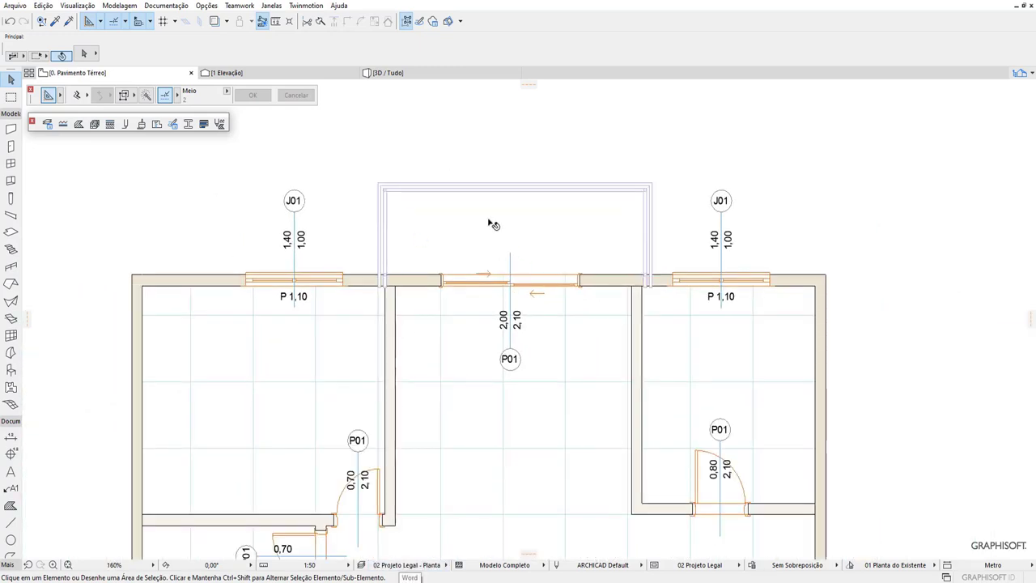
# Step: View the model from above in 3D, then return to the plan and check the balcony slab
pyautogui.click(446, 78)
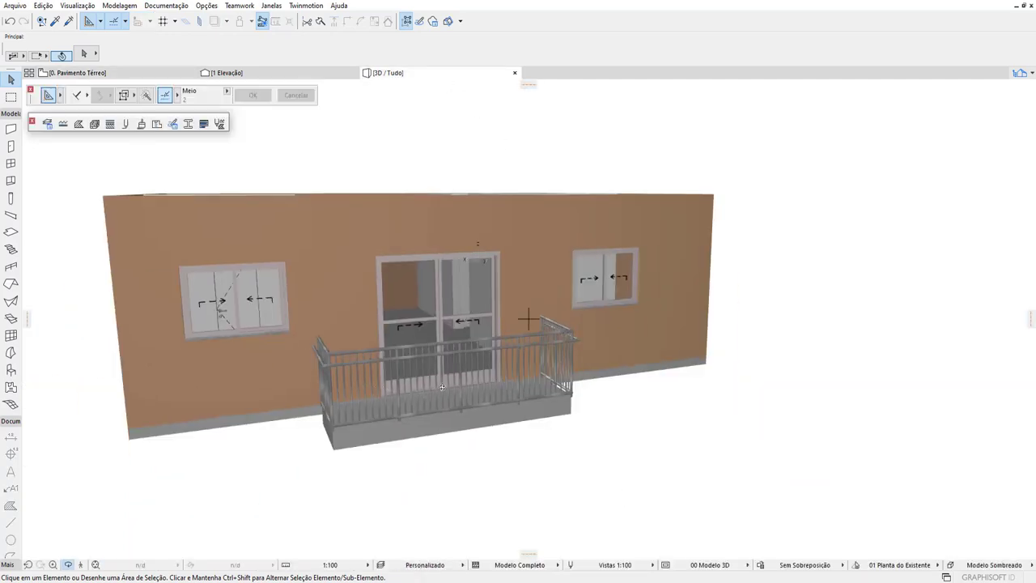
pyautogui.keyDown('shift'); pyautogui.moveTo(441, 386); pyautogui.dragTo(279, 125, button='middle'); pyautogui.keyUp('shift')
pyautogui.click(122, 73)
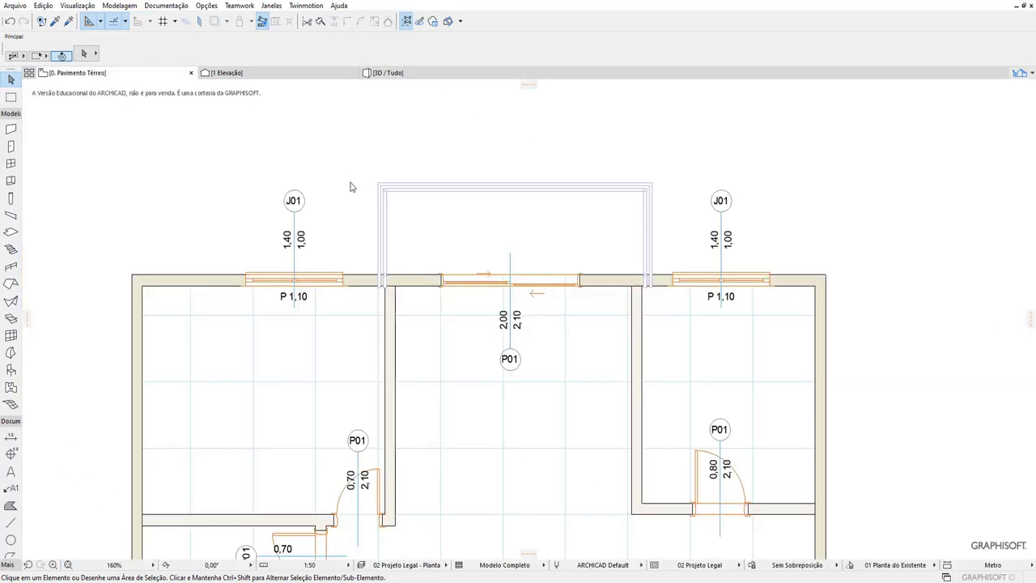
pyautogui.click(437, 227)
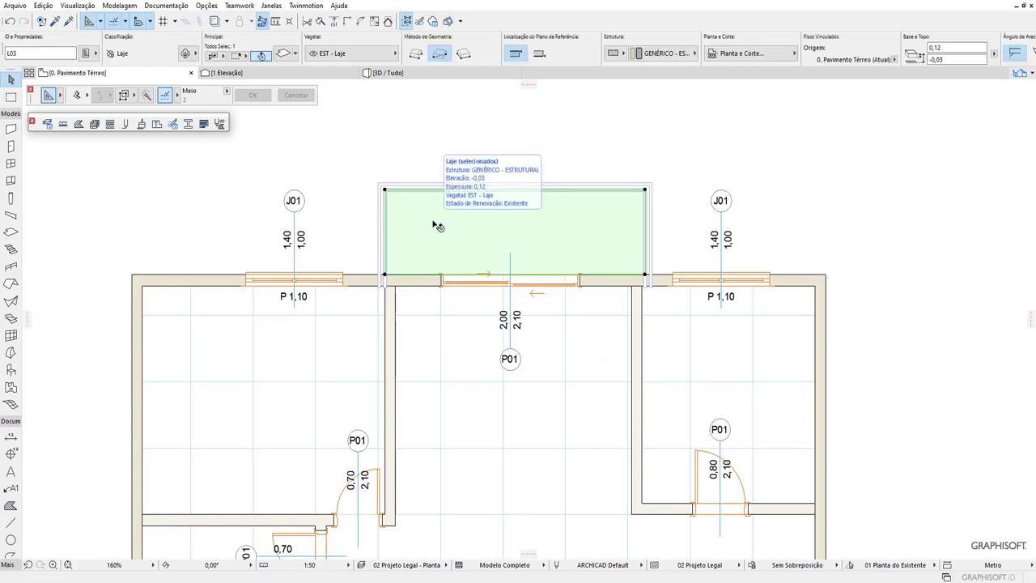
pyautogui.press('Escape')
# Step: Orbit the 3D model underneath and to the front, then zoom out on the floor plan
pyautogui.press('F3')
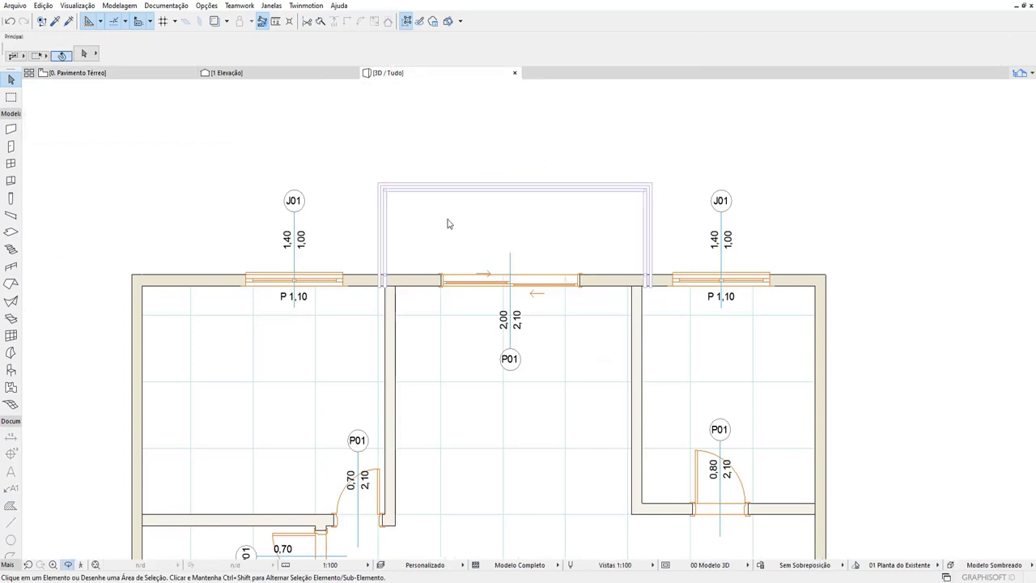
pyautogui.keyDown('shift'); pyautogui.moveTo(430, 464); pyautogui.dragTo(383, 237, button='middle'); pyautogui.keyUp('shift')
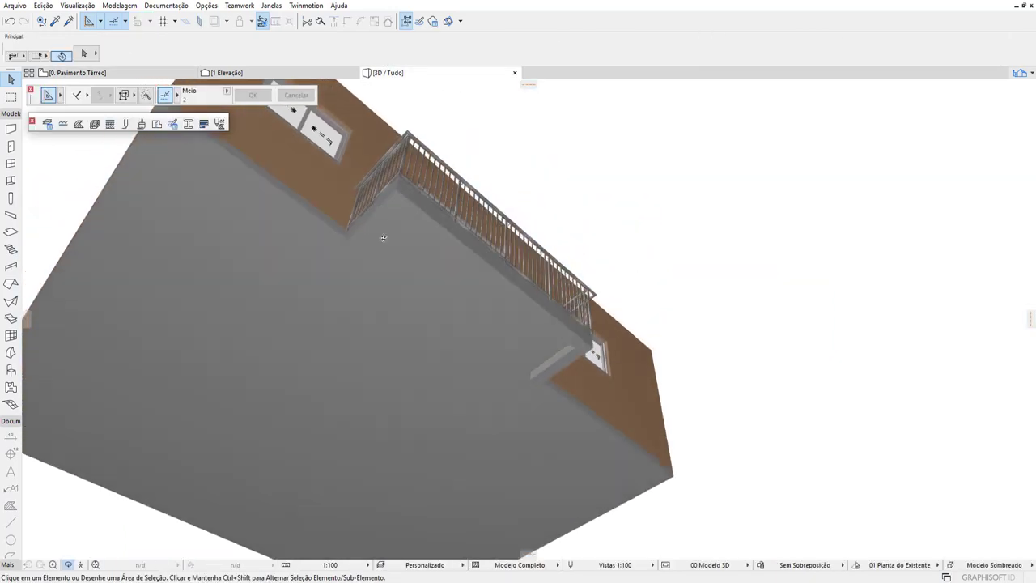
pyautogui.keyDown('shift'); pyautogui.moveTo(589, 324); pyautogui.dragTo(542, 485, button='middle'); pyautogui.keyUp('shift')
pyautogui.press('F2')
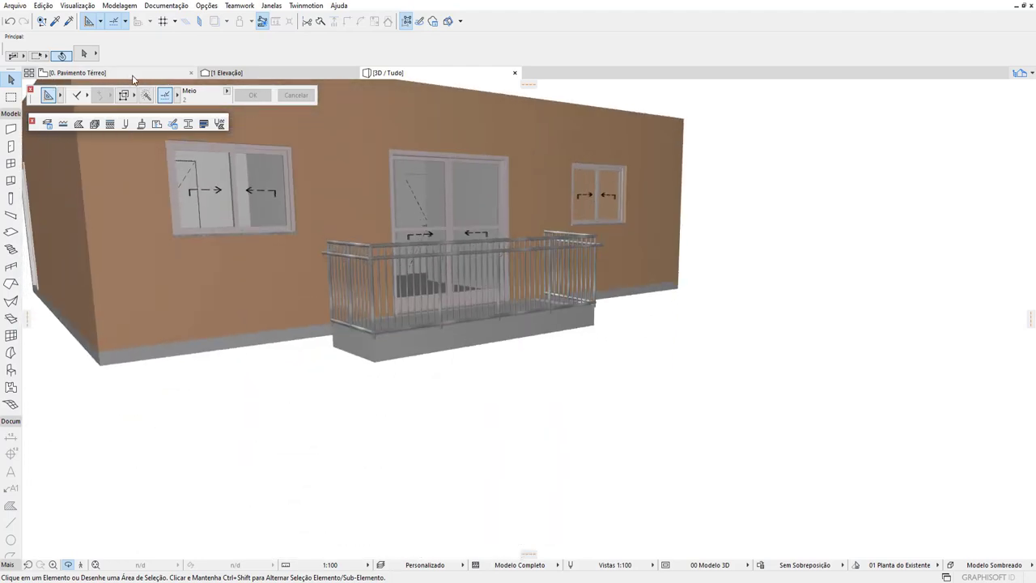
pyautogui.scroll(-3, 444, 205)
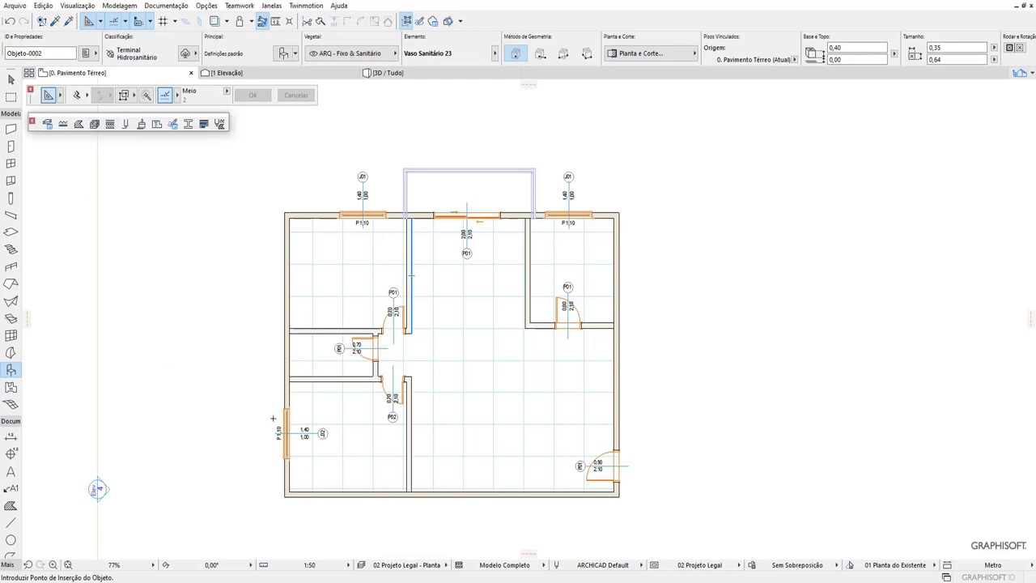
# Step: Zoom the ground-floor plan in slightly to prepare for placing the Vaso Sanitário 23 toilet
pyautogui.scroll(2, 273, 419)
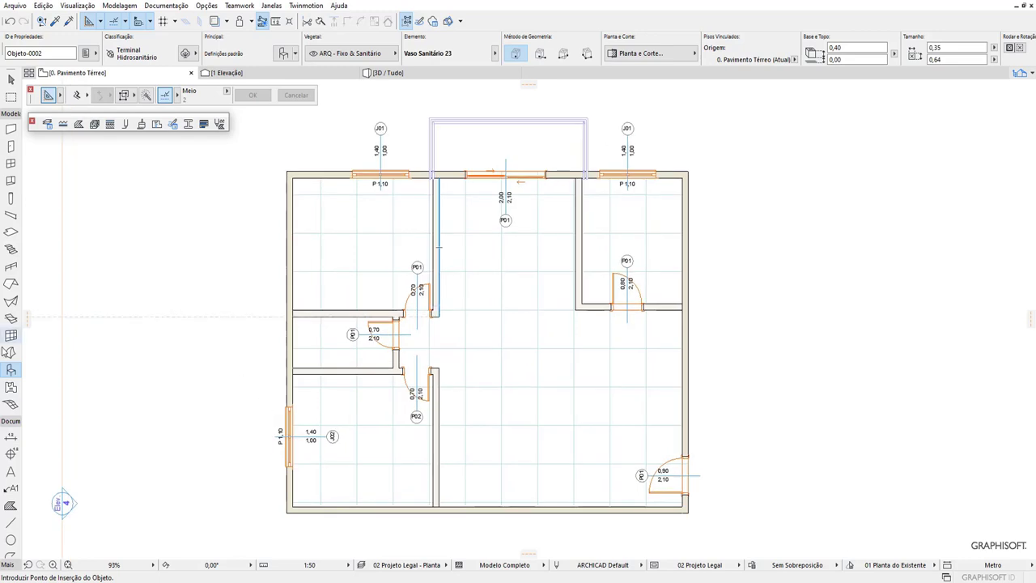
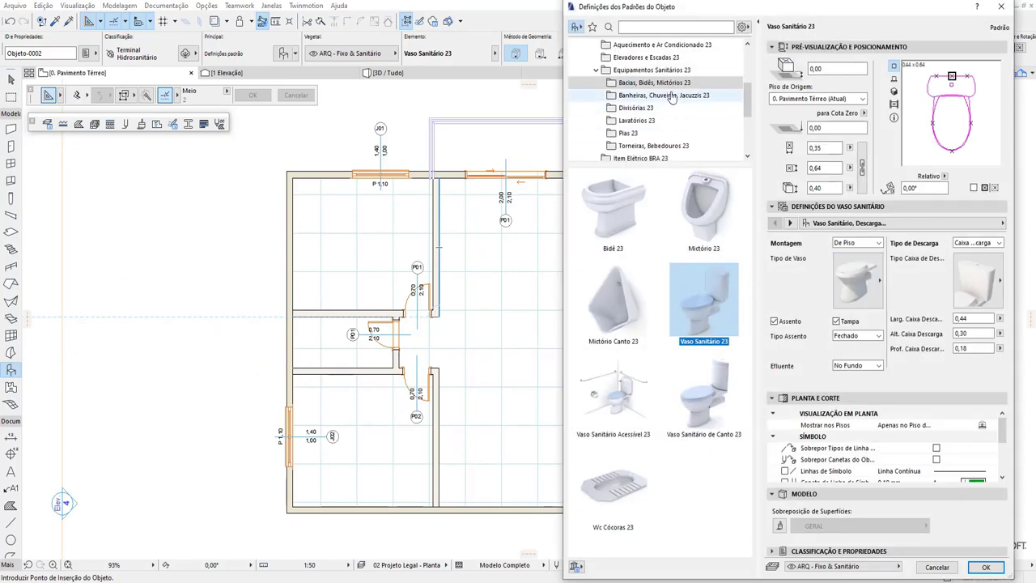
# Step: Place the Vaso Sanitário 23 toilet against the small bathroom's lower wall
pyautogui.scroll(3, 718, 107)
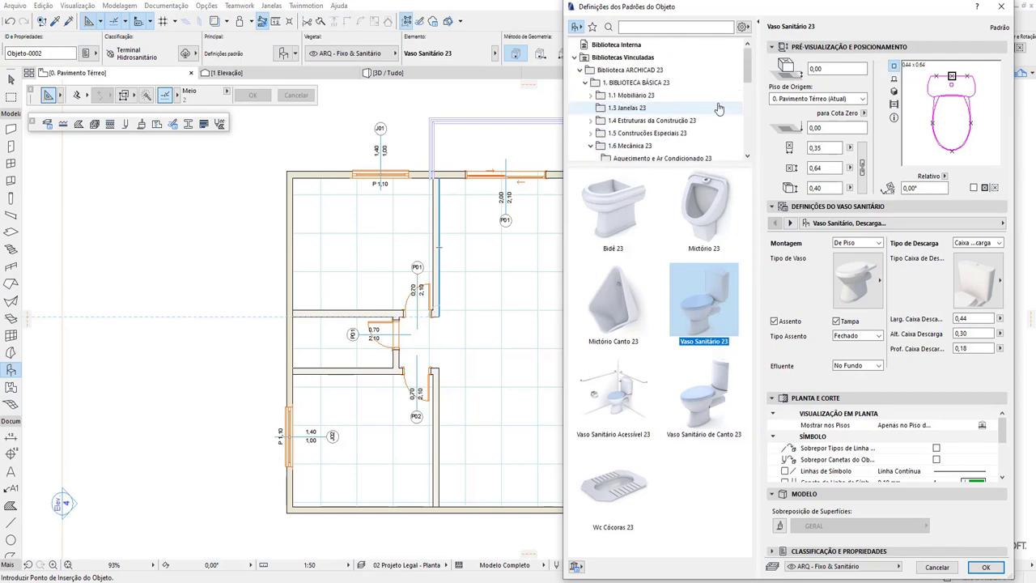
pyautogui.scroll(-3, 717, 108)
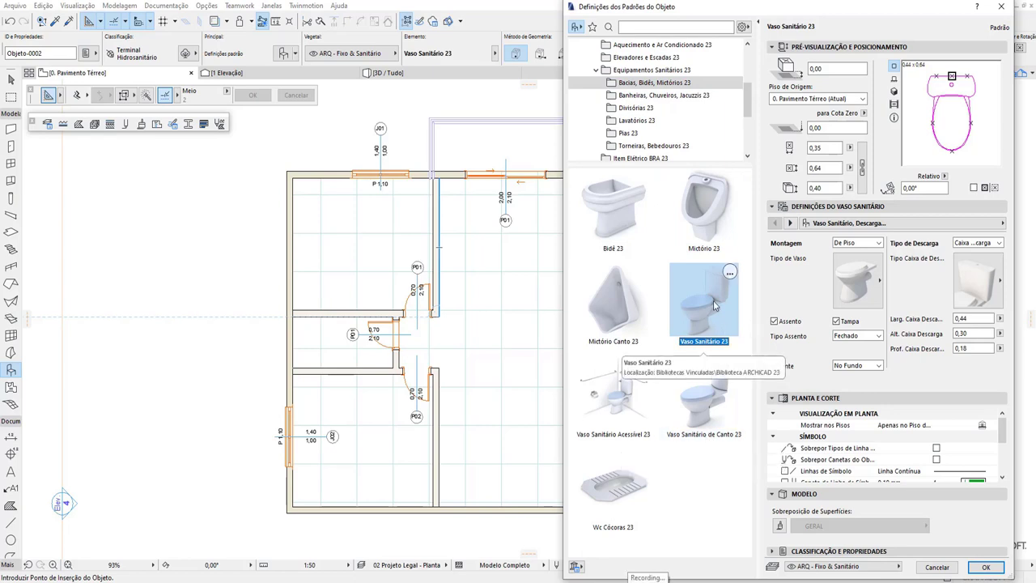
pyautogui.click(985, 567)
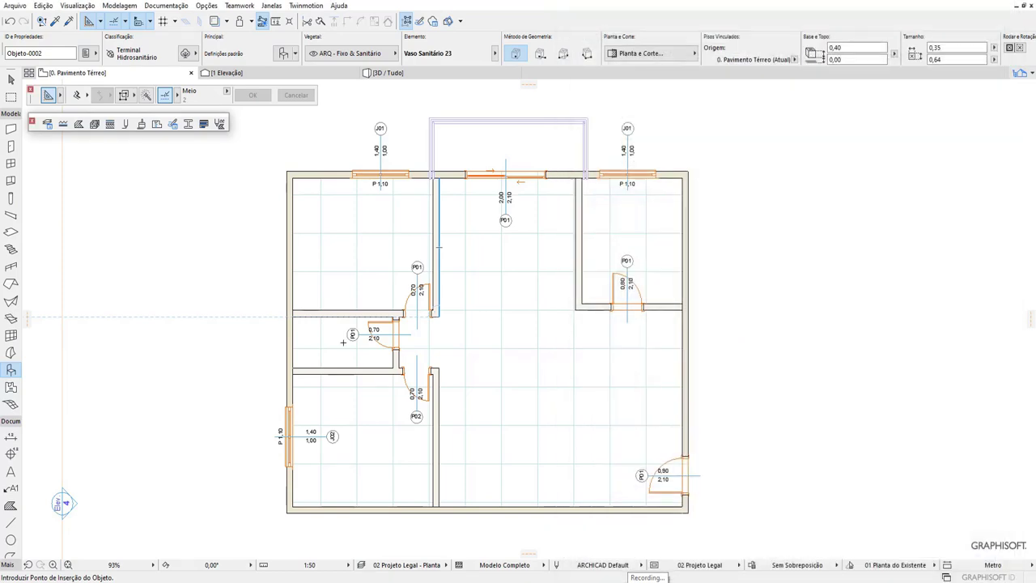
pyautogui.scroll(5, 343, 343)
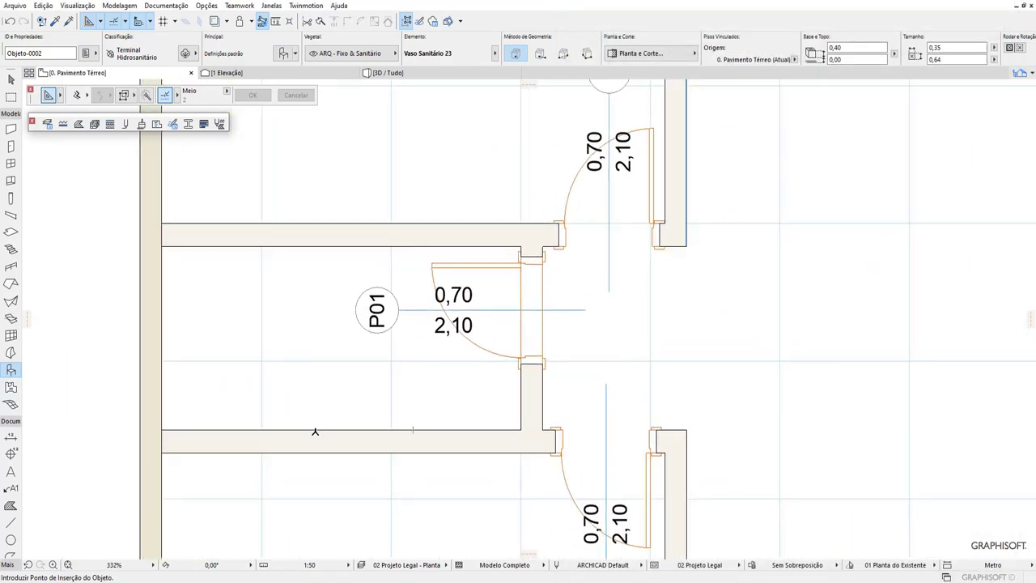
pyautogui.click(317, 430)
# Step: Rotate the toilet 180° so it faces into the bathroom
pyautogui.click(10, 79)
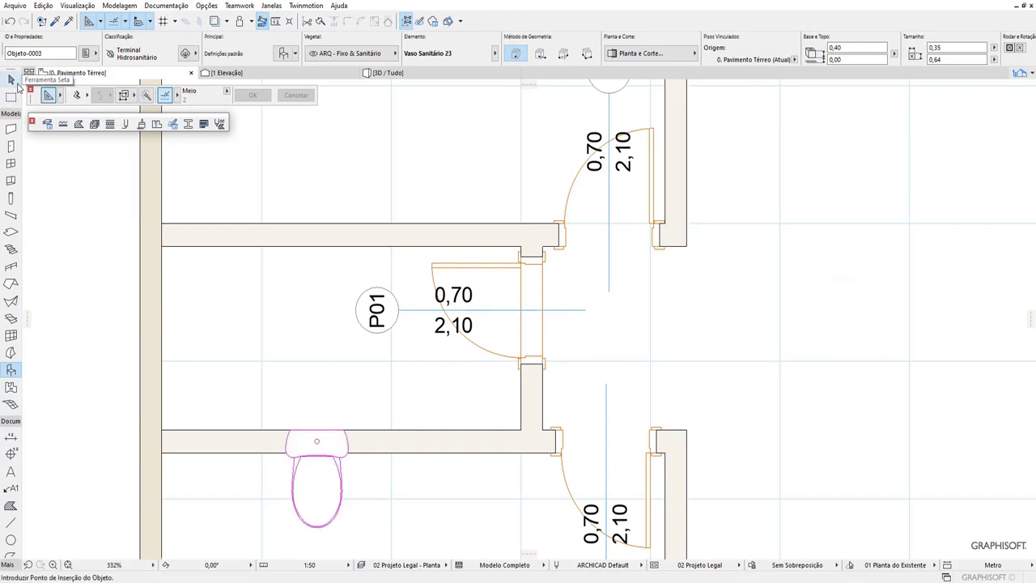
pyautogui.click(332, 461)
pyautogui.rightClick(323, 453)
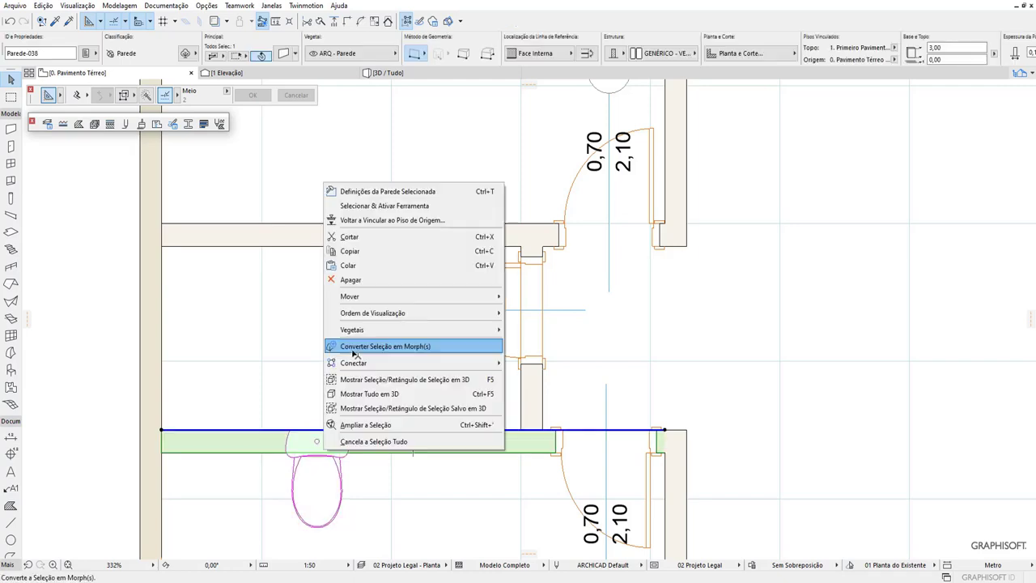
pyautogui.click(330, 462)
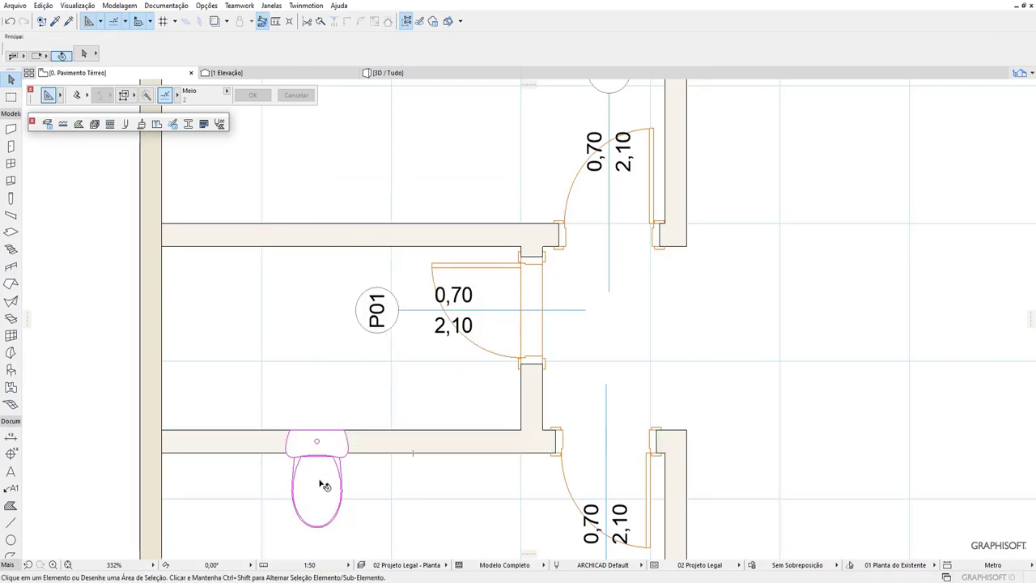
pyautogui.click(324, 486)
pyautogui.rightClick(324, 485)
pyautogui.moveTo(409, 326)
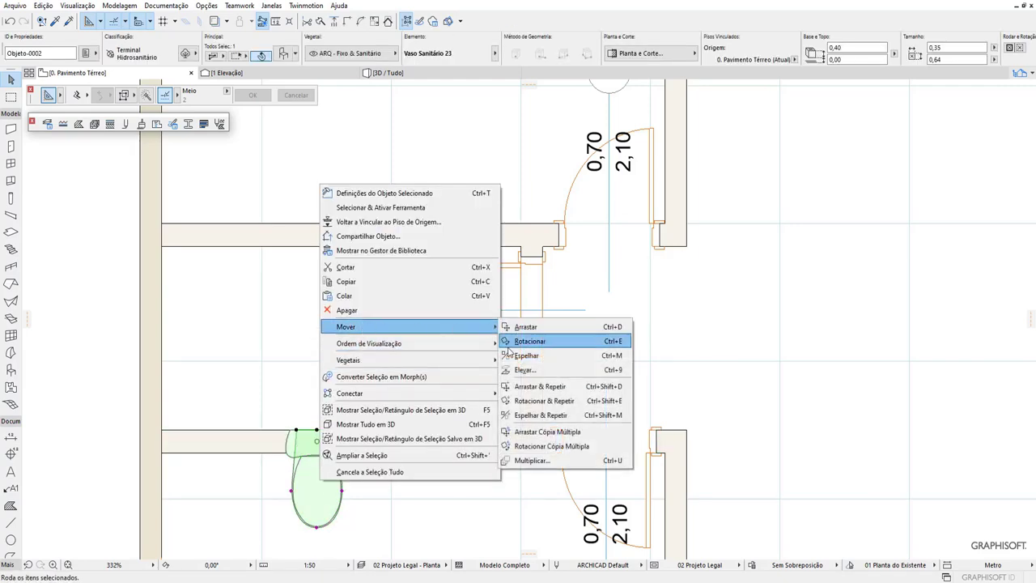
pyautogui.click(531, 341)
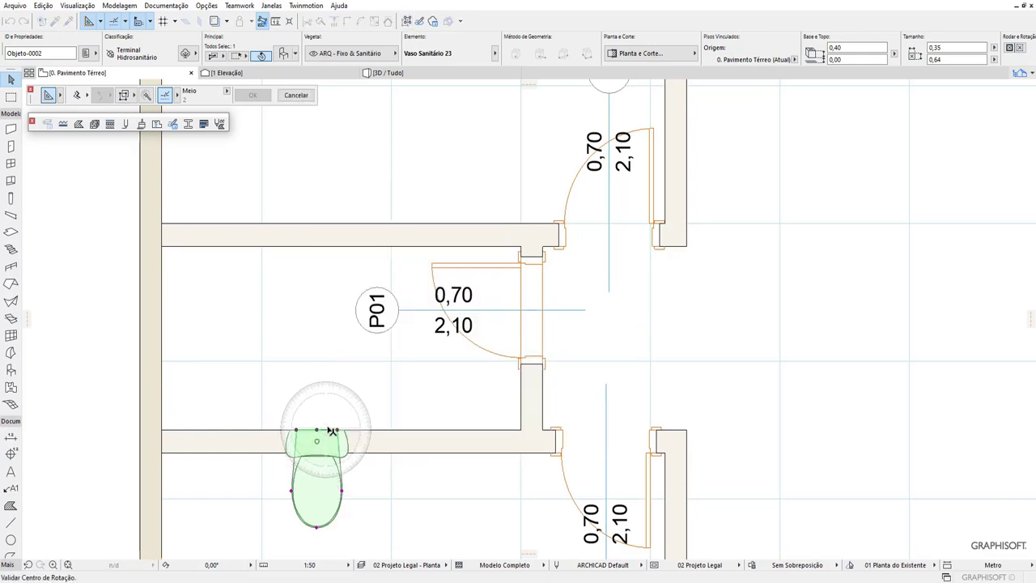
pyautogui.click(332, 430)
pyautogui.click(249, 432)
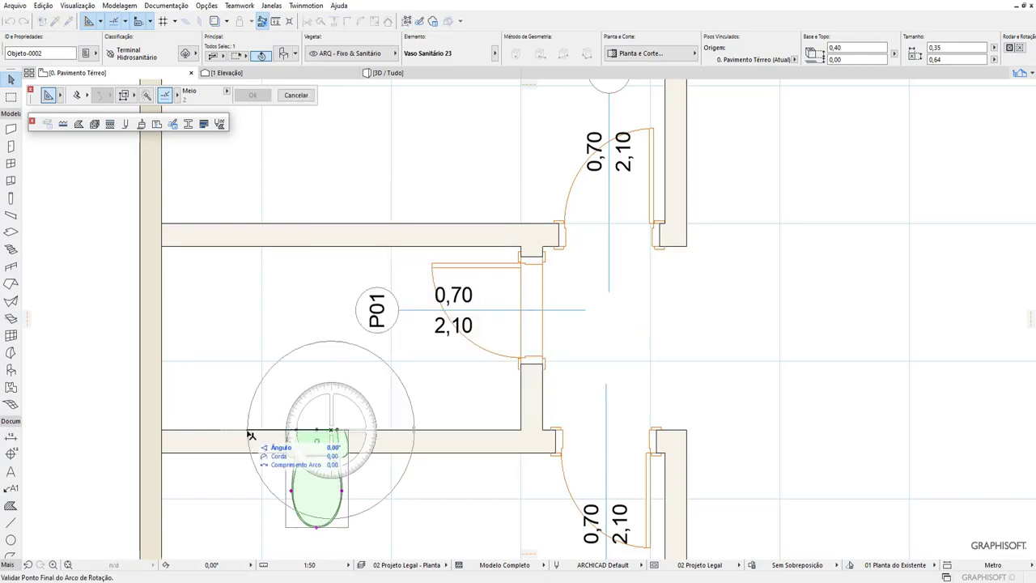
pyautogui.click(454, 428)
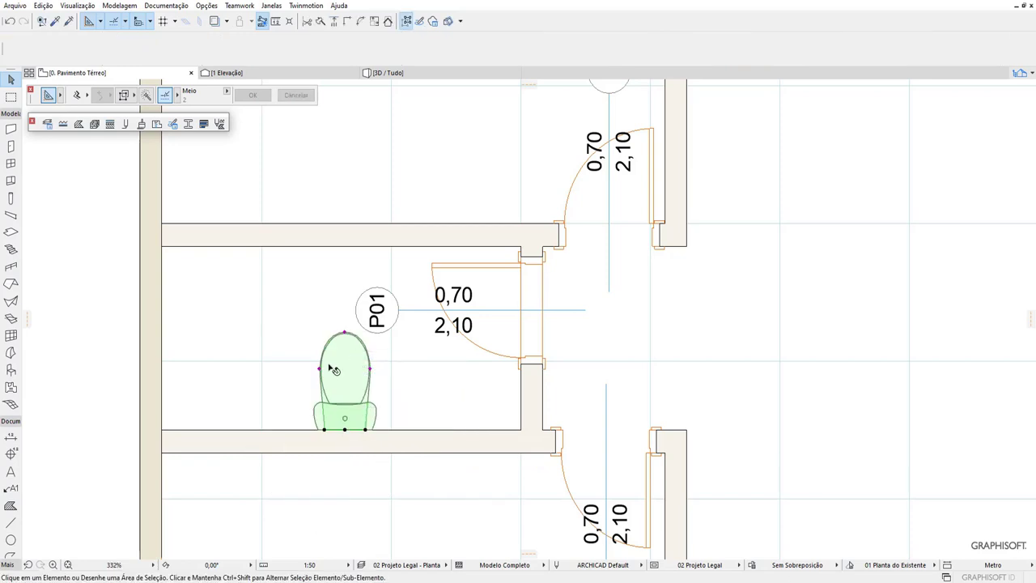
pyautogui.press('Escape')
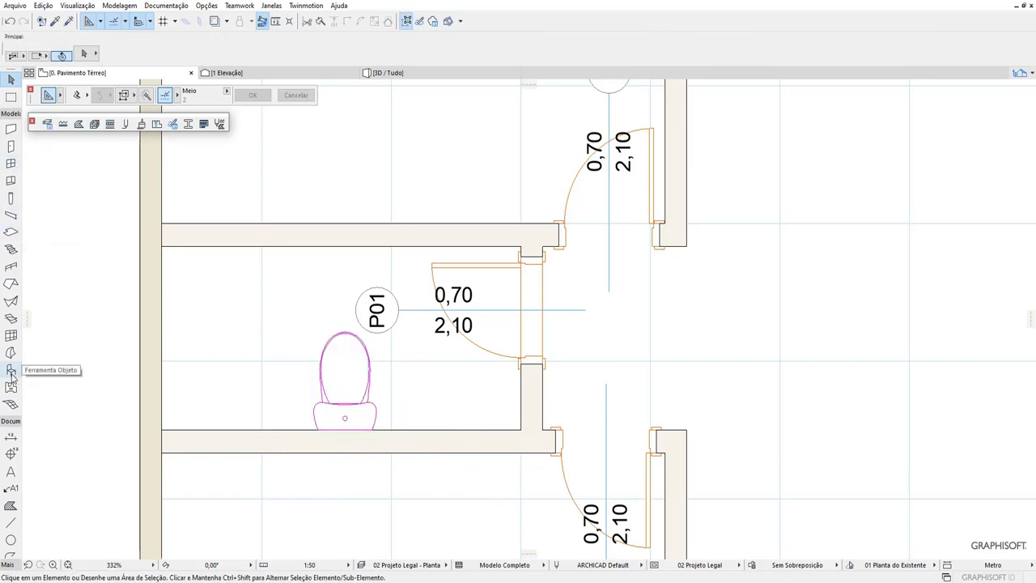
# Step: Place a Bandeja Chuveiro 23 shower tray in the bathroom's left corner
pyautogui.click(10, 372)
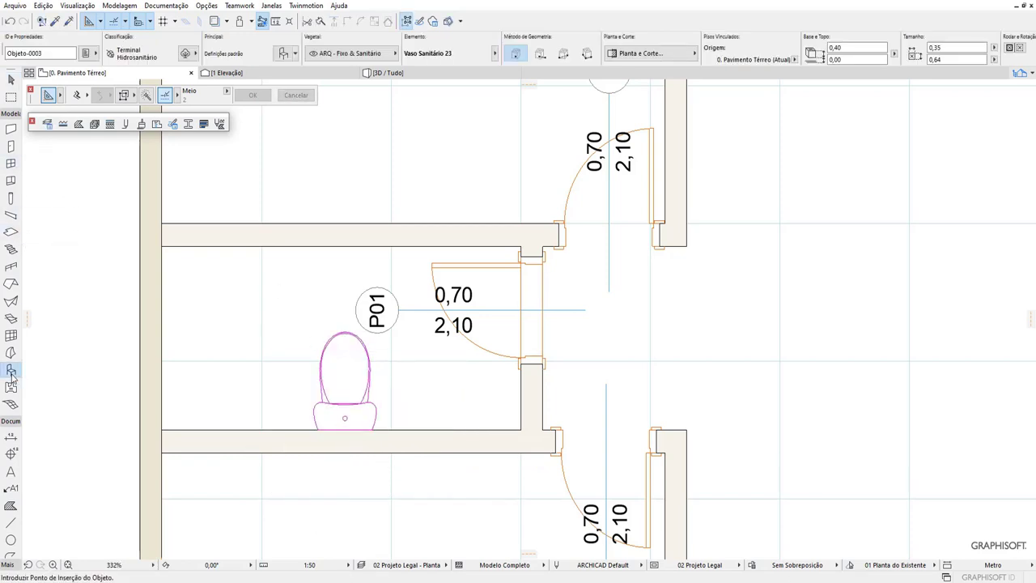
pyautogui.click(285, 55)
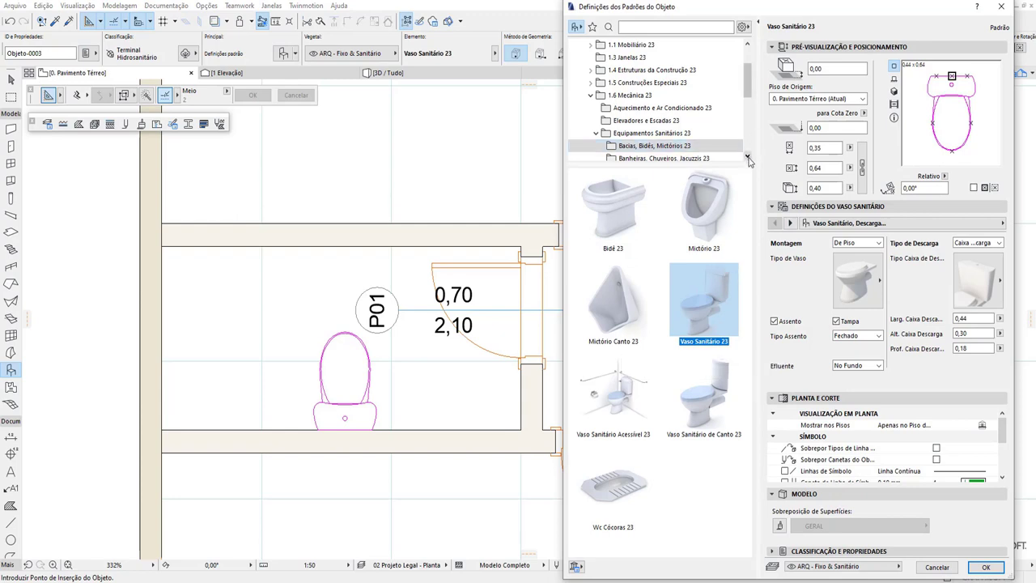
pyautogui.scroll(-1, 750, 161)
pyautogui.click(694, 121)
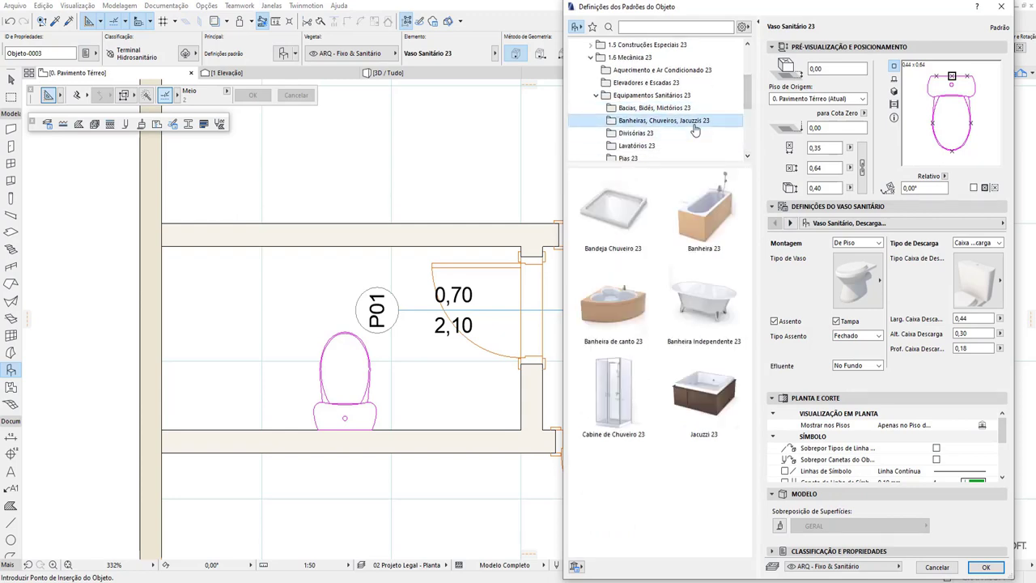
pyautogui.click(608, 223)
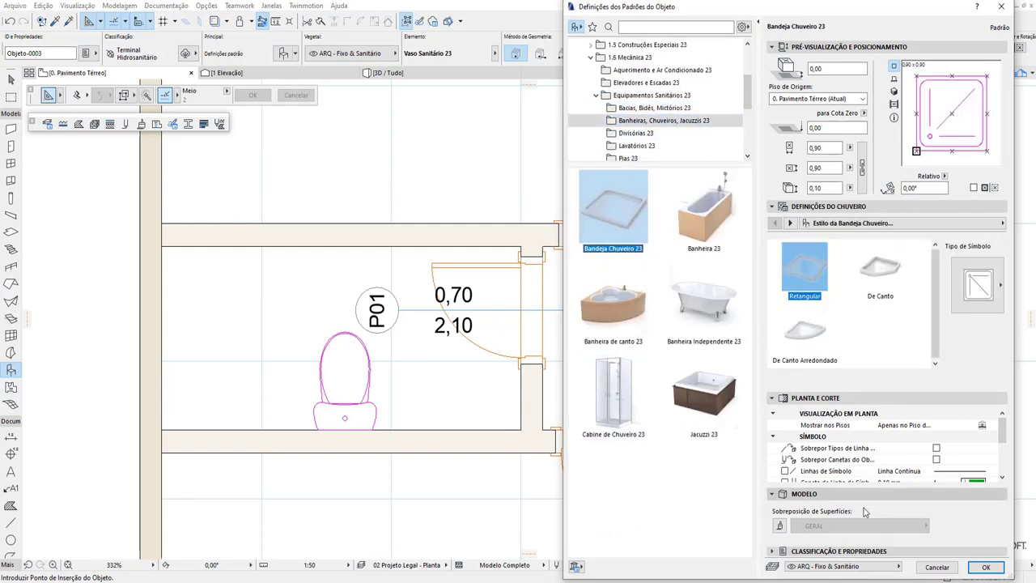
pyautogui.click(985, 566)
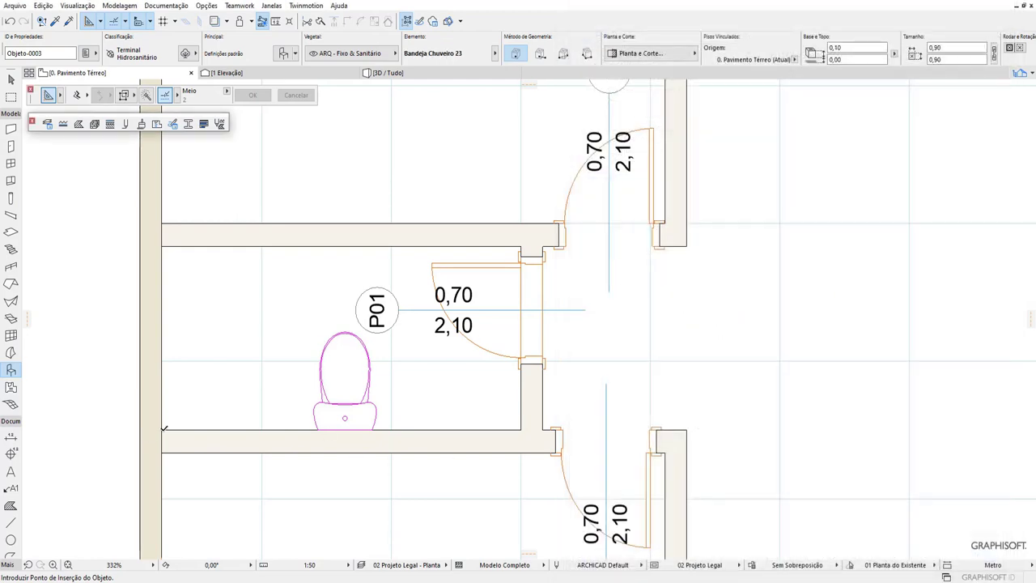
pyautogui.click(204, 324)
# Step: Stretch the shower tray's edge to narrow it to 0,70 × 1,20
pyautogui.click(11, 78)
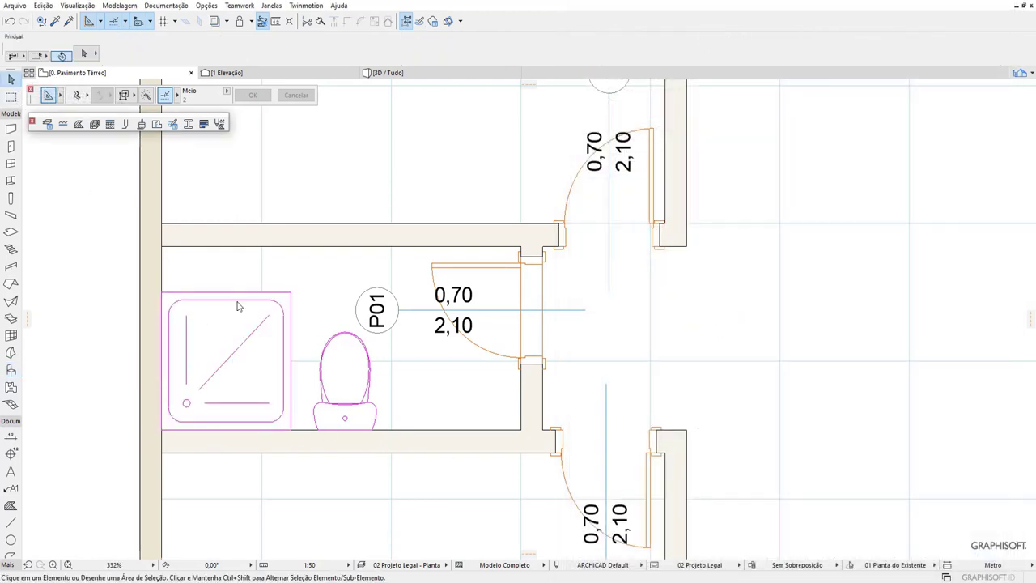
pyautogui.click(288, 298)
pyautogui.click(266, 258)
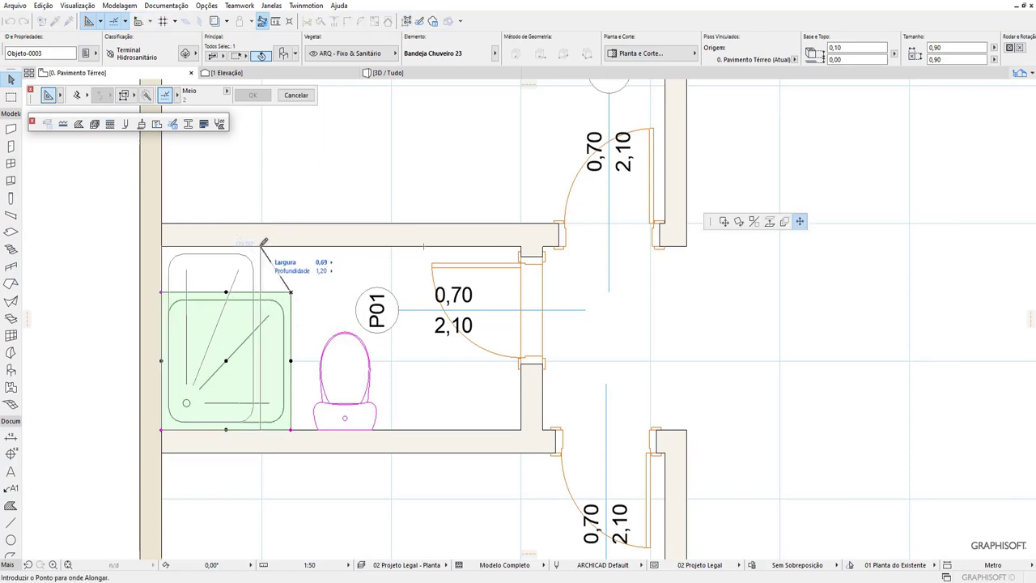
pyautogui.click(254, 244)
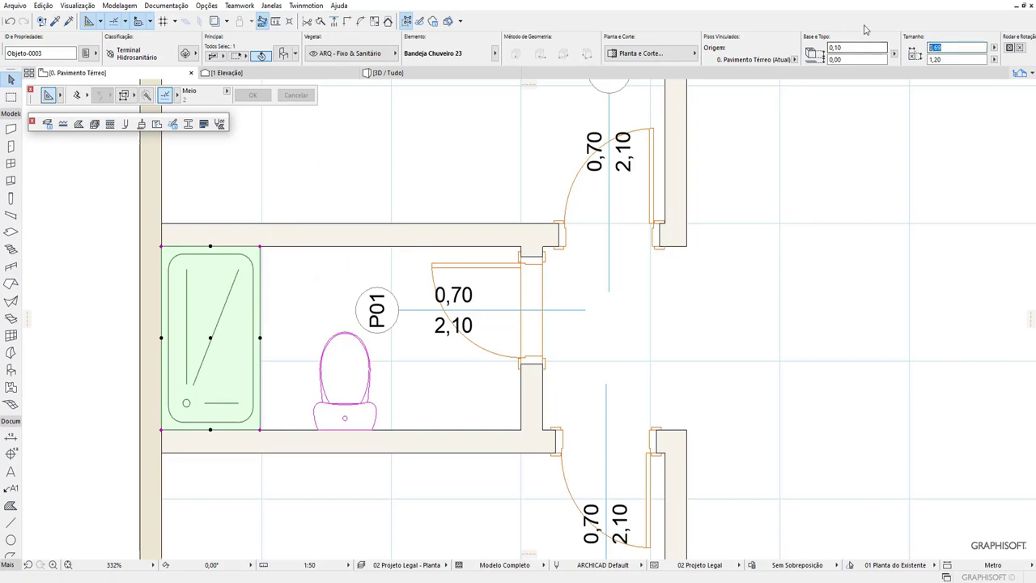
pyautogui.click(108, 336)
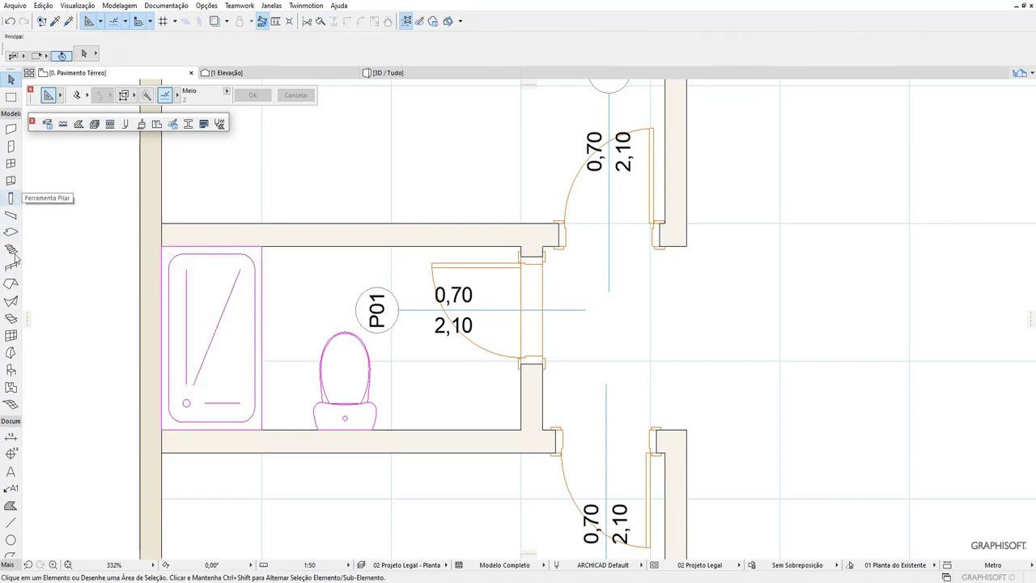
pyautogui.click(13, 370)
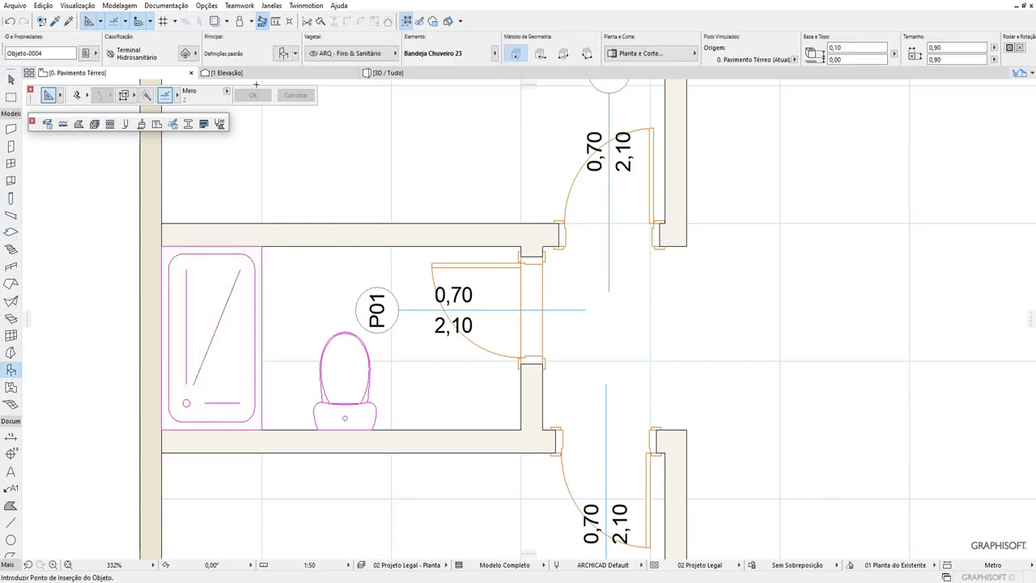
# Step: Place a pedestal Lavatório 23 washbasin, 0,60 × 0,45, in the bathroom
pyautogui.click(283, 53)
pyautogui.click(282, 55)
pyautogui.hotkey('ctrl', 't')
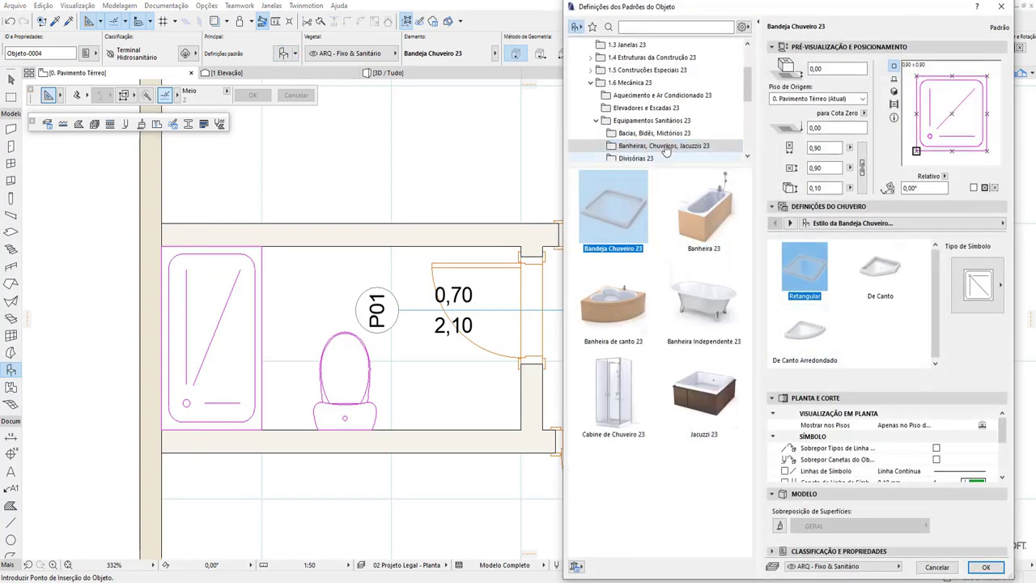
pyautogui.scroll(-3, 751, 159)
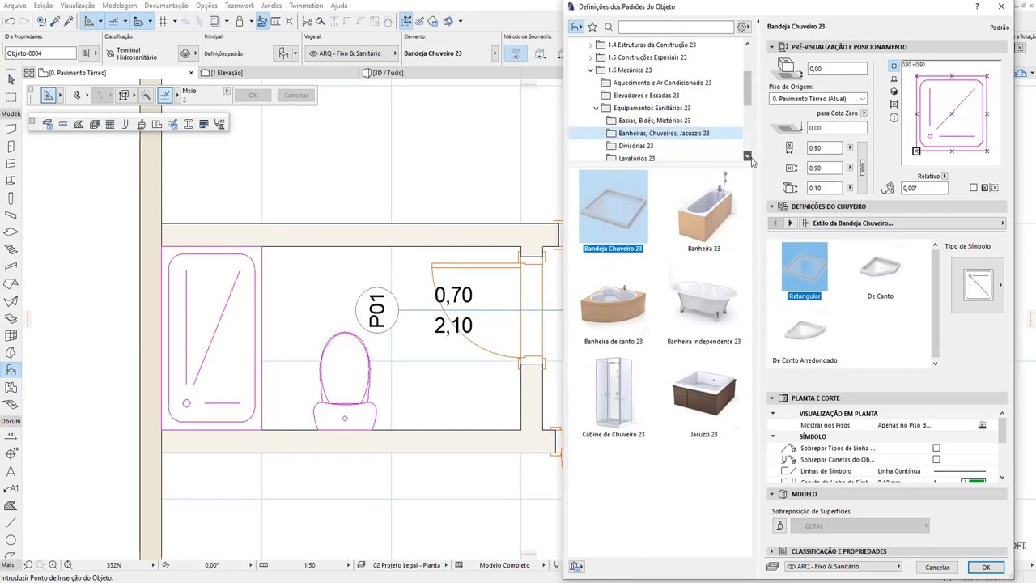
pyautogui.click(659, 138)
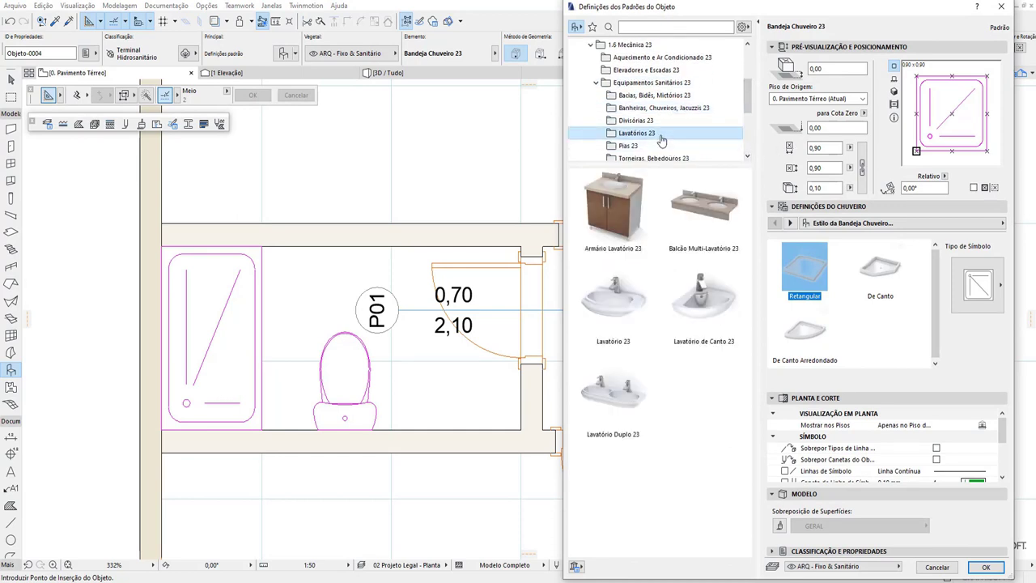
pyautogui.click(611, 298)
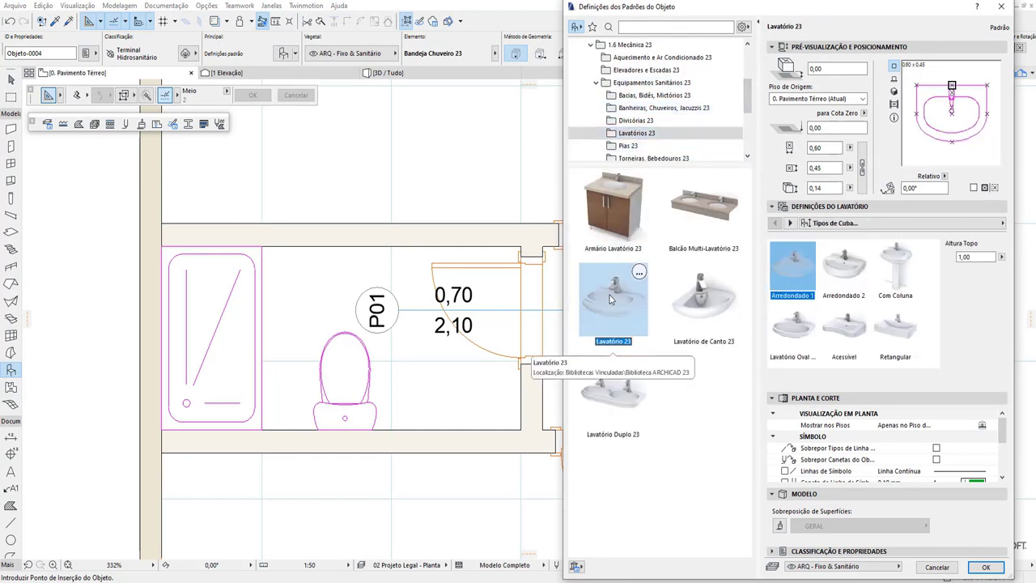
pyautogui.click(902, 281)
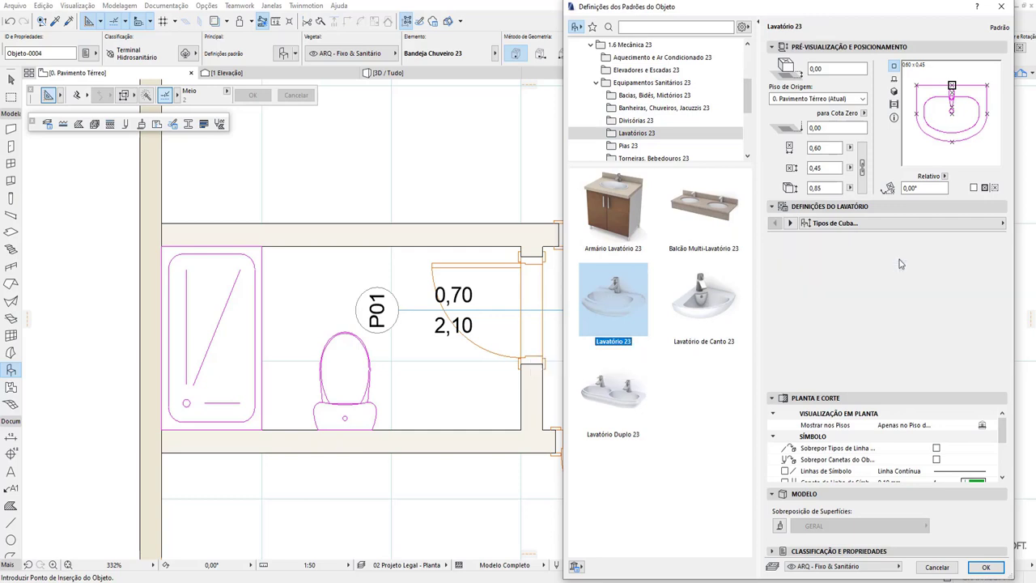
pyautogui.click(985, 568)
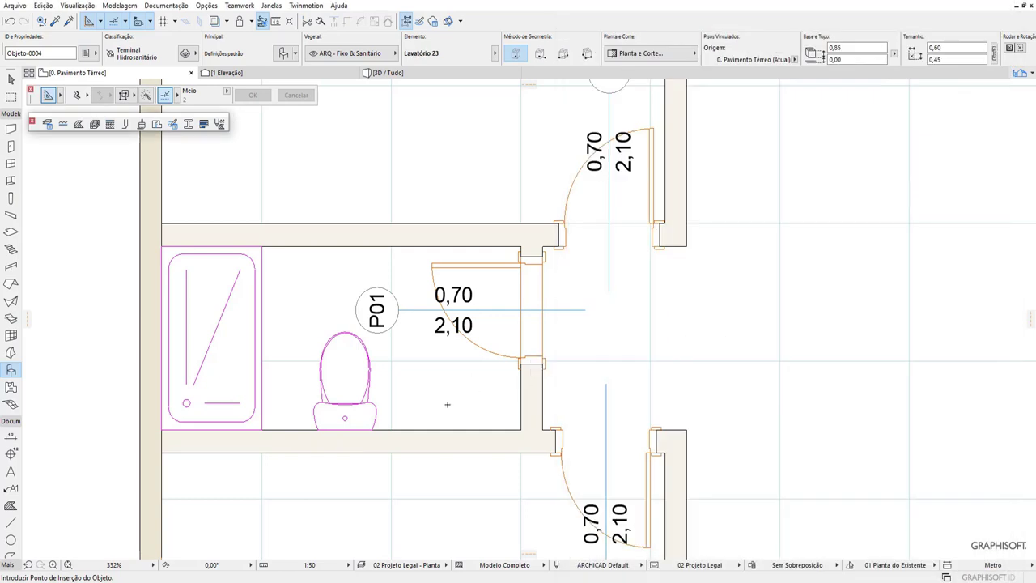
pyautogui.click(448, 404)
# Step: Rotate the washbasin 180° so it faces into the room
pyautogui.click(10, 78)
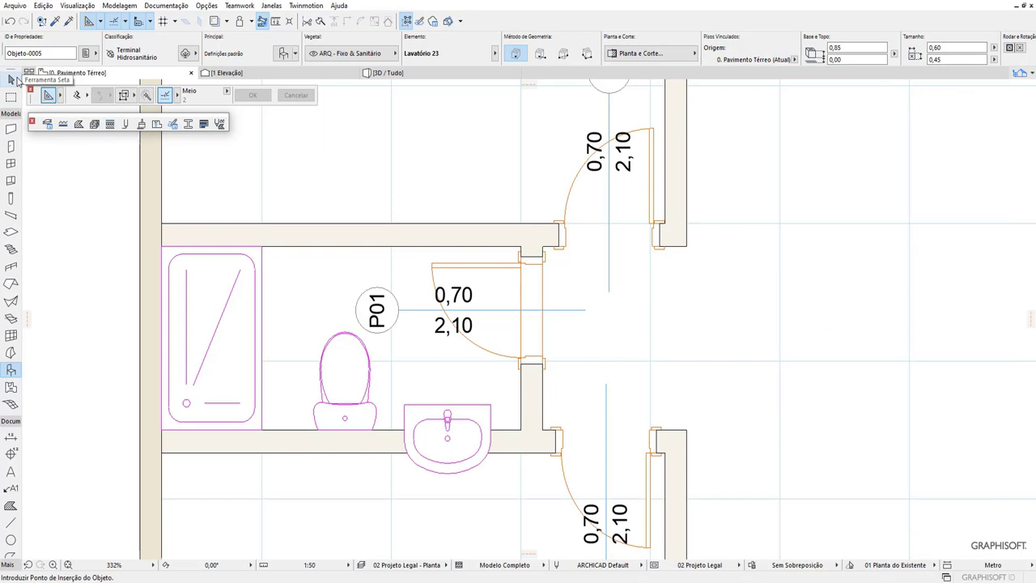
pyautogui.click(465, 424)
pyautogui.rightClick(505, 308)
pyautogui.moveTo(486, 264)
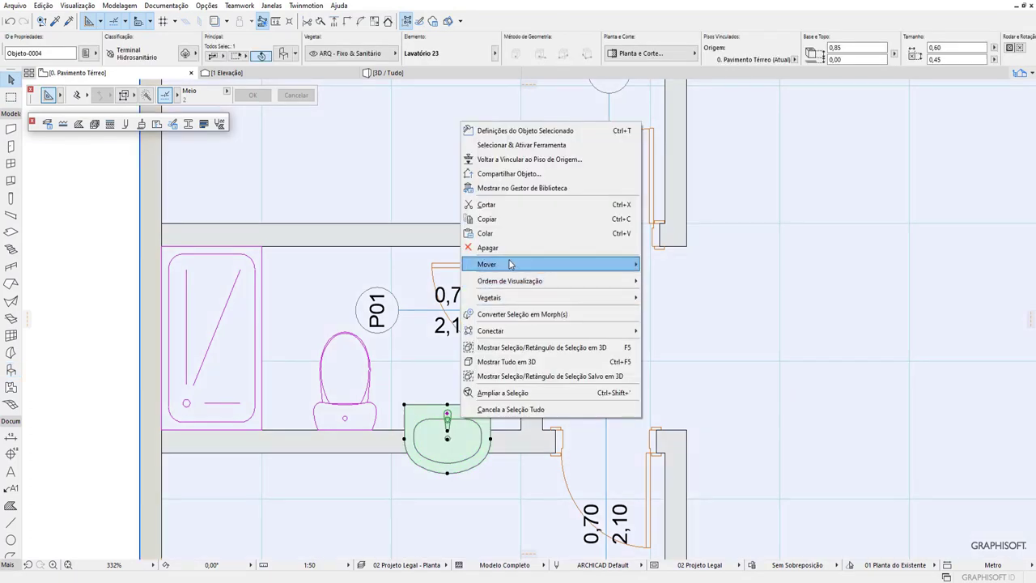
pyautogui.press('Escape')
pyautogui.press('Escape')
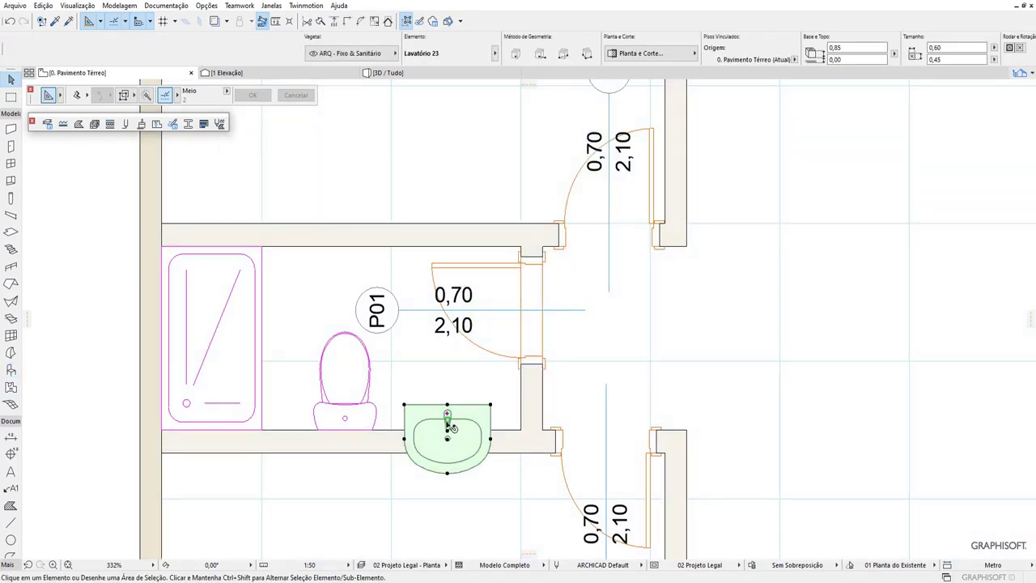
pyautogui.rightClick(530, 302)
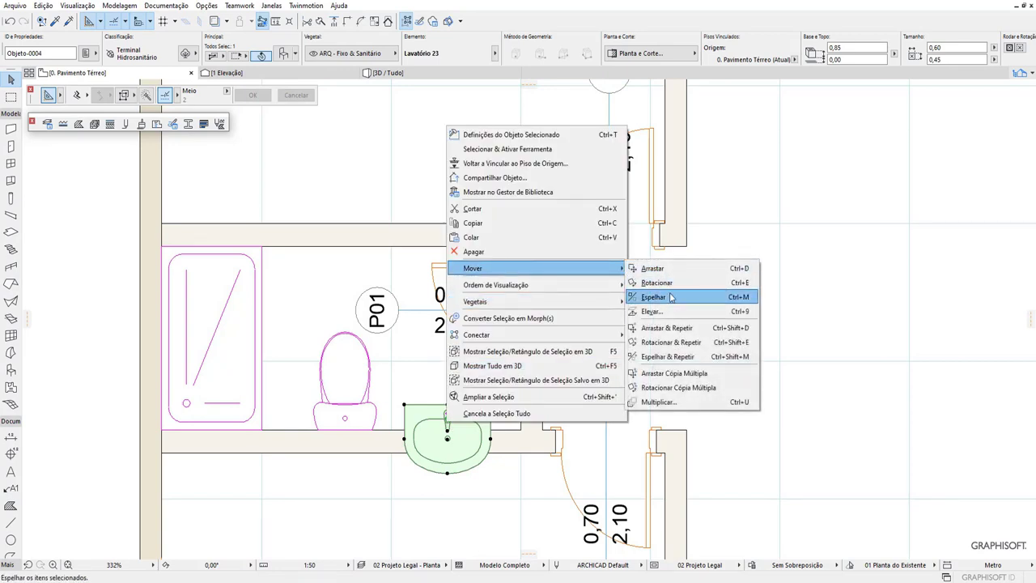
pyautogui.click(660, 282)
pyautogui.click(448, 433)
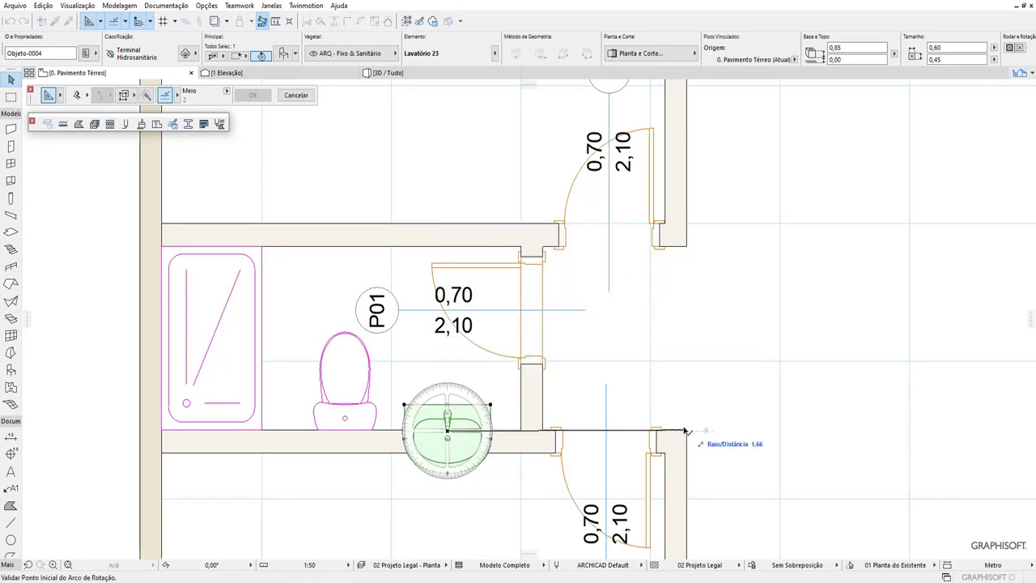
pyautogui.click(686, 432)
pyautogui.click(157, 435)
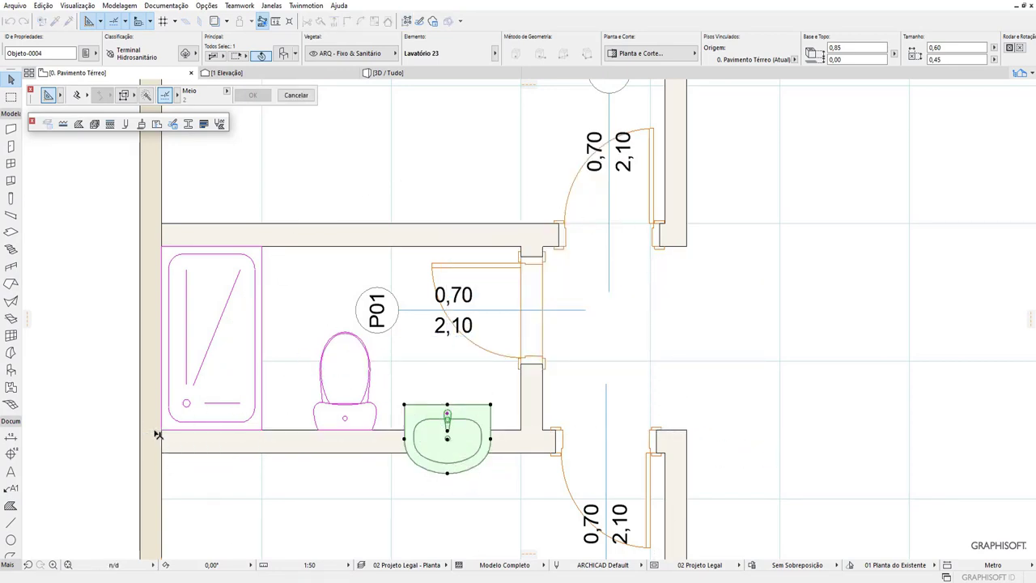
pyautogui.click(157, 434)
pyautogui.rightClick(489, 460)
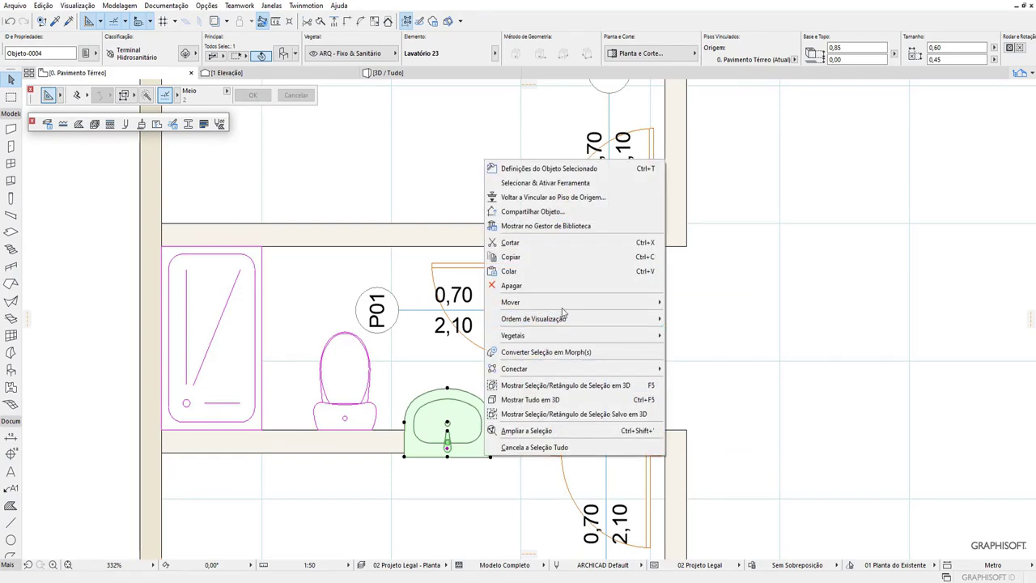
pyautogui.click(682, 308)
pyautogui.click(388, 425)
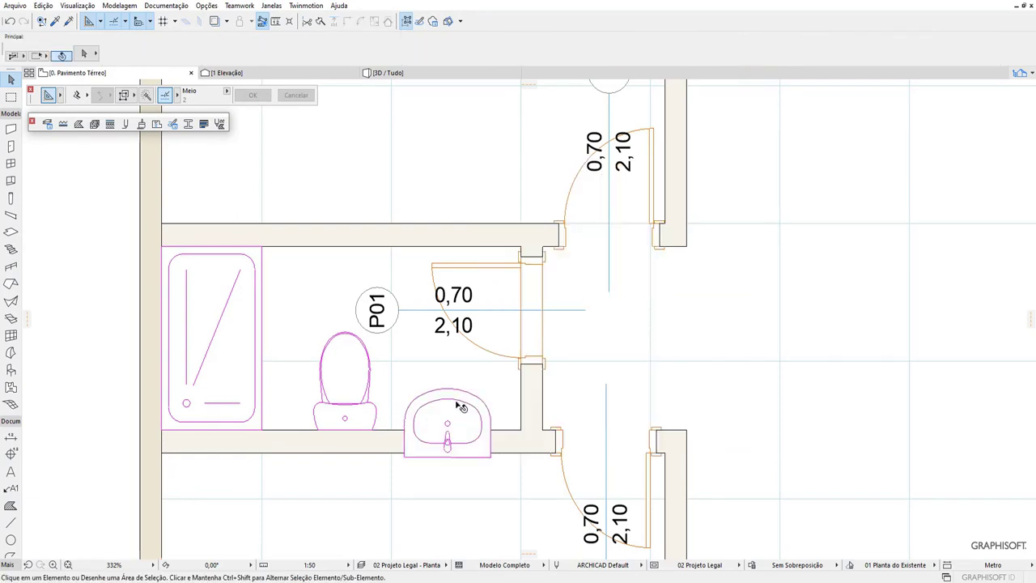
# Step: Move the washbasin up against the bathroom wall line
pyautogui.click(462, 412)
pyautogui.rightClick(457, 404)
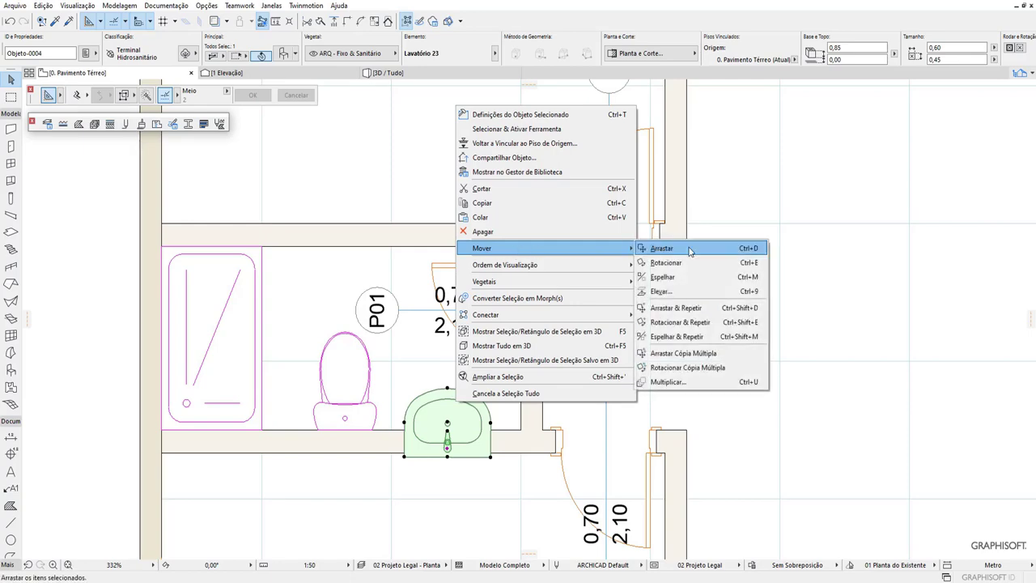
pyautogui.click(655, 248)
pyautogui.scroll(3, 436, 446)
pyautogui.click(456, 463)
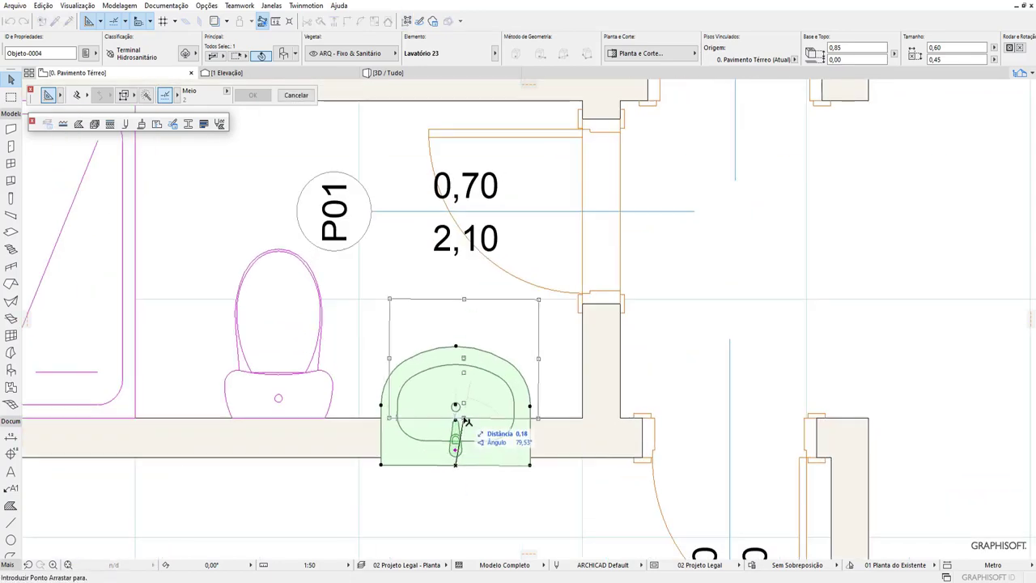
pyautogui.click(463, 418)
pyautogui.scroll(3, 441, 414)
pyautogui.scroll(2, 254, 434)
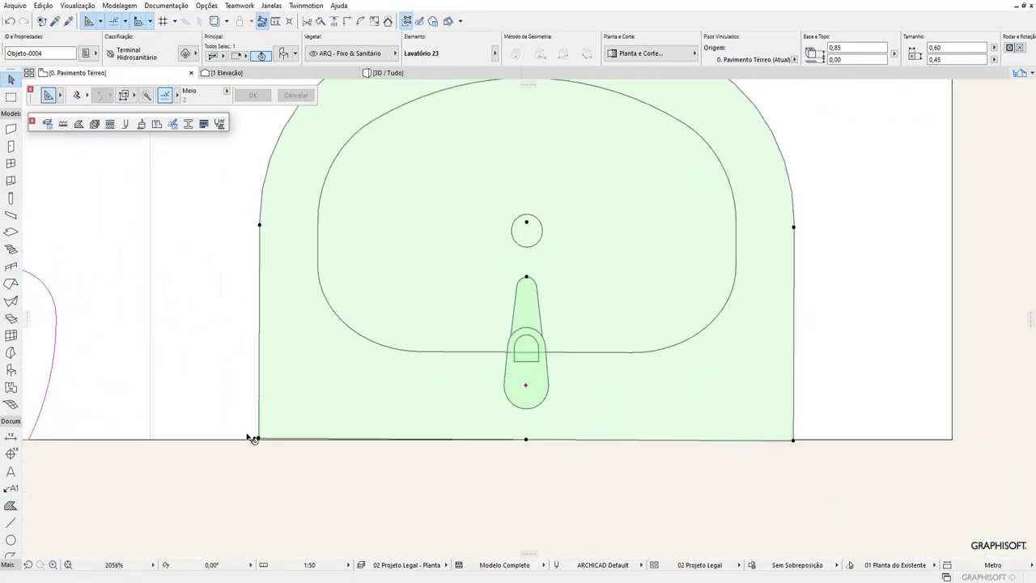
pyautogui.scroll(2, 251, 455)
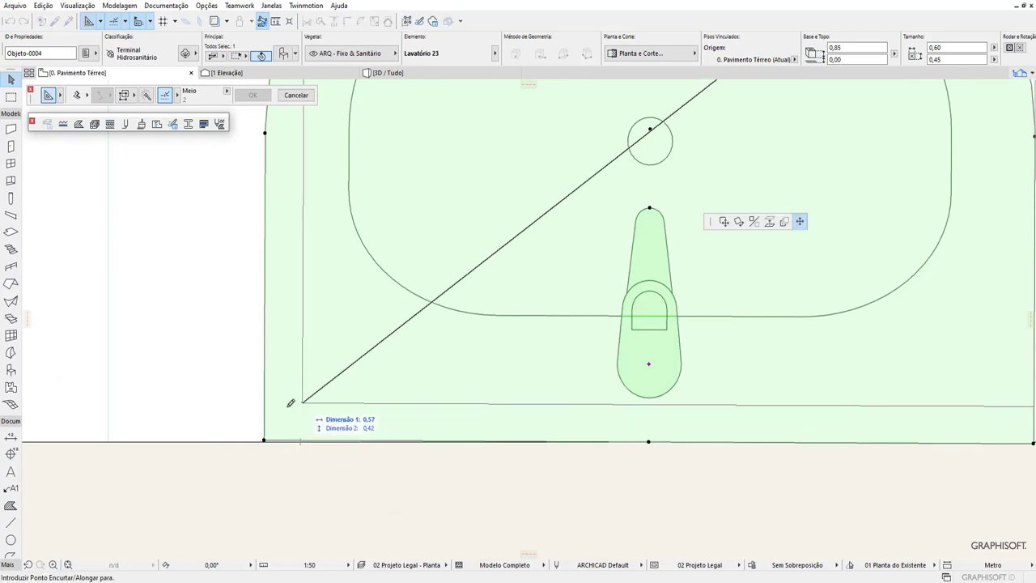
# Step: Rotate the washbasin about its corner so its back edge sits flush with the wall
pyautogui.rightClick(272, 430)
pyautogui.press('Escape')
pyautogui.press('Escape')
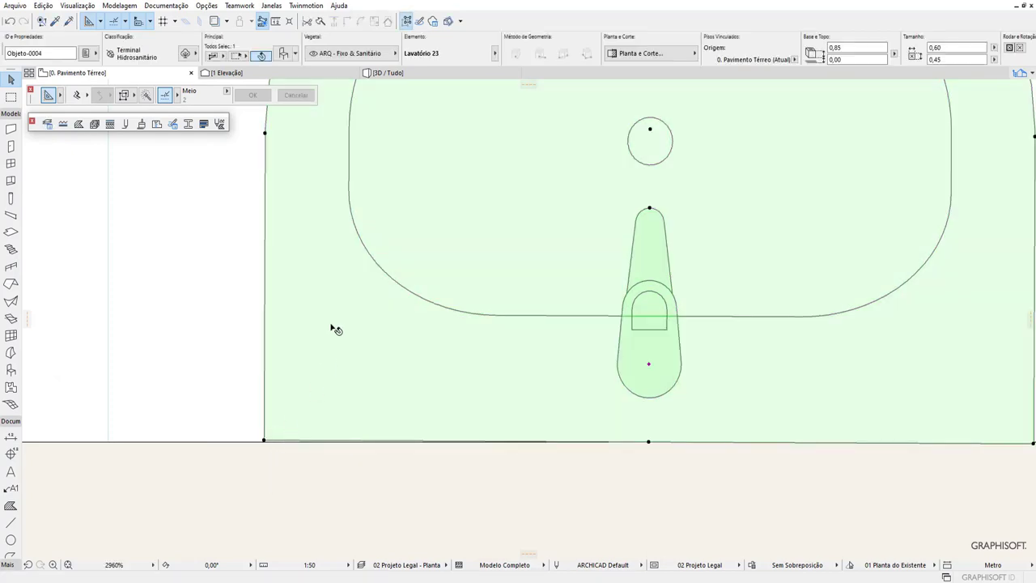
pyautogui.rightClick(333, 324)
pyautogui.moveTo(359, 276)
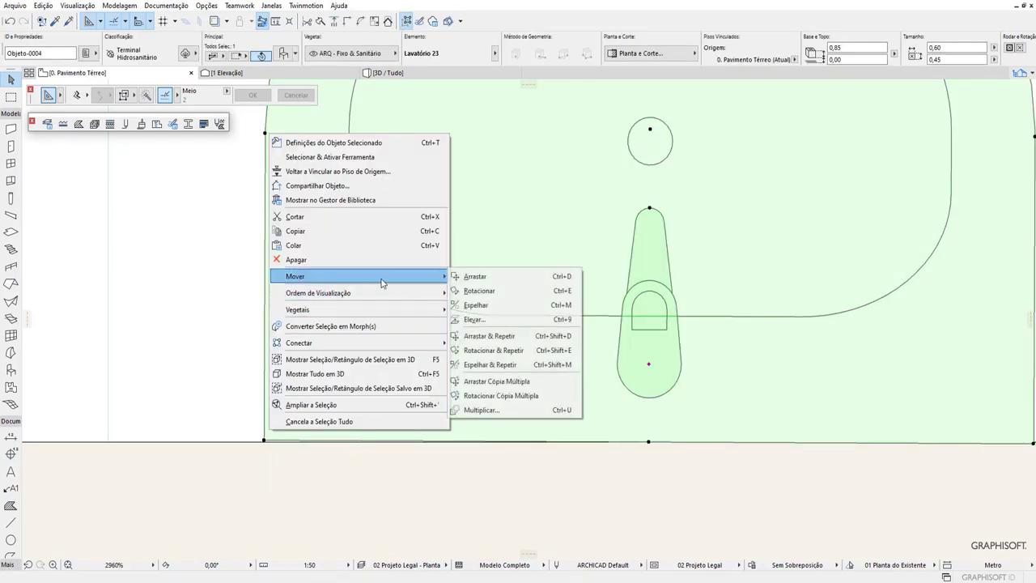
pyautogui.click(501, 293)
pyautogui.scroll(-2, 278, 444)
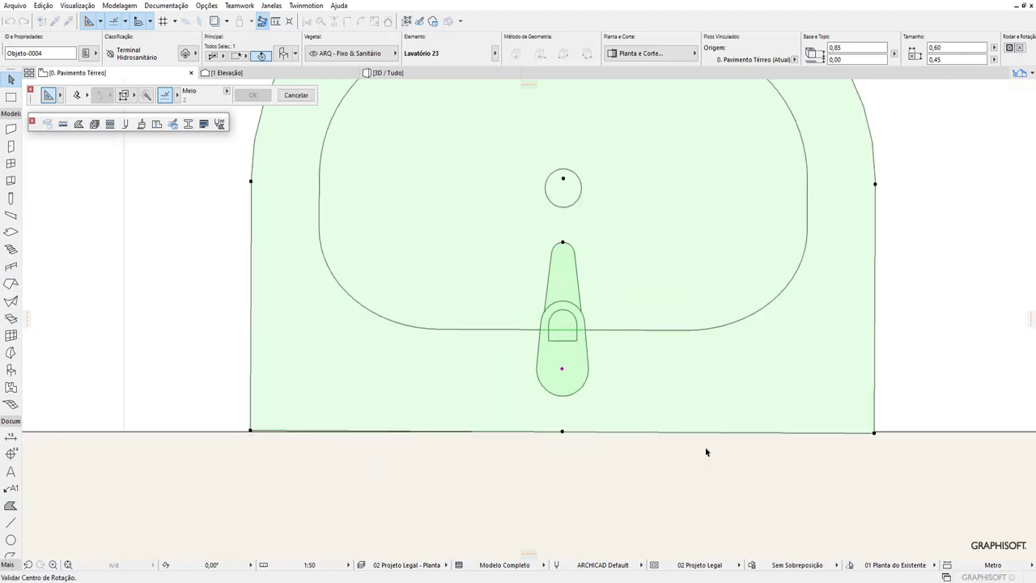
pyautogui.scroll(-1, 705, 450)
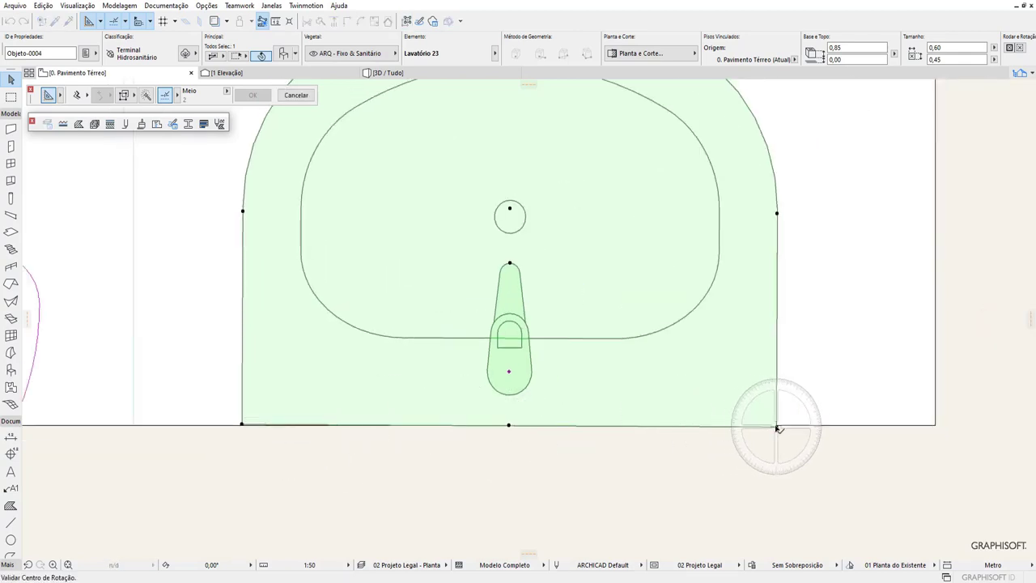
pyautogui.click(773, 424)
pyautogui.scroll(2, 245, 413)
pyautogui.scroll(1, 245, 414)
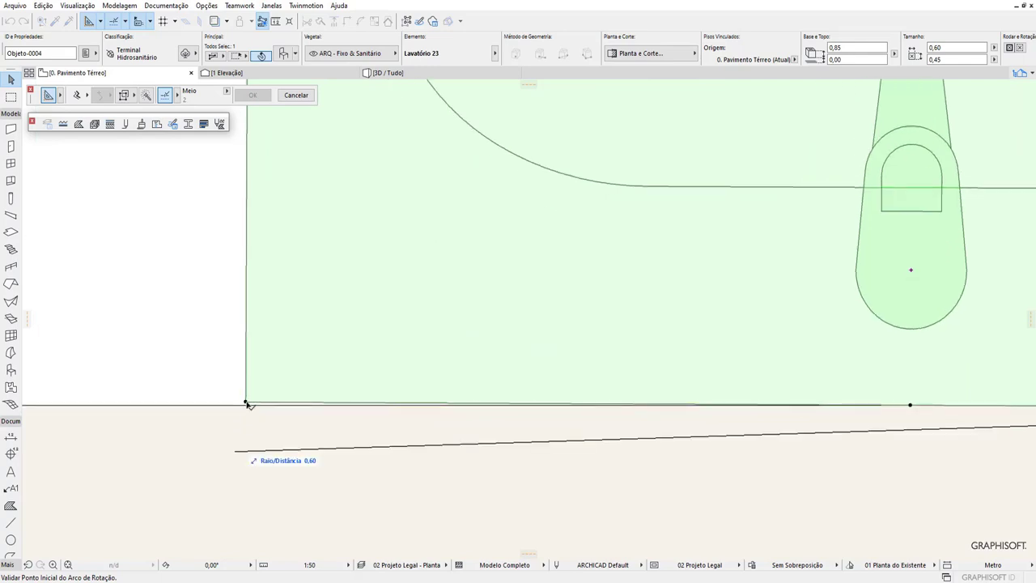
pyautogui.click(246, 402)
pyautogui.scroll(1, 185, 411)
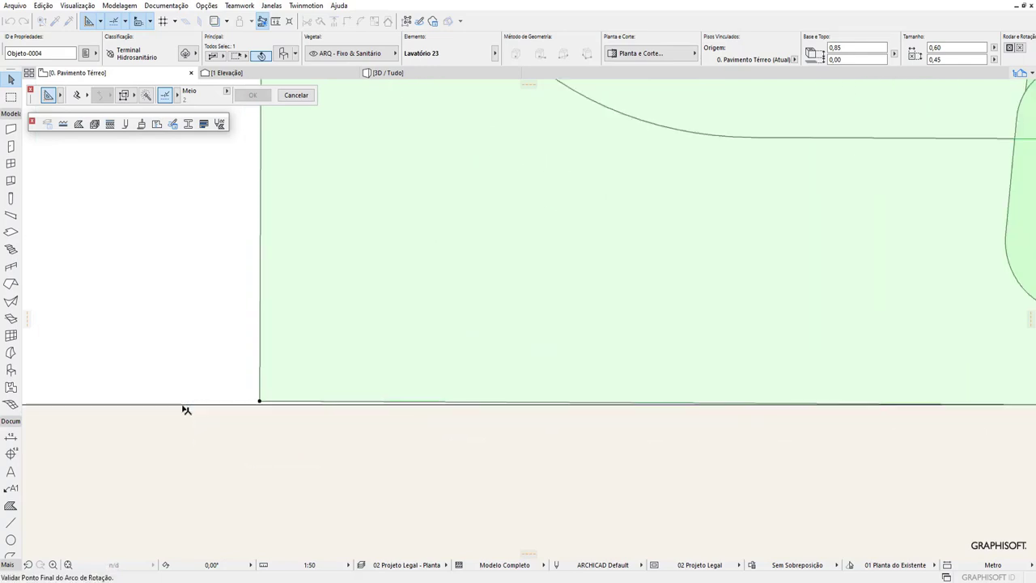
pyautogui.scroll(2, 154, 414)
pyautogui.click(149, 407)
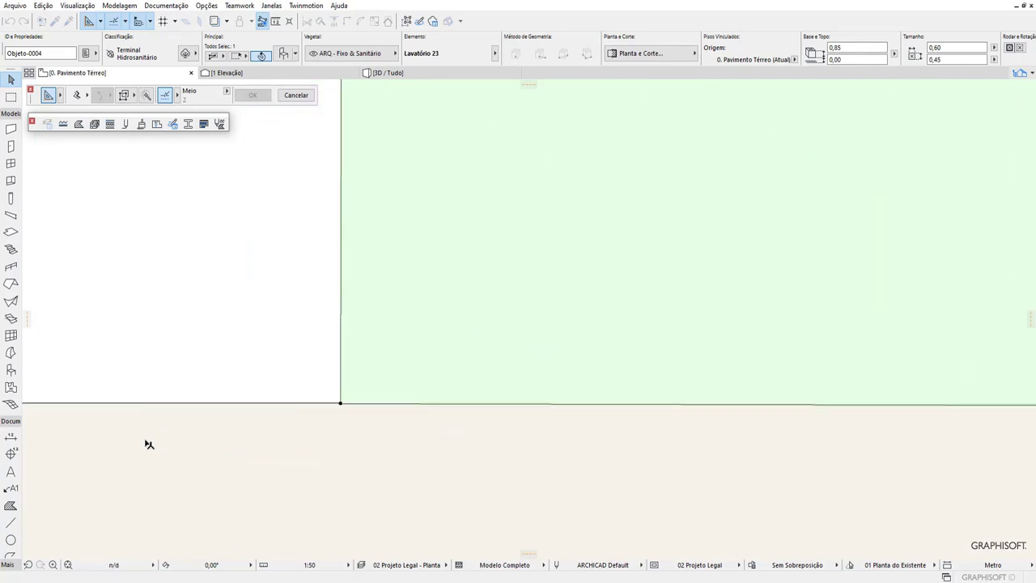
# Step: Try deepening the toilet to 0,65, then undo the stretch
pyautogui.scroll(-3, 388, 421)
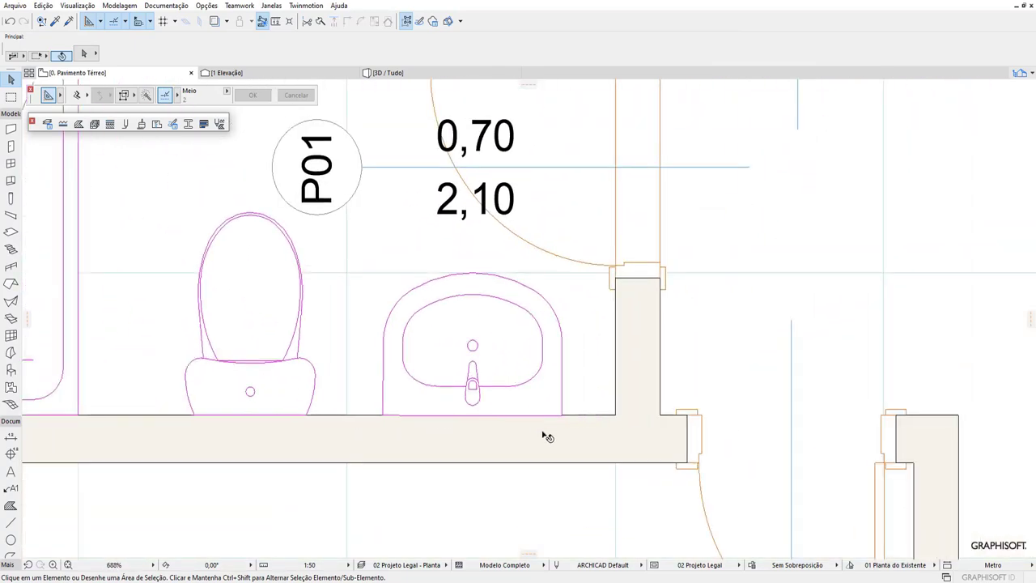
pyautogui.scroll(-1, 625, 477)
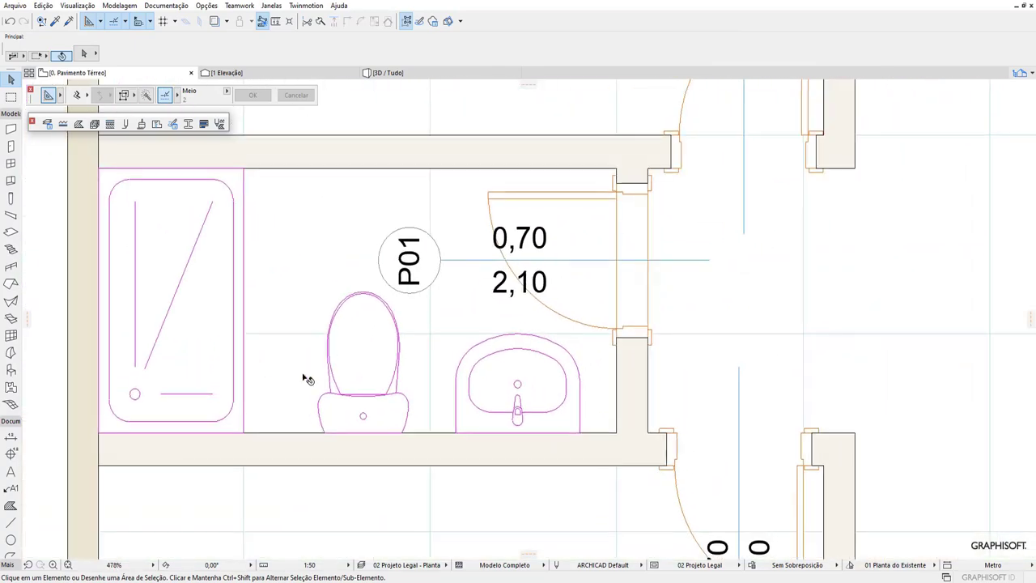
pyautogui.click(370, 416)
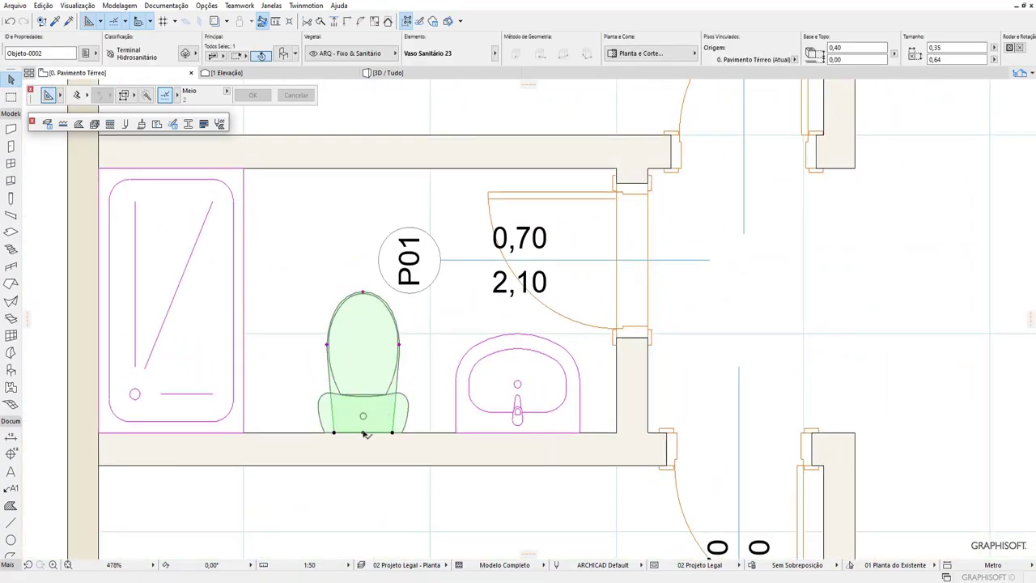
pyautogui.click(364, 433)
pyautogui.click(349, 431)
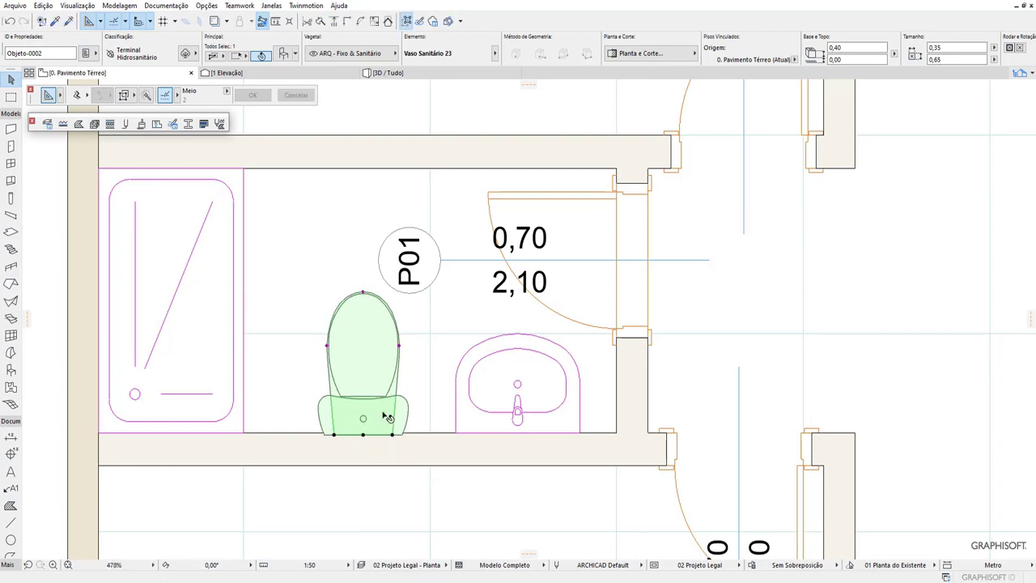
pyautogui.hotkey('ctrl', 'z')
pyautogui.click(265, 394)
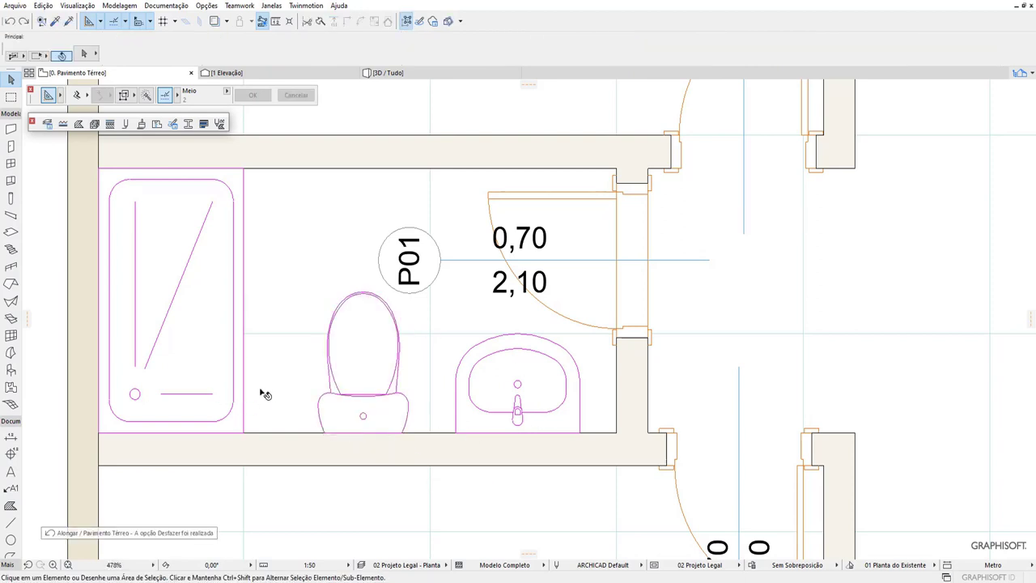
# Step: Review the toilet's object settings, including clearance and representation parameters, and close them
pyautogui.click(383, 398)
pyautogui.rightClick(377, 401)
pyautogui.click(453, 105)
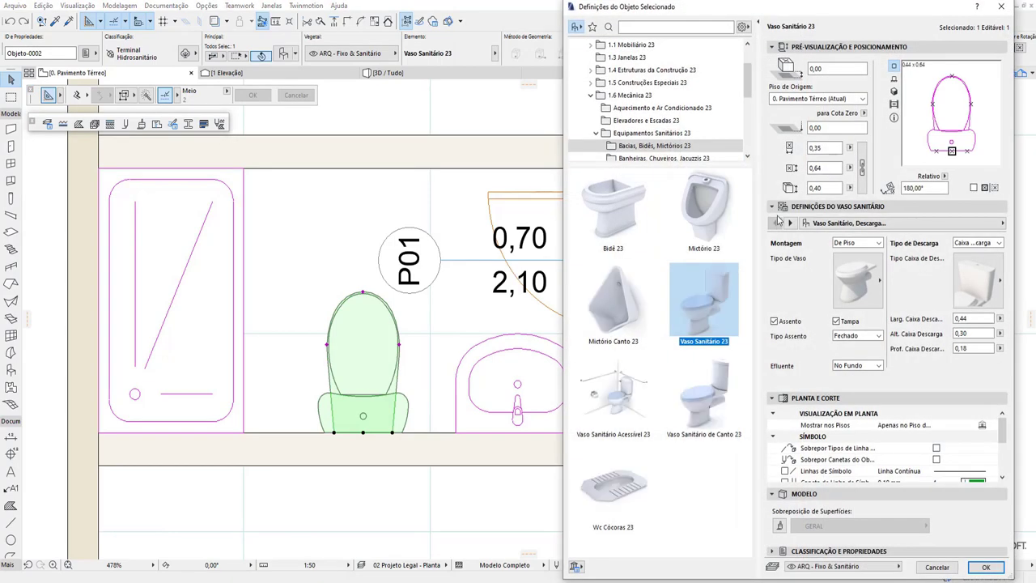
pyautogui.click(789, 224)
pyautogui.click(789, 223)
pyautogui.click(789, 224)
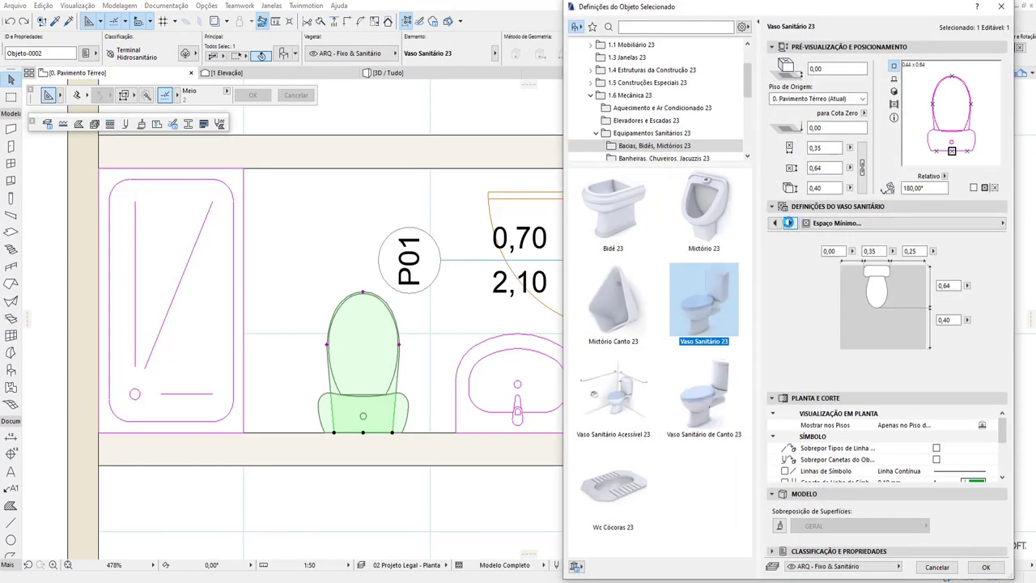
pyautogui.click(789, 223)
pyautogui.click(789, 223)
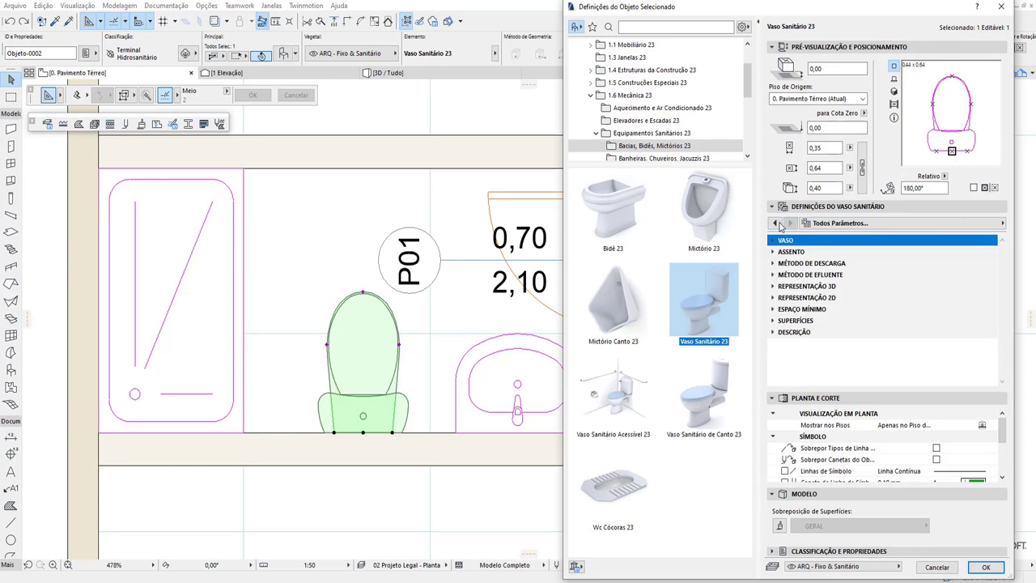
pyautogui.click(775, 224)
pyautogui.click(775, 224)
pyautogui.click(776, 223)
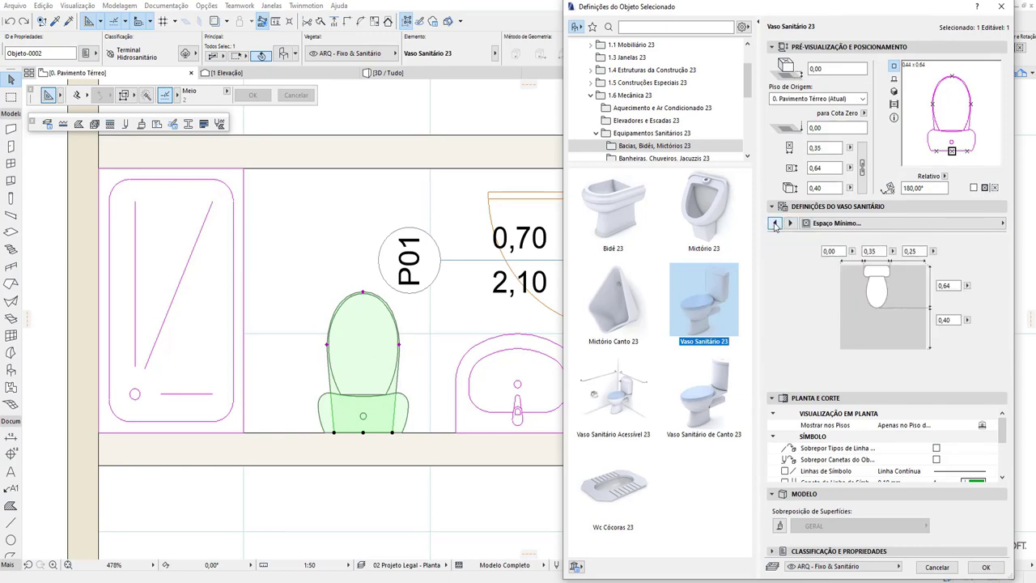
pyautogui.click(775, 224)
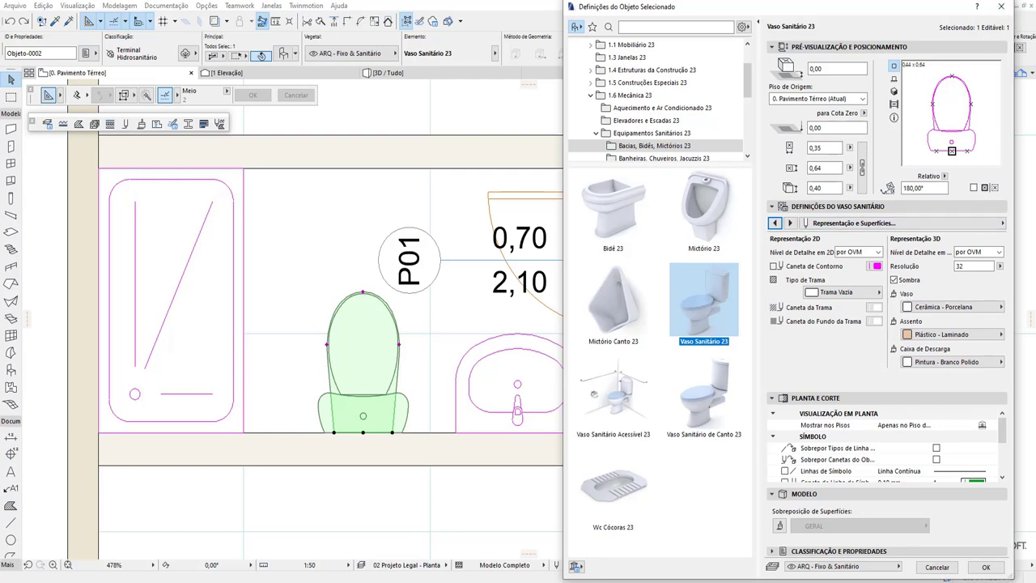
pyautogui.click(1010, 11)
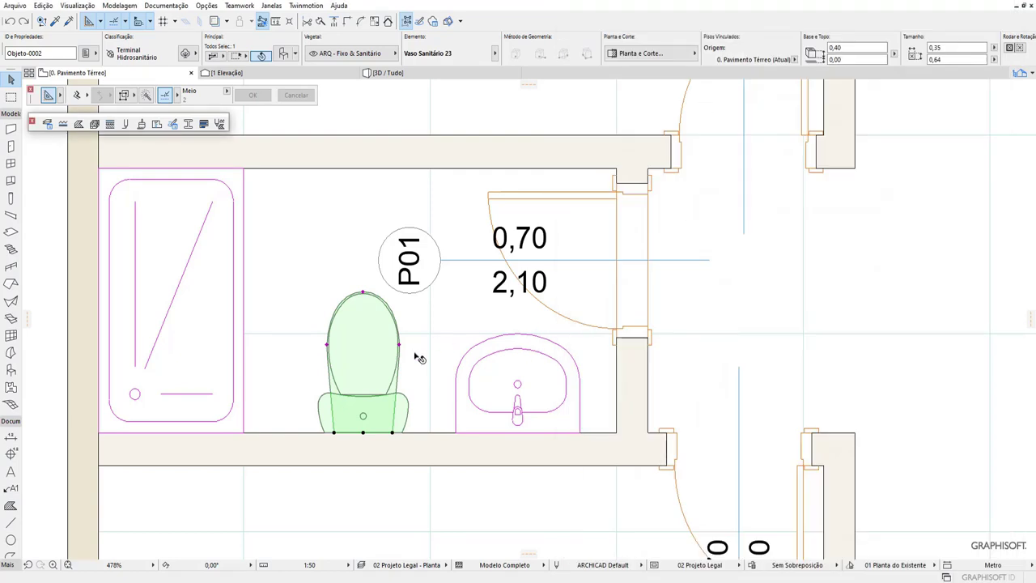
pyautogui.click(419, 357)
pyautogui.click(365, 399)
# Step: Open the Object default settings library and collapse the 1.6 Mecânica folder
pyautogui.scroll(-3, 478, 397)
pyautogui.click(446, 456)
pyautogui.scroll(-5, 444, 450)
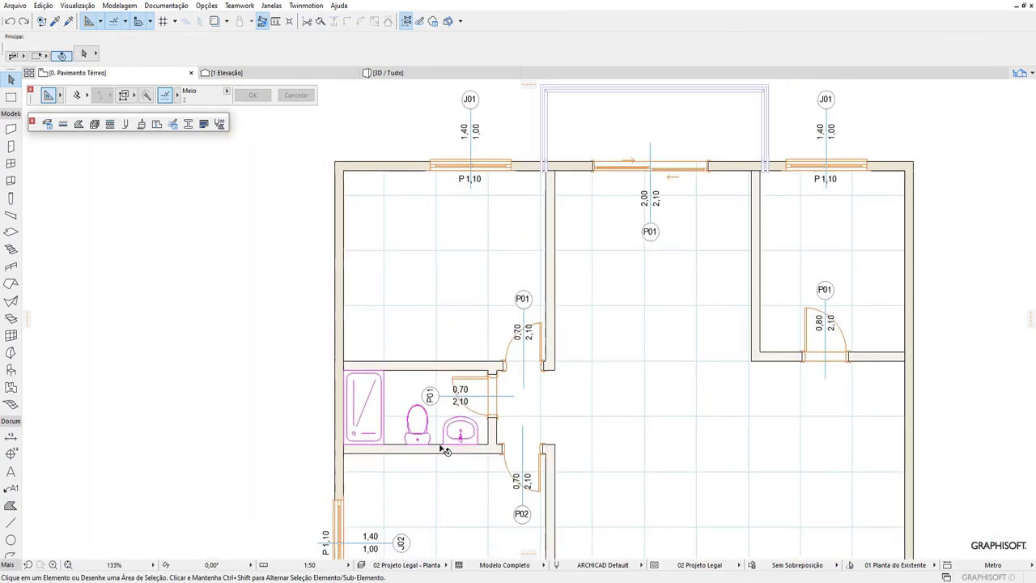
pyautogui.scroll(1, 540, 214)
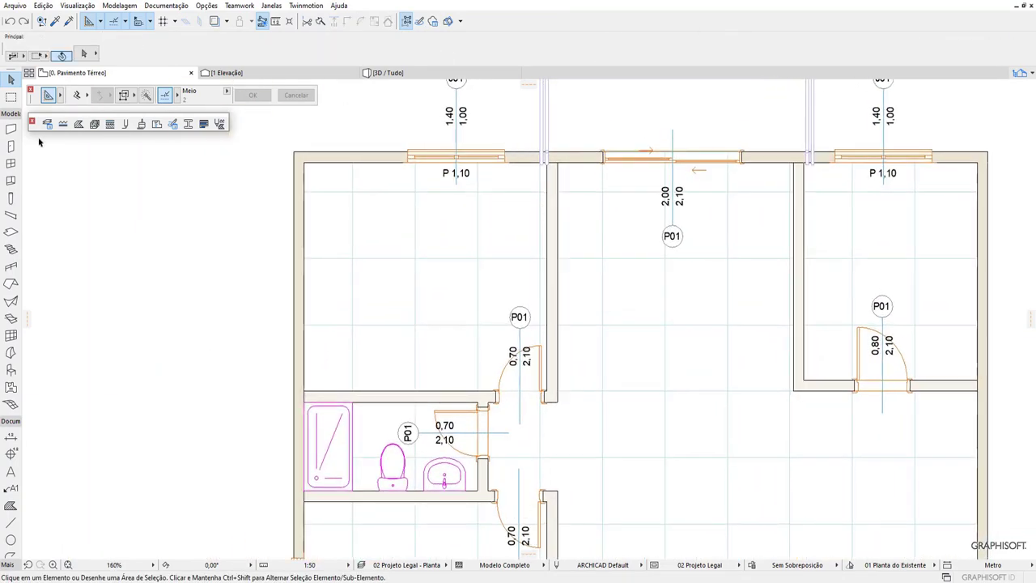
pyautogui.click(10, 371)
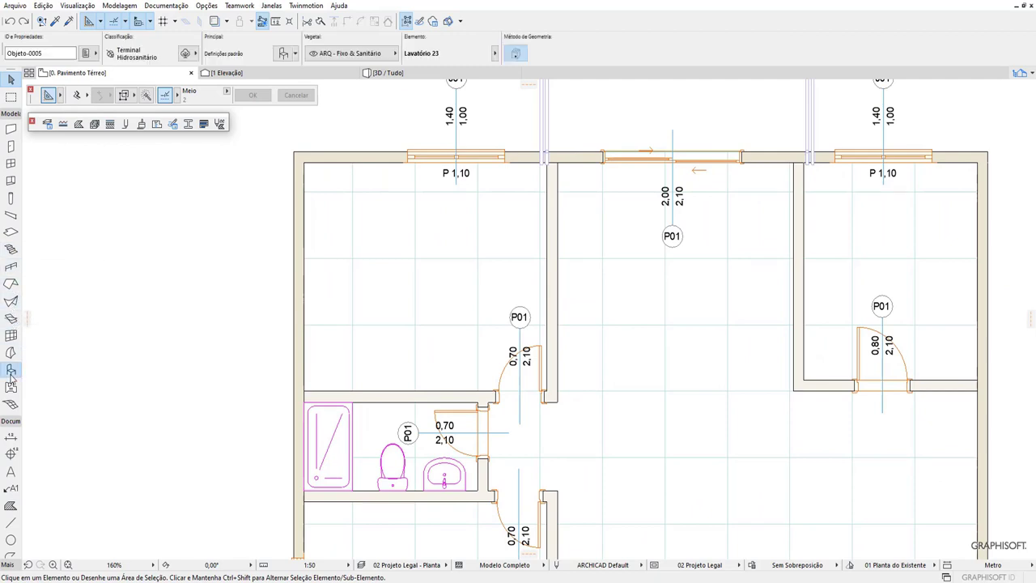
pyautogui.click(294, 53)
pyautogui.click(282, 54)
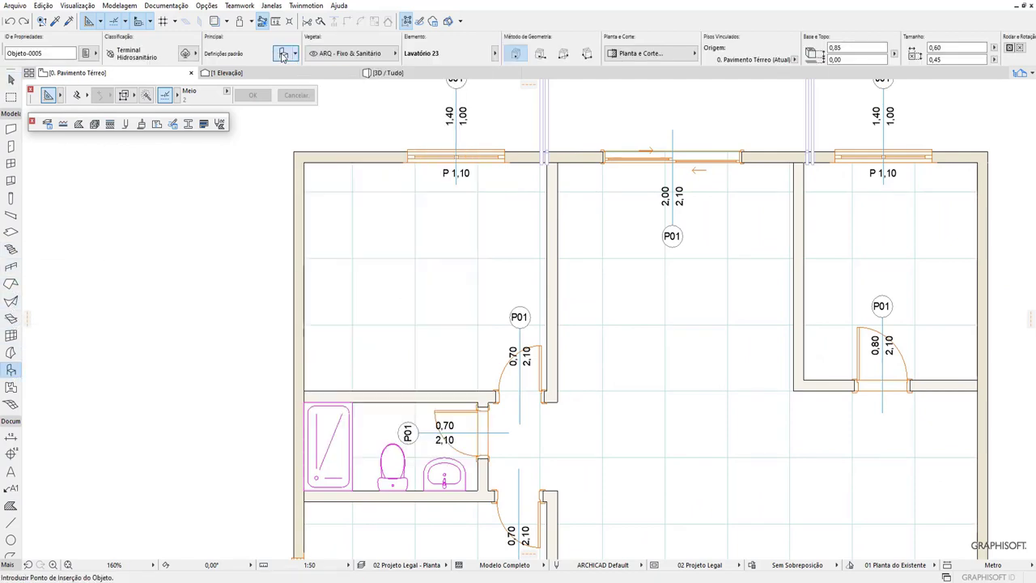
pyautogui.hotkey('ctrl', 't')
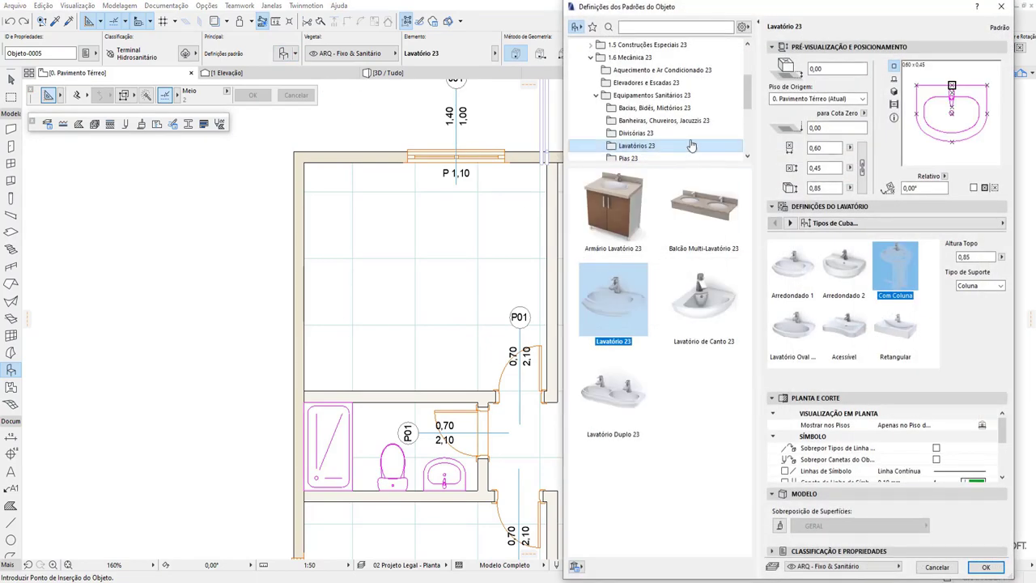
pyautogui.moveTo(751, 88)
pyautogui.mouseDown()
pyautogui.moveTo(752, 103)
pyautogui.moveTo(751, 62)
pyautogui.mouseUp()
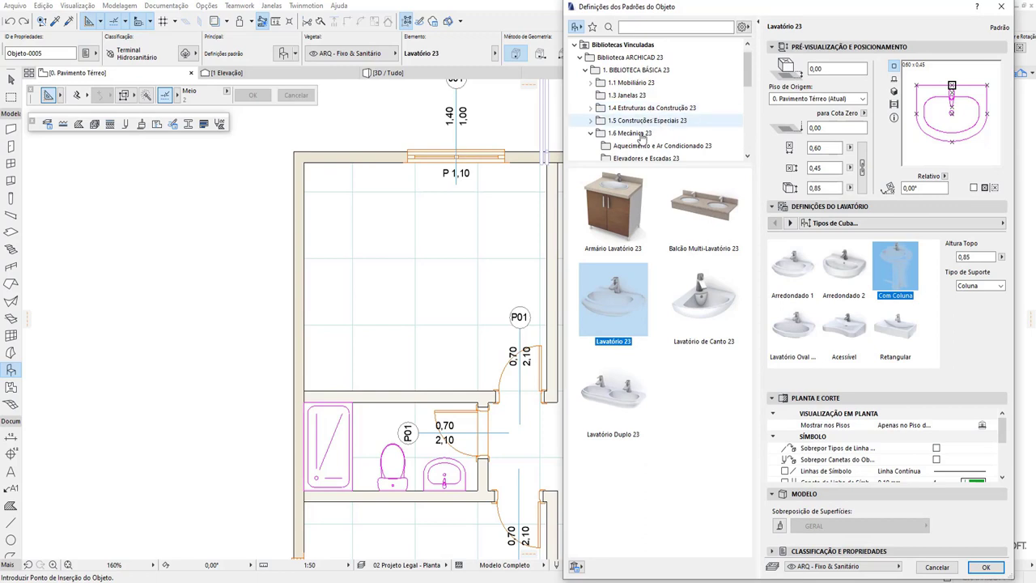
pyautogui.click(589, 134)
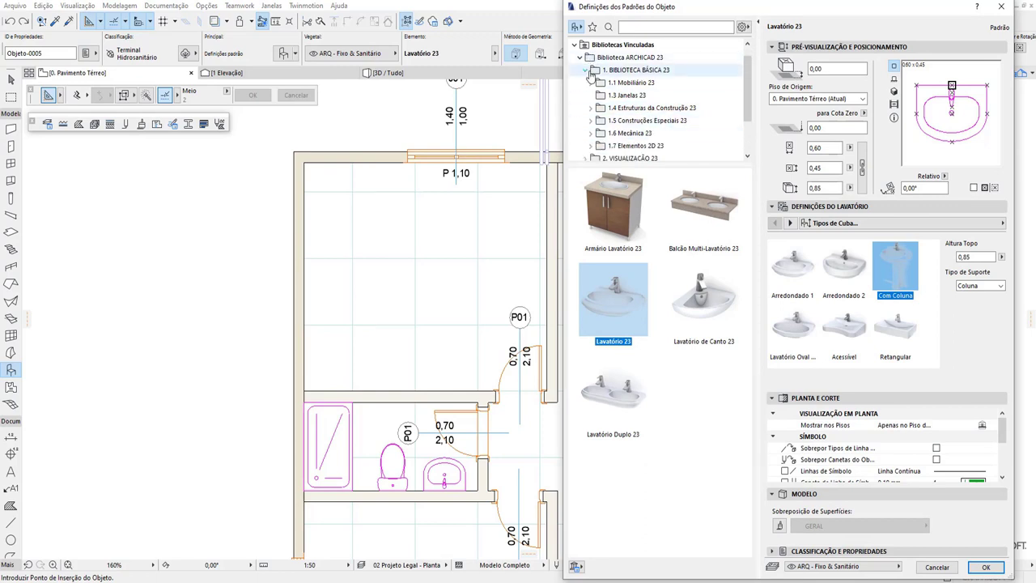
pyautogui.moveTo(750, 87); pyautogui.dragTo(749, 100)
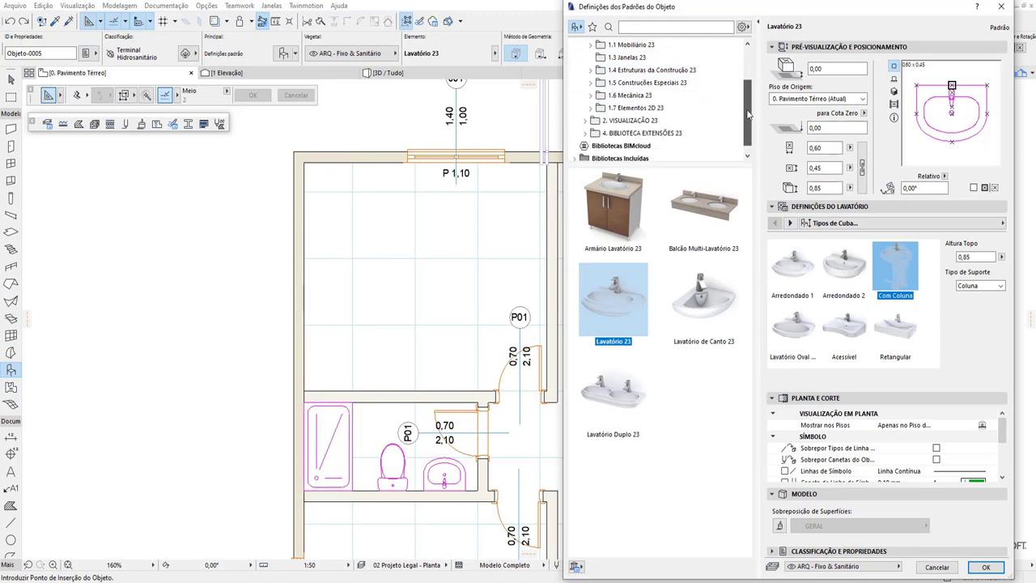
# Step: Place a Guarda-Roupa Modular 23 wardrobe from 1.1 Mobiliário in the upper-left bedroom
pyautogui.click(630, 57)
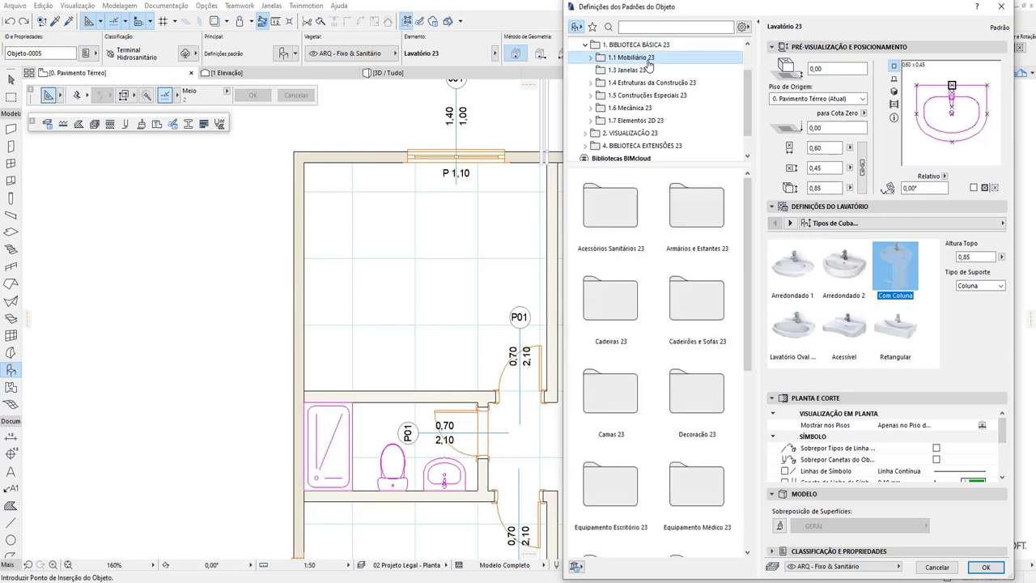
pyautogui.click(595, 58)
pyautogui.click(651, 70)
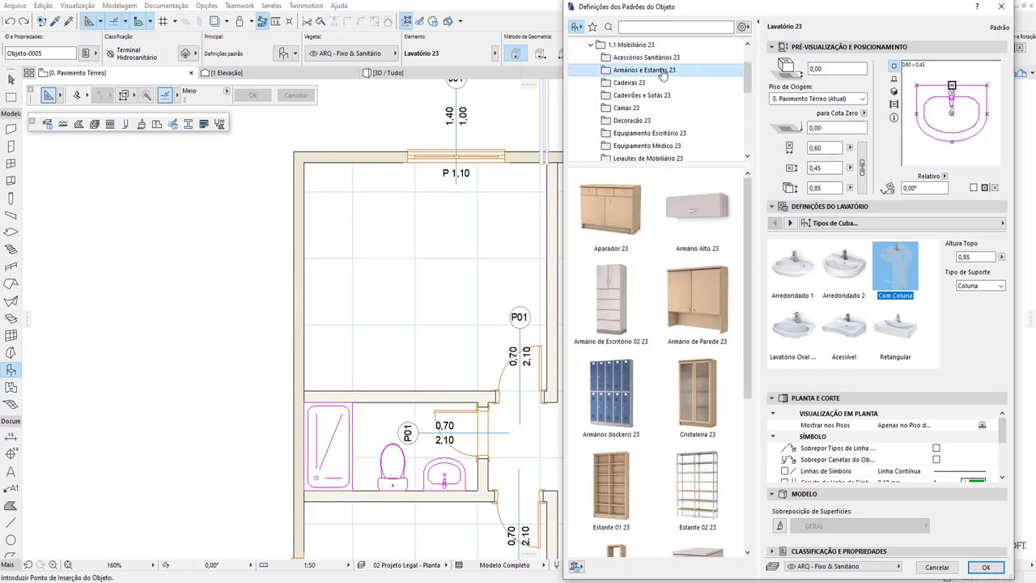
pyautogui.scroll(-5, 663, 340)
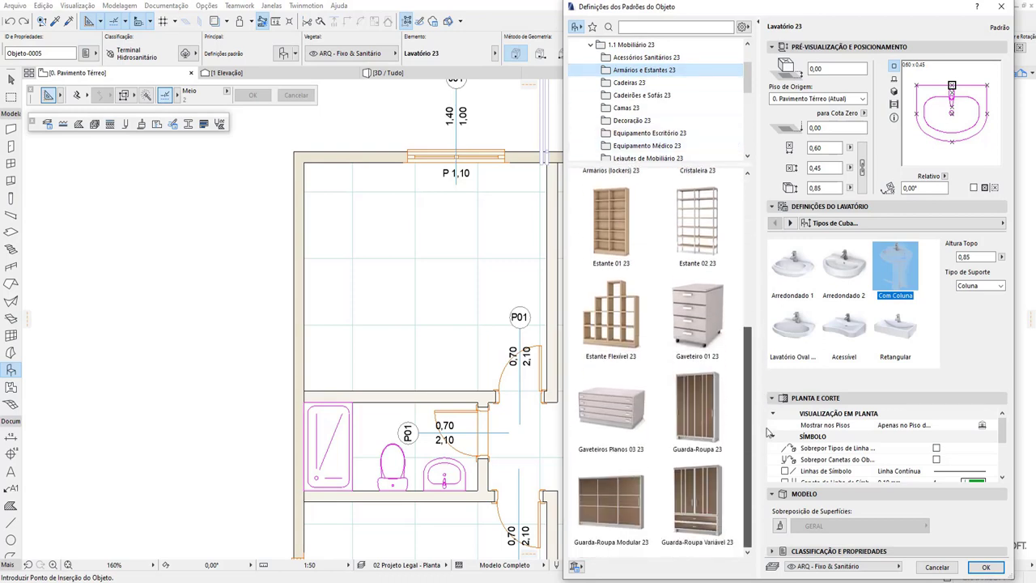
pyautogui.click(629, 514)
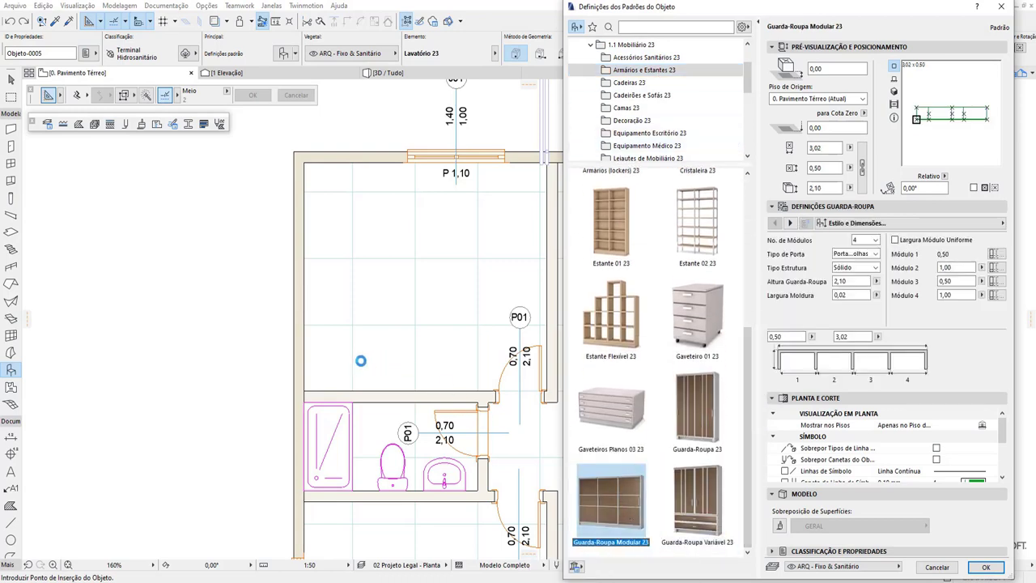
pyautogui.click(986, 568)
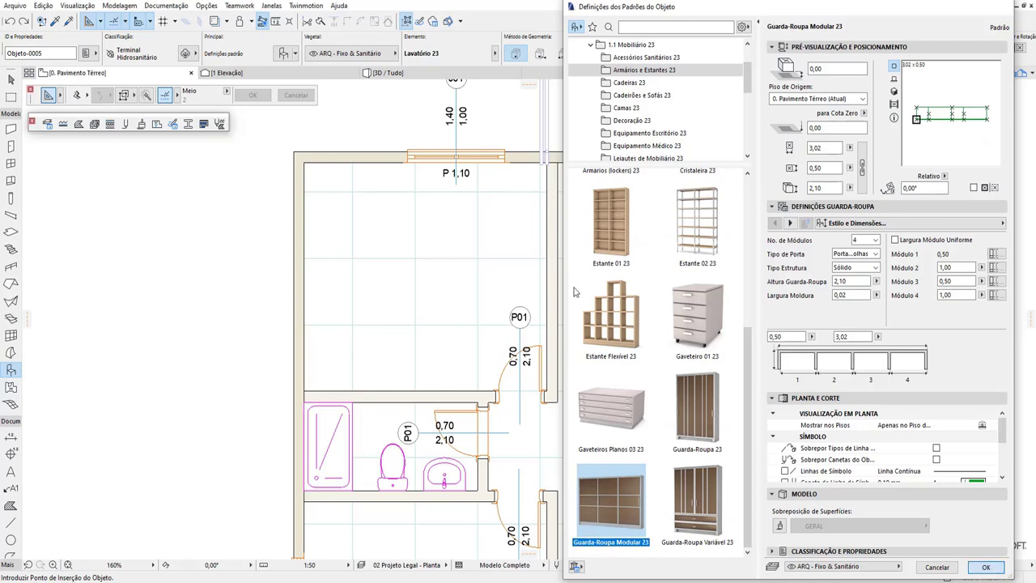
pyautogui.click(328, 295)
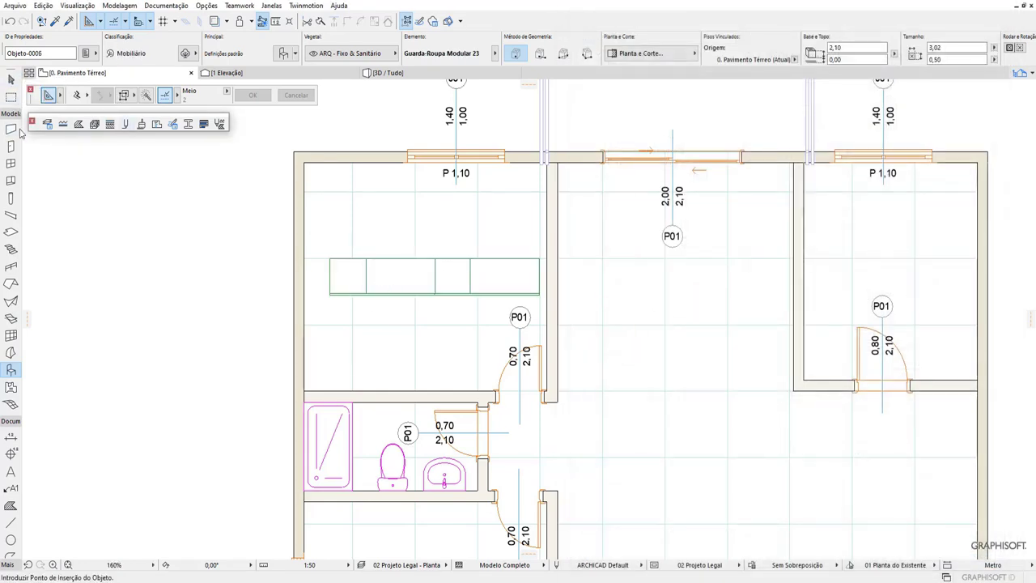
# Step: Select the wardrobe and rotate it 90° so it stands vertical
pyautogui.click(11, 80)
pyautogui.click(412, 302)
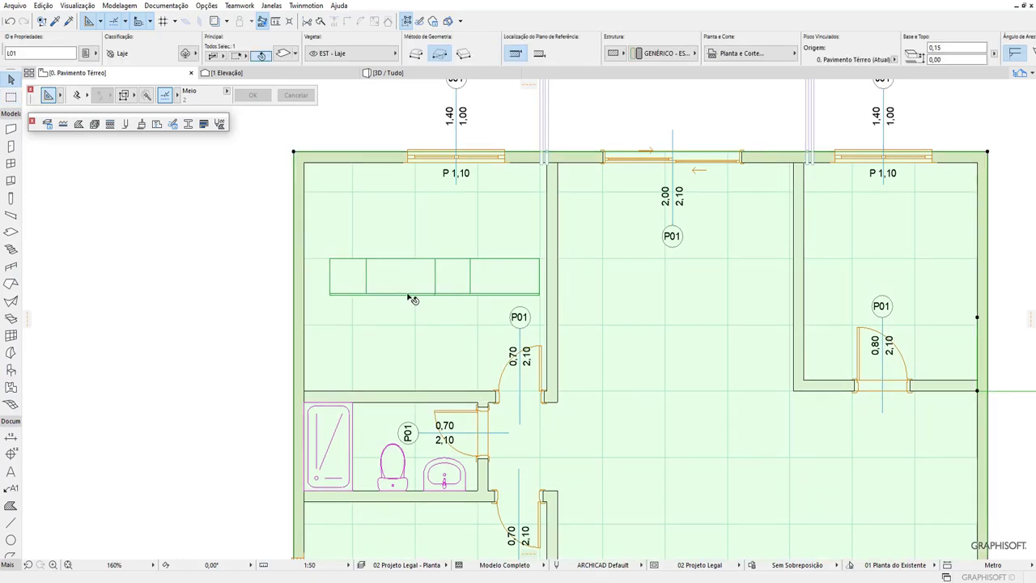
pyautogui.click(146, 139)
pyautogui.click(432, 288)
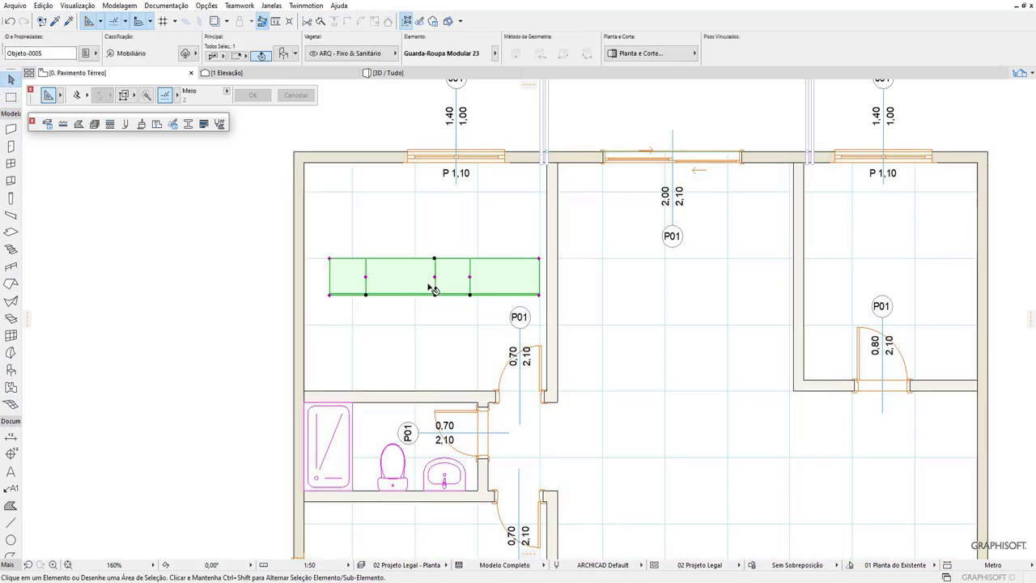
pyautogui.rightClick(432, 289)
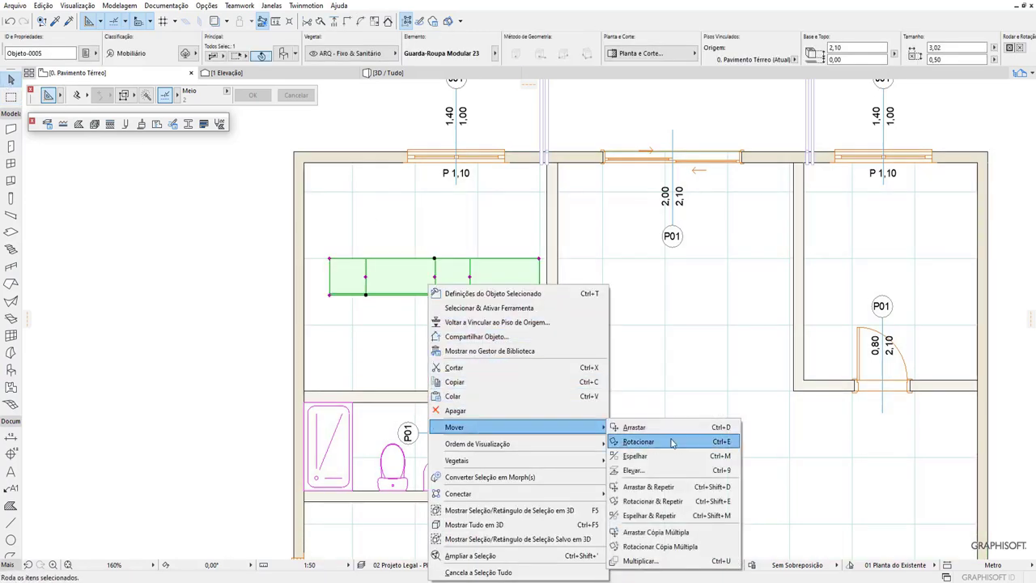
pyautogui.click(716, 441)
pyautogui.click(426, 283)
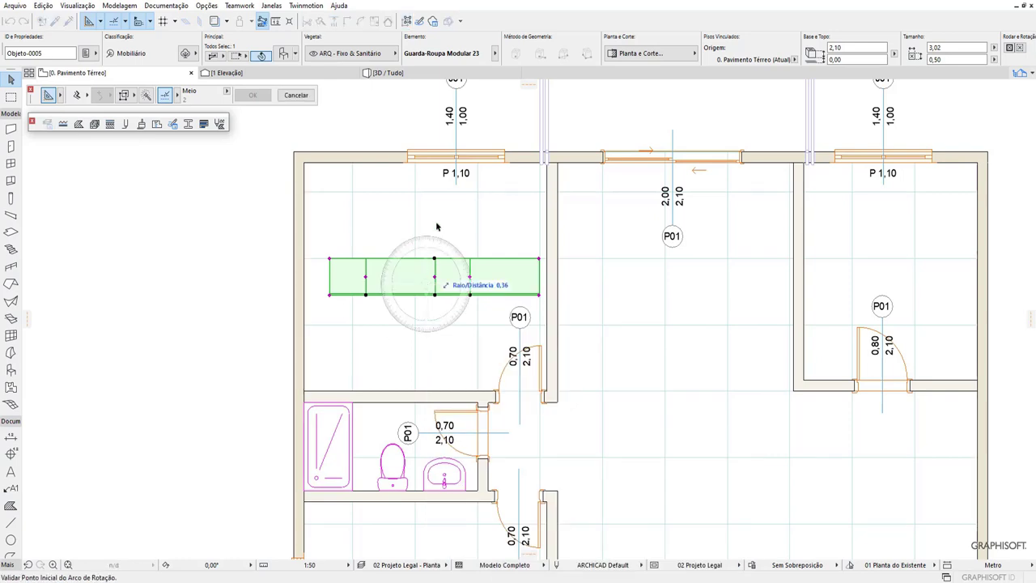
pyautogui.click(626, 283)
pyautogui.click(417, 120)
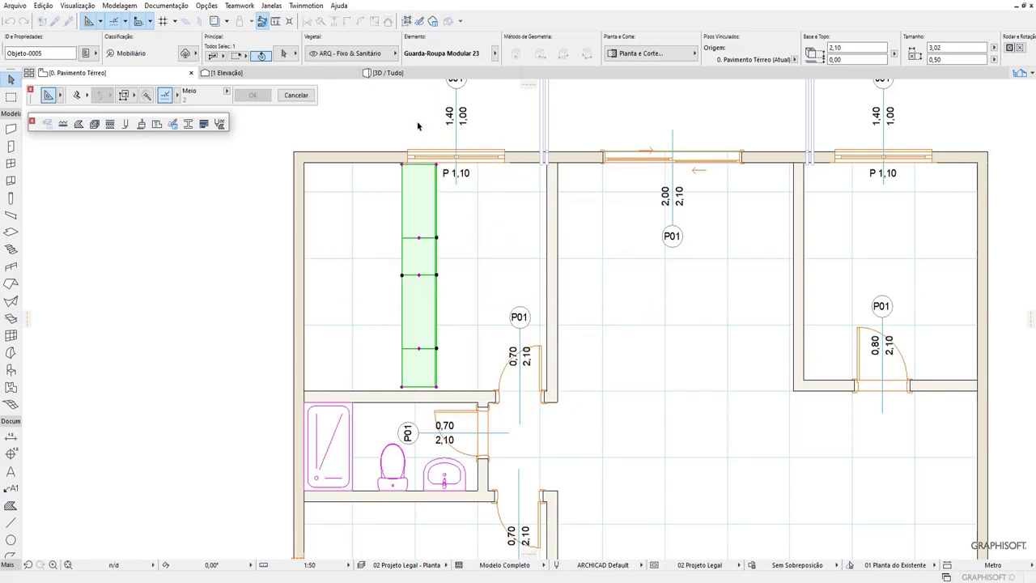
# Step: Move the wardrobe against the bedroom's left wall with a 0,60 depth
pyautogui.rightClick(422, 219)
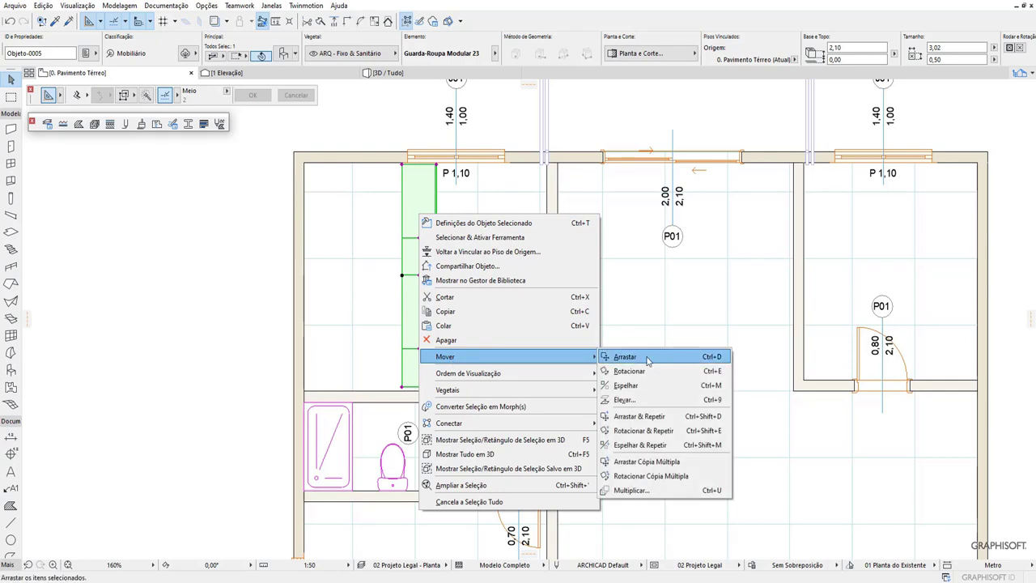
pyautogui.click(647, 356)
pyautogui.click(402, 164)
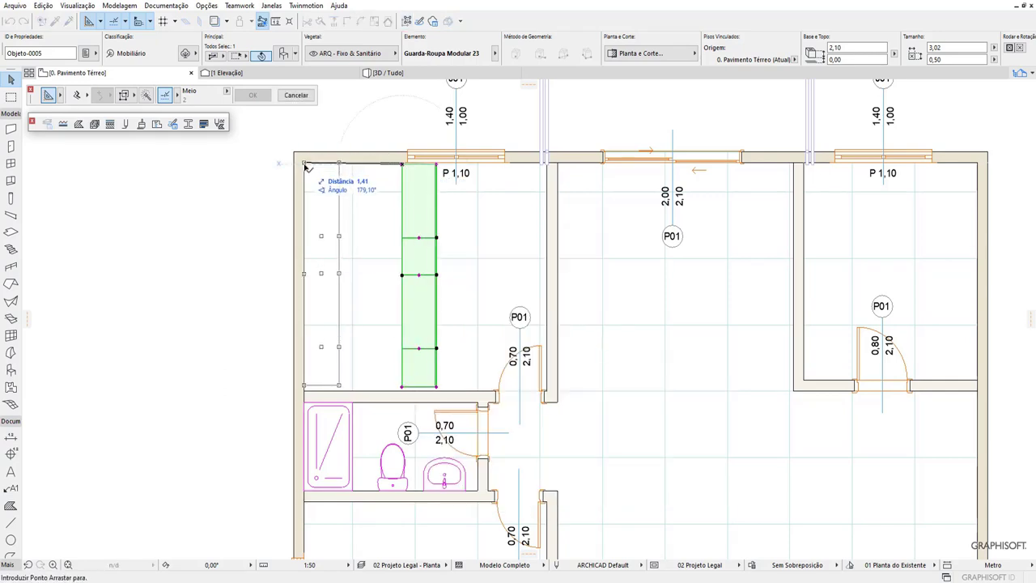
pyautogui.click(303, 162)
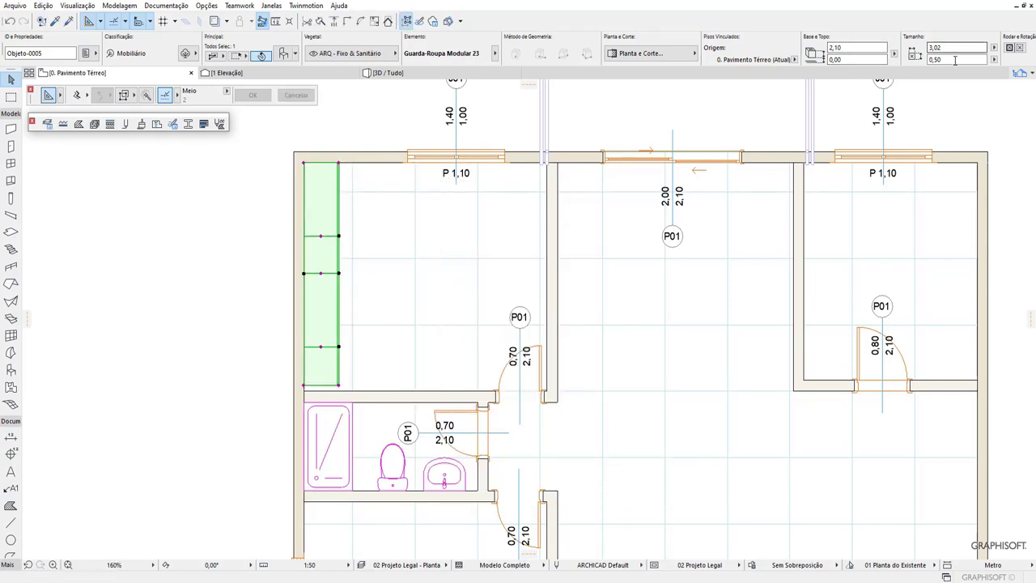
pyautogui.write(',6')
pyautogui.press('Return')
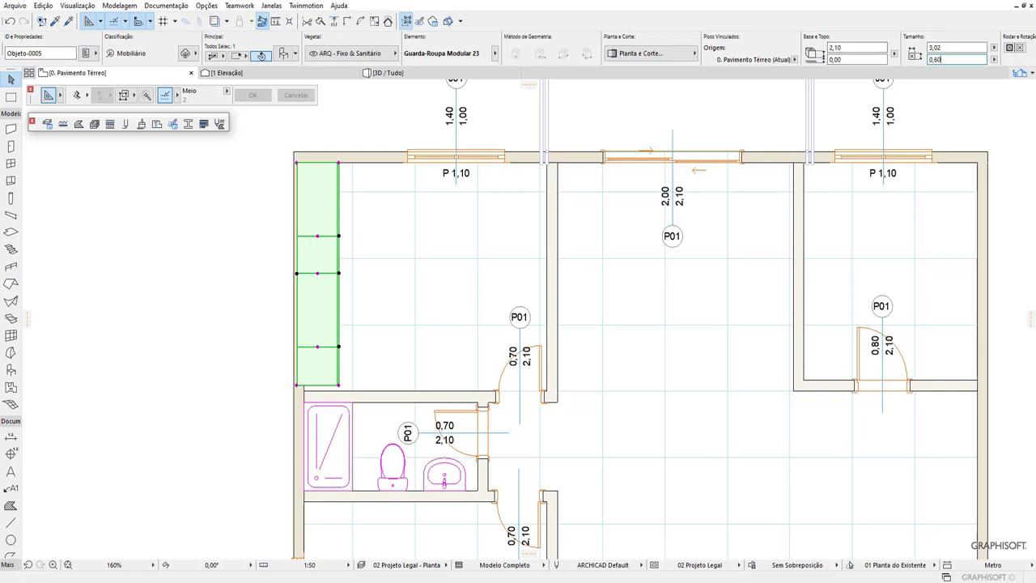
# Step: Cancel a second attempted move of the wardrobe and reselect it
pyautogui.rightClick(328, 208)
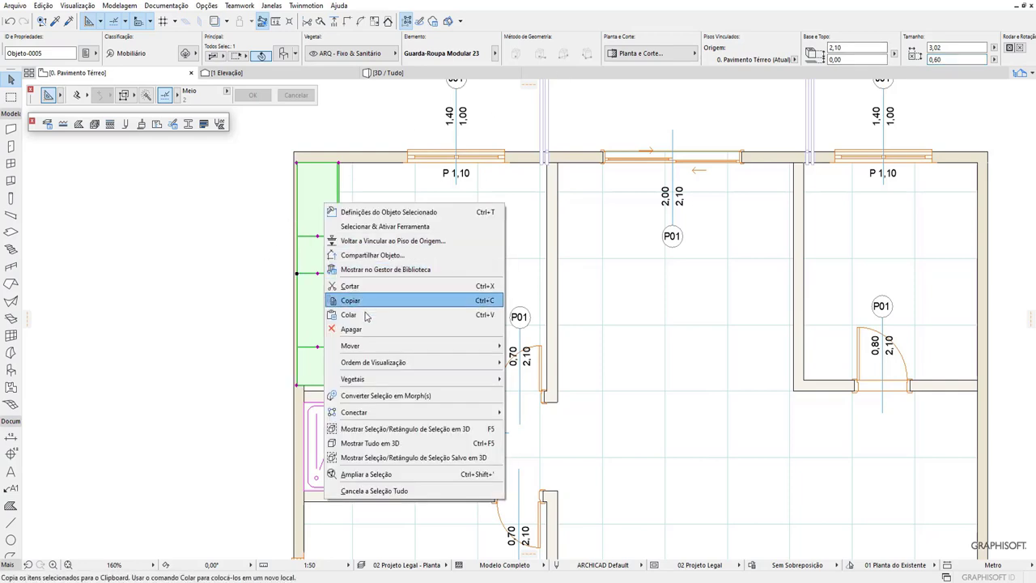
pyautogui.click(536, 344)
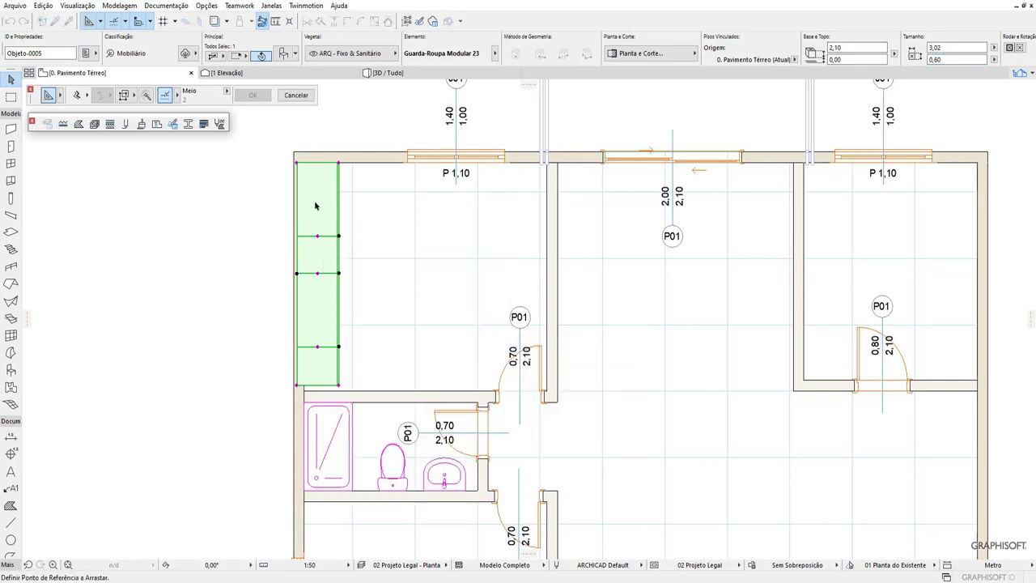
pyautogui.rightClick(316, 206)
pyautogui.press('Escape')
pyautogui.rightClick(332, 204)
pyautogui.click(344, 259)
pyautogui.click(328, 218)
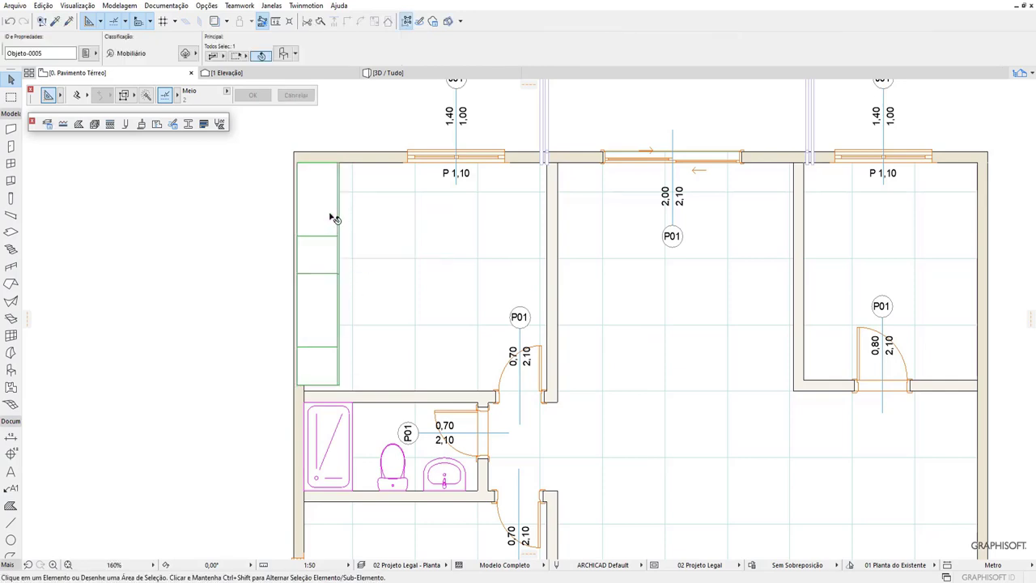
# Step: Snap the wardrobe's top-left corner into the wall corner, then check its placement
pyautogui.rightClick(361, 312)
pyautogui.moveTo(351, 362)
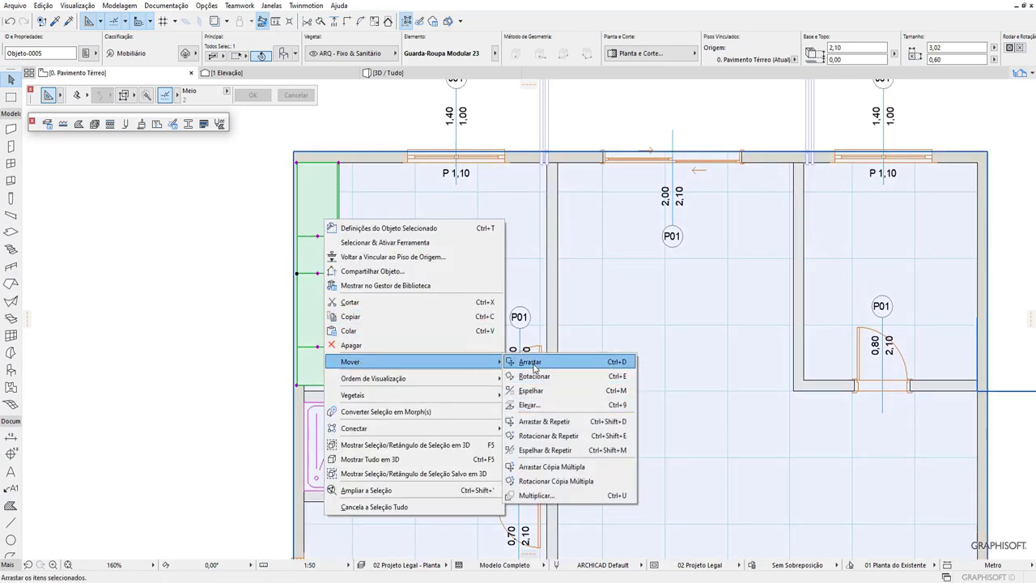
pyautogui.click(534, 363)
pyautogui.scroll(3, 293, 170)
pyautogui.click(290, 169)
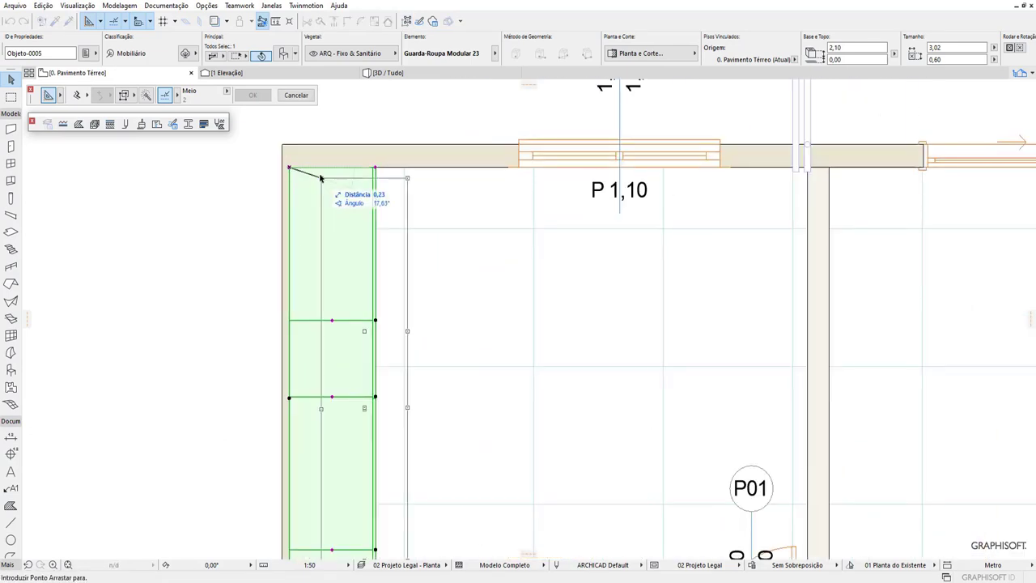
pyautogui.click(304, 168)
pyautogui.click(185, 268)
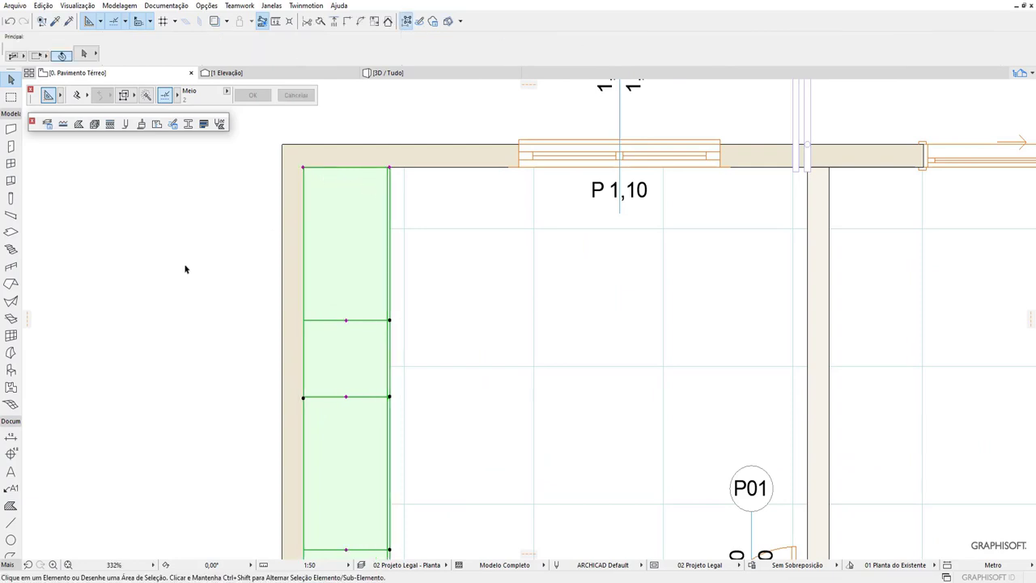
pyautogui.scroll(-3, 186, 239)
pyautogui.click(262, 429)
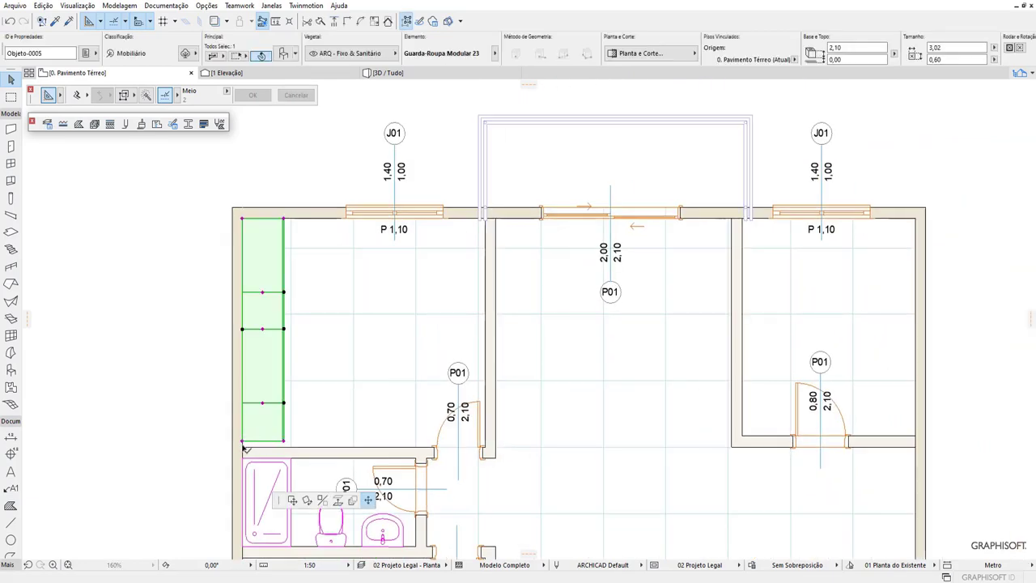
pyautogui.click(430, 294)
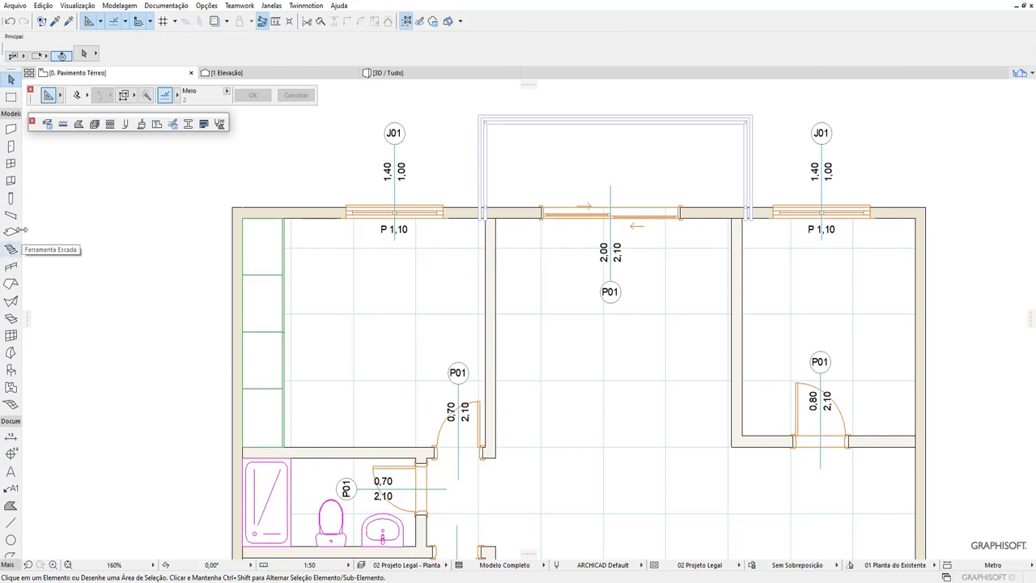
# Step: Choose Cama de Casal 23 from the Camas 23 library folder and place it on the plan
pyautogui.click(12, 371)
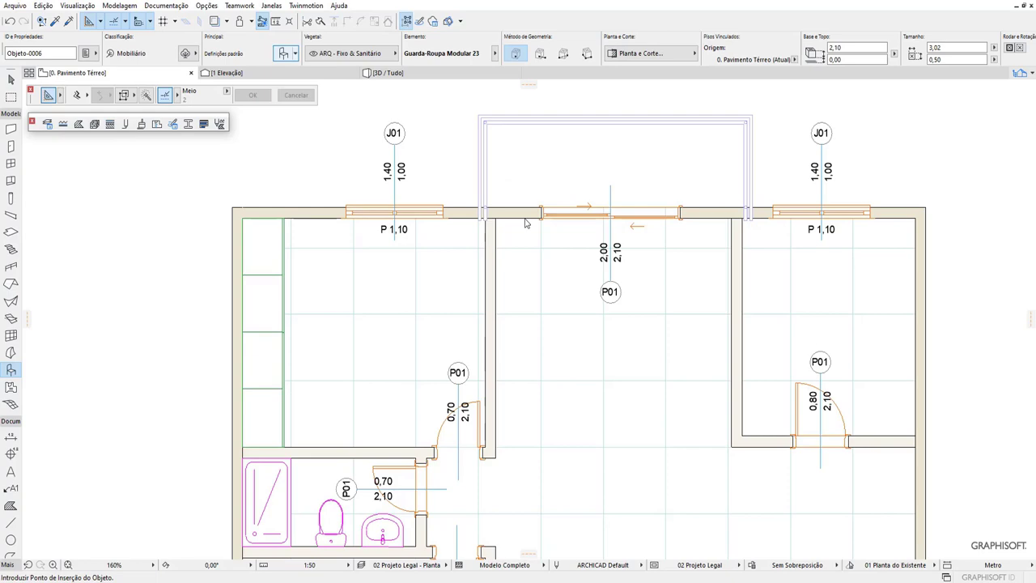
pyautogui.hotkey('ctrl', 't')
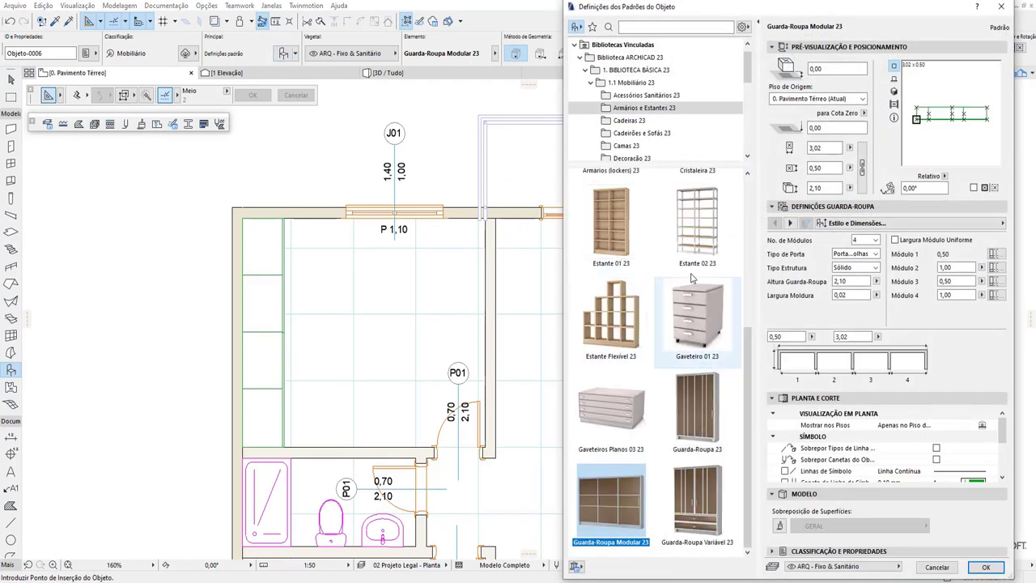
pyautogui.scroll(1, 691, 278)
pyautogui.click(626, 145)
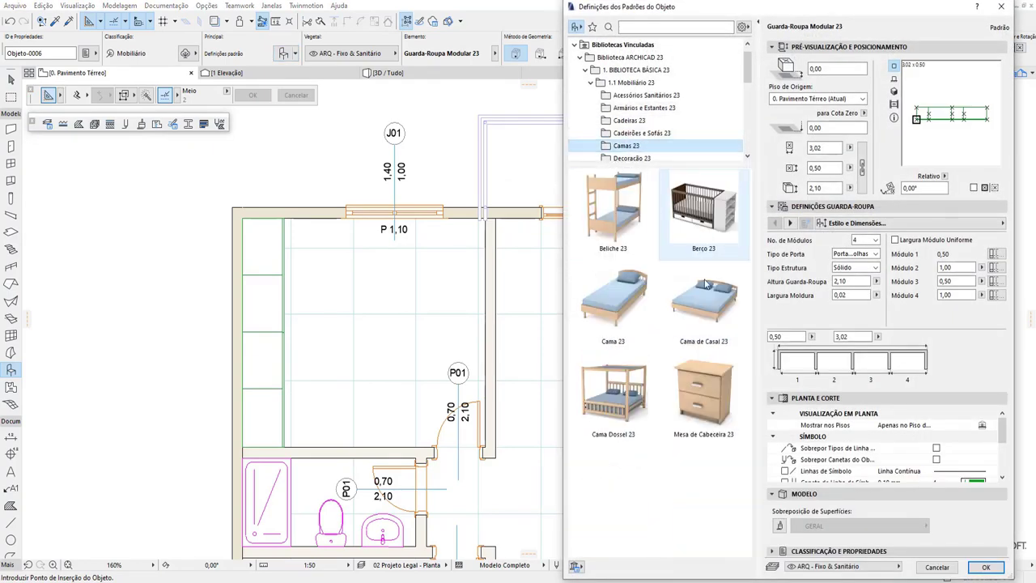
pyautogui.moveTo(703, 300)
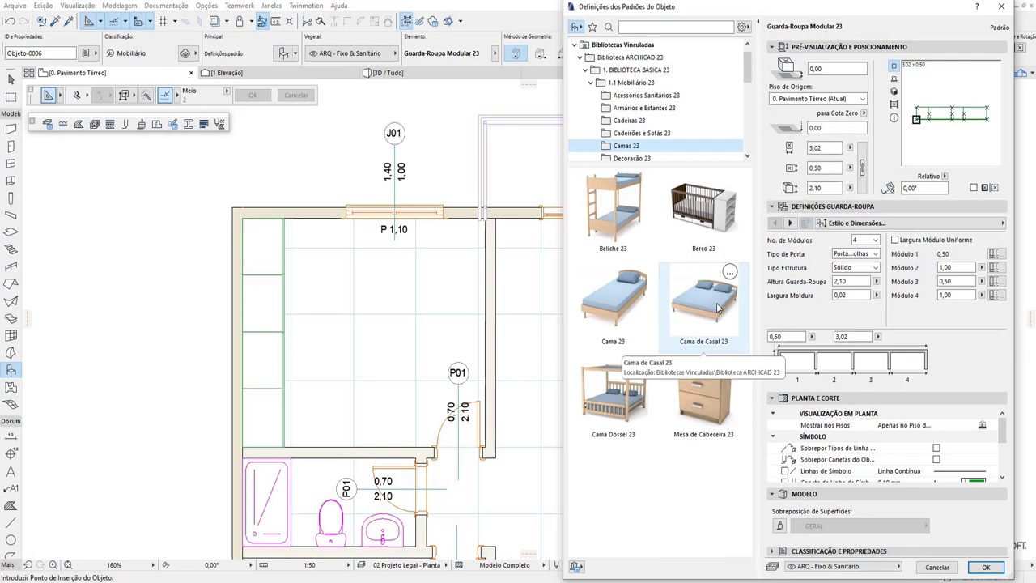
pyautogui.click(717, 308)
pyautogui.click(986, 568)
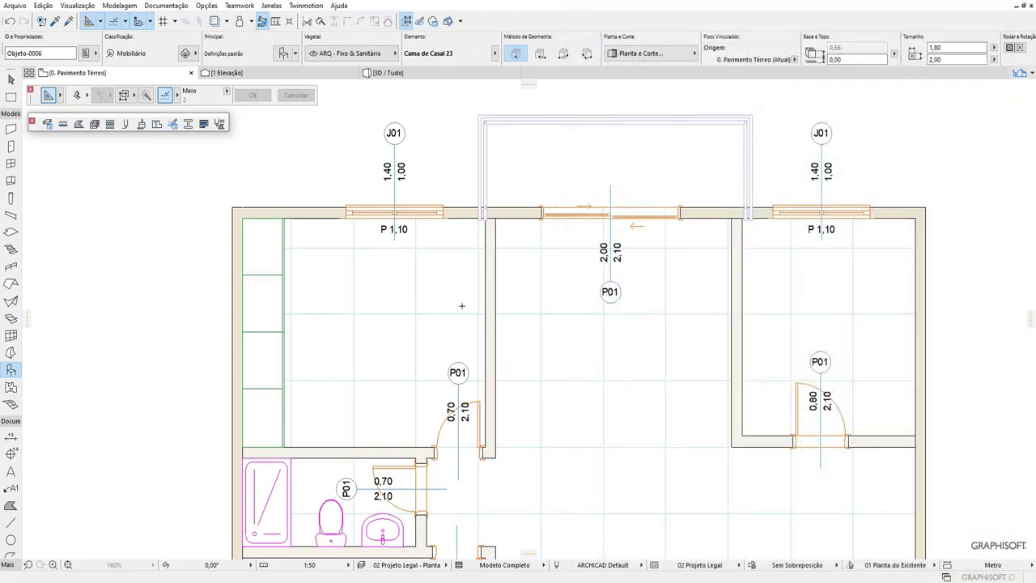
pyautogui.click(12, 78)
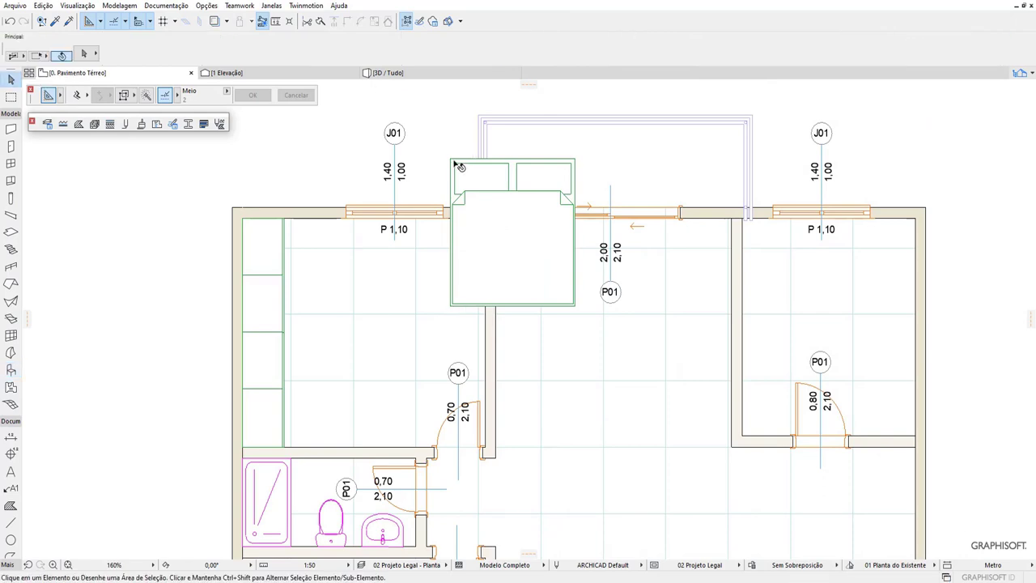
# Step: Rotate the double bed 90° around its centre
pyautogui.click(454, 162)
pyautogui.rightClick(454, 162)
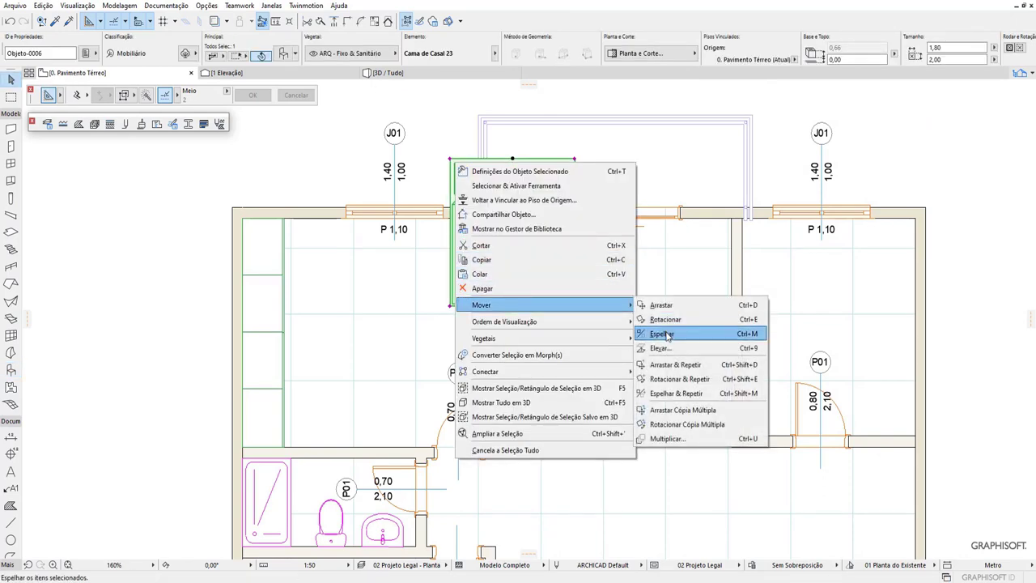
pyautogui.click(665, 319)
pyautogui.click(510, 241)
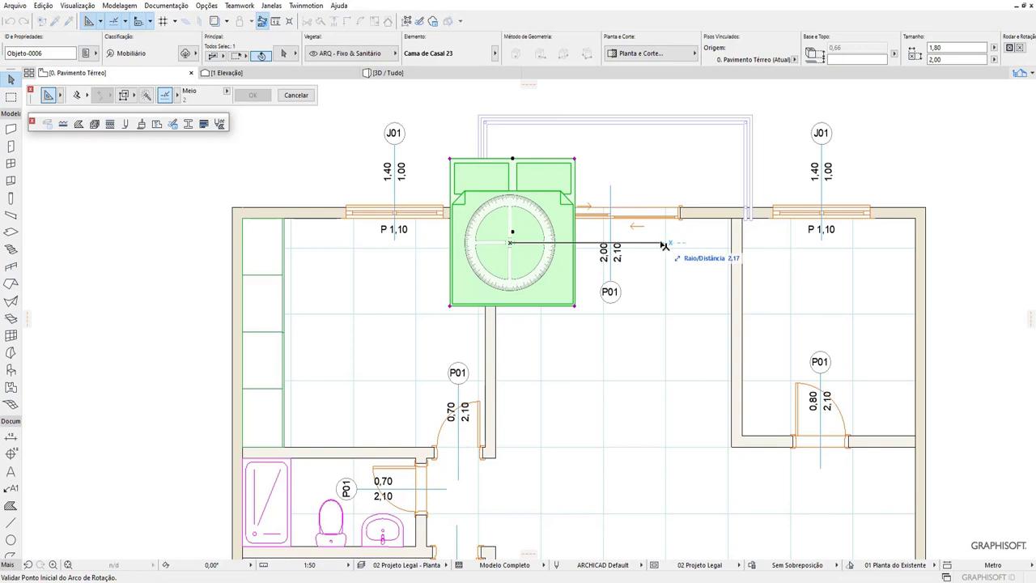
pyautogui.click(663, 244)
pyautogui.click(497, 470)
# Step: Move the bed inside the bedroom, headboard against the wall beside the wardrobe
pyautogui.rightClick(521, 269)
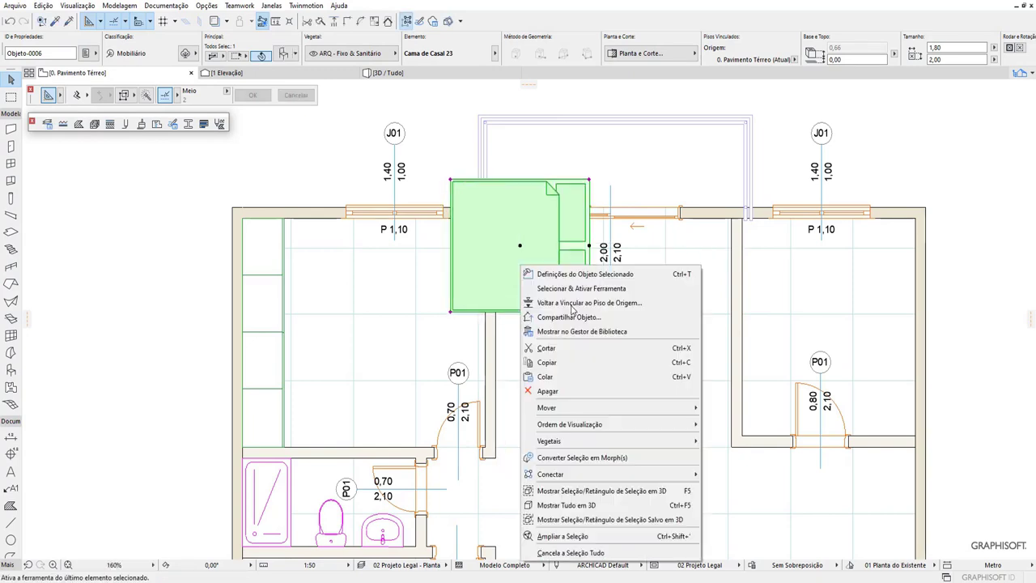
pyautogui.moveTo(566, 407)
pyautogui.click(761, 411)
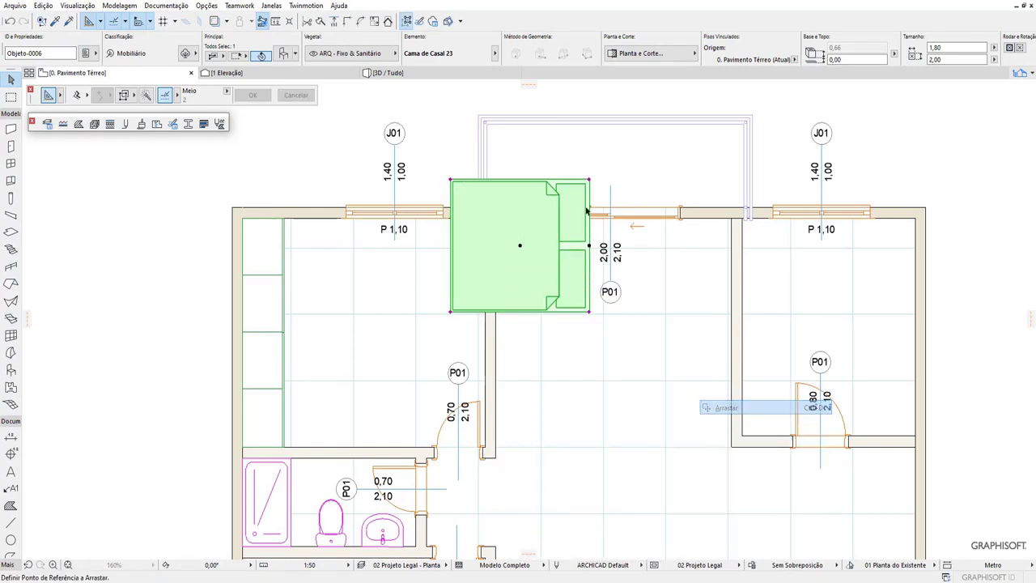
pyautogui.click(588, 180)
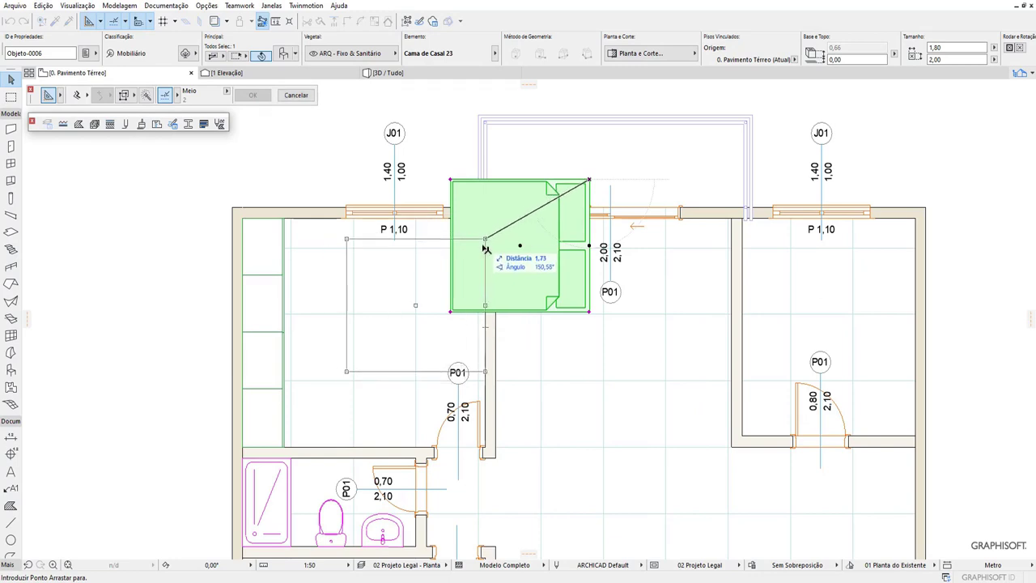
pyautogui.click(484, 244)
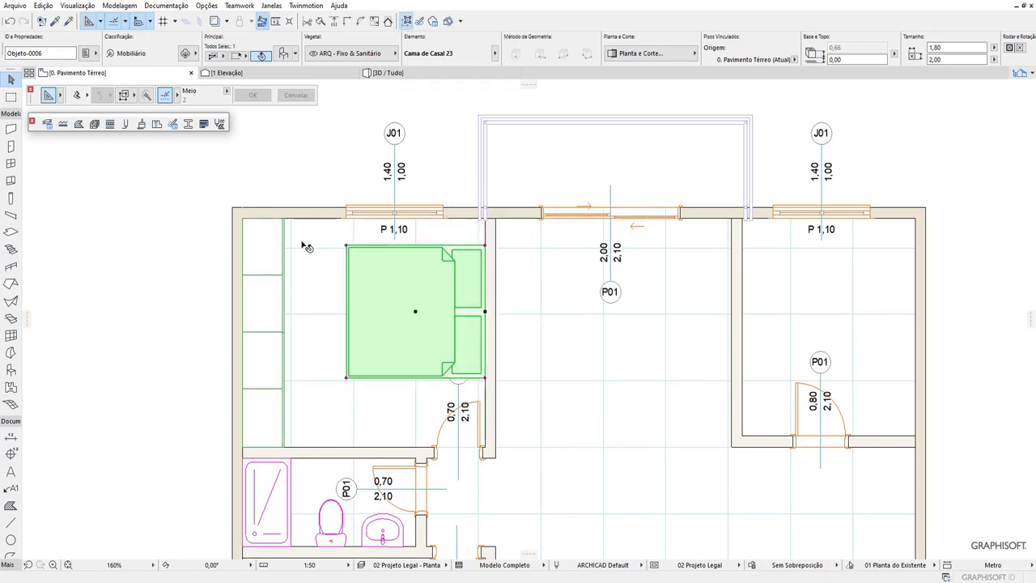
pyautogui.click(163, 243)
pyautogui.scroll(-3, 352, 259)
pyautogui.scroll(-2, 310, 291)
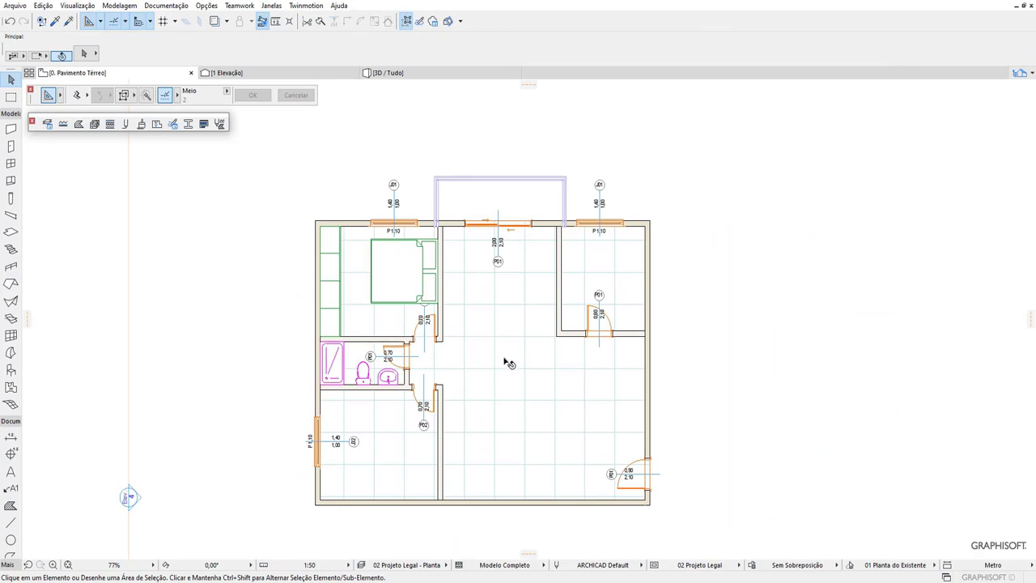
pyautogui.click(10, 372)
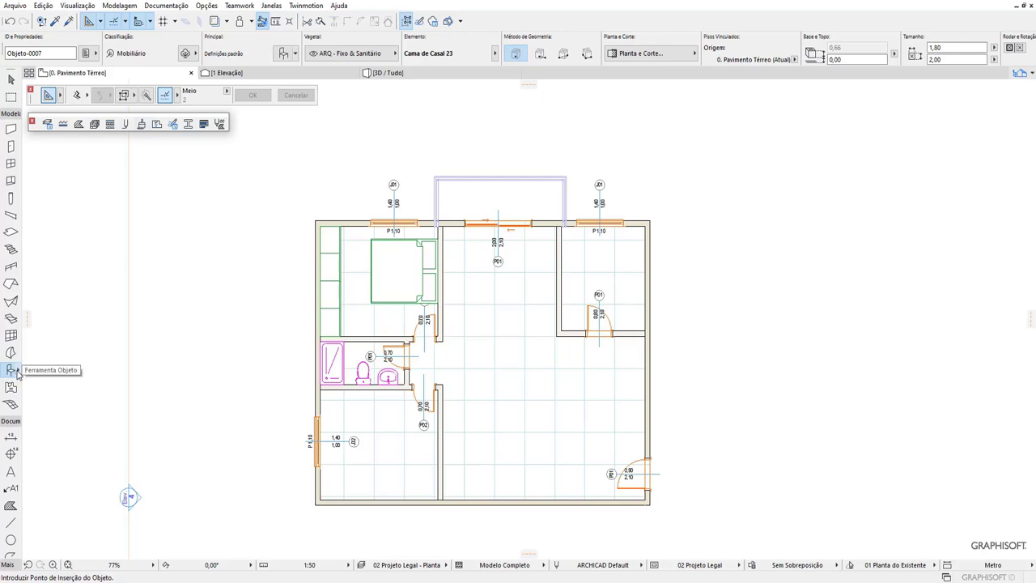
pyautogui.click(285, 54)
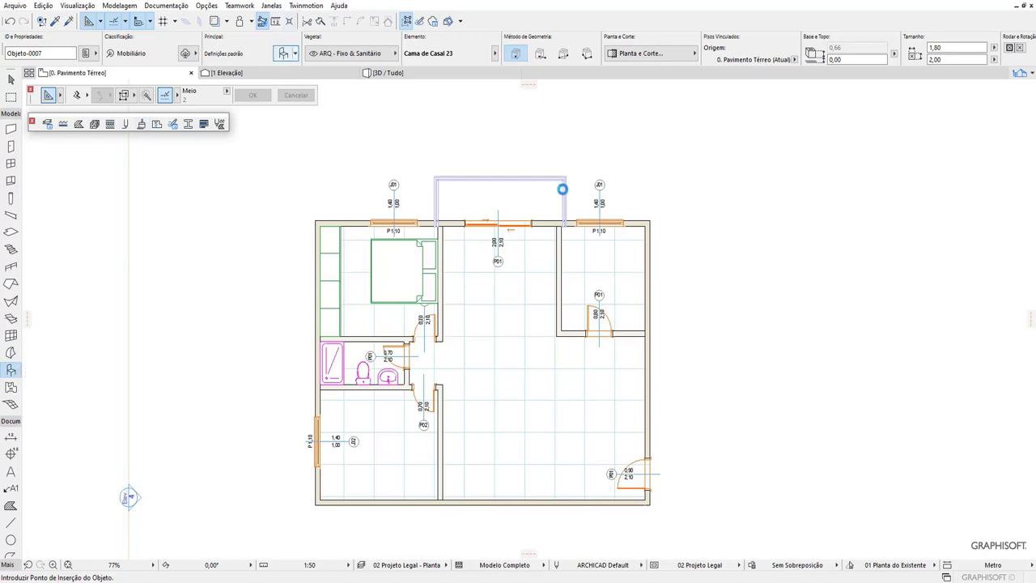
pyautogui.scroll(-2, 685, 81)
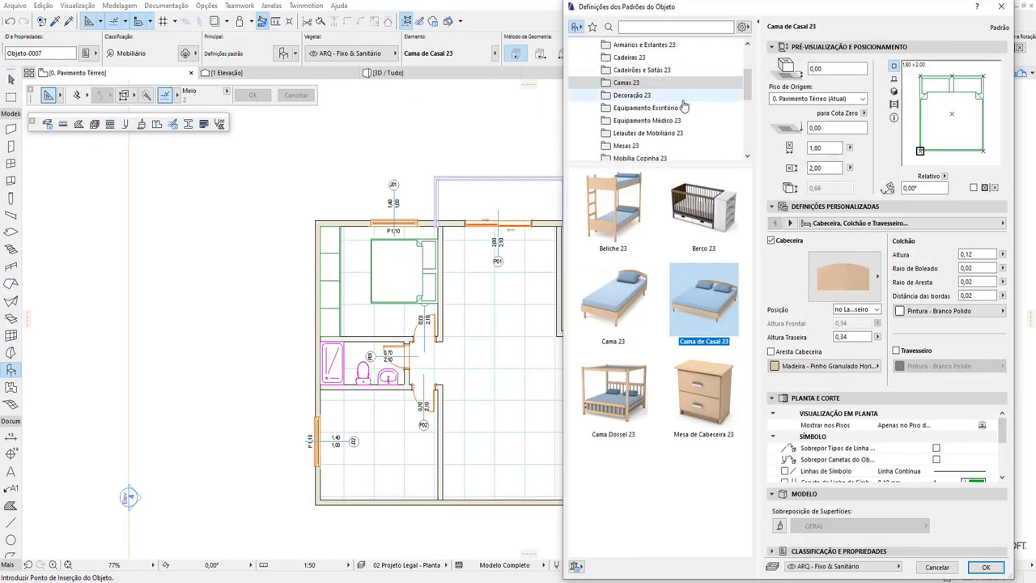
pyautogui.scroll(-1, 678, 126)
pyautogui.scroll(-2, 673, 123)
pyautogui.scroll(-1, 678, 132)
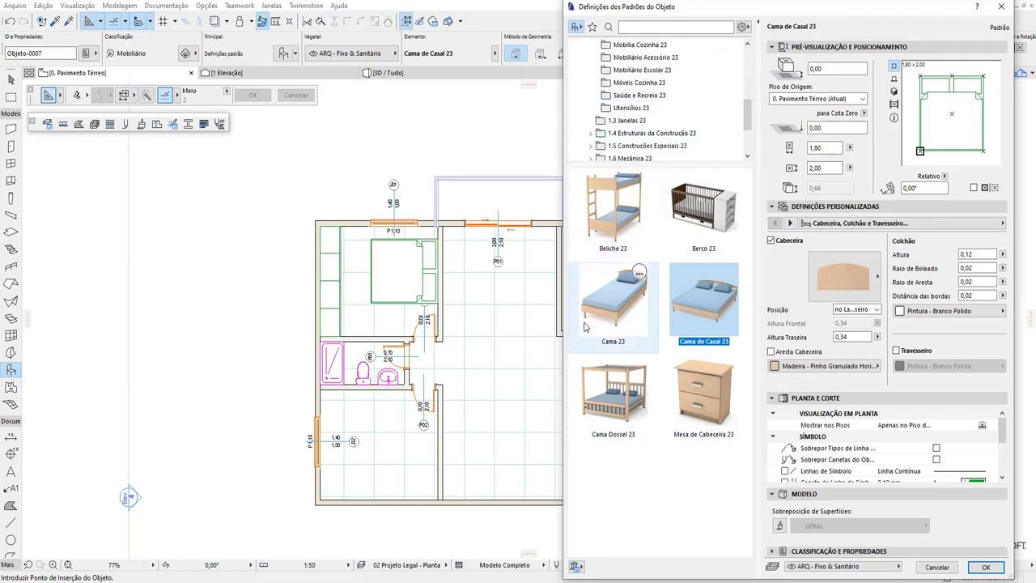
pyautogui.click(985, 567)
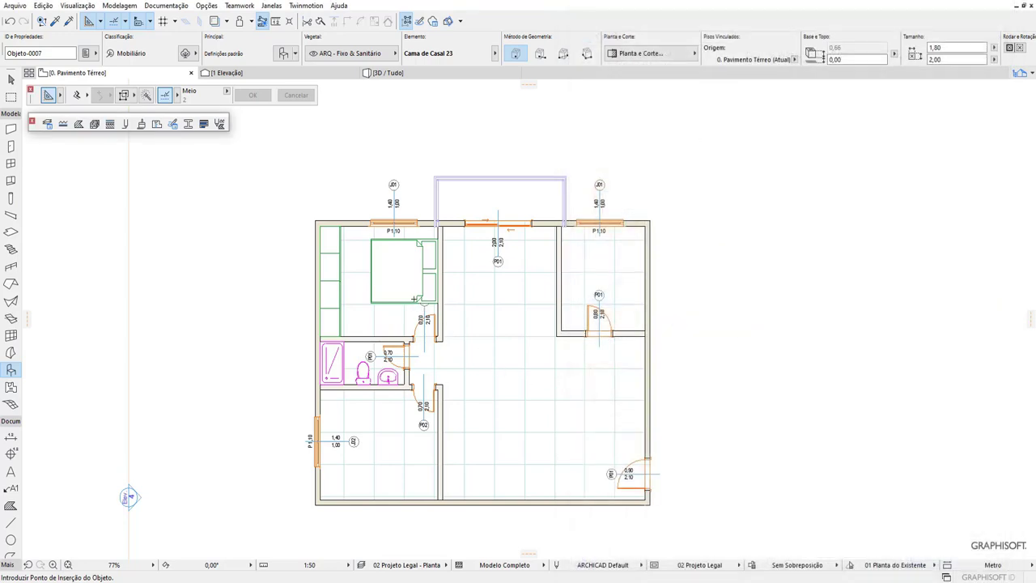
pyautogui.scroll(2, 414, 300)
pyautogui.press('Escape')
pyautogui.moveTo(414, 299)
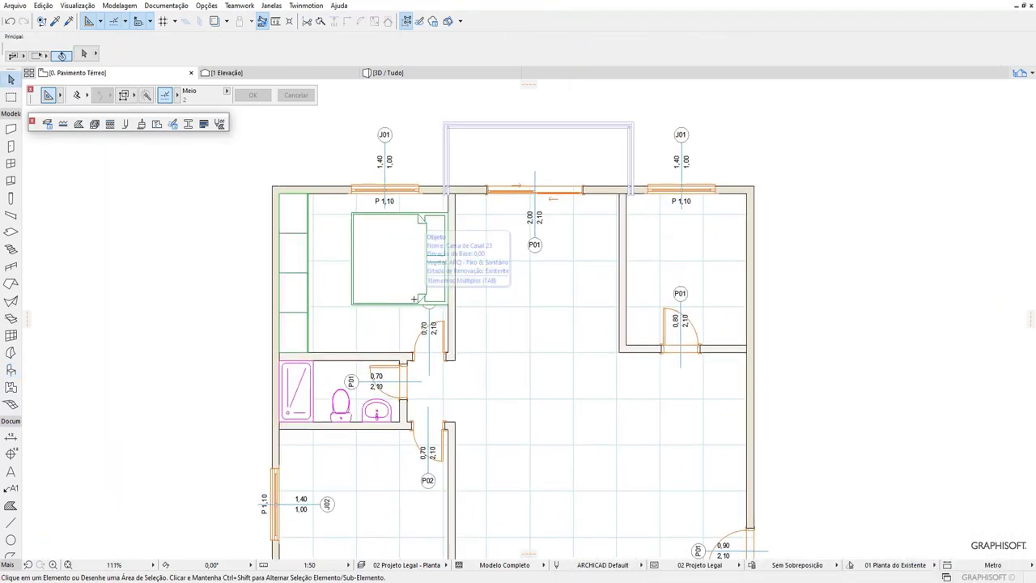
pyautogui.click(398, 272)
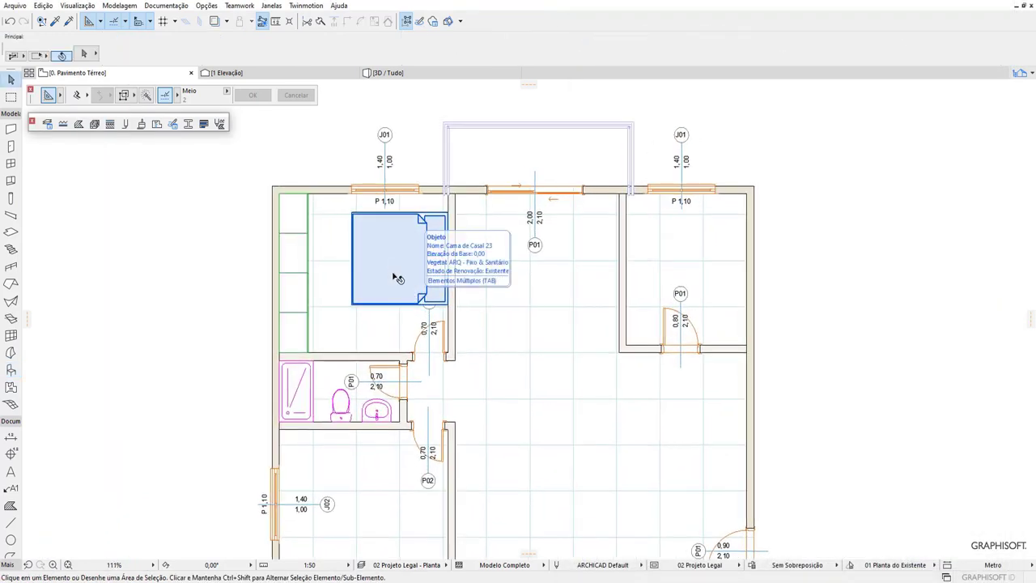
pyautogui.click(370, 229)
pyautogui.rightClick(369, 229)
pyautogui.click(405, 239)
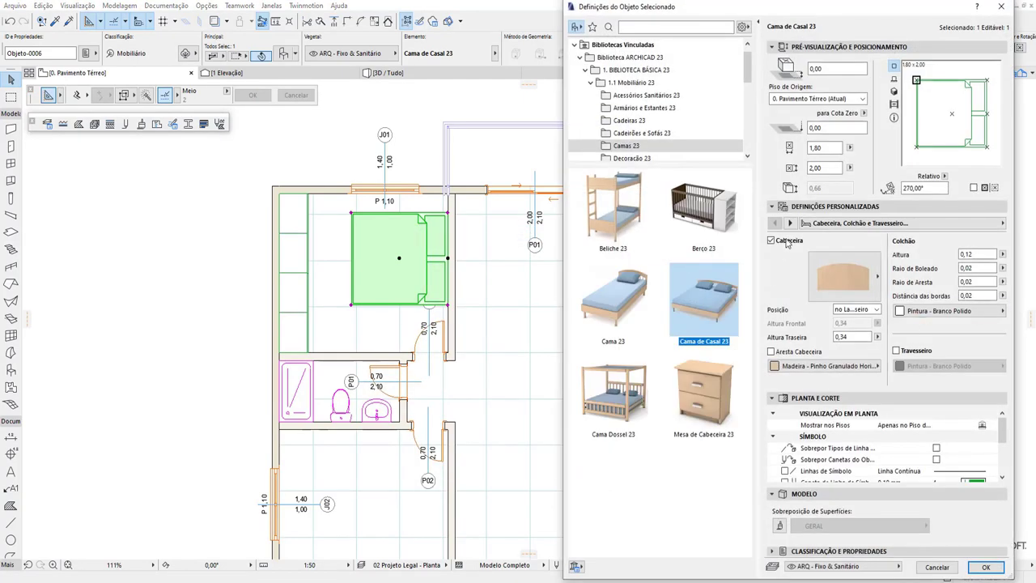
pyautogui.click(770, 240)
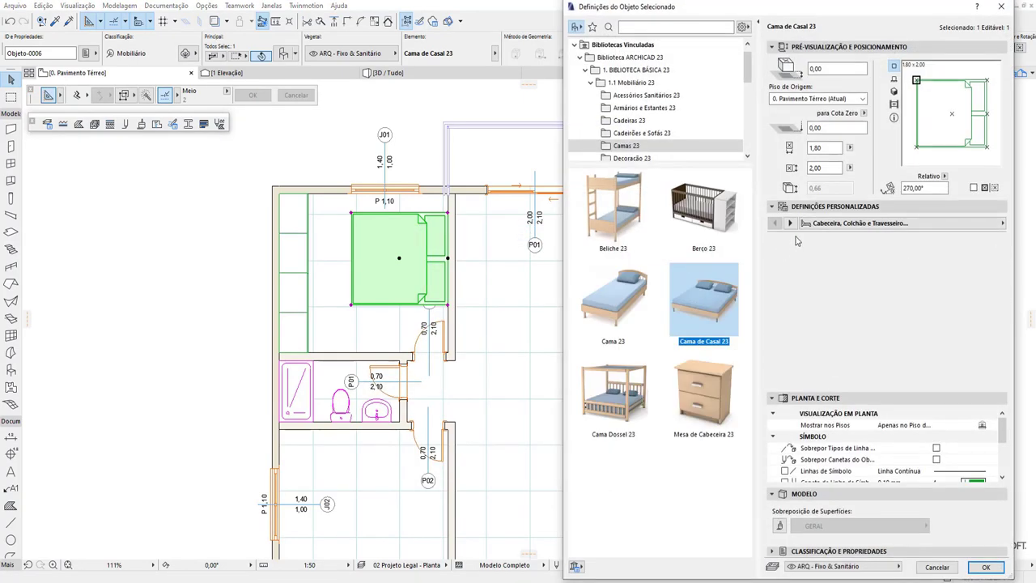
pyautogui.click(792, 226)
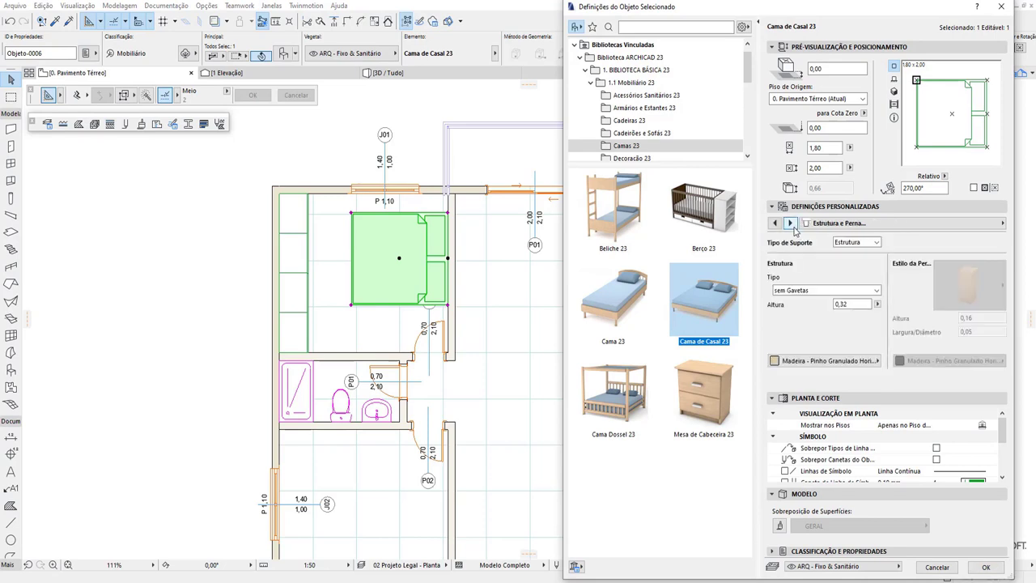
pyautogui.click(791, 224)
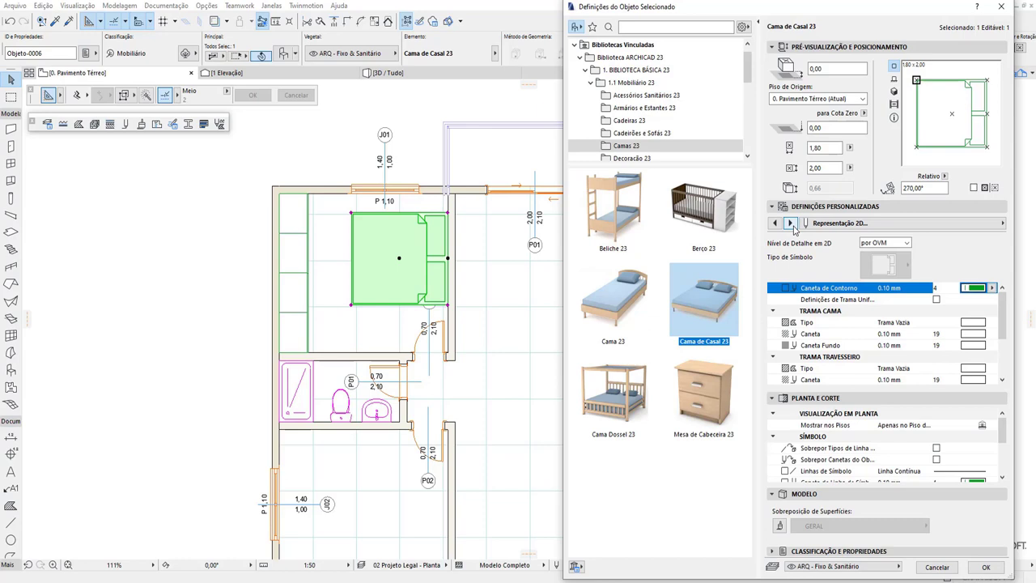
pyautogui.click(791, 224)
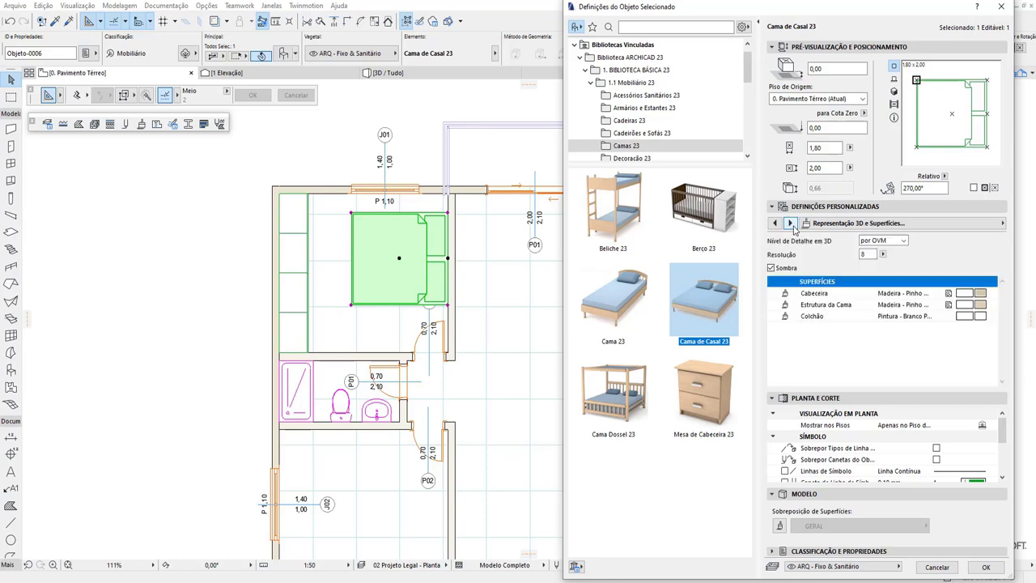
pyautogui.click(937, 567)
pyautogui.click(417, 276)
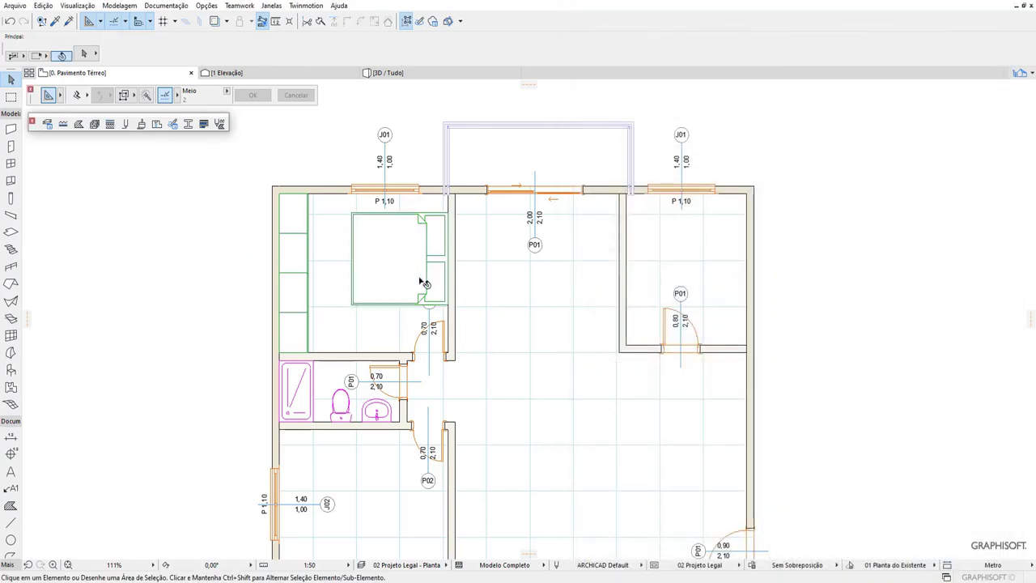
pyautogui.scroll(-1, 432, 246)
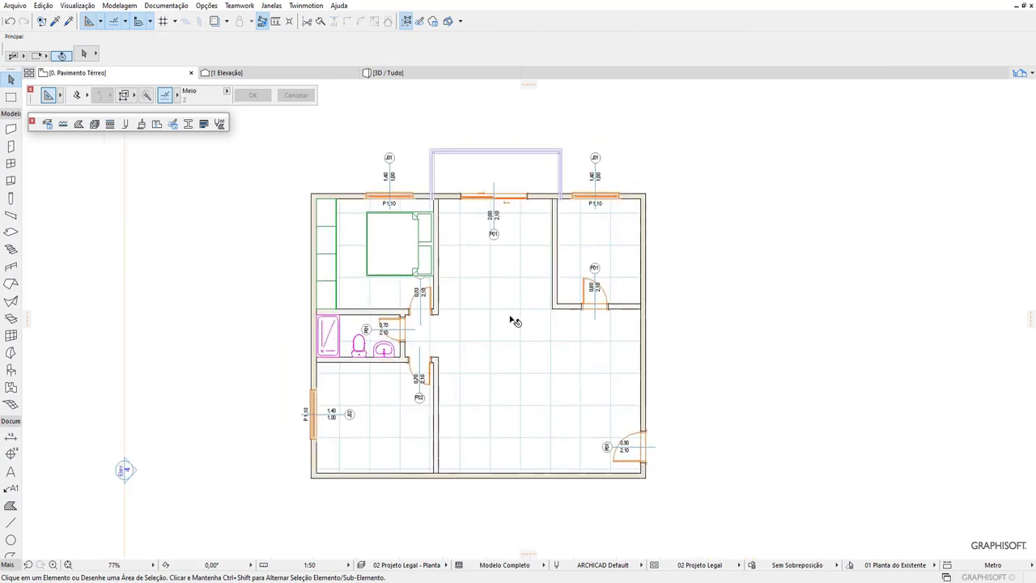
pyautogui.scroll(-1, 518, 324)
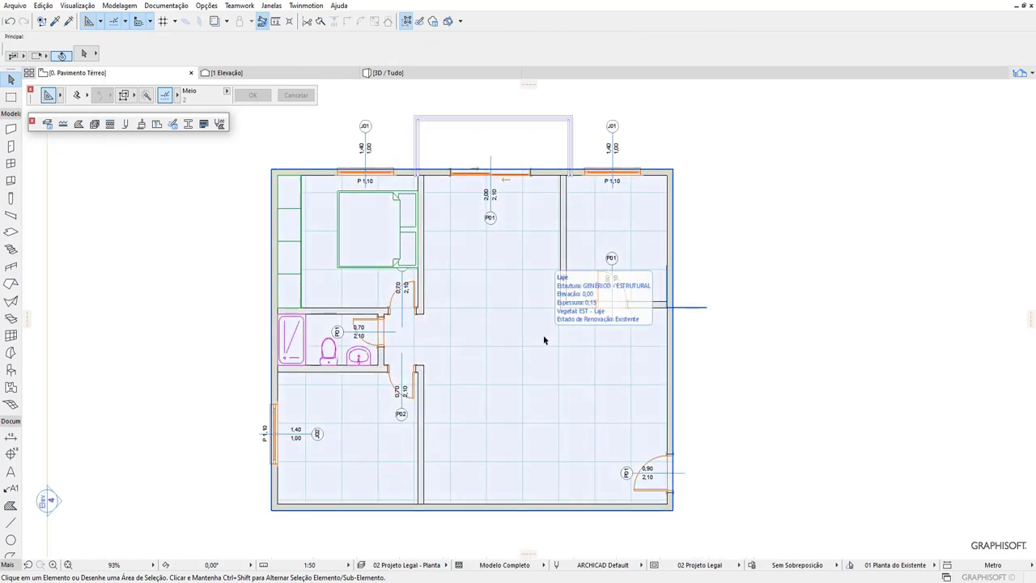